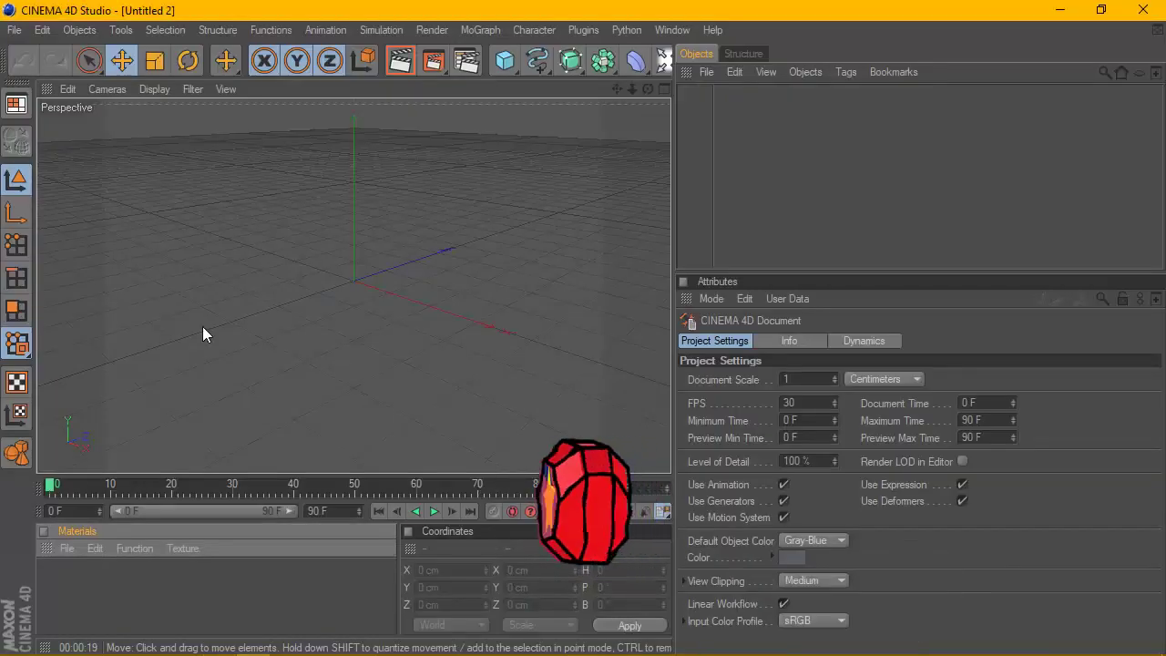
Step: Set the render output to the HDV/HDTV 720 25 preset (1280x720, 25 fps) and close Render Settings
{"action": "left_click", "coordinate": [468, 60]}
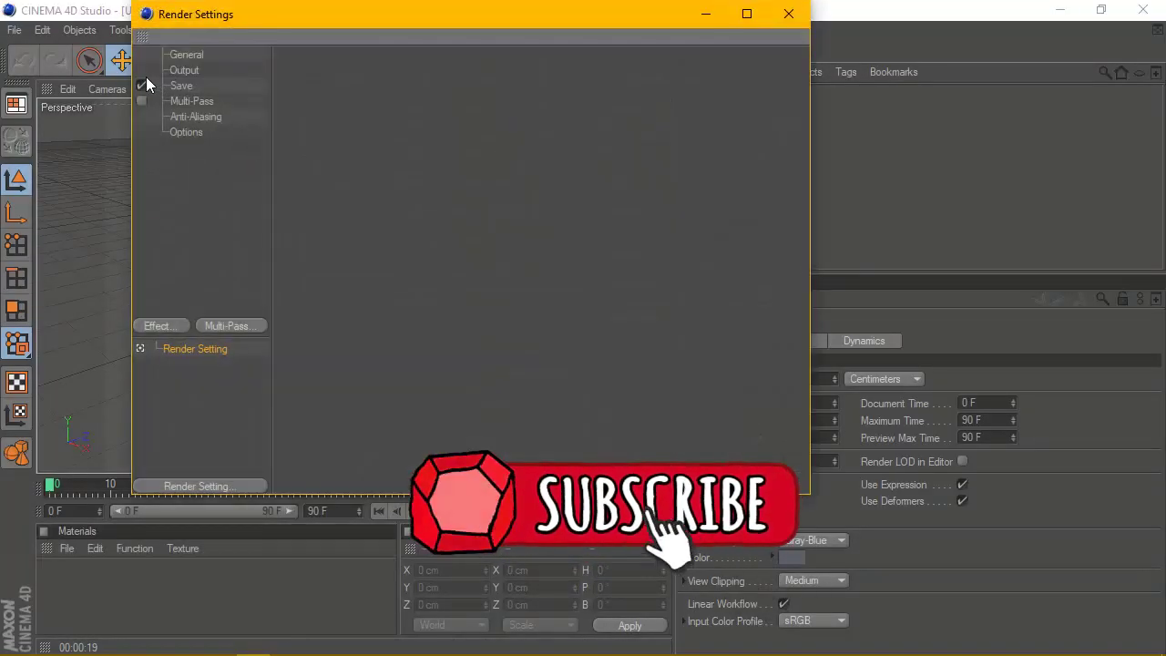
{"action": "left_click", "coordinate": [184, 70]}
{"action": "left_click", "coordinate": [297, 78]}
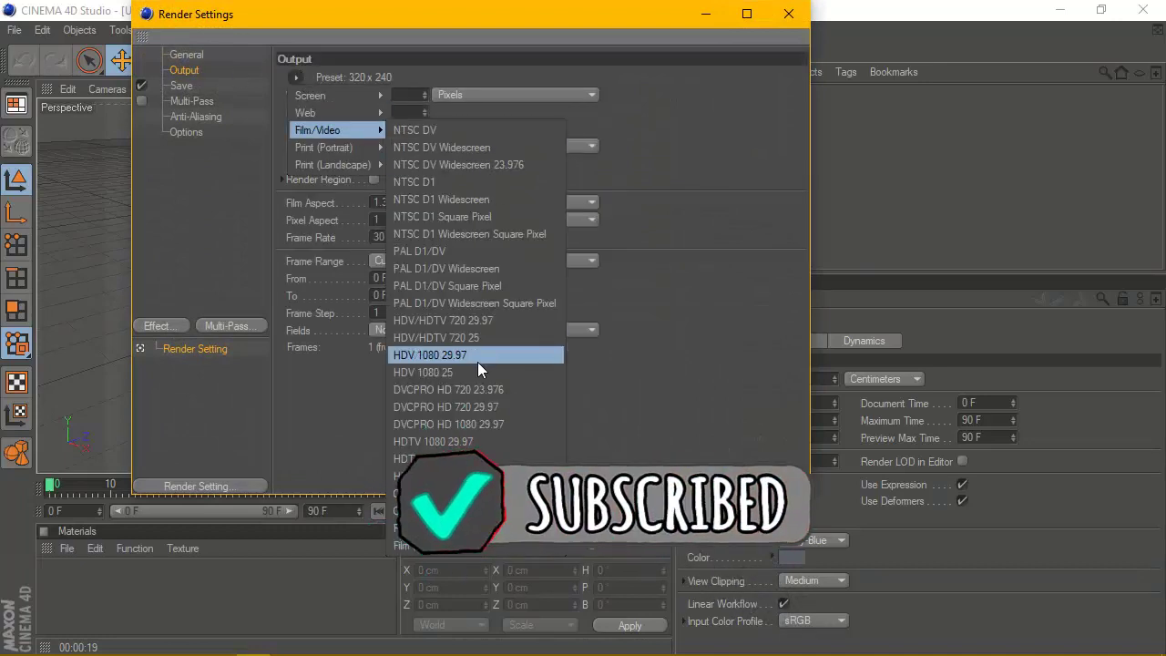
{"action": "left_click", "coordinate": [482, 339]}
{"action": "left_click", "coordinate": [789, 14]}
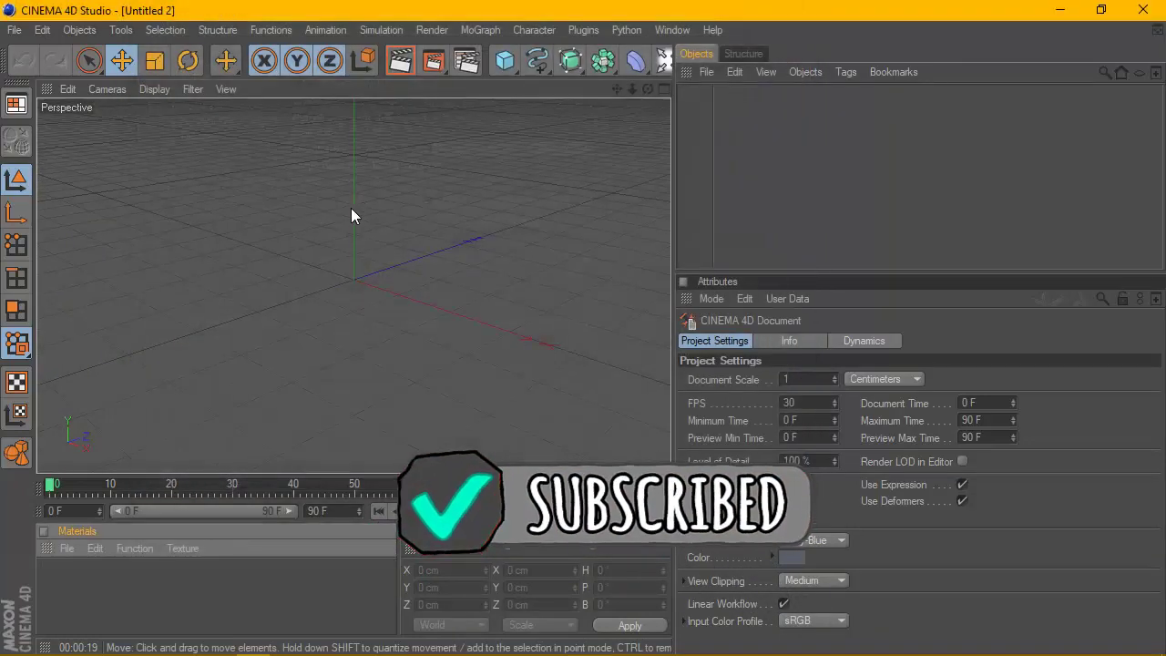
Step: Add a cube and set its X size to 600 cm and Z size to 1000 cm
{"action": "left_click", "coordinate": [506, 68]}
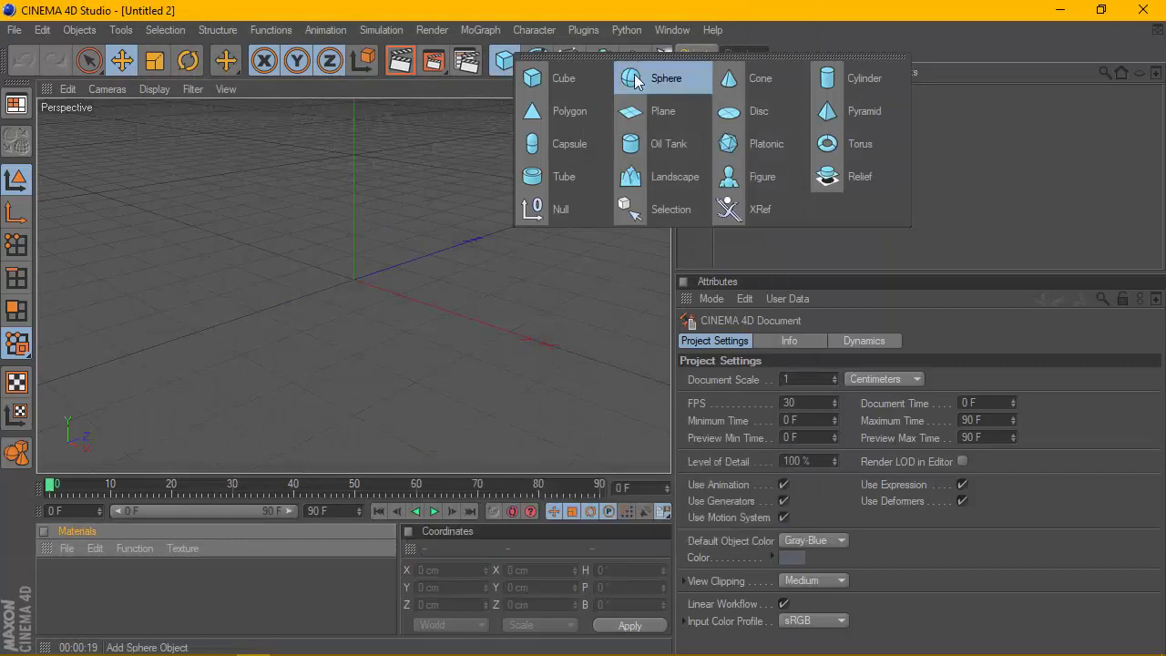
{"action": "left_click", "coordinate": [546, 77]}
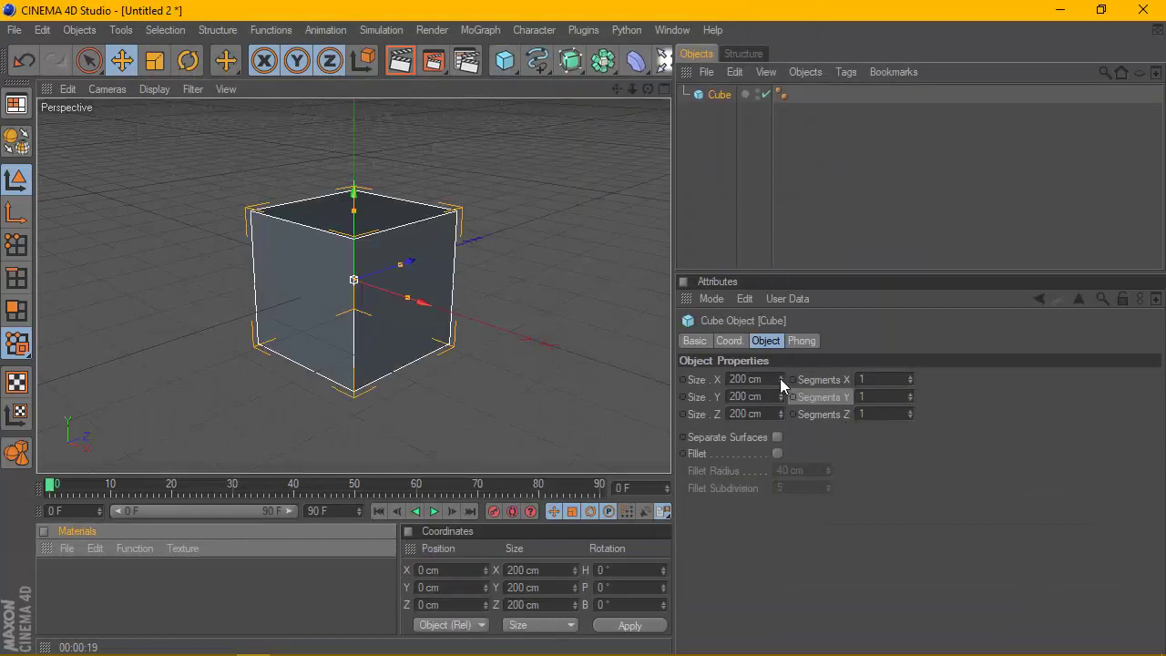
{"action": "left_click_drag", "start_coordinate": [761, 379], "coordinate": [675, 380]}
{"action": "type", "text": "600"}
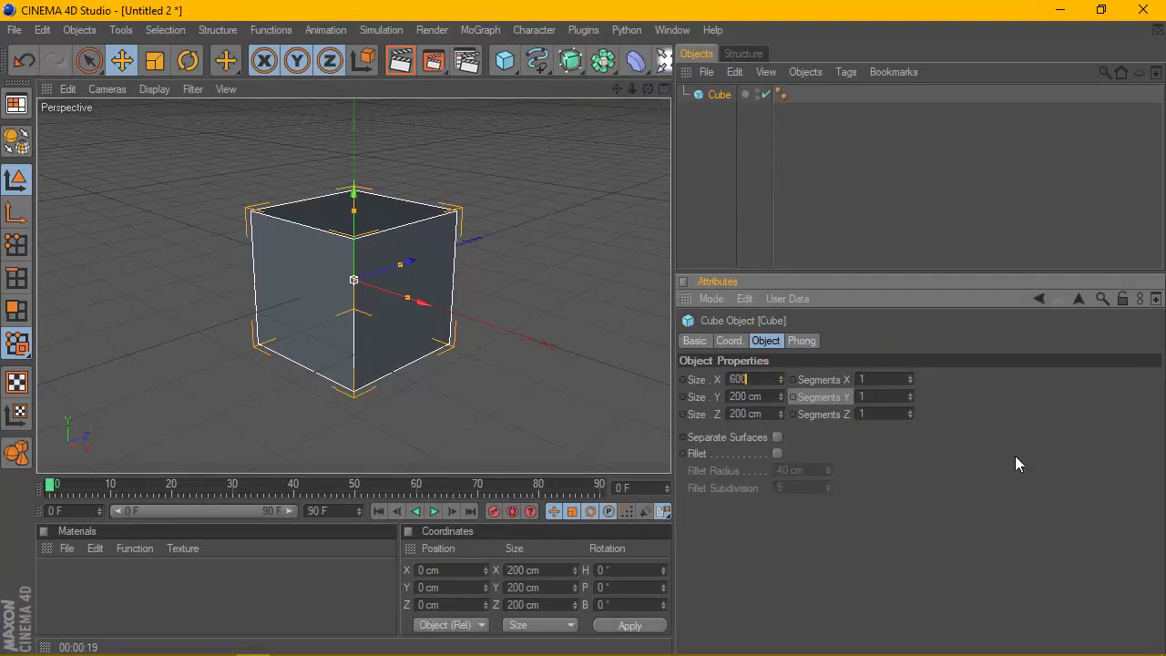
{"action": "key", "text": "Return"}
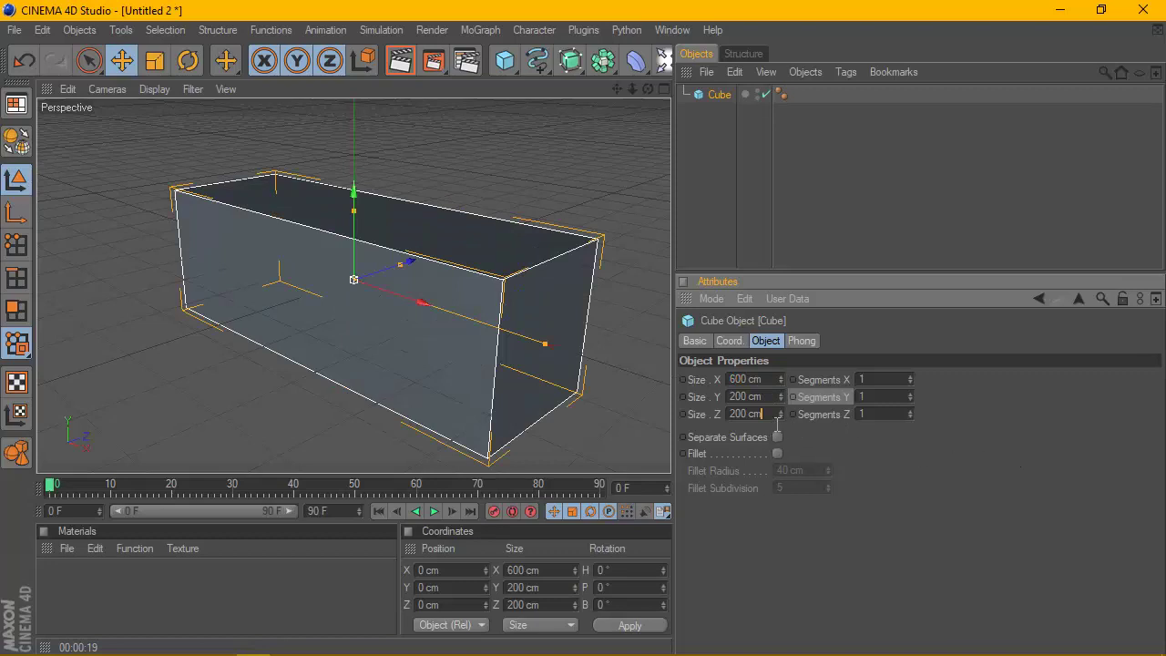
{"action": "left_click_drag", "start_coordinate": [764, 415], "coordinate": [704, 417]}
{"action": "type", "text": "1000"}
{"action": "key", "text": "Return"}
Step: Frame the cube from a level frontal angle and set its Y size to 300 cm
{"action": "key", "text": "h"}
{"action": "scroll", "coordinate": [583, 176], "scroll_direction": "down", "scroll_amount": 2}
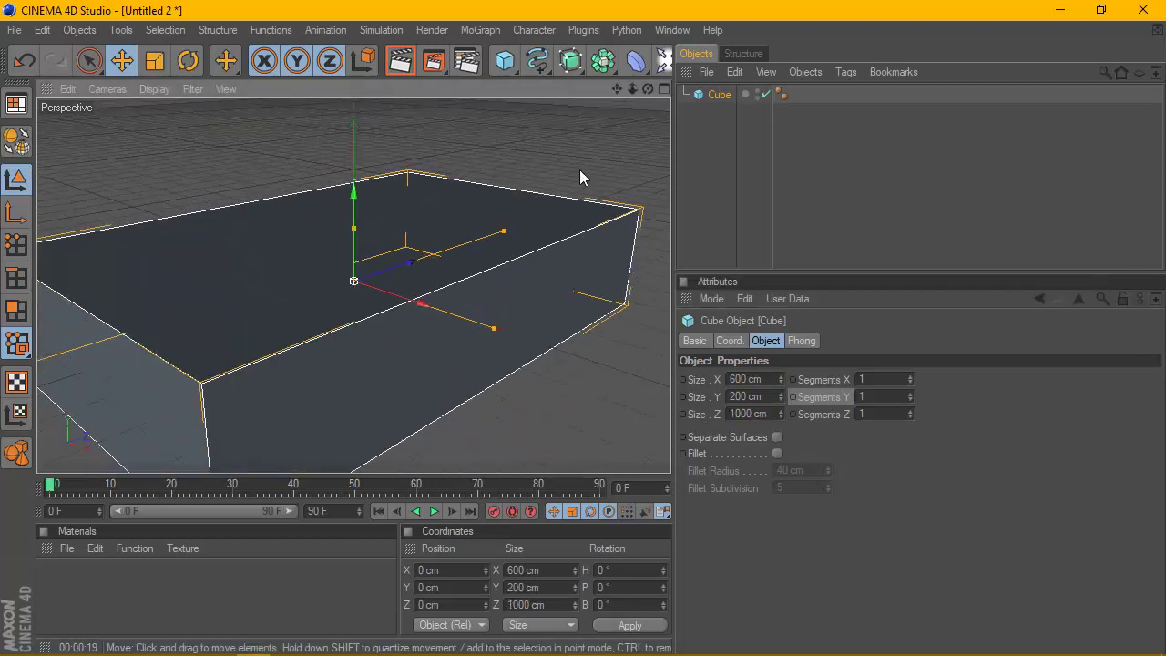
{"action": "left_click_drag", "start_coordinate": [653, 89], "coordinate": [459, 169]}
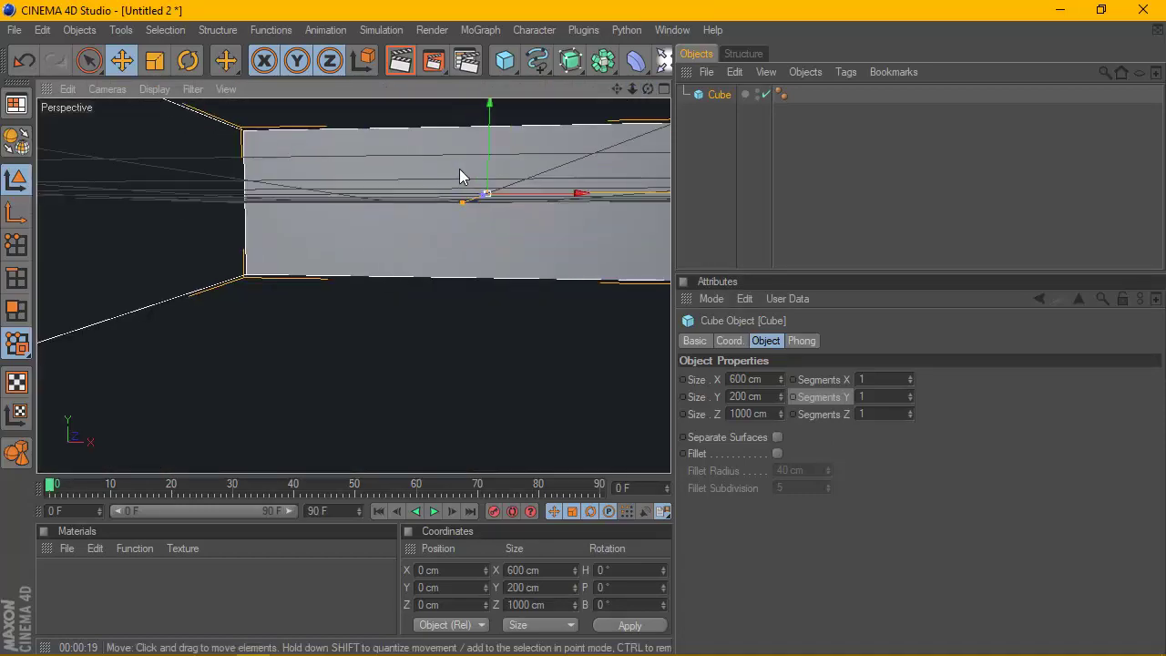
{"action": "left_click_drag", "start_coordinate": [616, 89], "coordinate": [620, 137]}
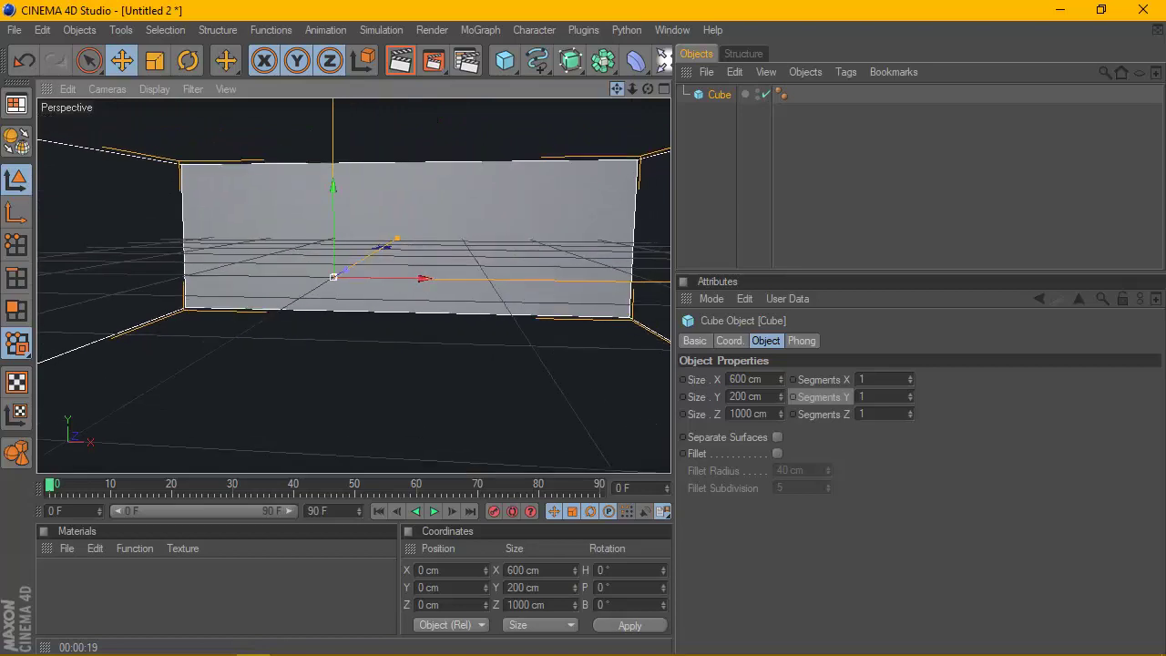
{"action": "left_click_drag", "start_coordinate": [647, 89], "coordinate": [344, 228]}
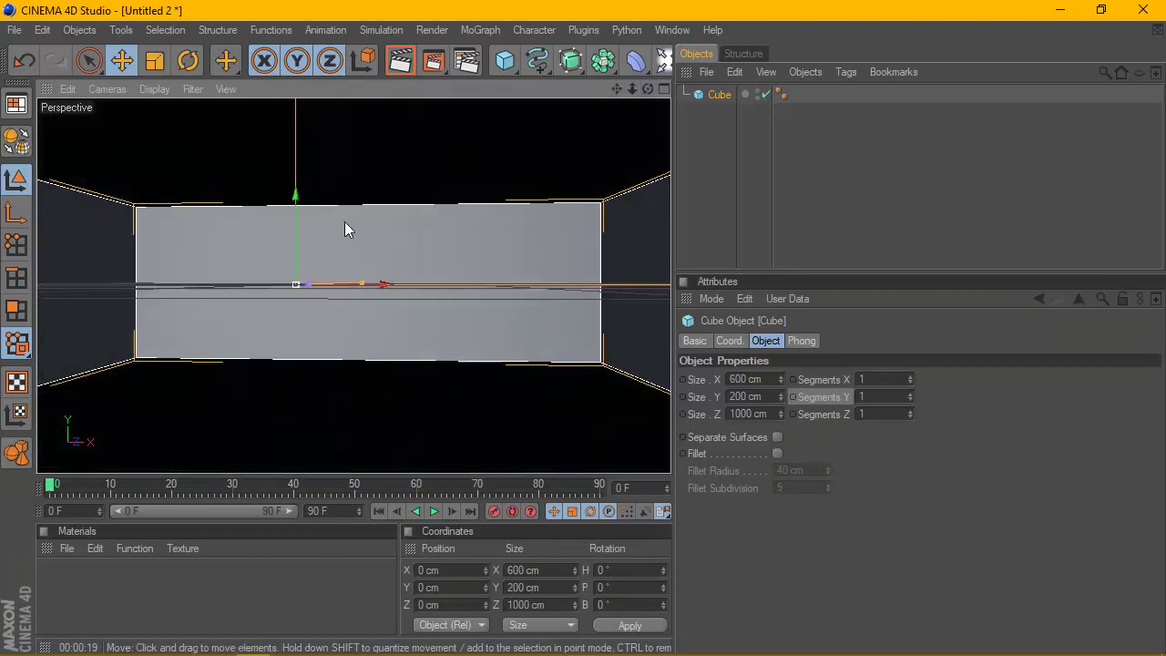
{"action": "scroll", "coordinate": [345, 227], "scroll_direction": "up", "scroll_amount": 2}
{"action": "left_click", "coordinate": [748, 397]}
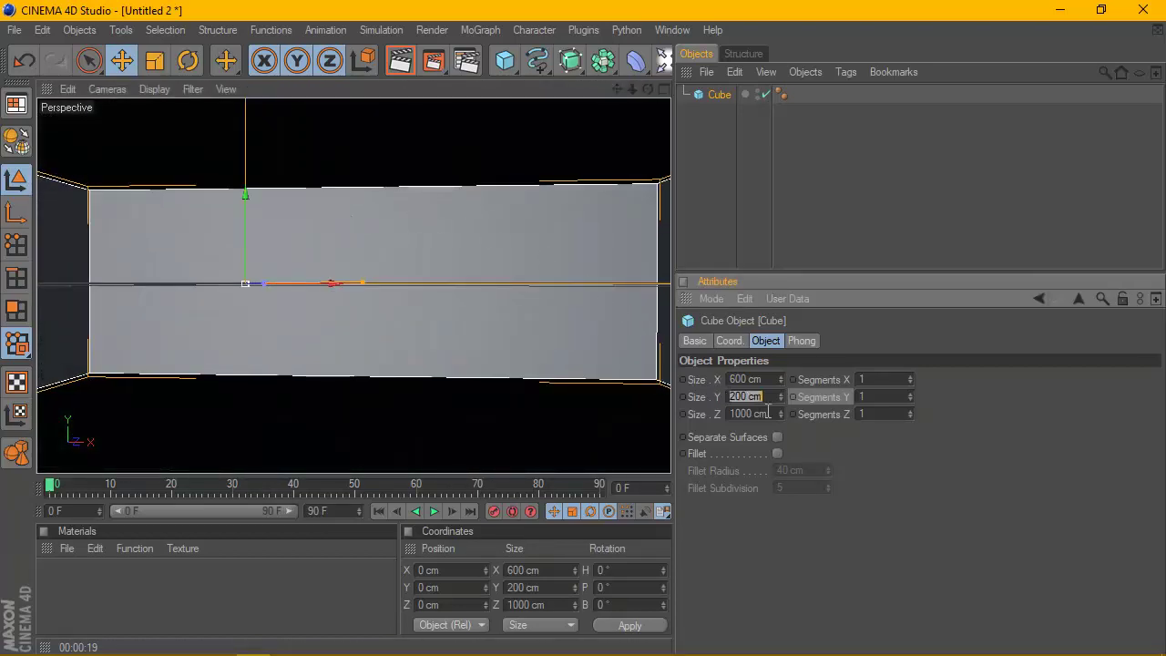
{"action": "type", "text": "500"}
{"action": "key", "text": "Return"}
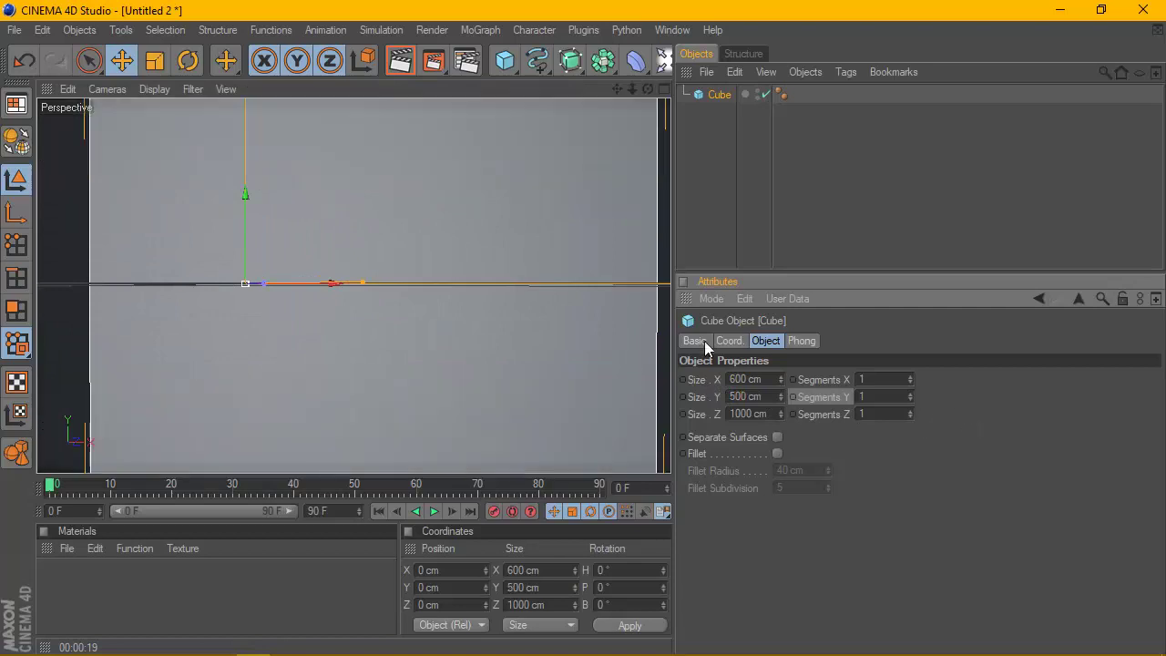
{"action": "scroll", "coordinate": [475, 255], "scroll_direction": "down", "scroll_amount": 3}
{"action": "scroll", "coordinate": [475, 255], "scroll_direction": "up", "scroll_amount": 2}
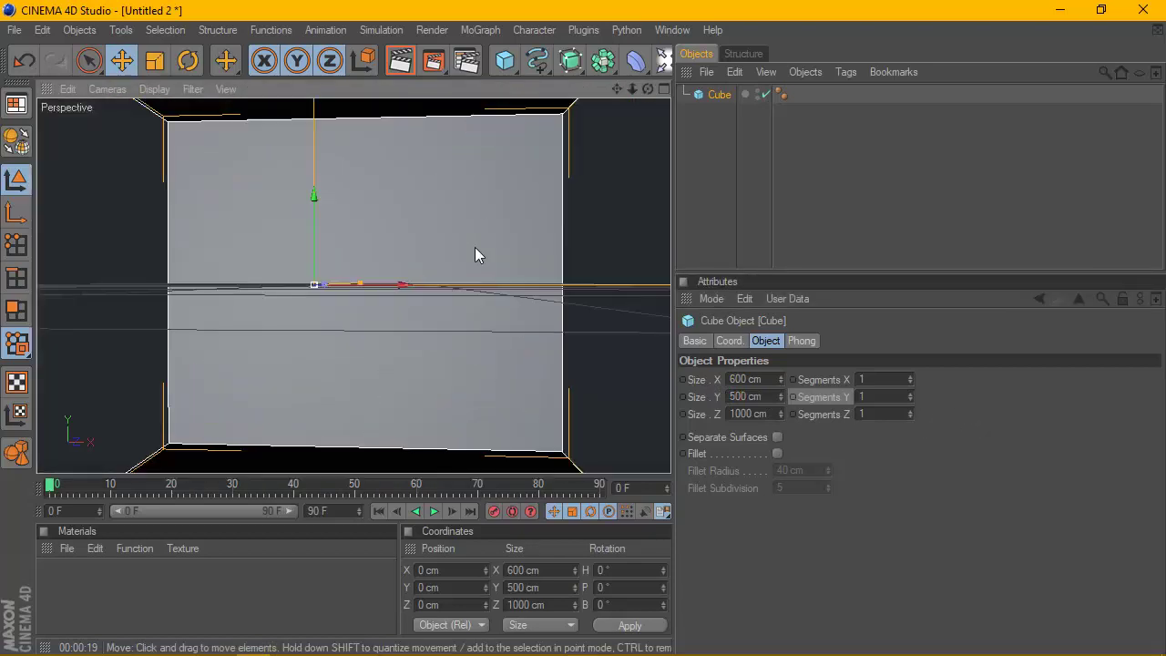
{"action": "left_click_drag", "start_coordinate": [632, 89], "coordinate": [492, 244]}
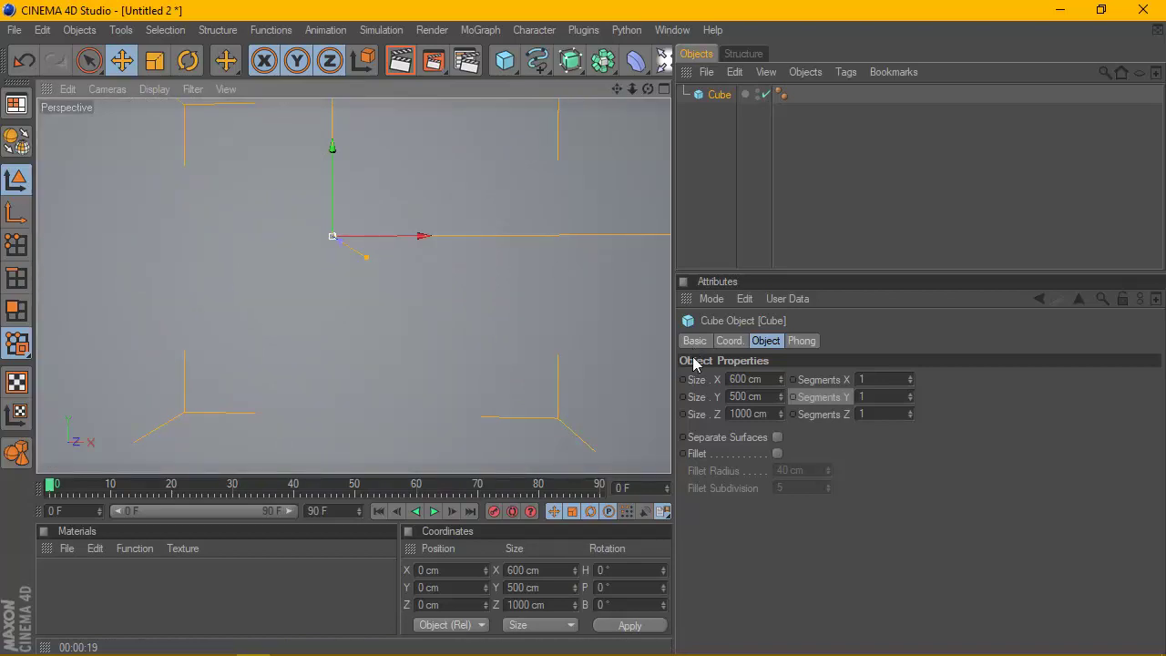
{"action": "double_click", "coordinate": [751, 396]}
{"action": "type", "text": "300"}
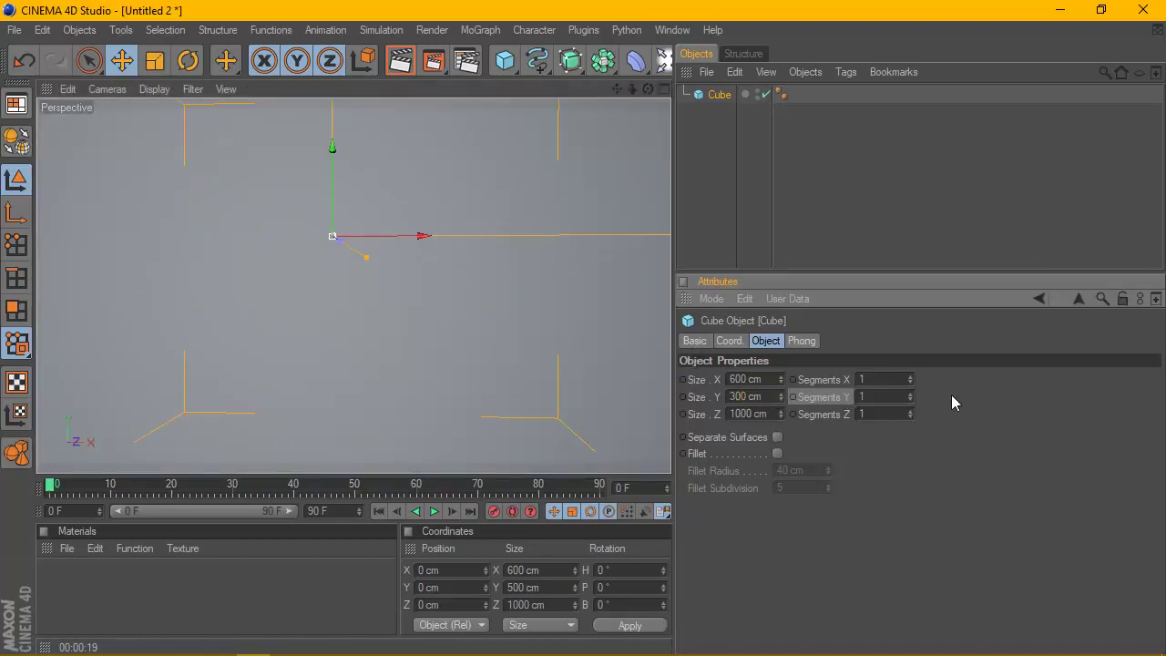
{"action": "key", "text": "Return"}
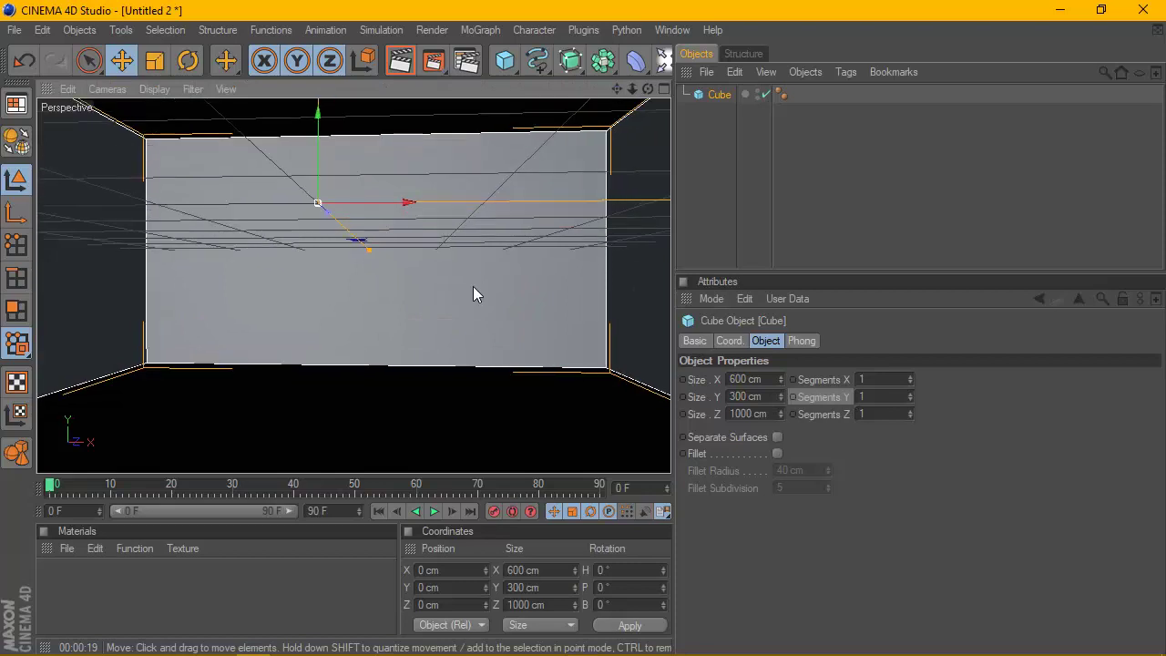
{"action": "mouse_move", "coordinate": [647, 89]}
{"action": "left_mouse_down"}
{"action": "mouse_move", "coordinate": [643, 106]}
{"action": "mouse_move", "coordinate": [650, 94]}
{"action": "mouse_move", "coordinate": [509, 182]}
{"action": "mouse_move", "coordinate": [655, 80]}
{"action": "left_mouse_up"}
Step: Reselect the cube and change its Z size to 1300 cm
{"action": "left_click", "coordinate": [736, 187]}
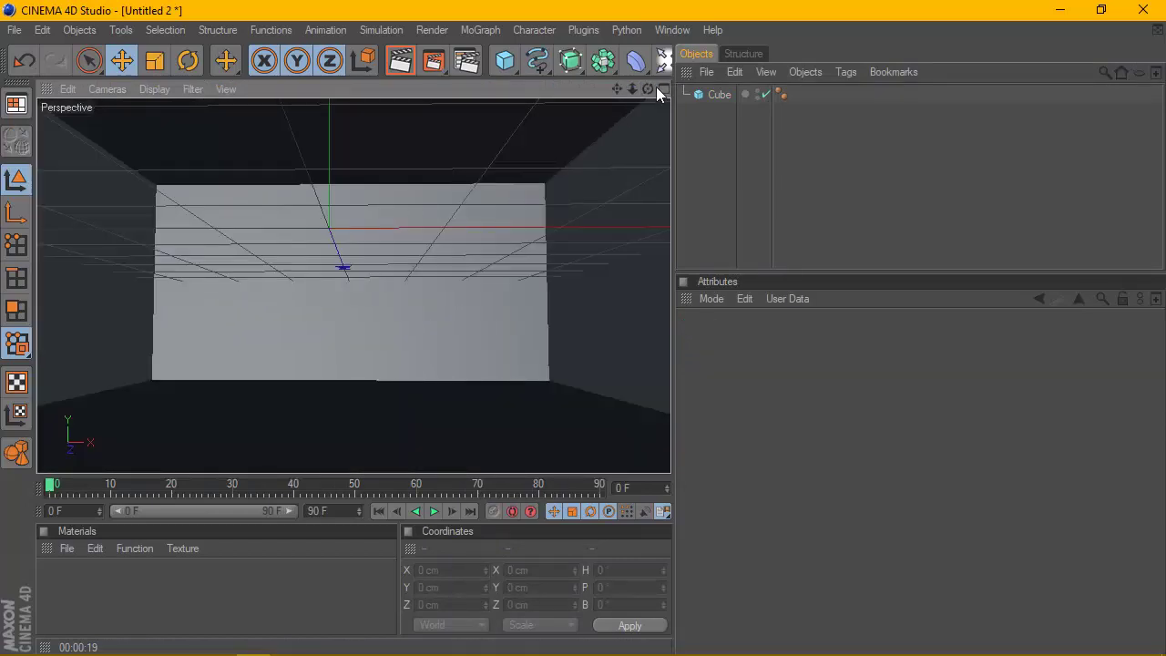
{"action": "left_click", "coordinate": [718, 94]}
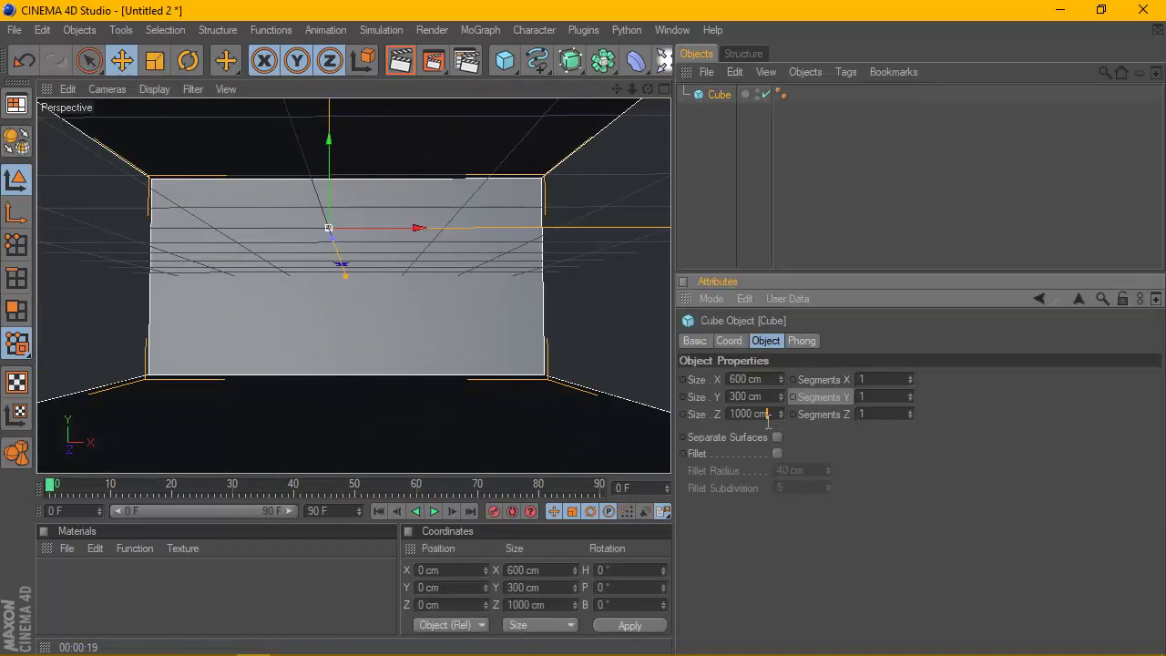
{"action": "left_click_drag", "start_coordinate": [774, 415], "coordinate": [724, 412]}
{"action": "type", "text": "1200"}
{"action": "key", "text": "Return"}
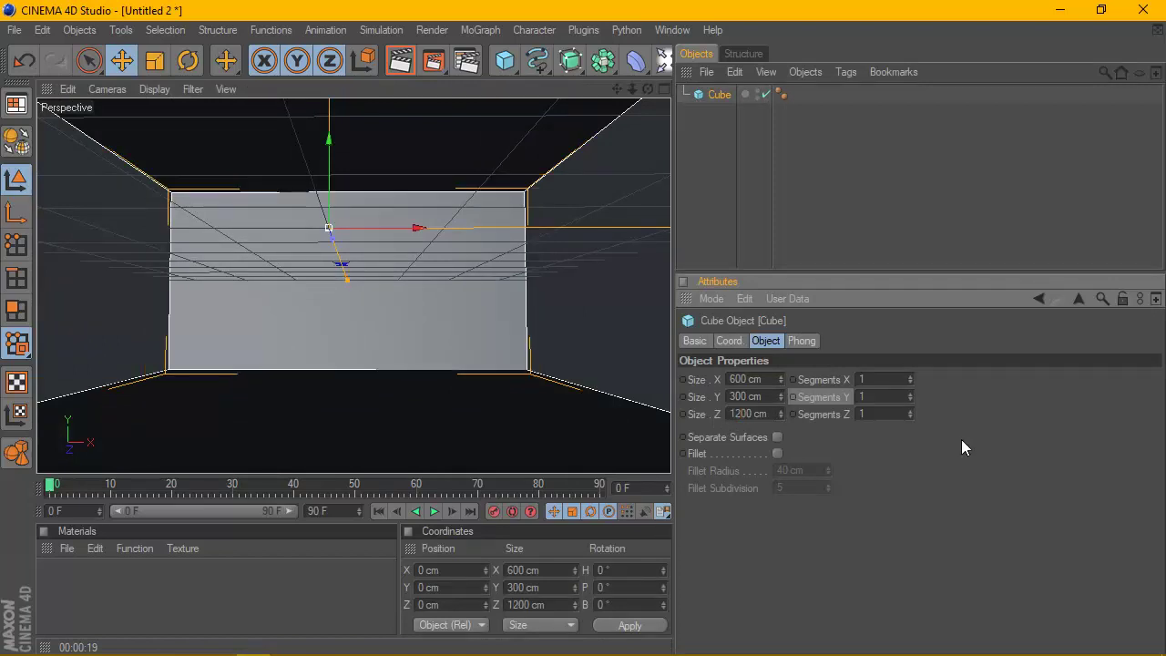
{"action": "scroll", "coordinate": [390, 266], "scroll_direction": "up", "scroll_amount": 2}
{"action": "scroll", "coordinate": [390, 266], "scroll_direction": "up", "scroll_amount": 2}
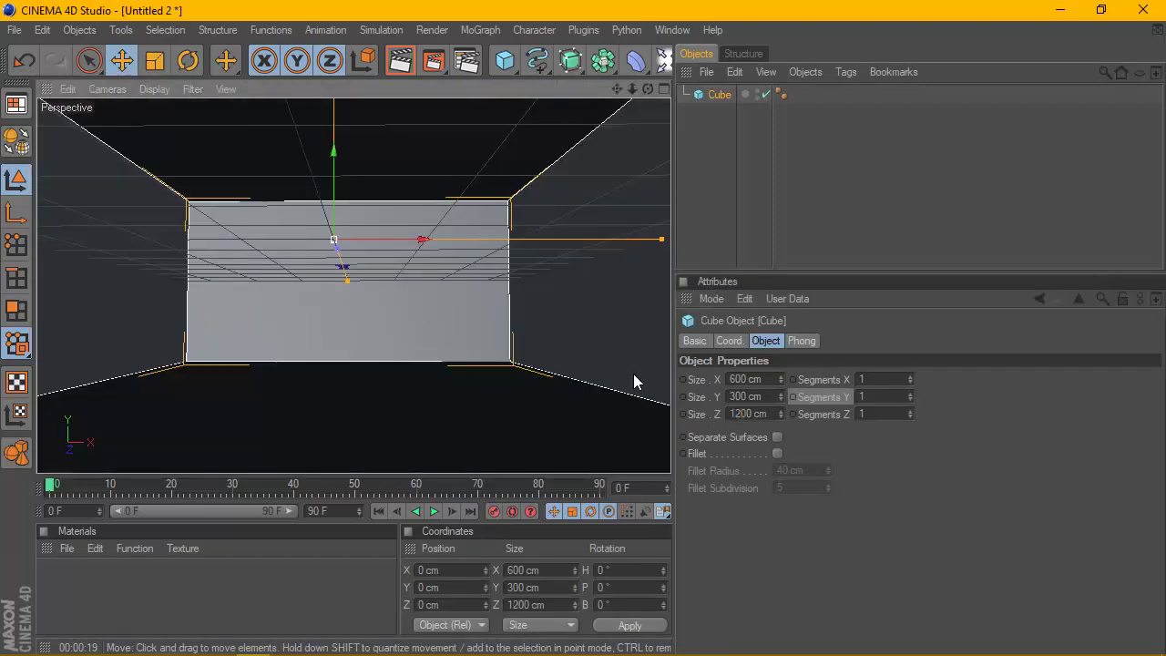
{"action": "double_click", "coordinate": [754, 415]}
{"action": "type", "text": "1300"}
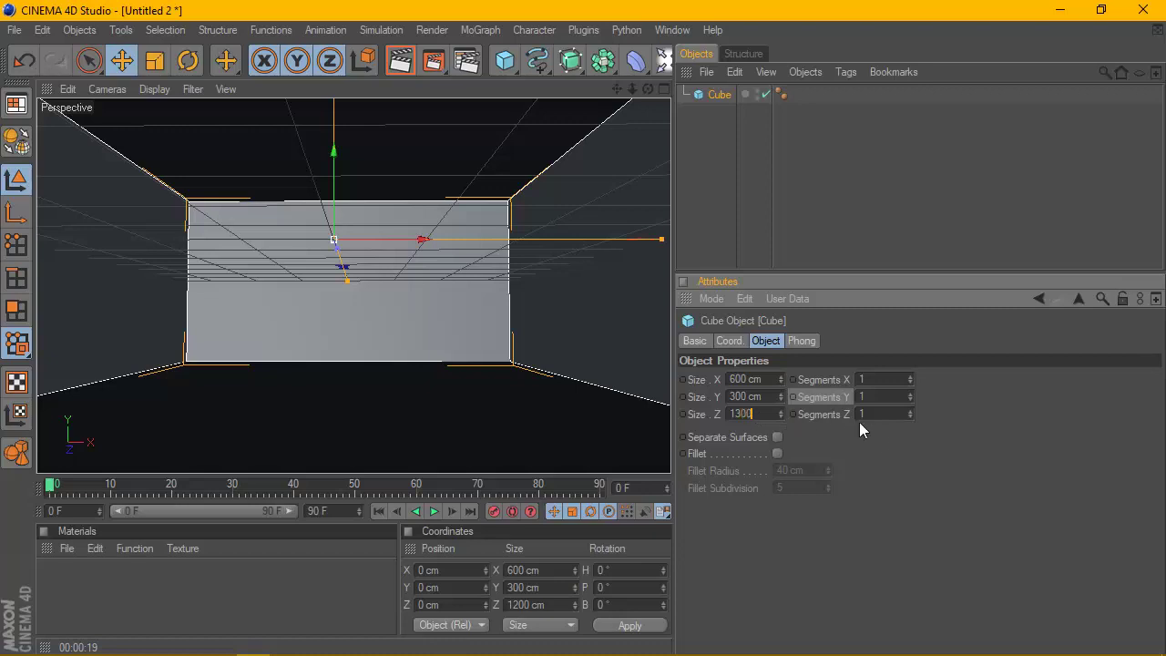
{"action": "key", "text": "Return"}
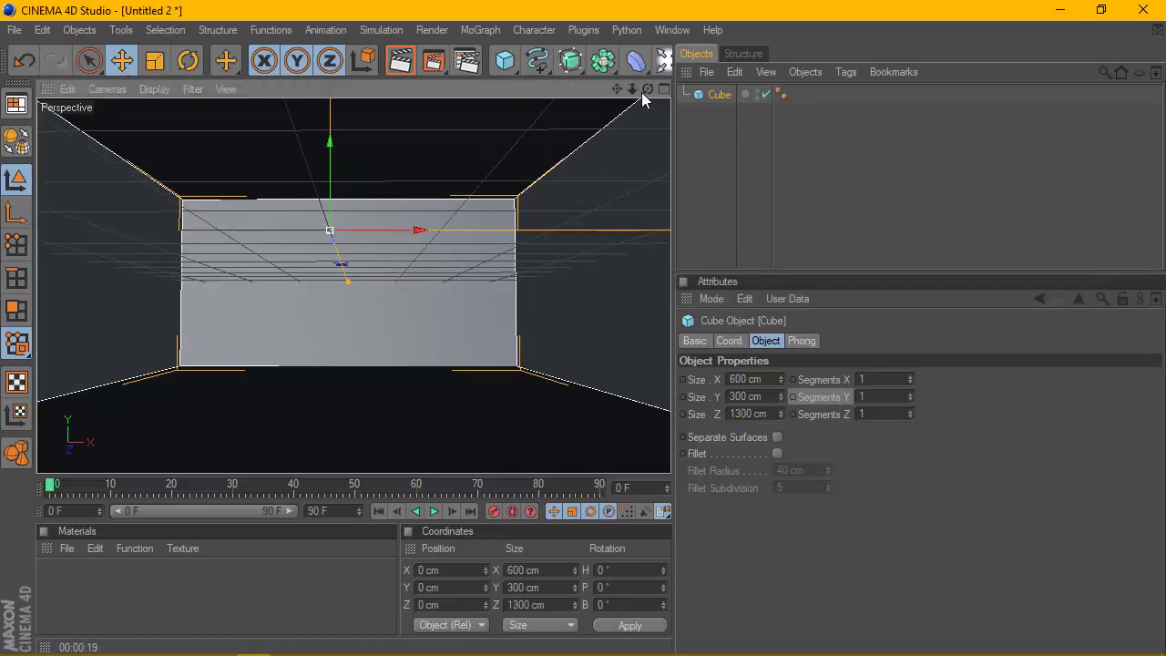
Step: Tilt the view into the room interior, render a preview, then clear it
{"action": "mouse_move", "coordinate": [646, 89]}
{"action": "left_mouse_down"}
{"action": "mouse_move", "coordinate": [635, 106]}
{"action": "mouse_move", "coordinate": [452, 157]}
{"action": "left_mouse_up"}
{"action": "left_click_drag", "start_coordinate": [645, 90], "coordinate": [388, 166]}
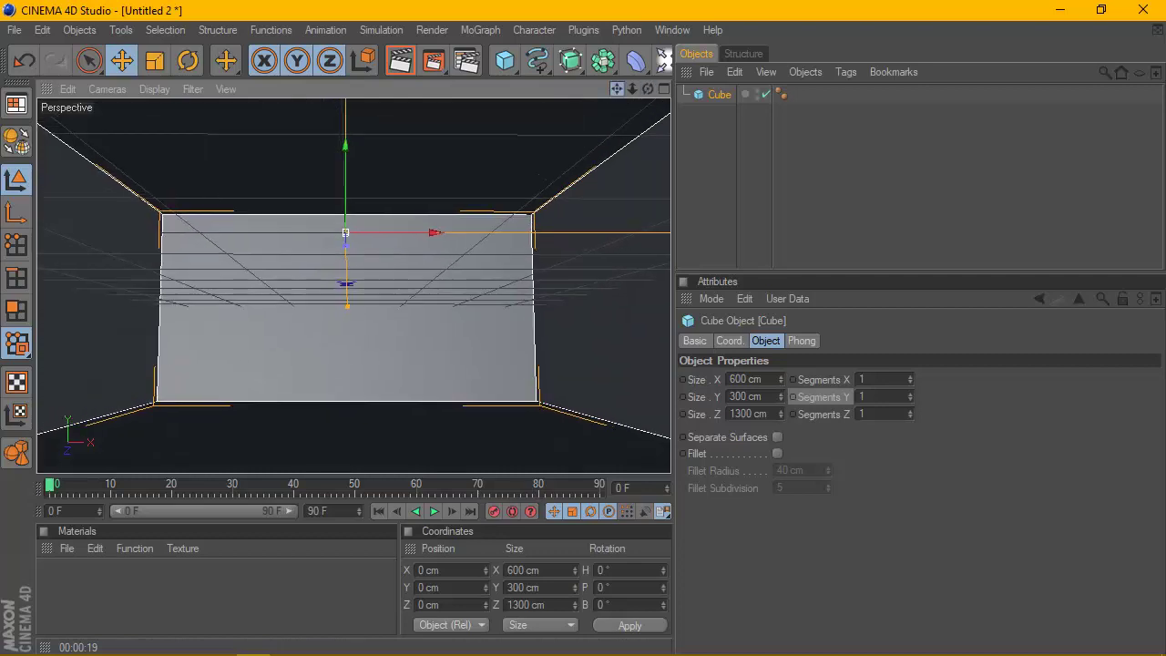
{"action": "left_click", "coordinate": [400, 61]}
{"action": "left_click", "coordinate": [533, 260]}
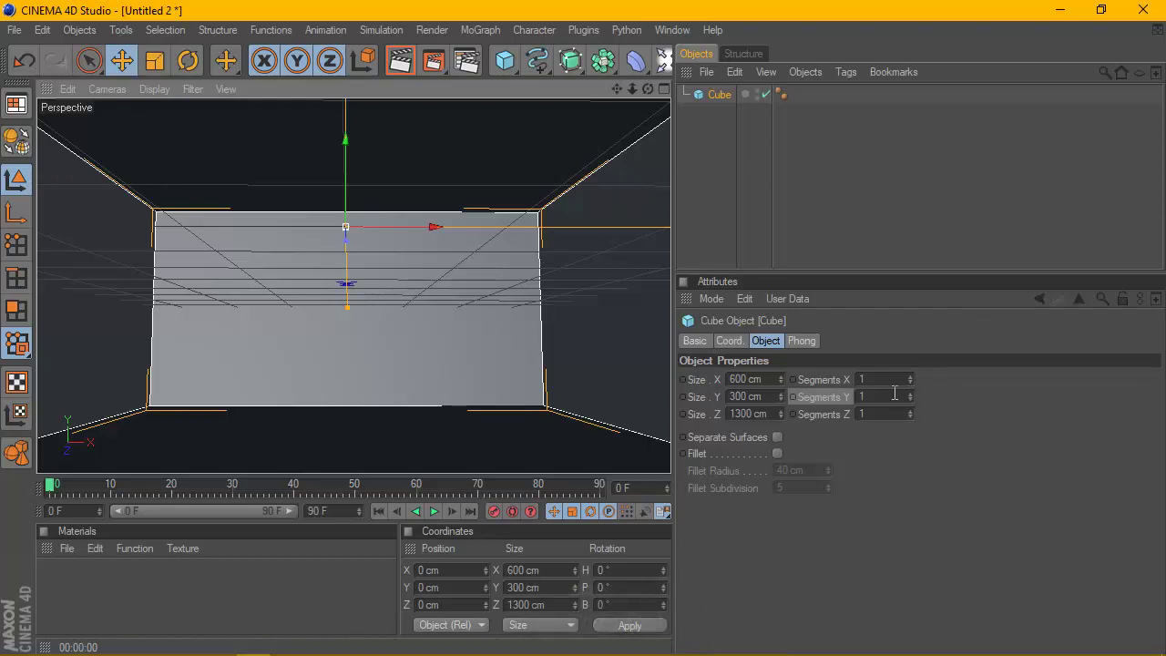
Step: Set the cube's X, Y and Z segments to 20 each
{"action": "left_click", "coordinate": [861, 380]}
{"action": "type", "text": "20"}
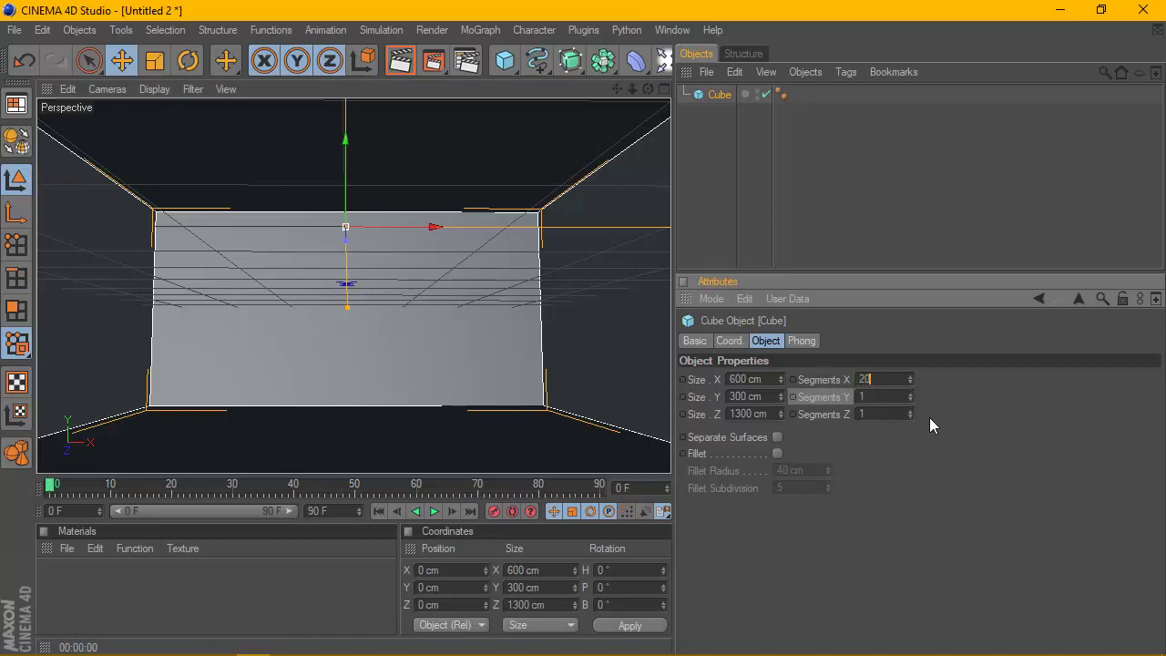
{"action": "left_click", "coordinate": [898, 398]}
{"action": "type", "text": "20"}
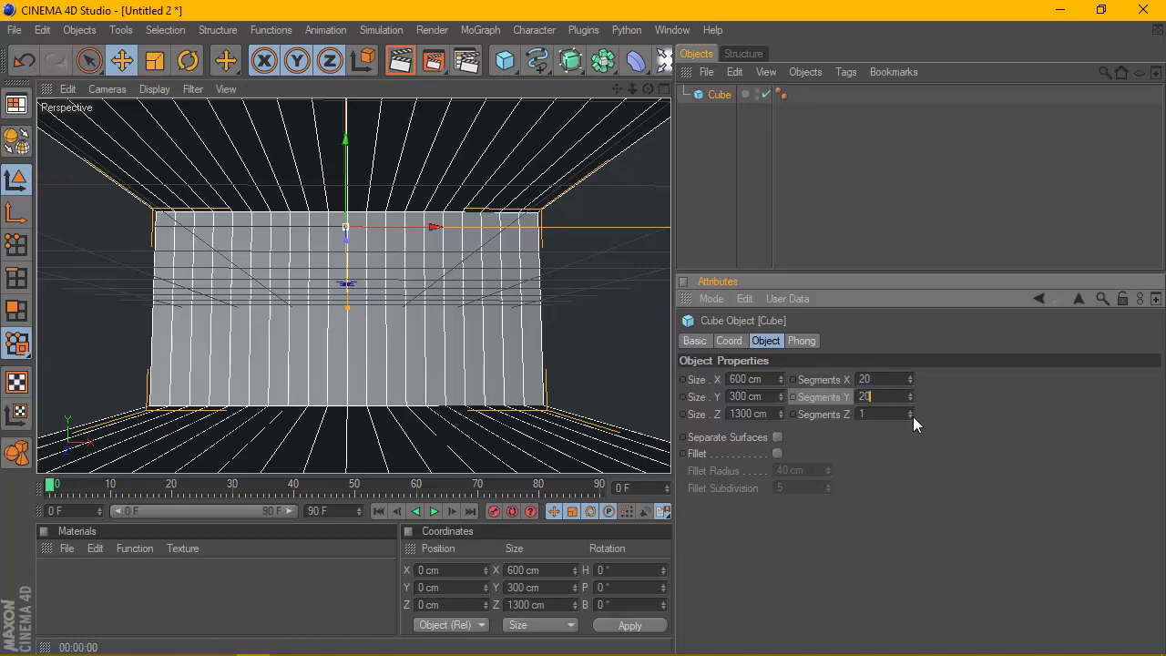
{"action": "left_click", "coordinate": [907, 414]}
{"action": "type", "text": "20"}
{"action": "key", "text": "Return"}
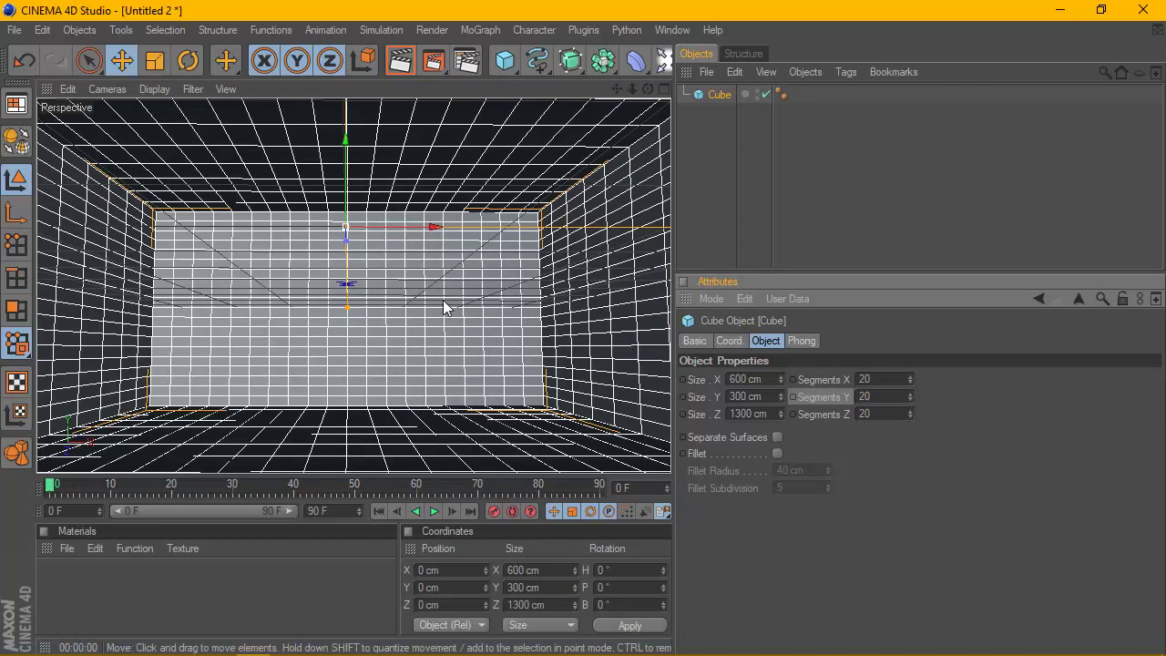
Step: Convert the cube into an editable polygon object
{"action": "scroll", "coordinate": [404, 286], "scroll_direction": "down", "scroll_amount": 1}
{"action": "scroll", "coordinate": [404, 286], "scroll_direction": "down", "scroll_amount": 1}
{"action": "scroll", "coordinate": [404, 287], "scroll_direction": "up", "scroll_amount": 2}
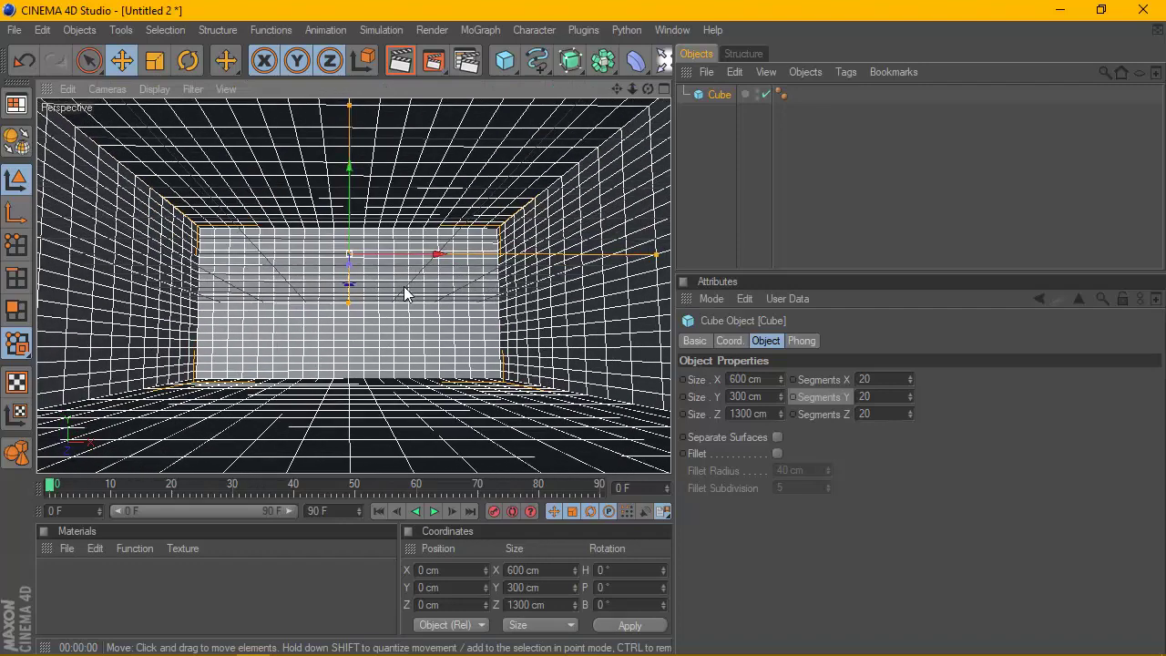
{"action": "scroll", "coordinate": [404, 286], "scroll_direction": "up", "scroll_amount": 2}
{"action": "scroll", "coordinate": [404, 287], "scroll_direction": "down", "scroll_amount": 4}
{"action": "scroll", "coordinate": [404, 288], "scroll_direction": "up", "scroll_amount": 1}
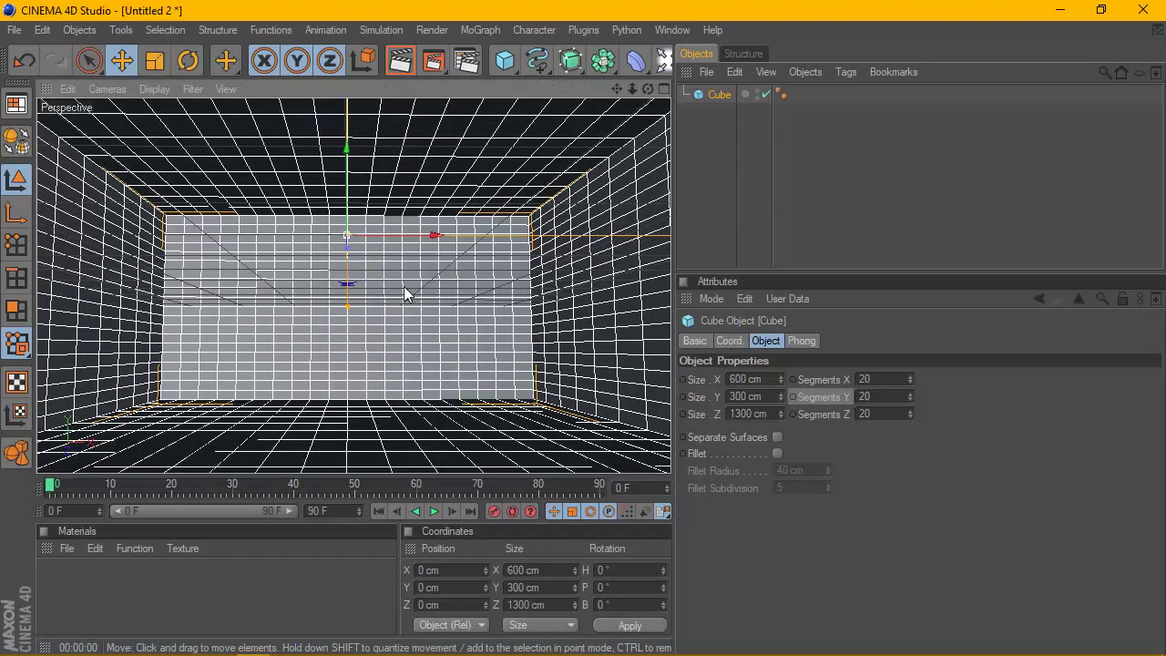
{"action": "scroll", "coordinate": [404, 288], "scroll_direction": "up", "scroll_amount": 1}
{"action": "scroll", "coordinate": [403, 288], "scroll_direction": "up", "scroll_amount": 1}
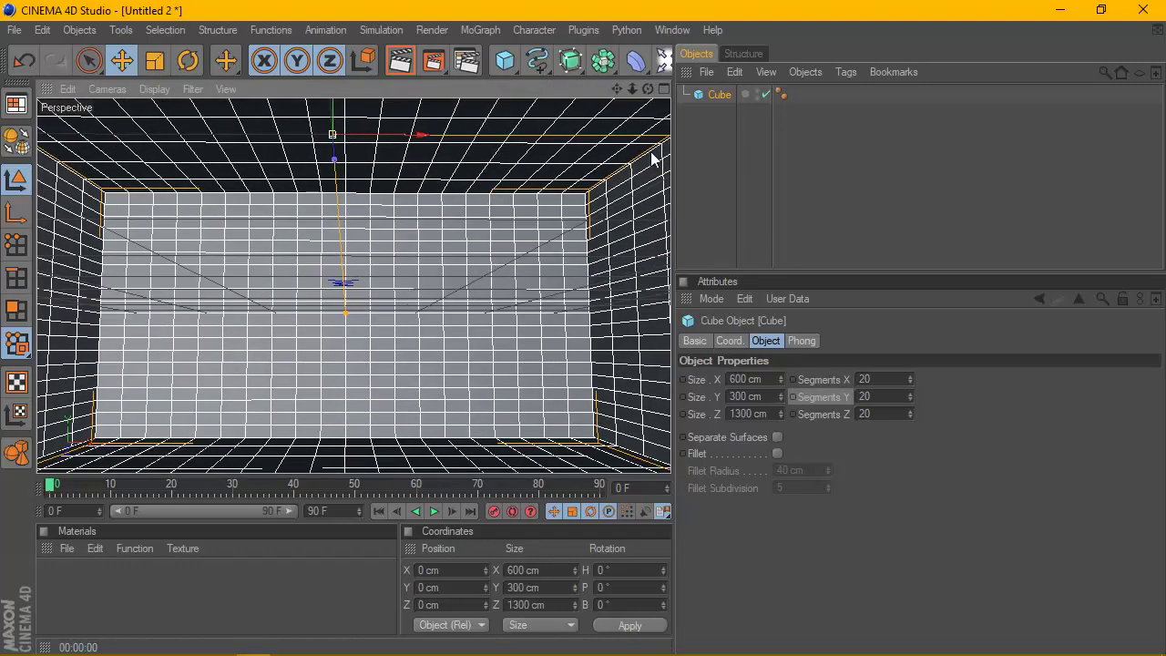
{"action": "left_click", "coordinate": [17, 144]}
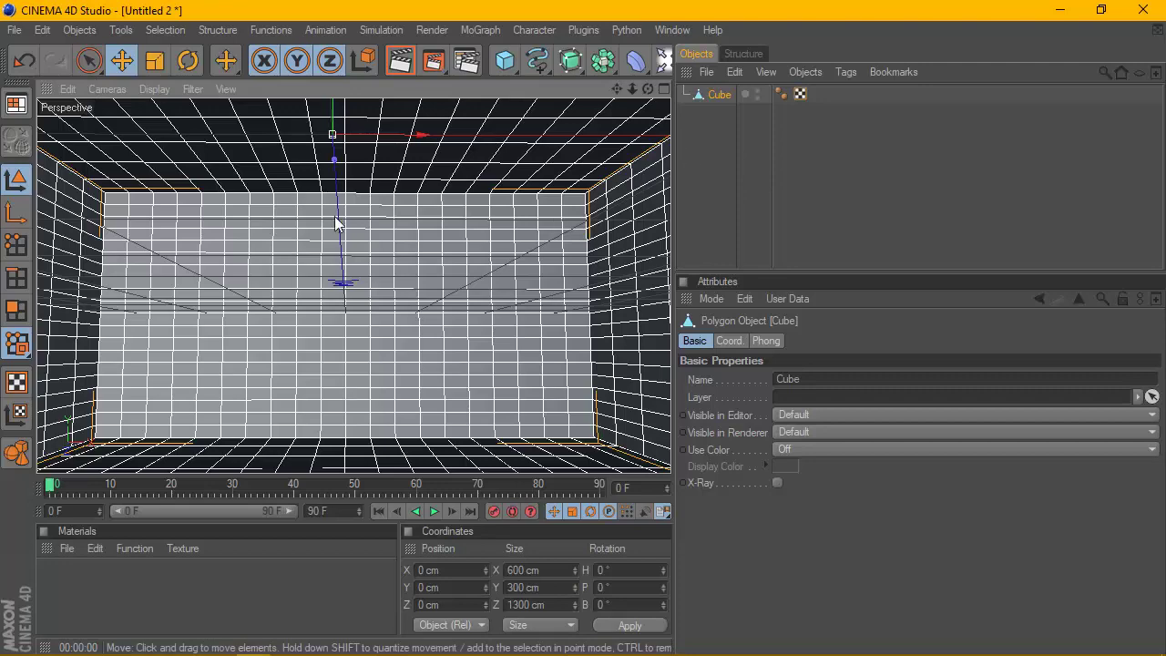
Step: In polygon mode, loop-select the two bottom wall rows and the ceiling row
{"action": "left_click", "coordinate": [16, 310]}
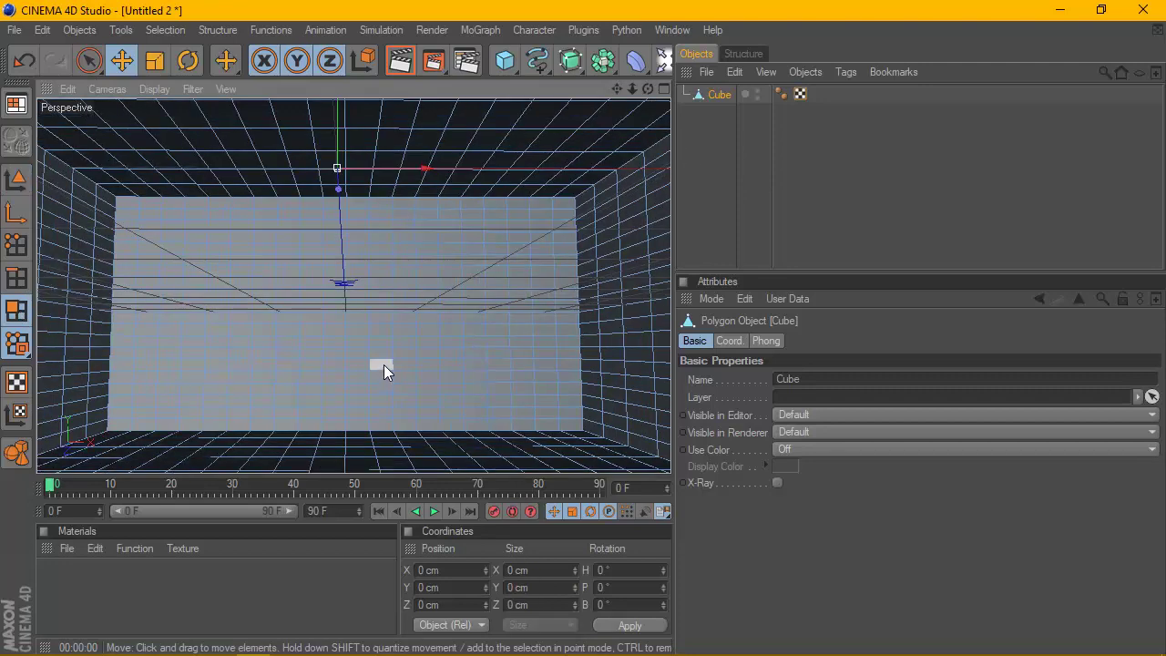
{"action": "scroll", "coordinate": [384, 364], "scroll_direction": "down", "scroll_amount": 1}
{"action": "left_click", "coordinate": [163, 29]}
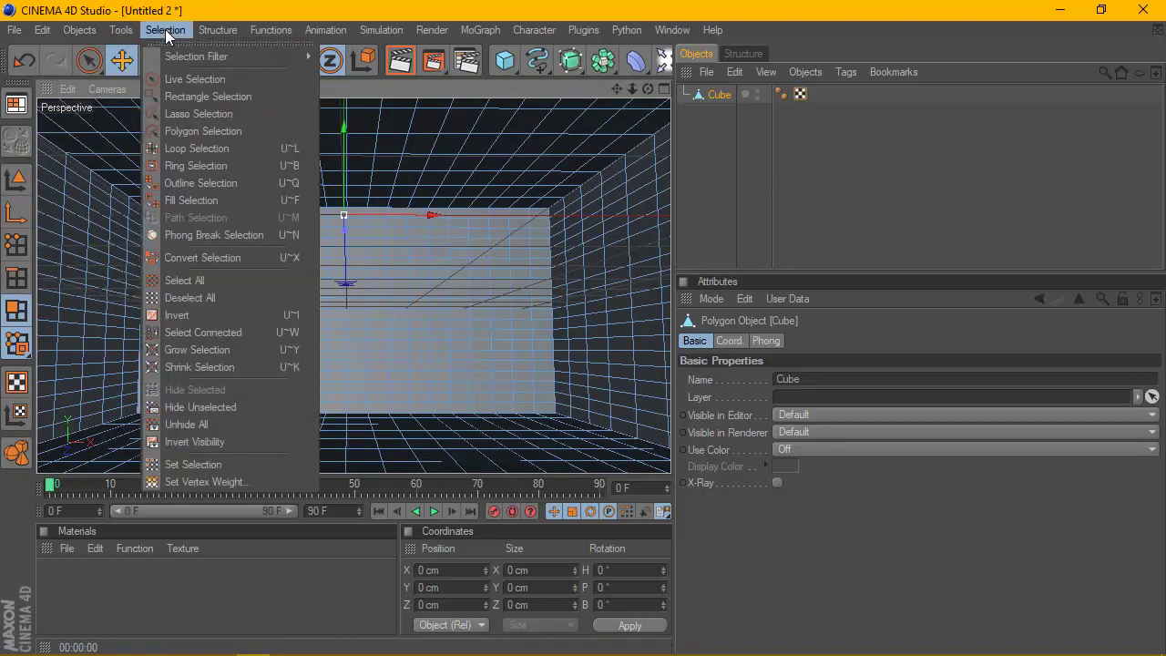
{"action": "left_click", "coordinate": [192, 147]}
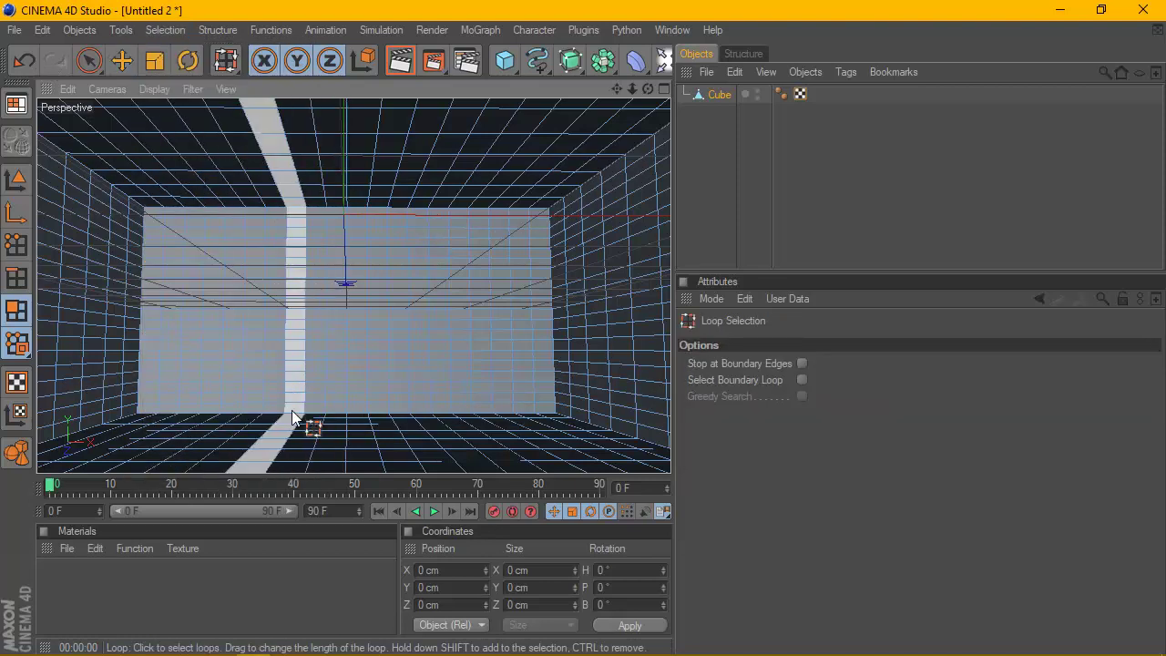
{"action": "left_click", "coordinate": [243, 412]}
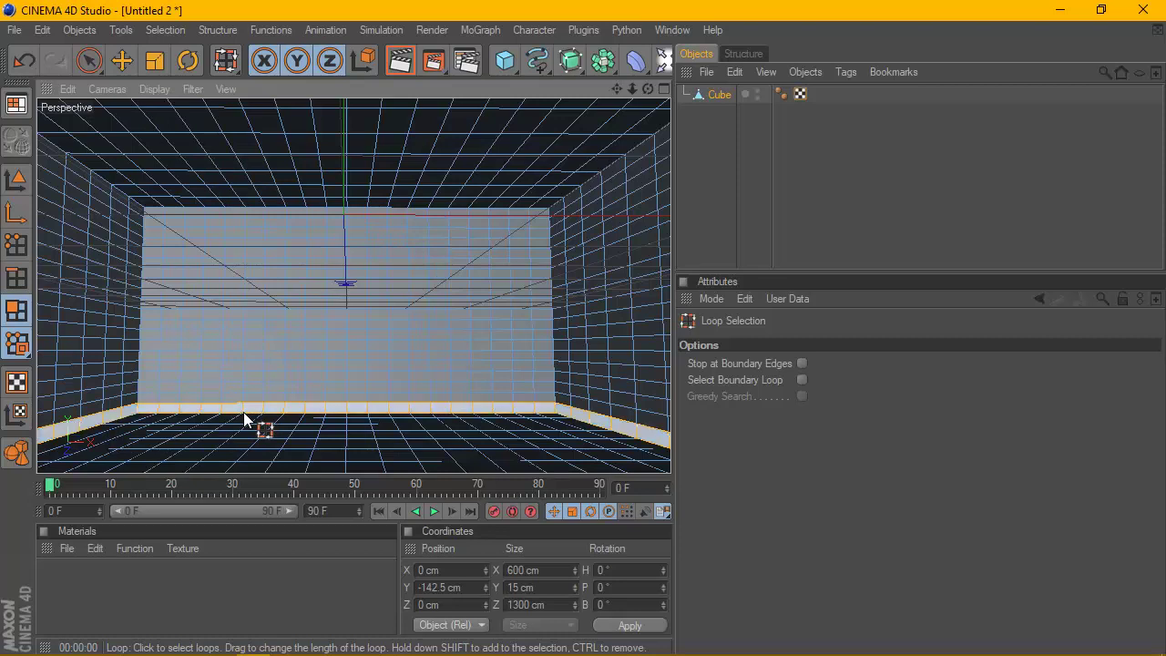
{"action": "left_click", "coordinate": [222, 396], "text": "shift"}
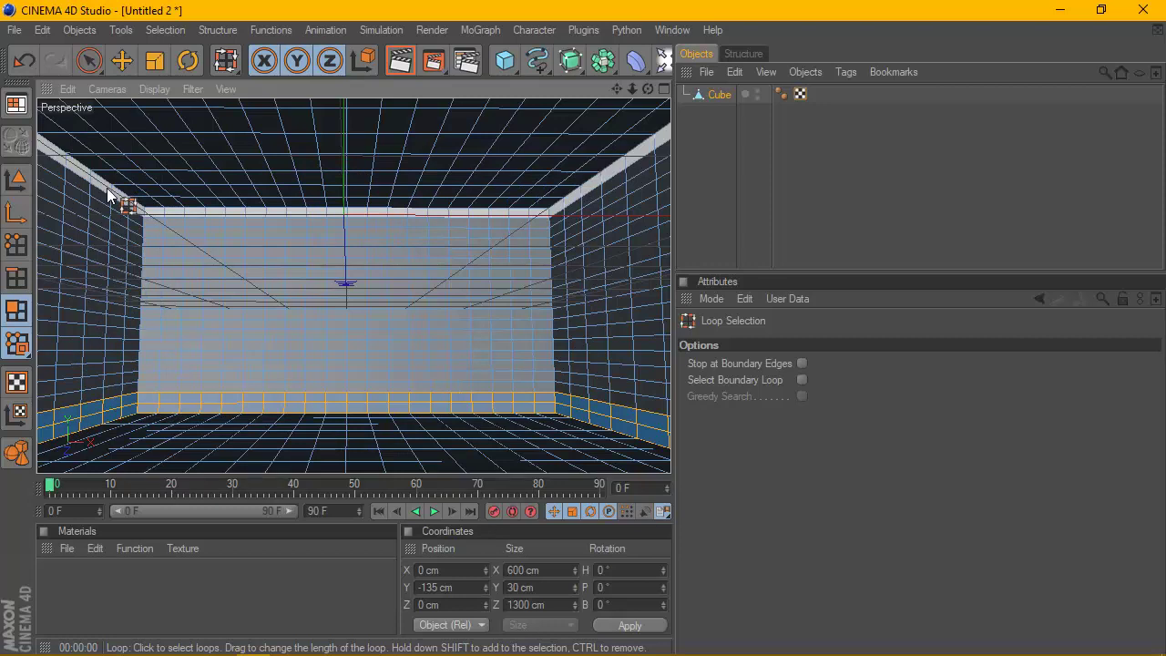
{"action": "left_click", "coordinate": [91, 189], "text": "shift"}
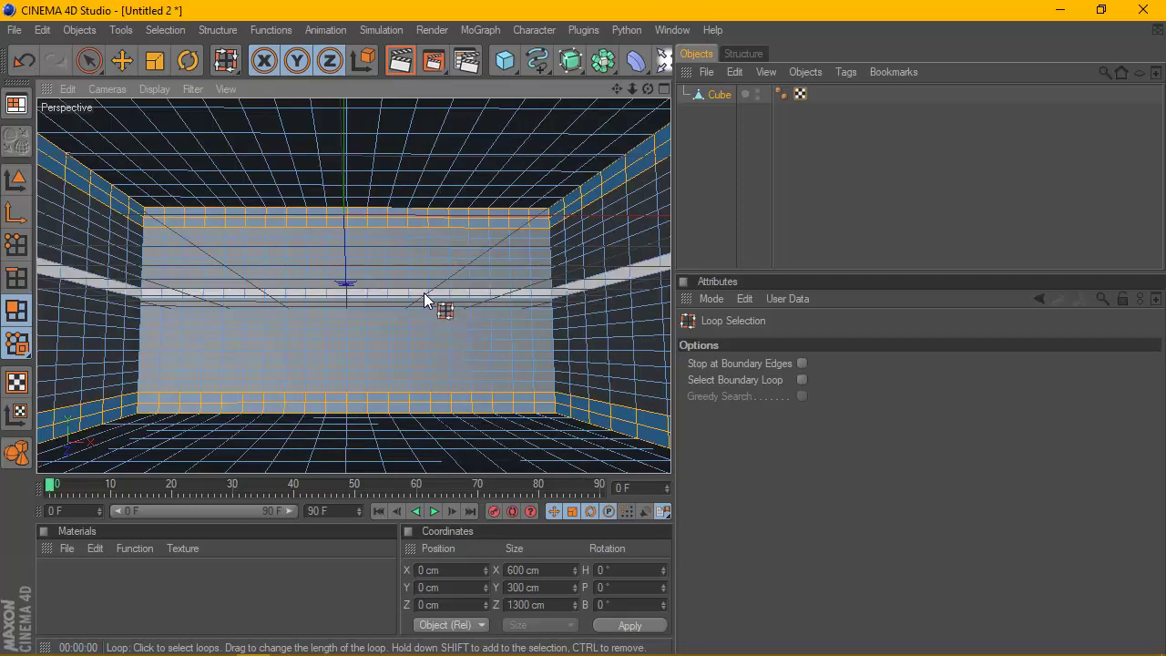
{"action": "scroll", "coordinate": [418, 185], "scroll_direction": "up", "scroll_amount": 3}
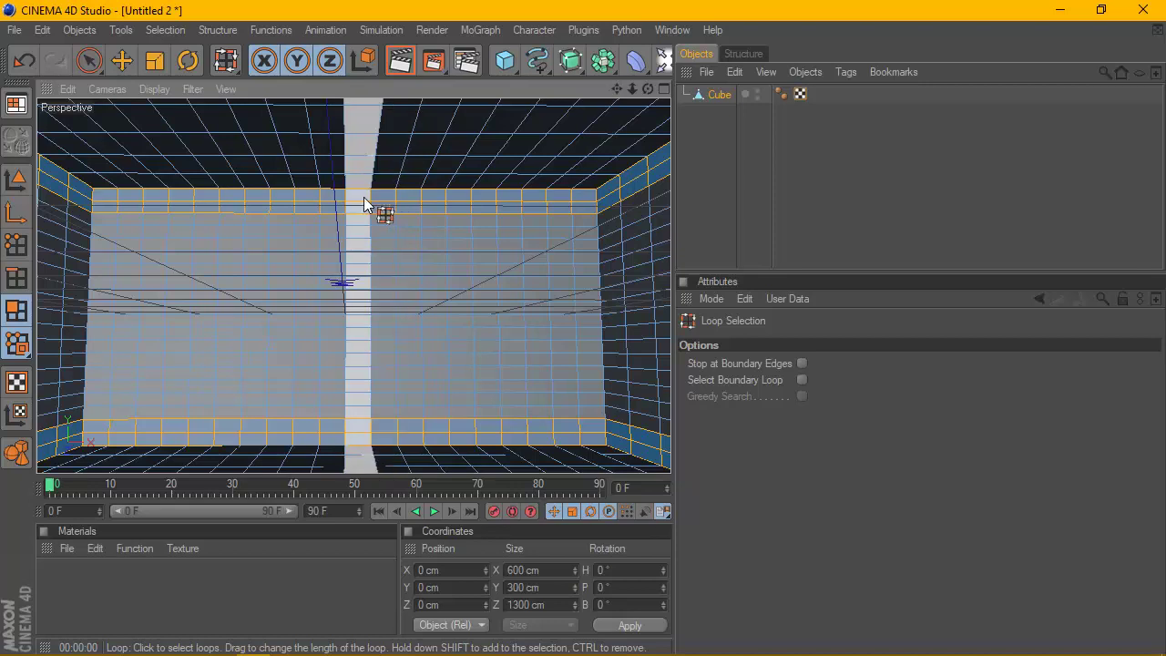
Step: Extrude the selected wall loops with a -15 cm offset and render a preview
{"action": "right_click", "coordinate": [375, 201]}
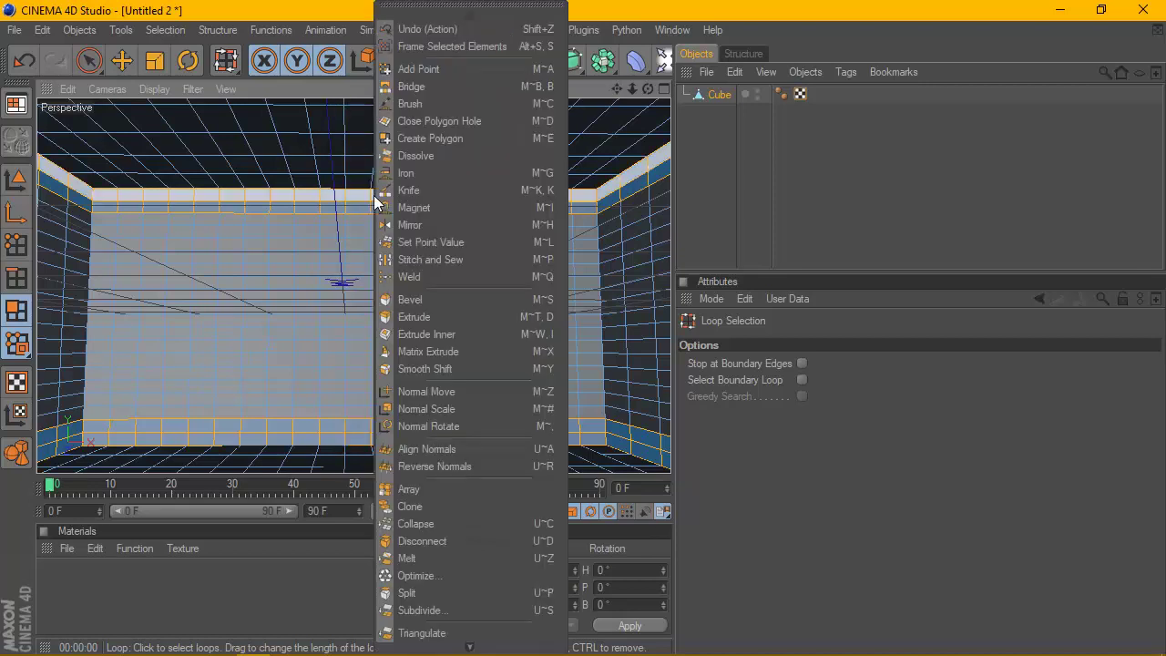
{"action": "left_click", "coordinate": [435, 315]}
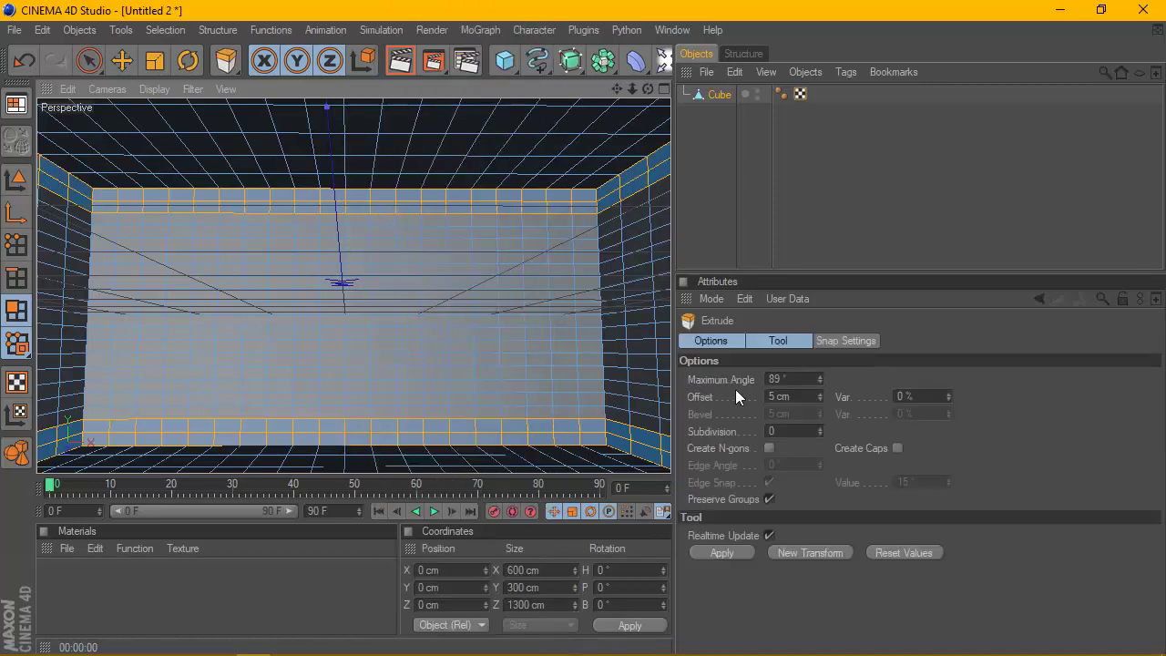
{"action": "double_click", "coordinate": [773, 397]}
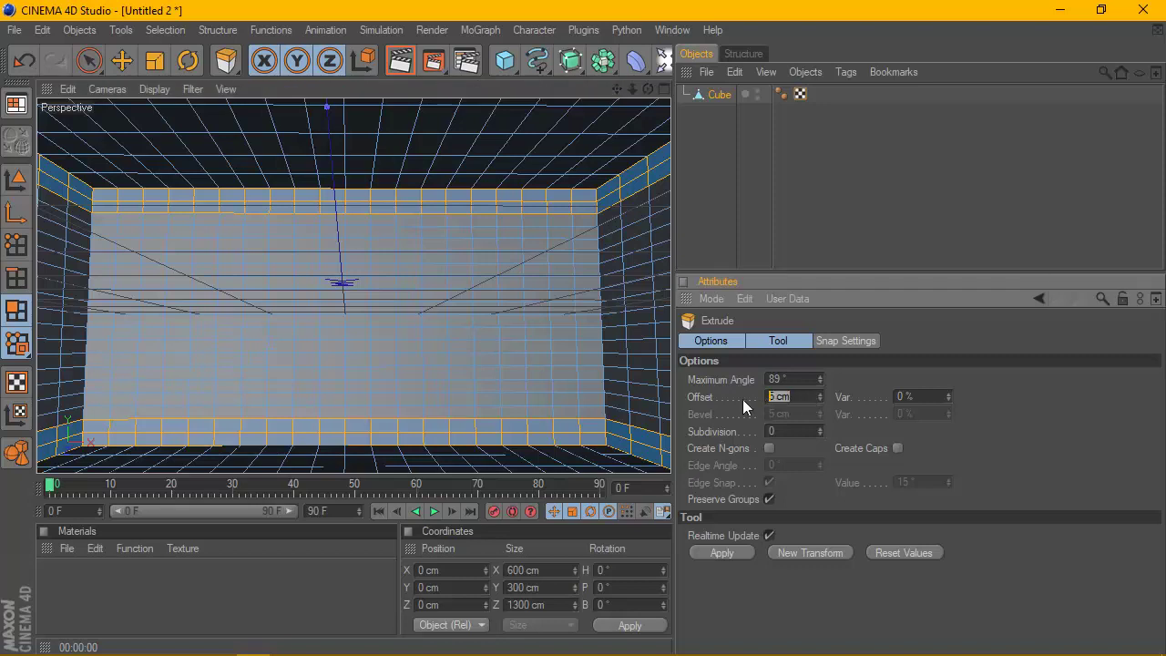
{"action": "type", "text": "-15"}
{"action": "left_click", "coordinate": [741, 554]}
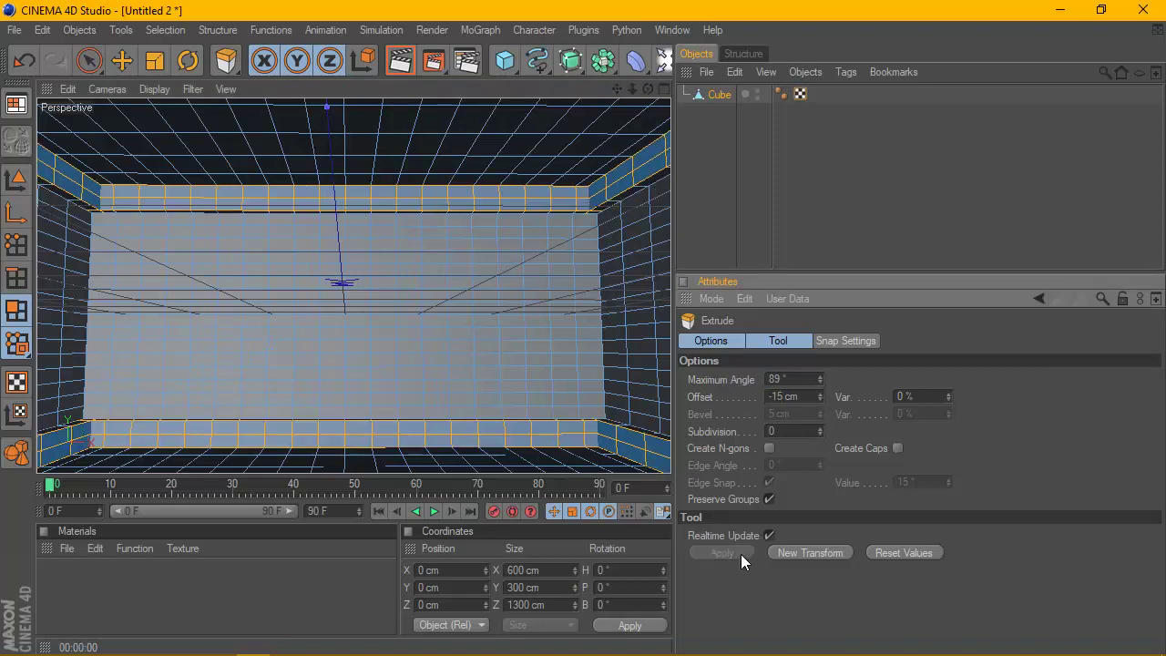
{"action": "left_click", "coordinate": [397, 61]}
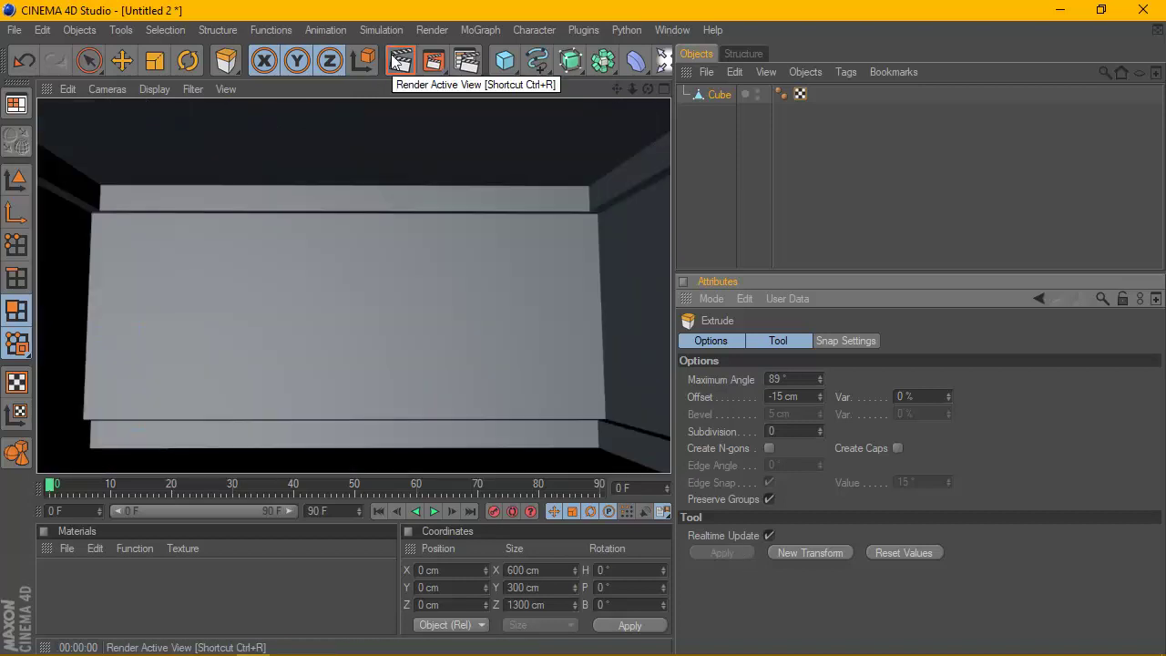
Step: Create a new material, Mat, and apply it to the cube's selected bands
{"action": "left_click", "coordinate": [703, 95]}
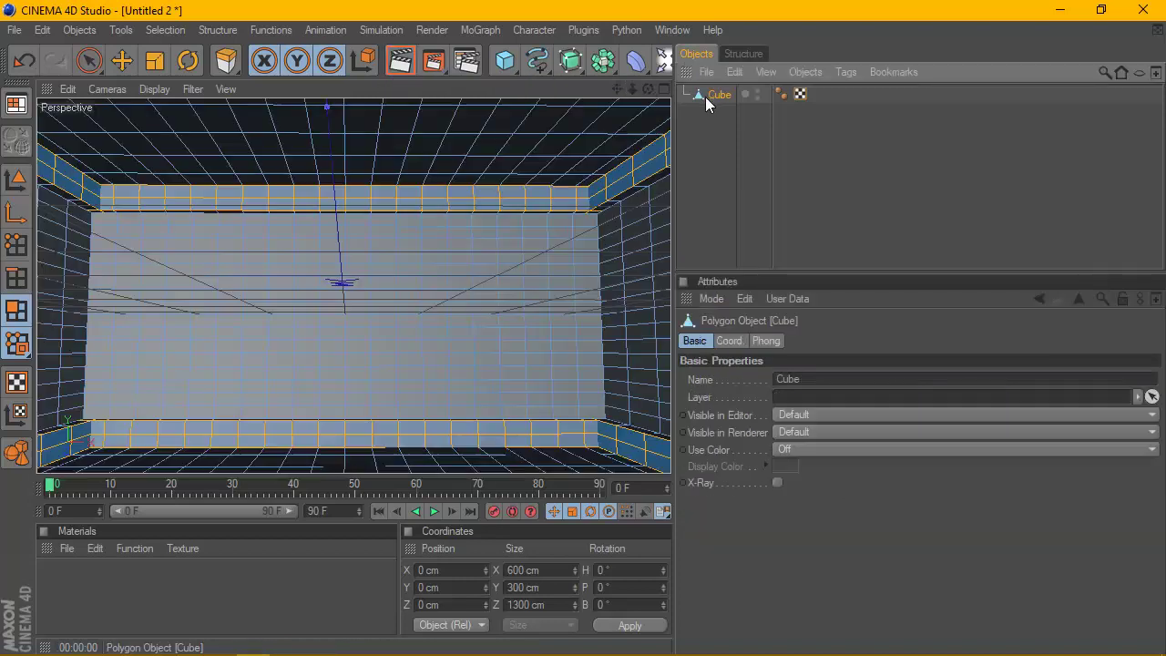
{"action": "left_click", "coordinate": [67, 549]}
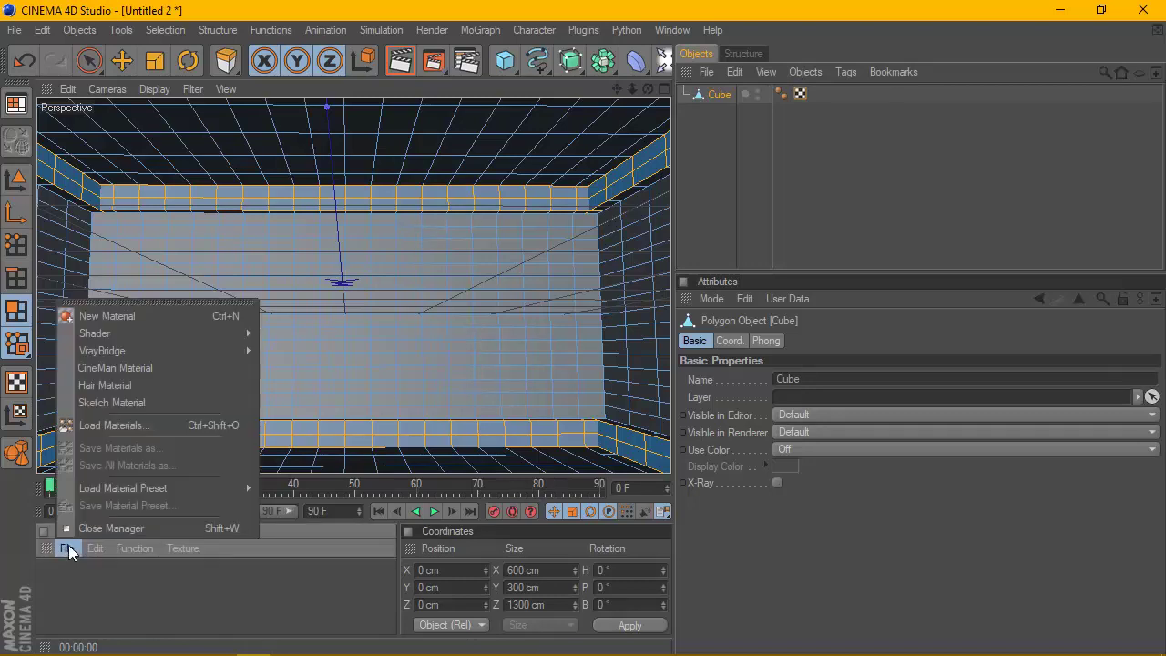
{"action": "left_click", "coordinate": [150, 314]}
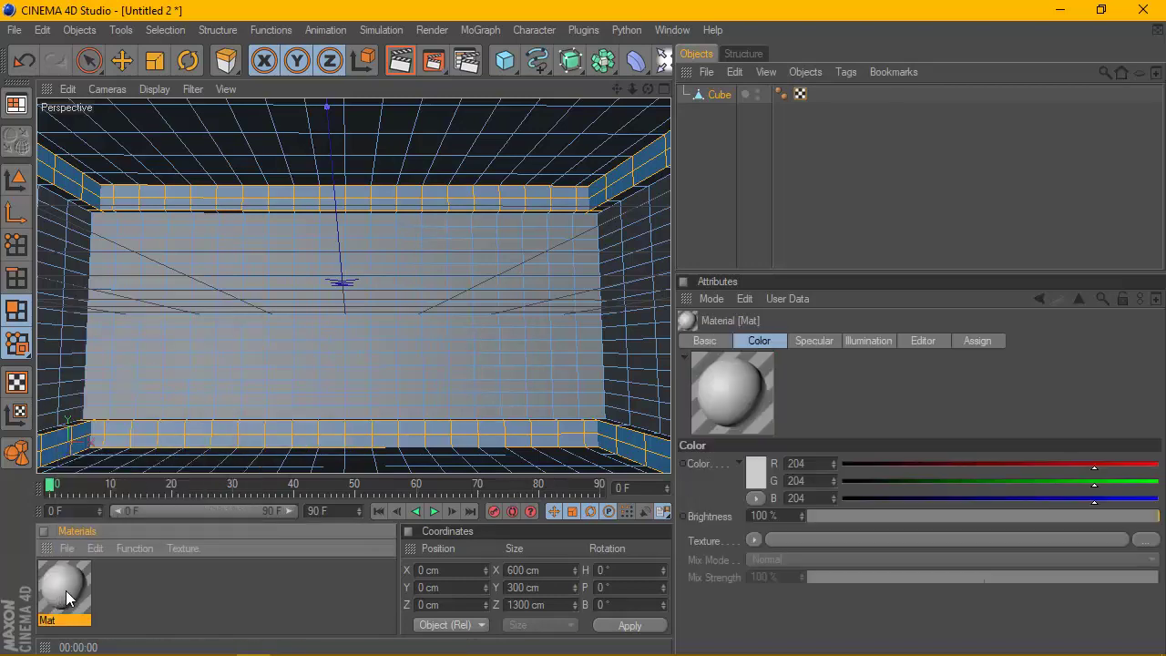
{"action": "right_click", "coordinate": [68, 597]}
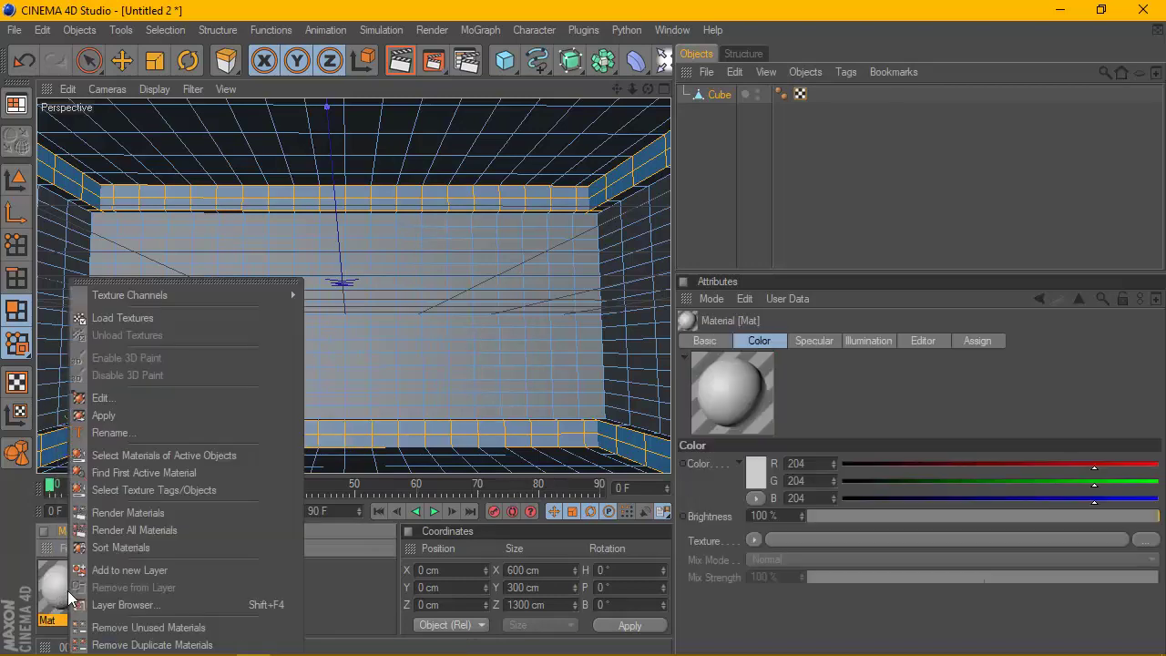
{"action": "left_click", "coordinate": [107, 420]}
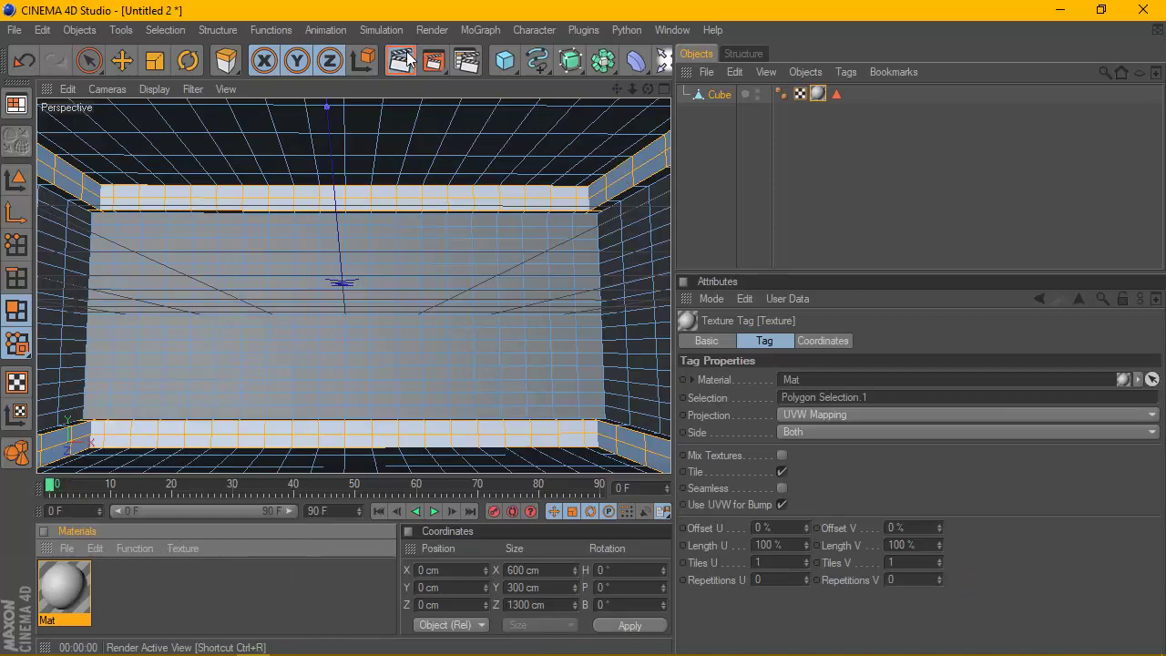
Step: Render previews of the room, moving the camera closer to the back wall
{"action": "left_click", "coordinate": [403, 60]}
{"action": "left_click", "coordinate": [413, 123]}
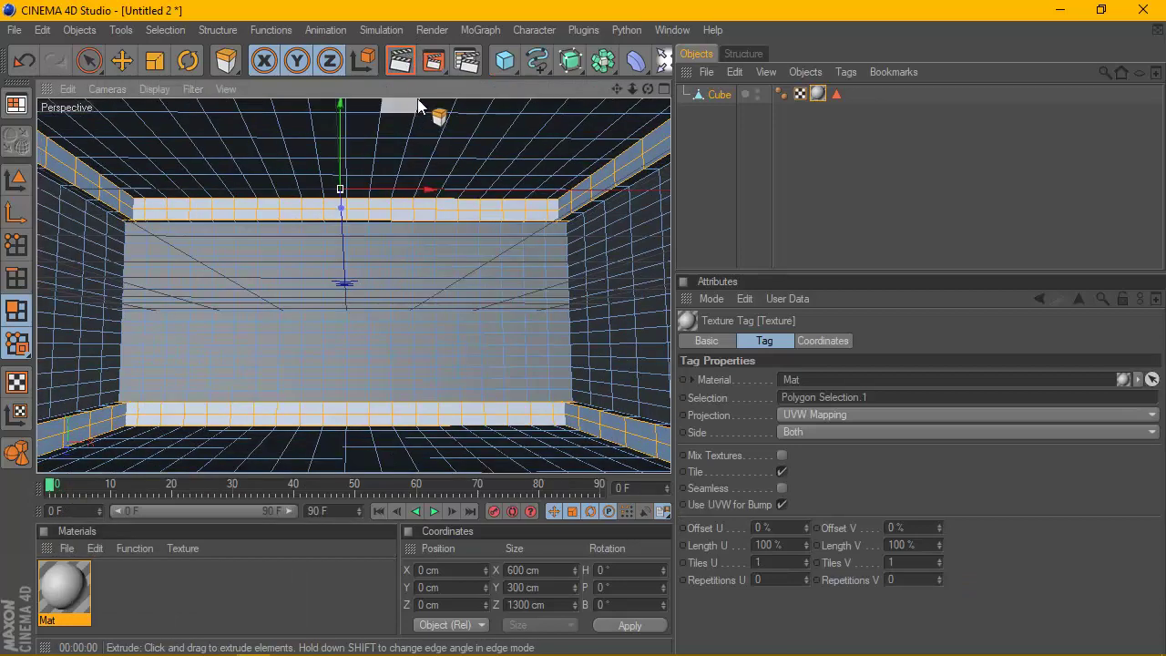
{"action": "left_click", "coordinate": [401, 60]}
{"action": "scroll", "coordinate": [432, 101], "scroll_direction": "down", "scroll_amount": 2}
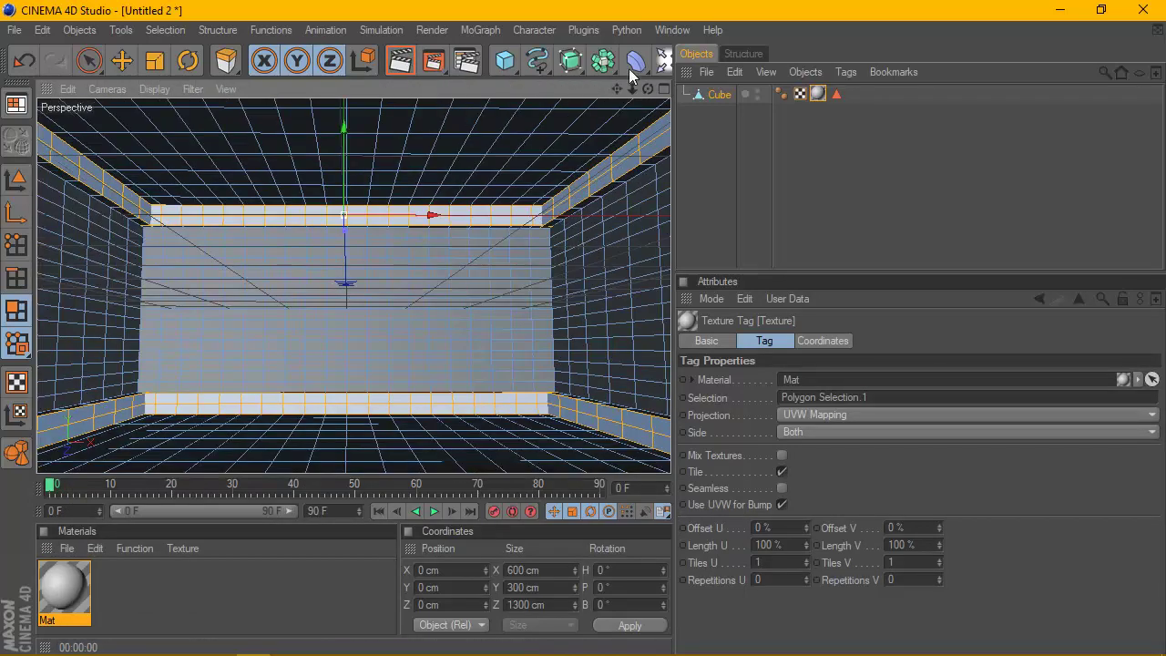
{"action": "left_click_drag", "start_coordinate": [653, 87], "coordinate": [466, 91]}
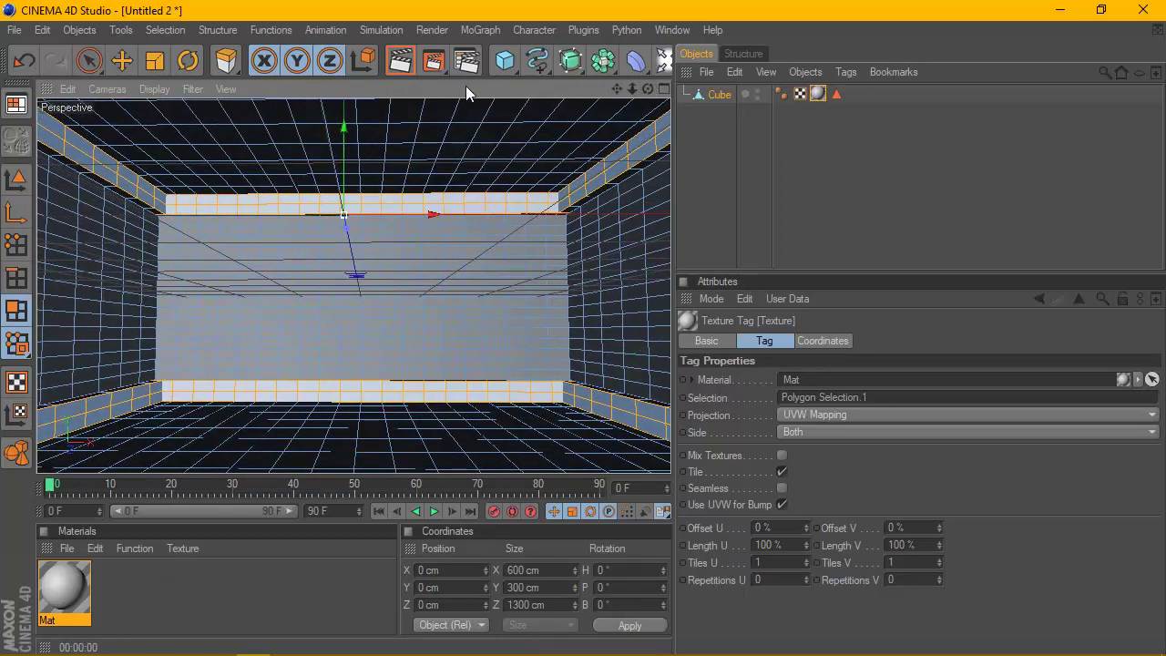
{"action": "left_click", "coordinate": [401, 60]}
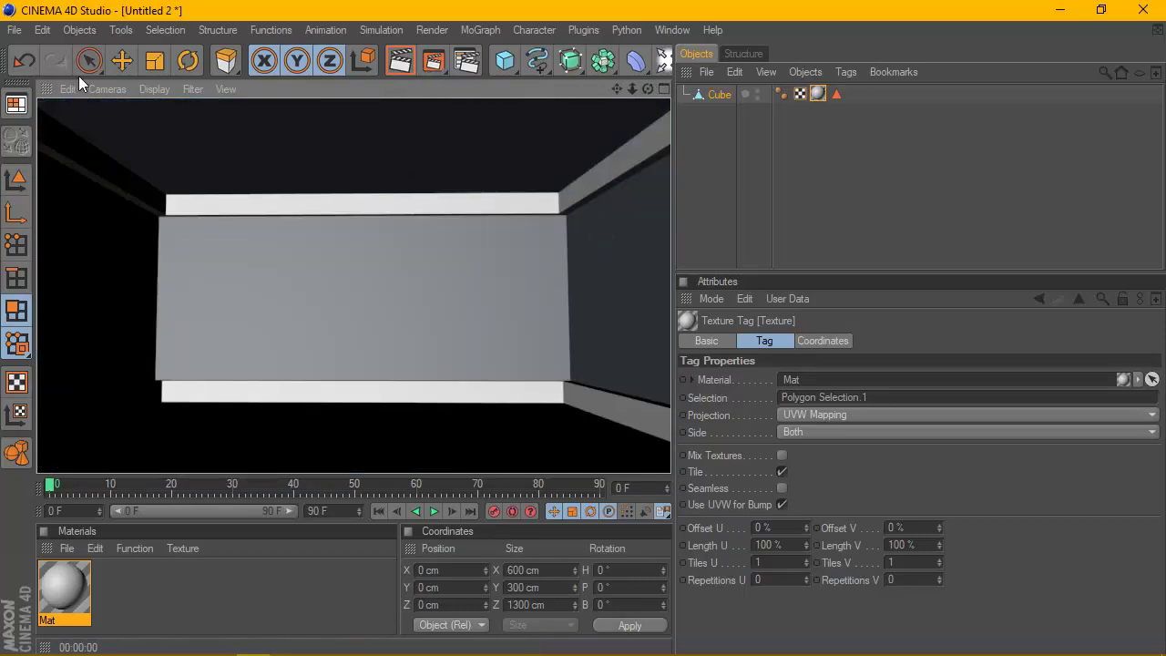
{"action": "left_click", "coordinate": [122, 60]}
{"action": "left_click", "coordinate": [16, 181]}
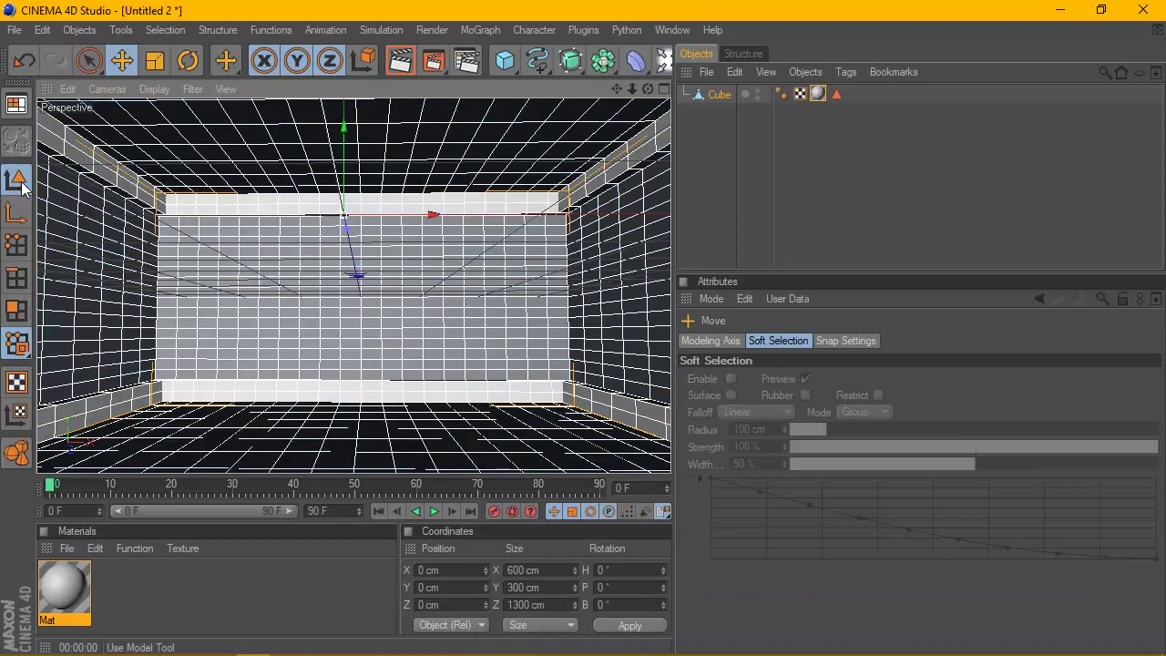
{"action": "scroll", "coordinate": [571, 268], "scroll_direction": "up", "scroll_amount": 2}
{"action": "scroll", "coordinate": [571, 268], "scroll_direction": "up", "scroll_amount": 2}
{"action": "scroll", "coordinate": [571, 268], "scroll_direction": "up", "scroll_amount": 4}
{"action": "scroll", "coordinate": [571, 268], "scroll_direction": "down", "scroll_amount": 5}
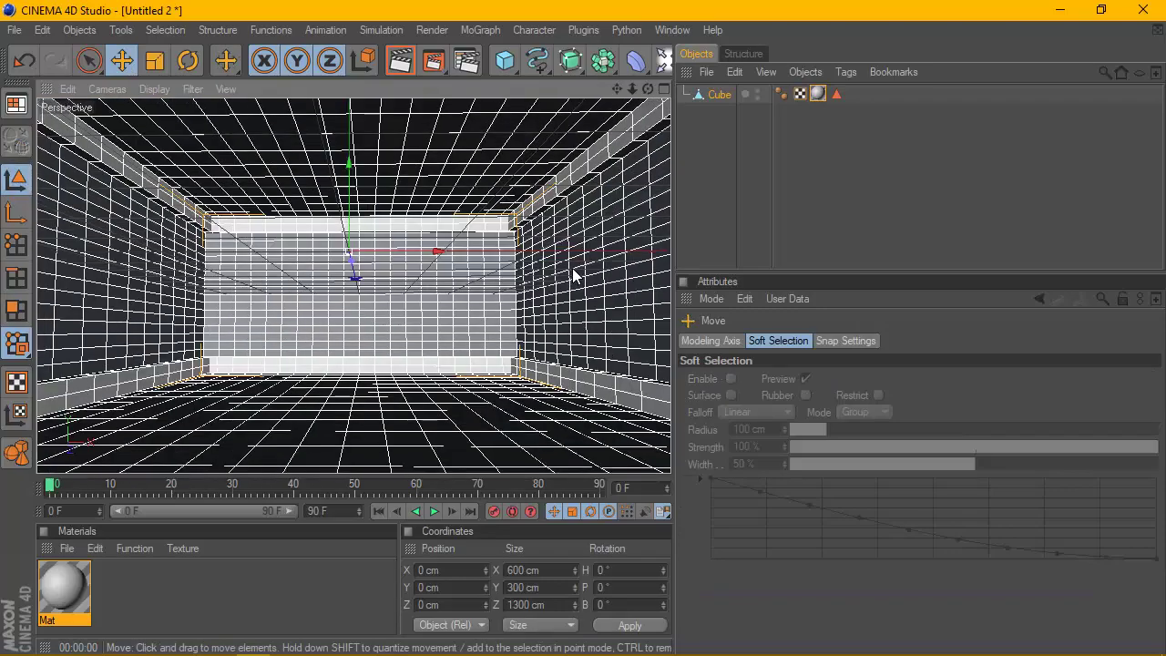
{"action": "scroll", "coordinate": [571, 268], "scroll_direction": "up", "scroll_amount": 1}
{"action": "scroll", "coordinate": [574, 266], "scroll_direction": "up", "scroll_amount": 4}
{"action": "scroll", "coordinate": [575, 266], "scroll_direction": "down", "scroll_amount": 1}
{"action": "scroll", "coordinate": [576, 267], "scroll_direction": "down", "scroll_amount": 3}
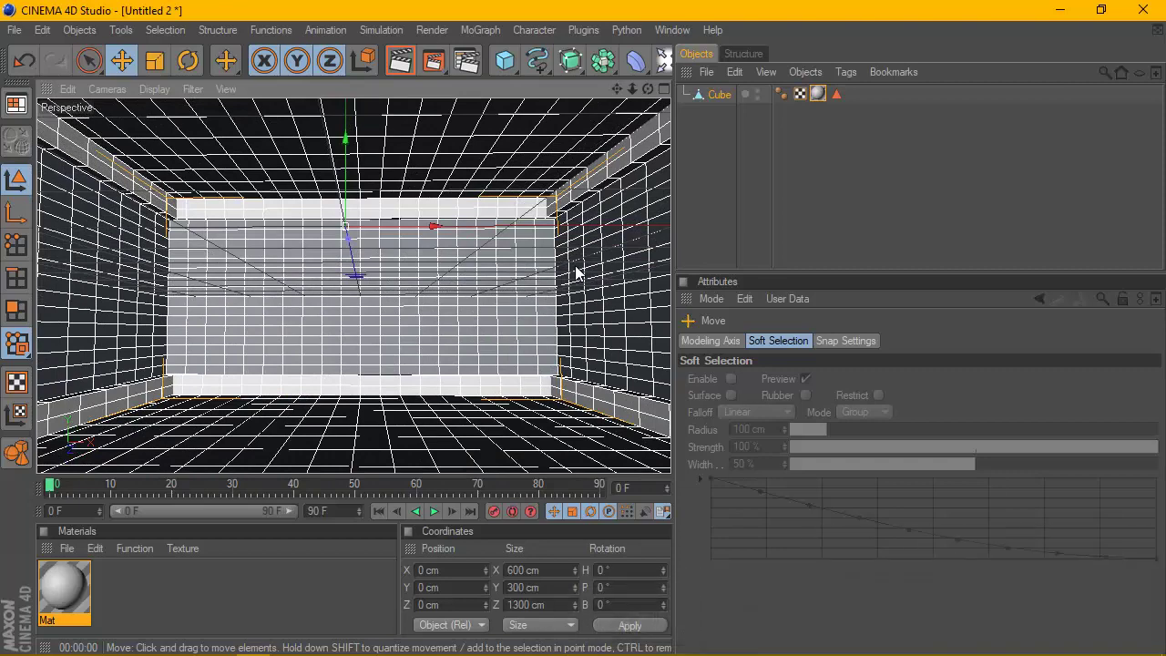
{"action": "scroll", "coordinate": [574, 267], "scroll_direction": "up", "scroll_amount": 2}
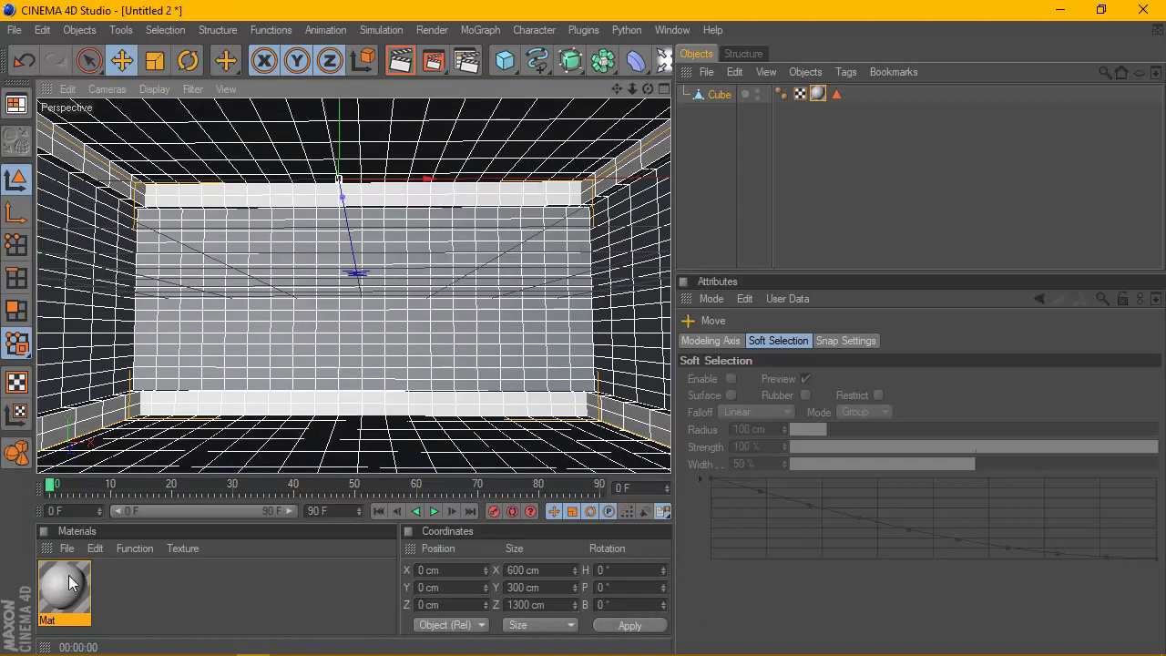
Step: Create material Mat.1 and load fondo-madera-clarita-vettical.jpg as its Color texture
{"action": "left_click", "coordinate": [66, 548]}
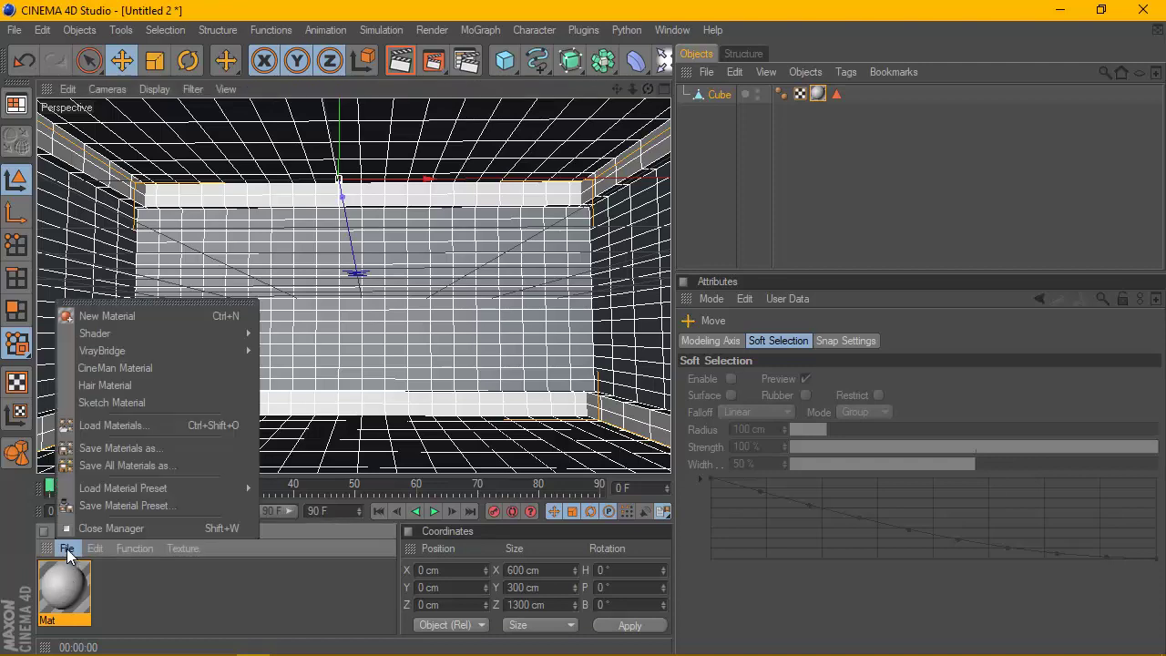
{"action": "left_click", "coordinate": [87, 307]}
{"action": "double_click", "coordinate": [77, 587]}
{"action": "right_click", "coordinate": [325, 186]}
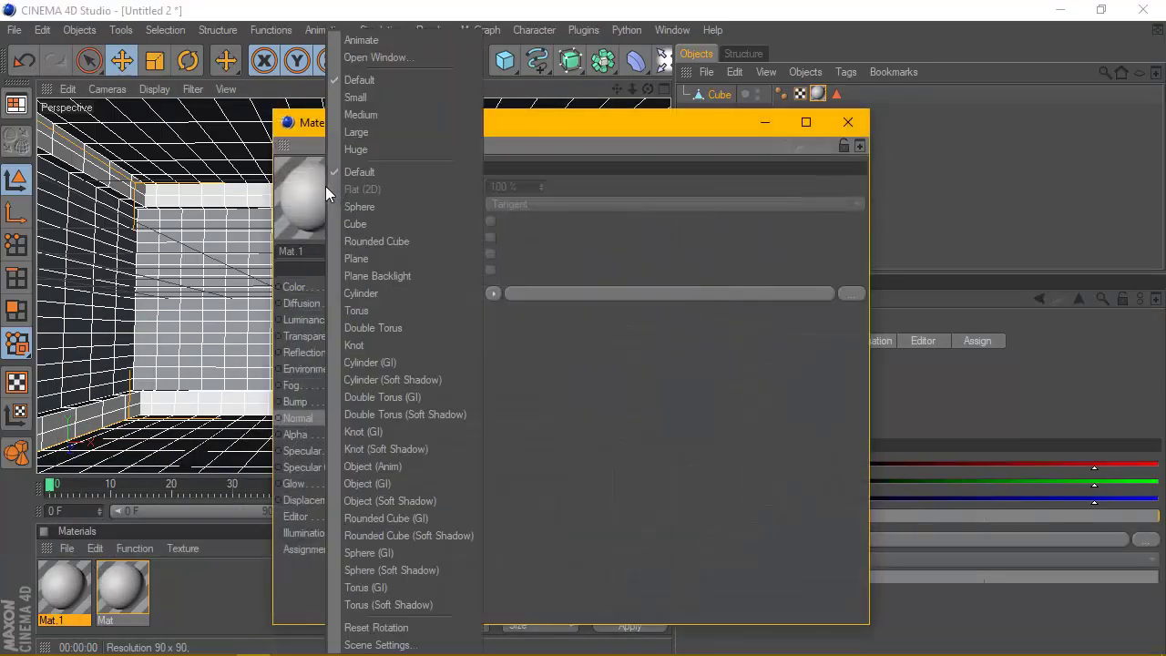
{"action": "left_click", "coordinate": [367, 171]}
{"action": "left_click", "coordinate": [296, 342]}
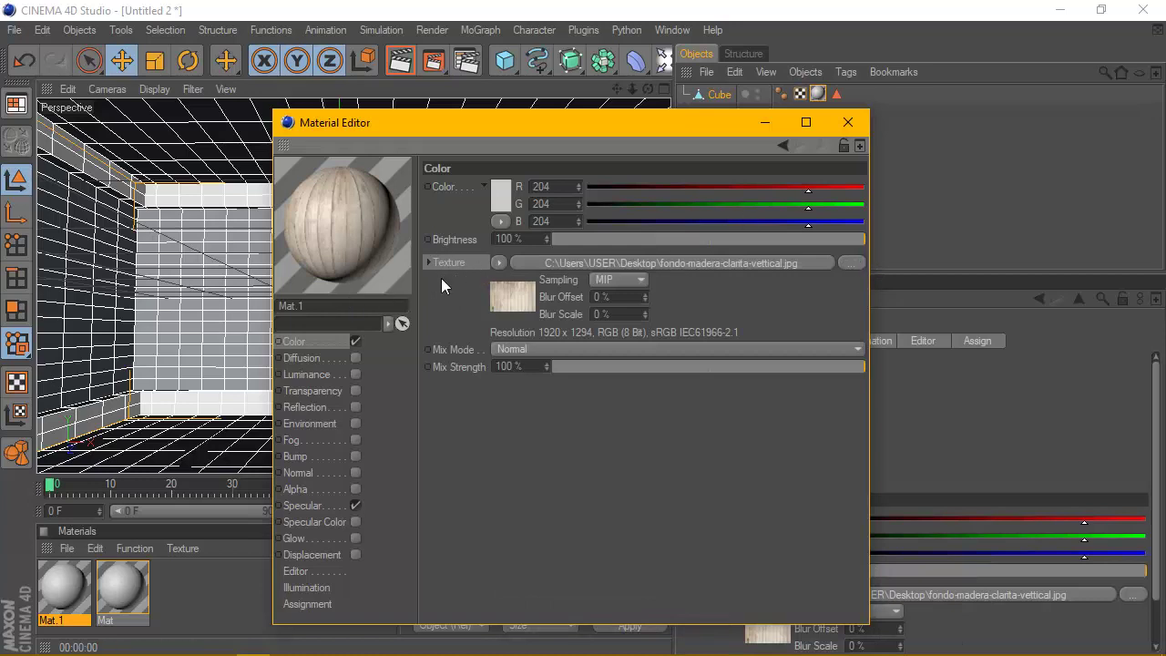
{"action": "left_click", "coordinate": [500, 268]}
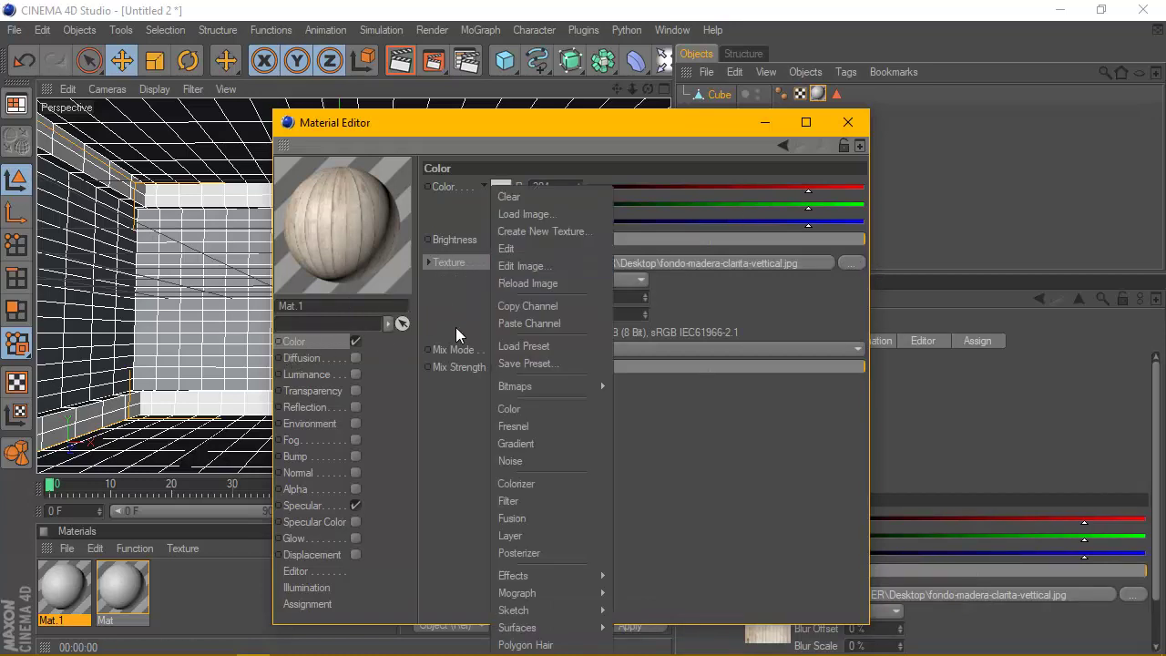
{"action": "left_click", "coordinate": [306, 347]}
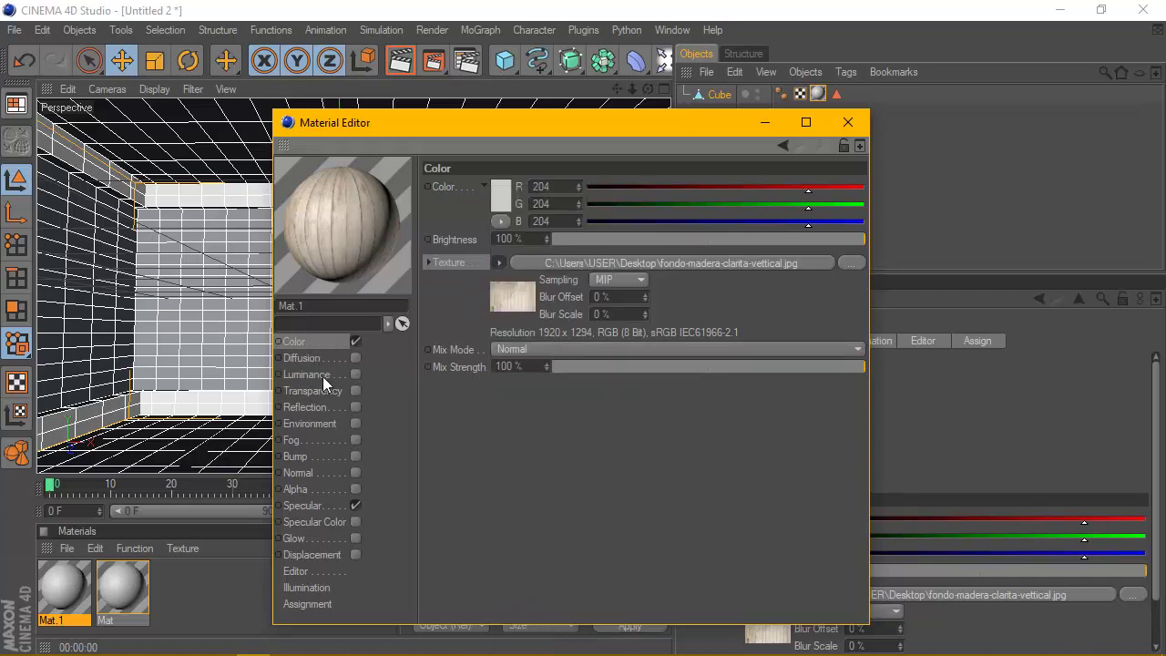
Step: Enable Mat.1's Normal channel with the fondo-madera-clarita-vettical_NRM.jpg texture
{"action": "left_click", "coordinate": [356, 455]}
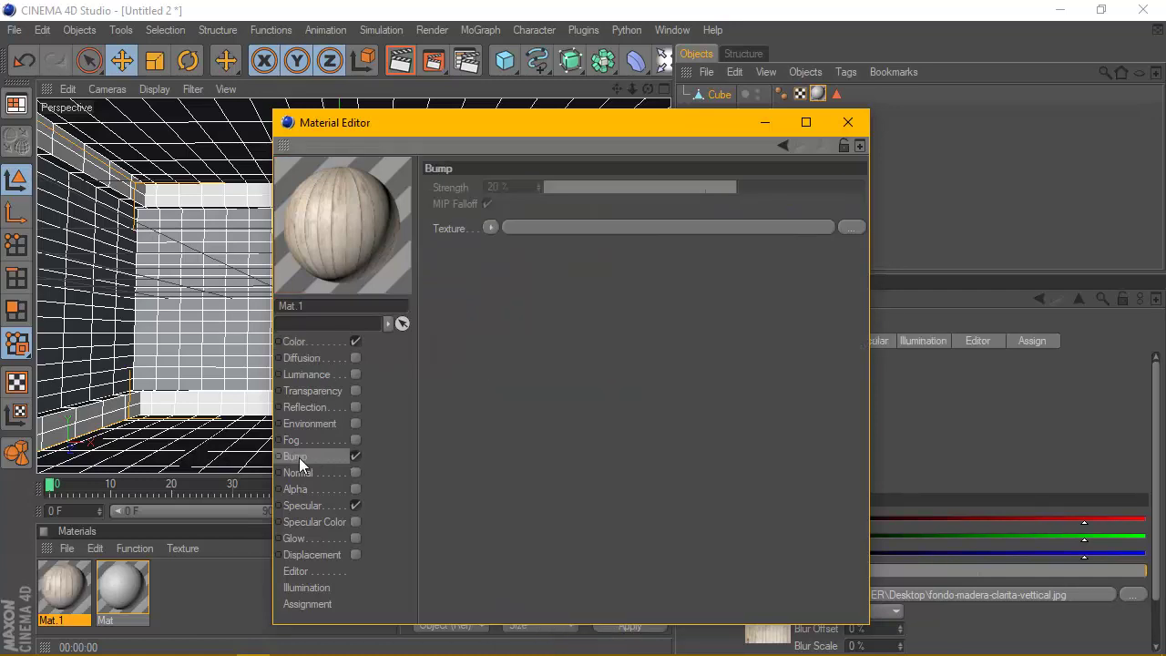
{"action": "left_click", "coordinate": [356, 455]}
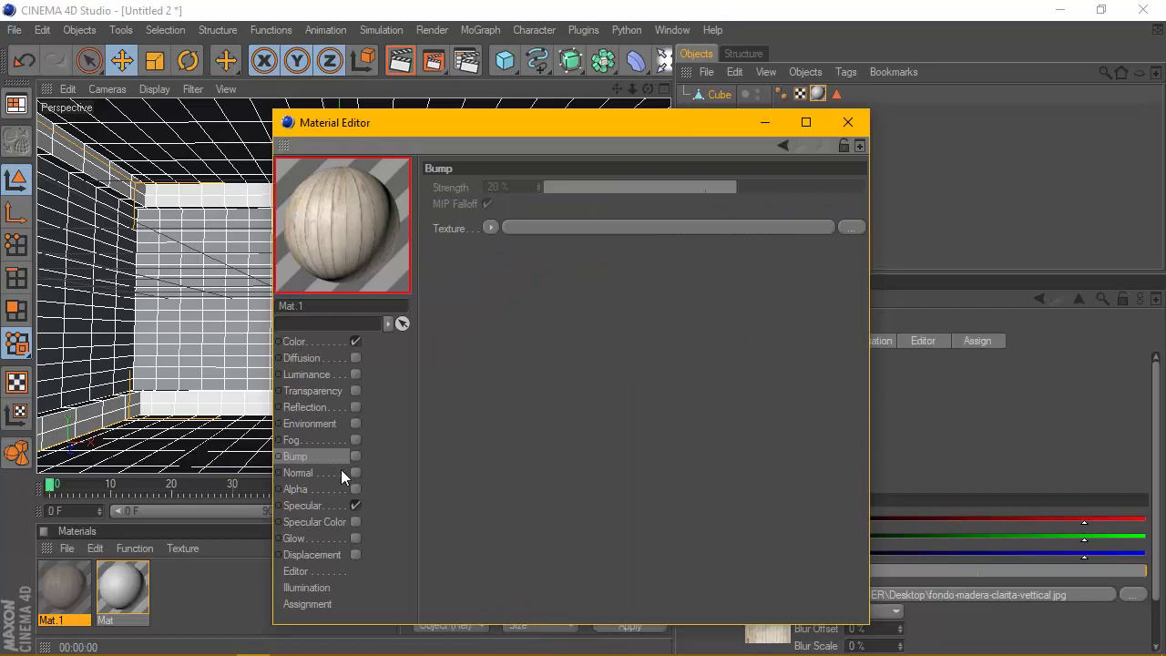
{"action": "left_click", "coordinate": [297, 472]}
{"action": "left_click", "coordinate": [356, 472]}
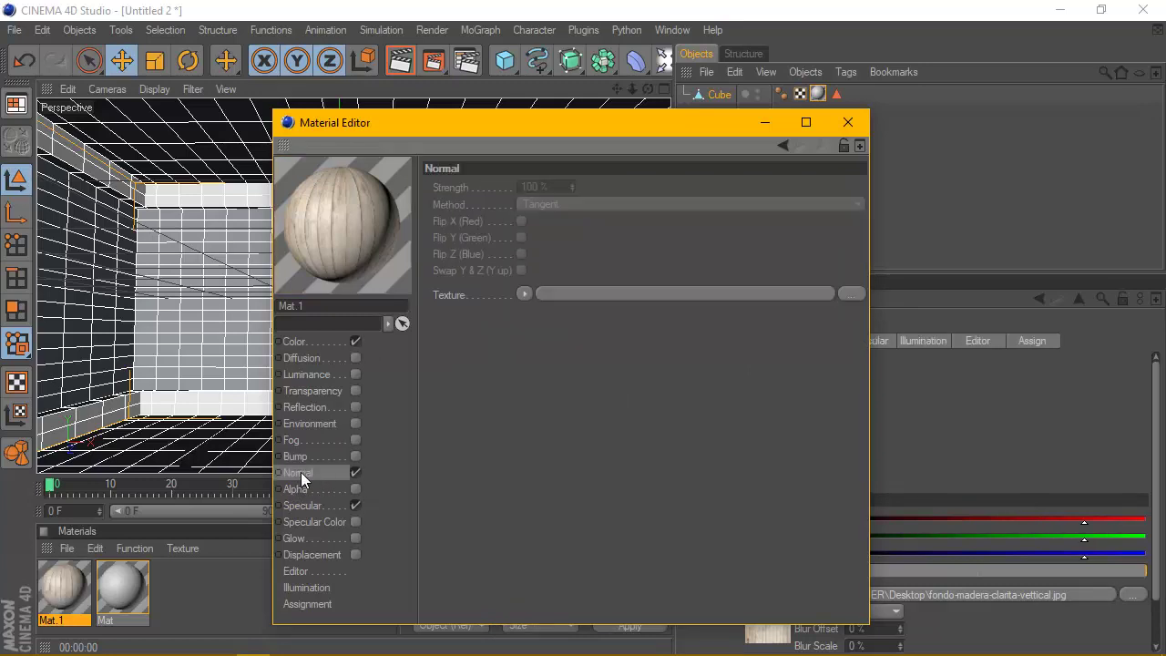
{"action": "left_click", "coordinate": [450, 296]}
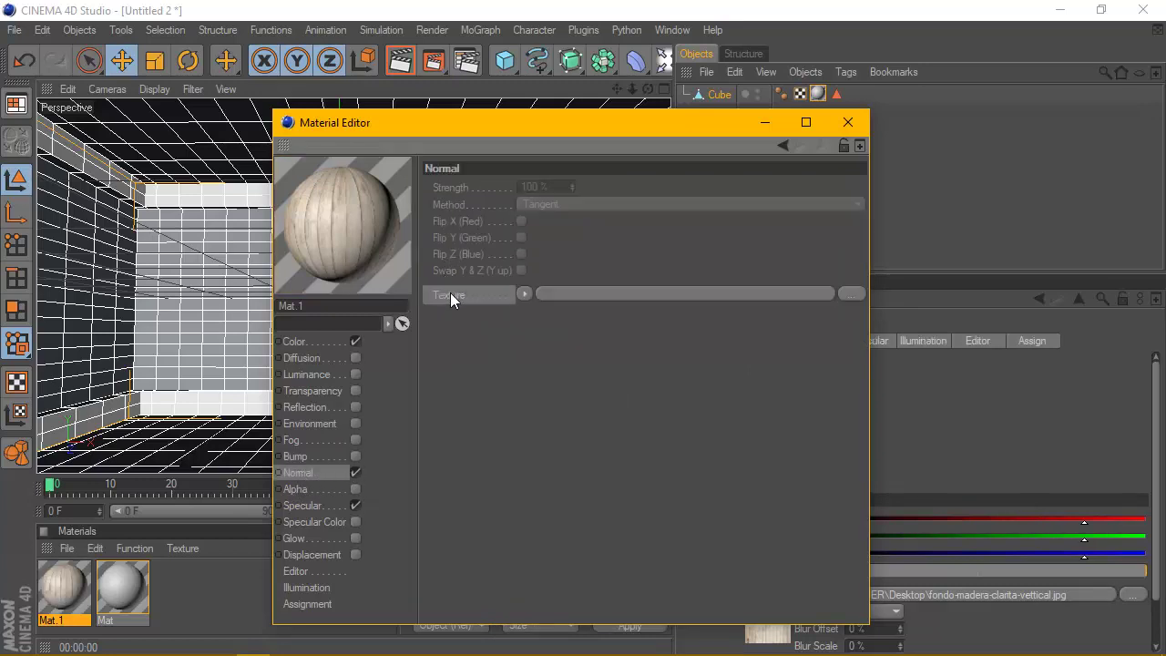
{"action": "left_click", "coordinate": [849, 290]}
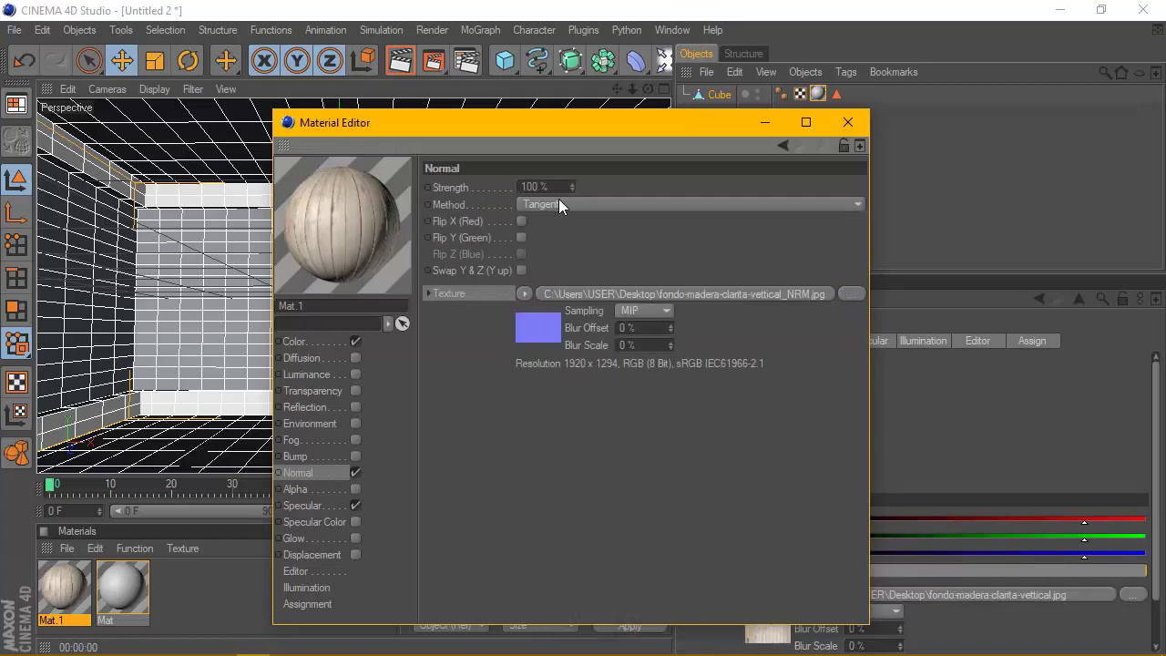
Step: Set the normal strength to 200% and turn on Flip X only
{"action": "left_click", "coordinate": [537, 187]}
{"action": "type", "text": "200"}
{"action": "key", "text": "Return"}
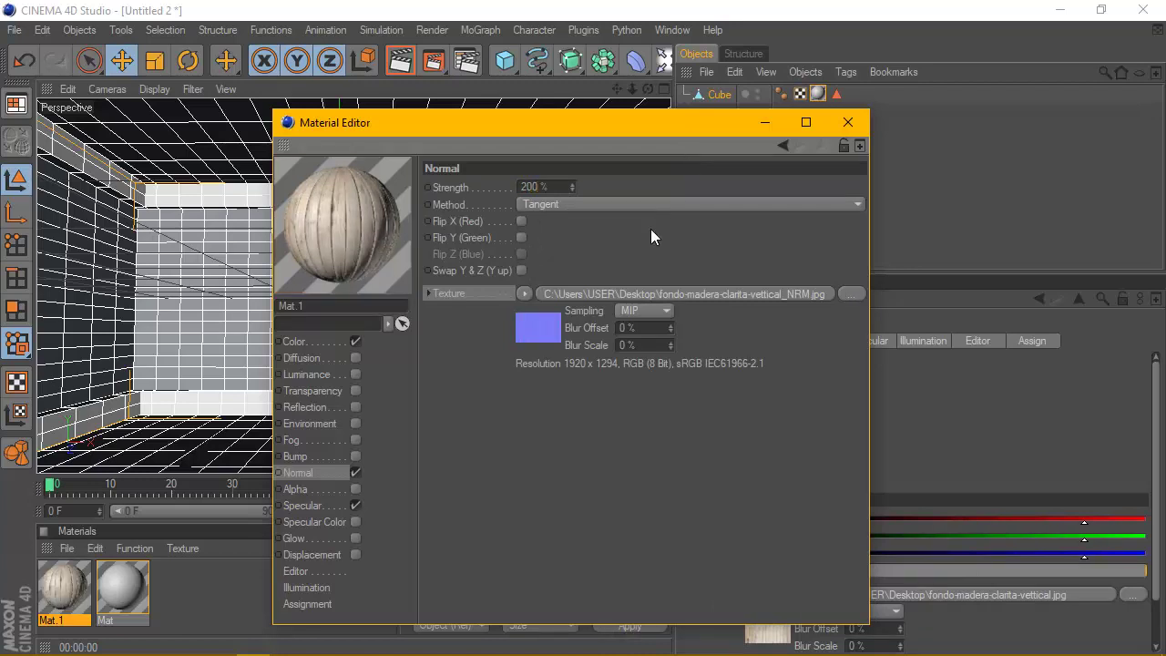
{"action": "left_click", "coordinate": [521, 222]}
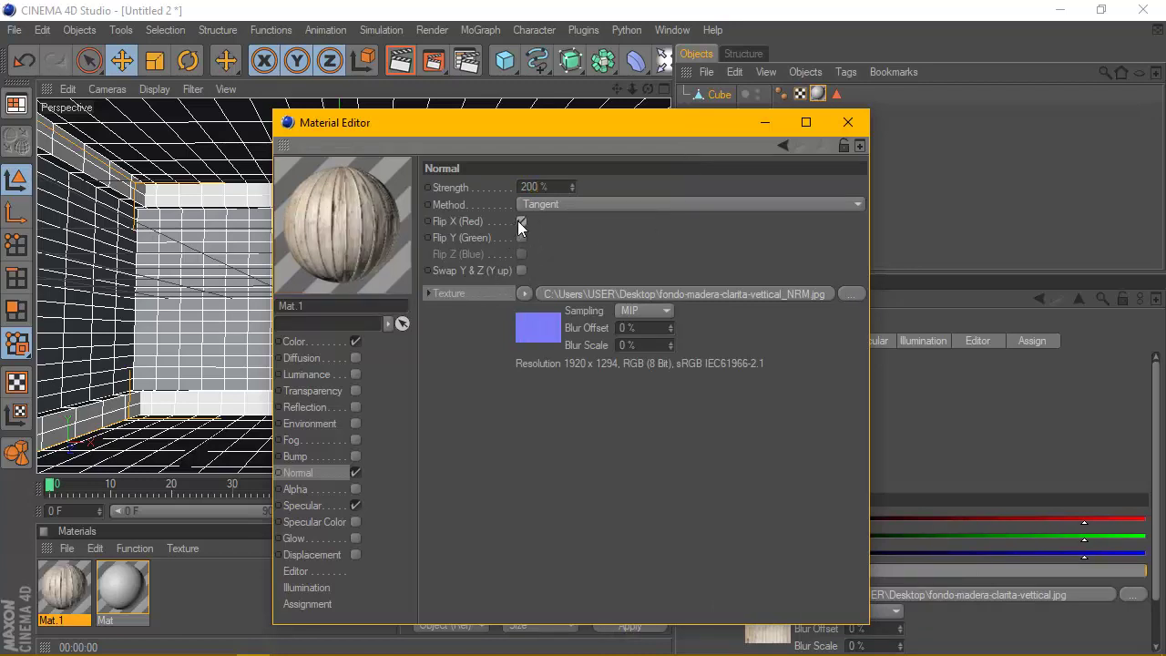
{"action": "left_click", "coordinate": [521, 237]}
{"action": "left_click", "coordinate": [522, 237]}
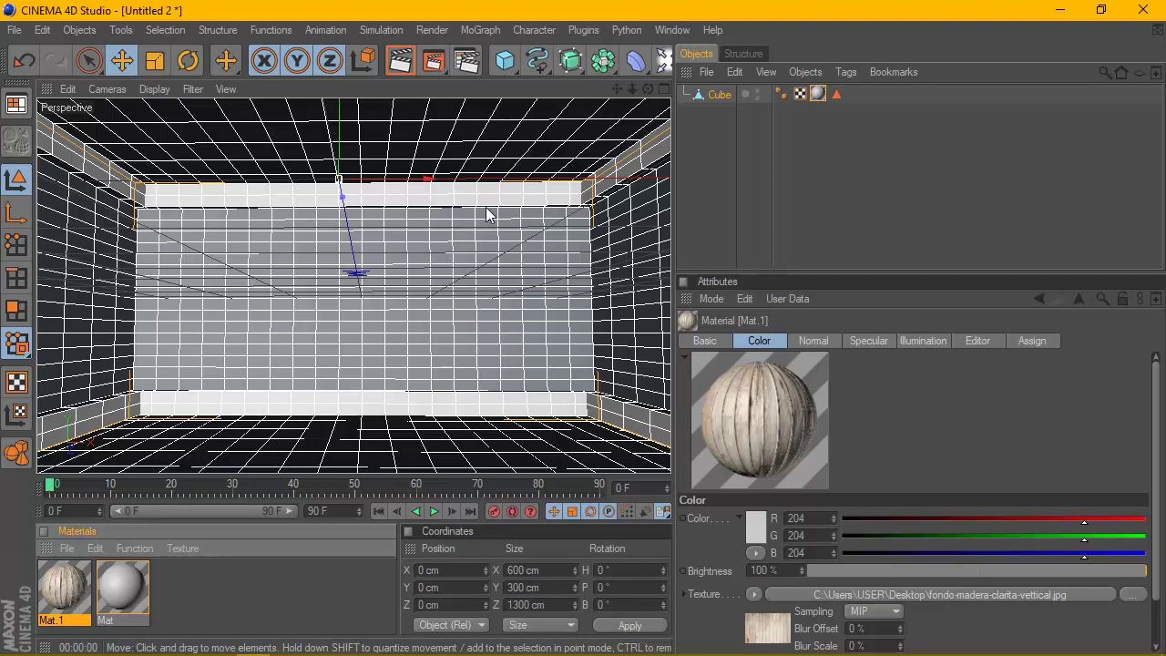
Step: Select the room's ceiling polygons with Phong Break Selection in polygon mode
{"action": "left_click", "coordinate": [16, 309]}
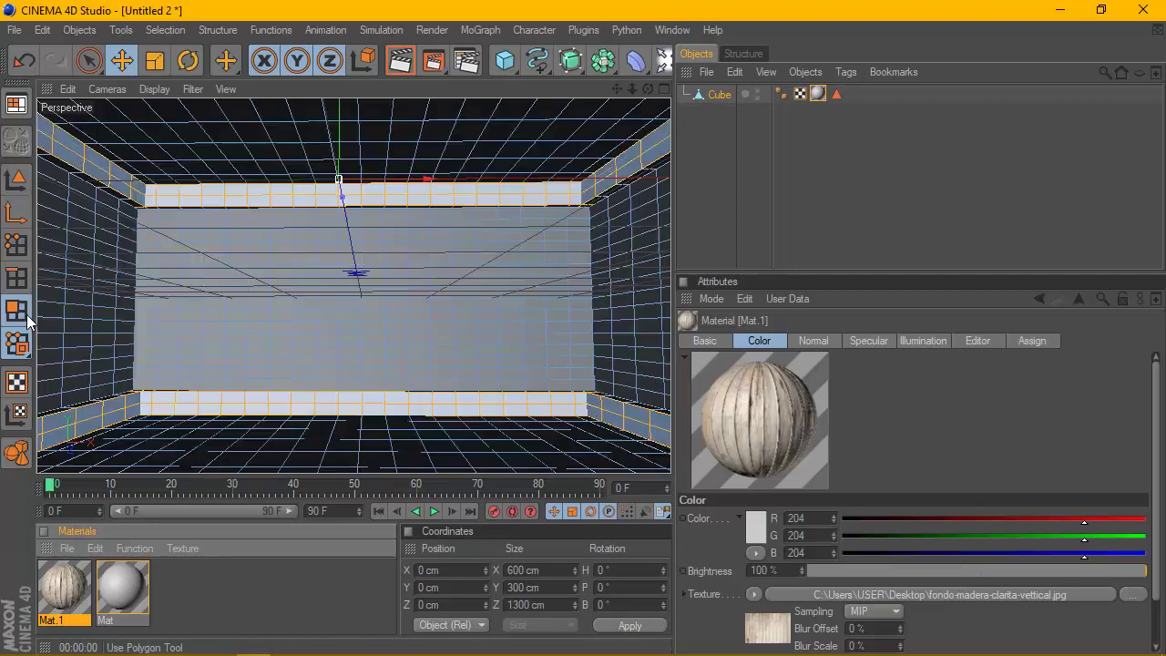
{"action": "left_click", "coordinate": [167, 30]}
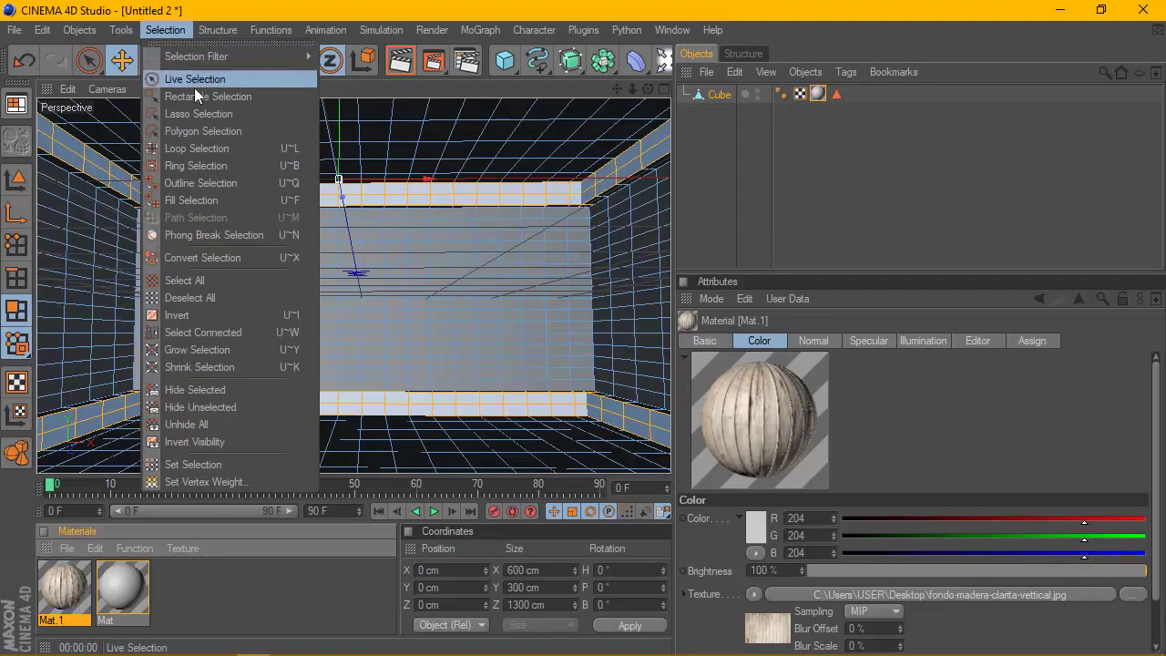
{"action": "left_click", "coordinate": [201, 235]}
{"action": "left_click", "coordinate": [341, 161]}
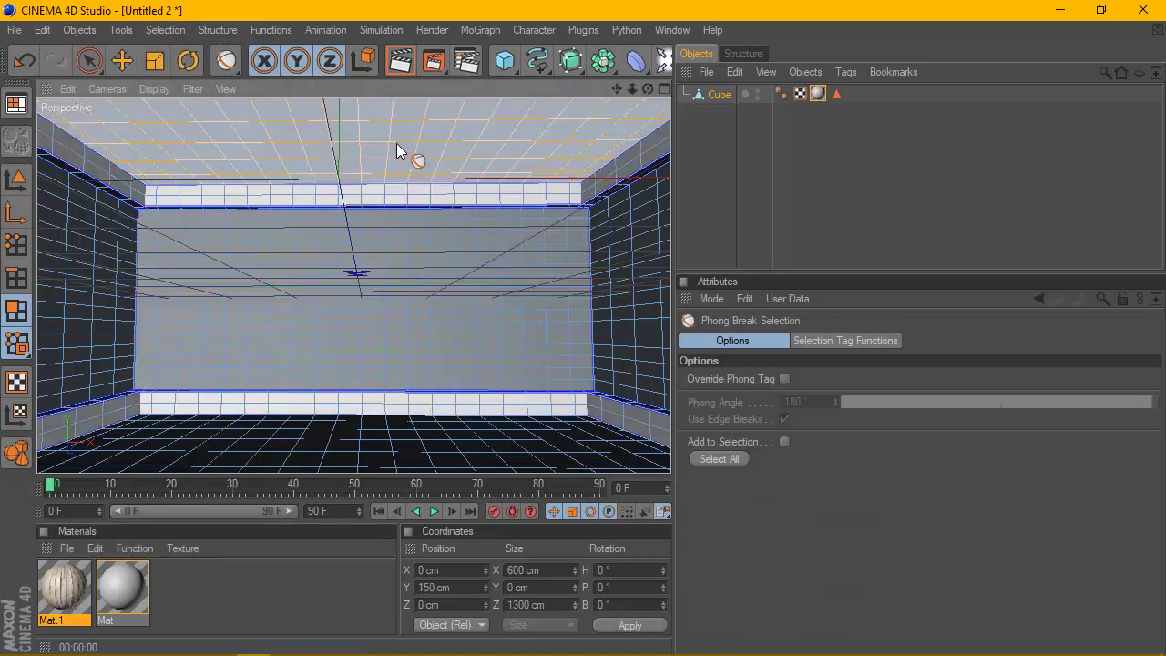
{"action": "left_click", "coordinate": [47, 302]}
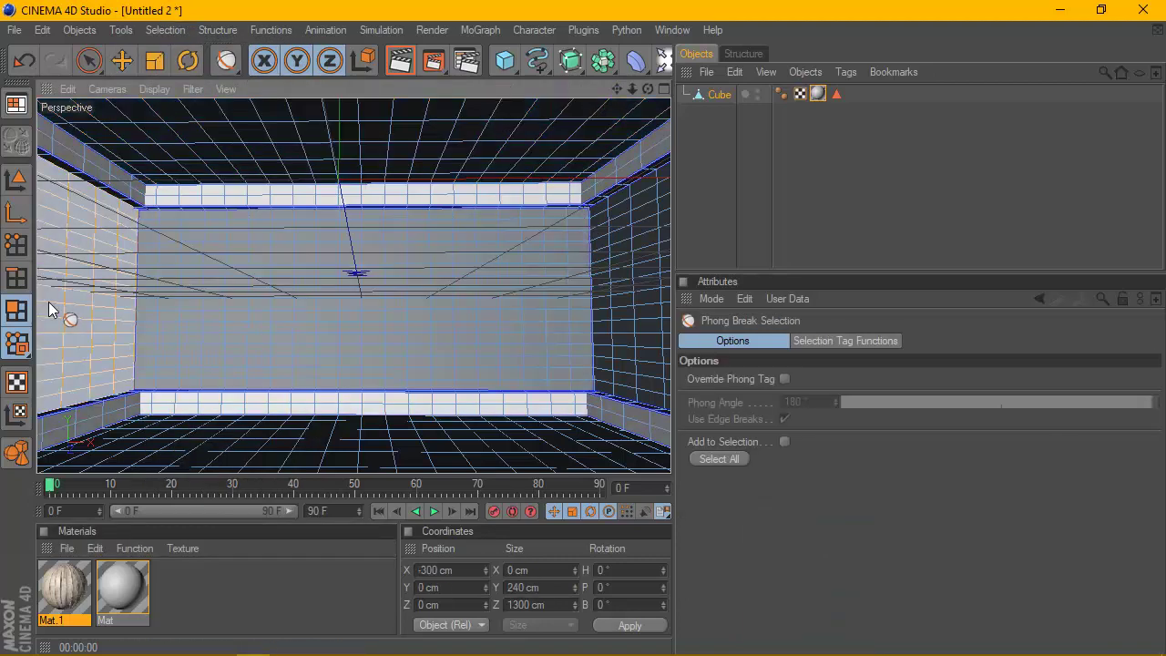
{"action": "left_click", "coordinate": [620, 279]}
{"action": "left_click", "coordinate": [442, 423]}
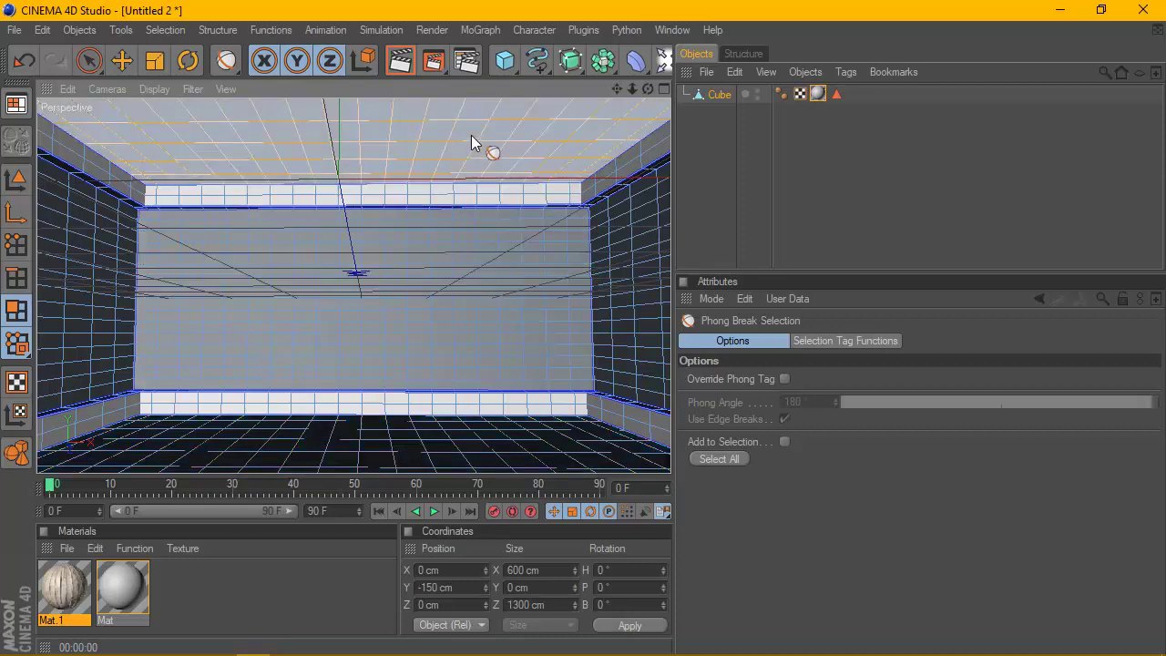
{"action": "left_click", "coordinate": [437, 144]}
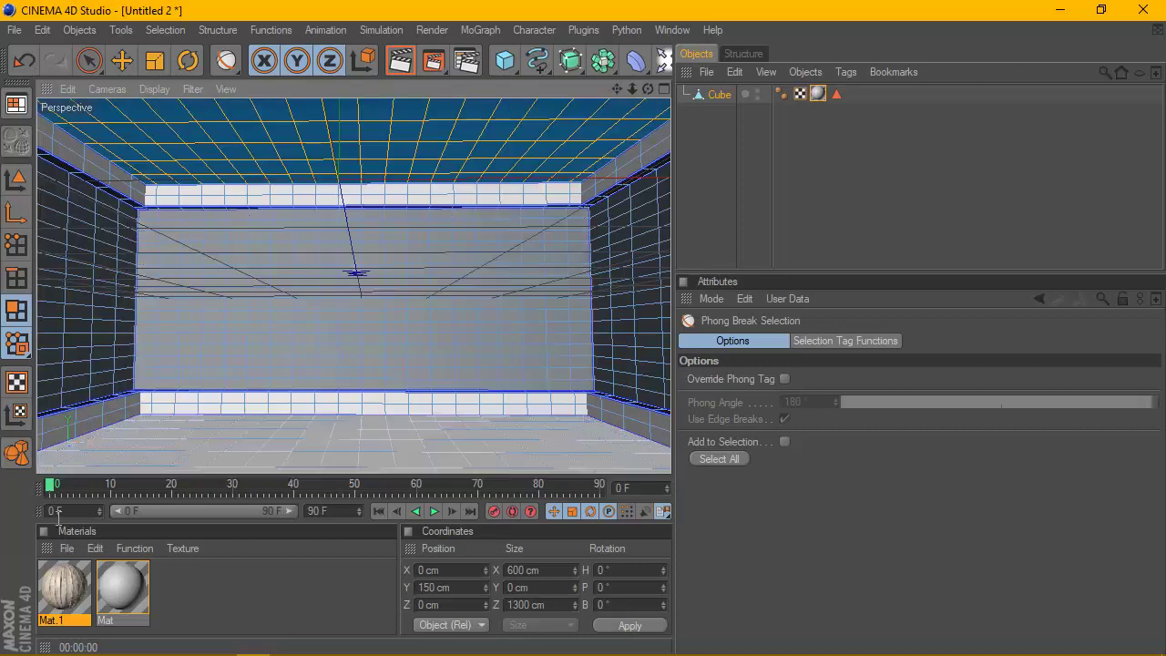
Step: Apply Mat.1 to the selected ceiling and render the view to check the wood
{"action": "right_click", "coordinate": [63, 588]}
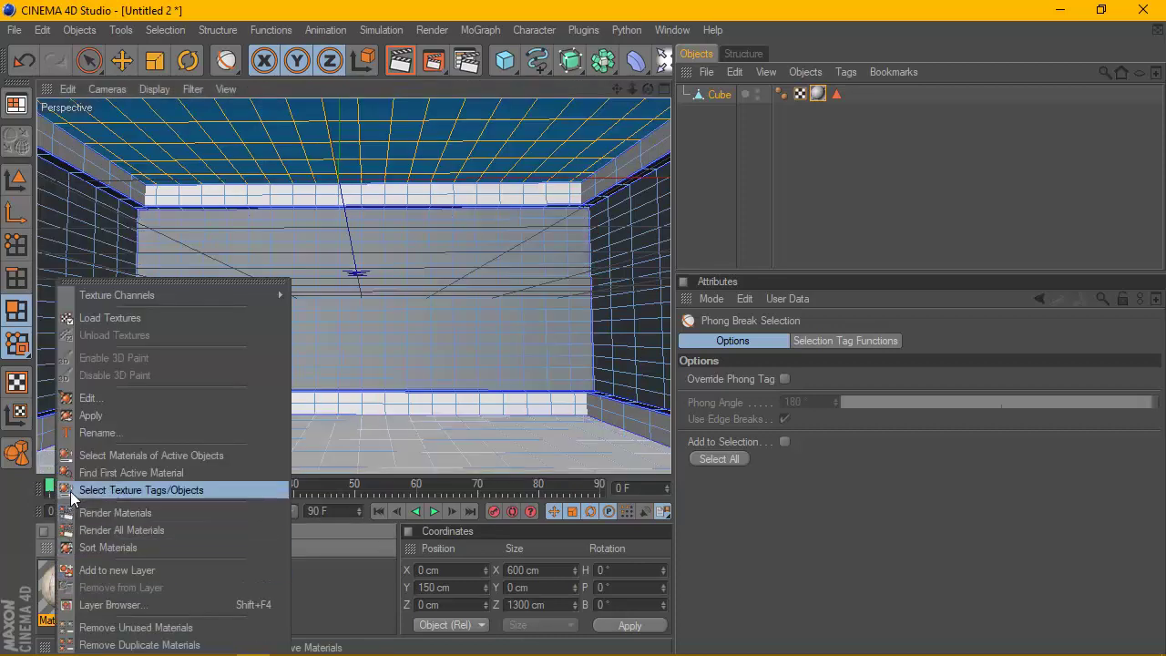
{"action": "left_click", "coordinate": [128, 413]}
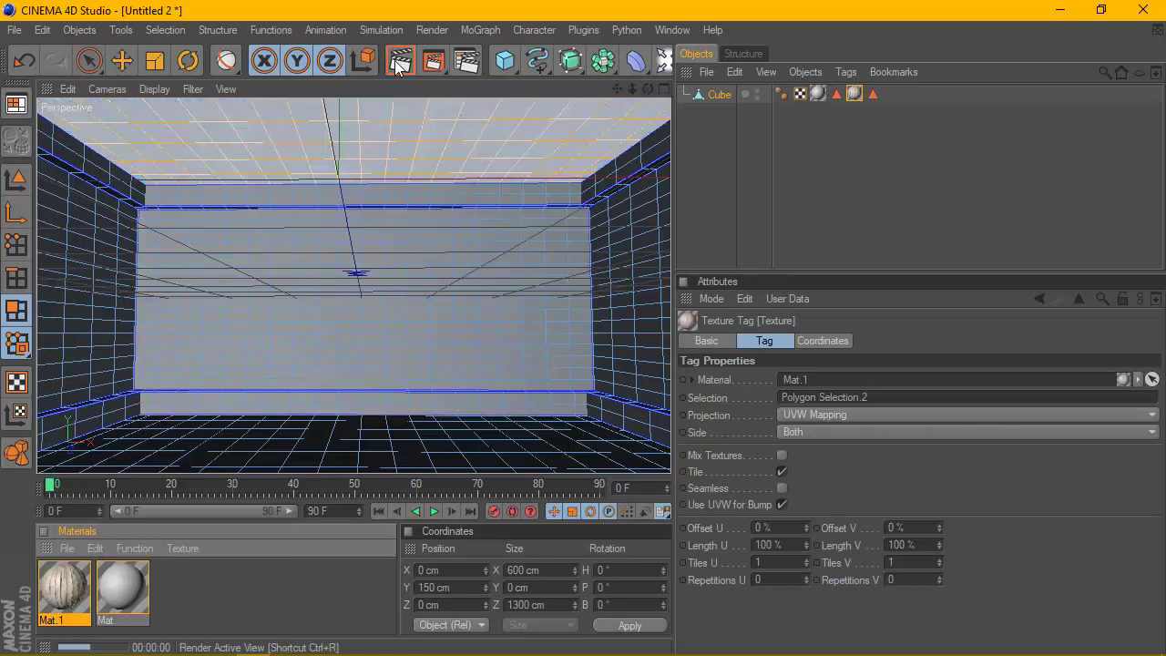
{"action": "left_click", "coordinate": [399, 61]}
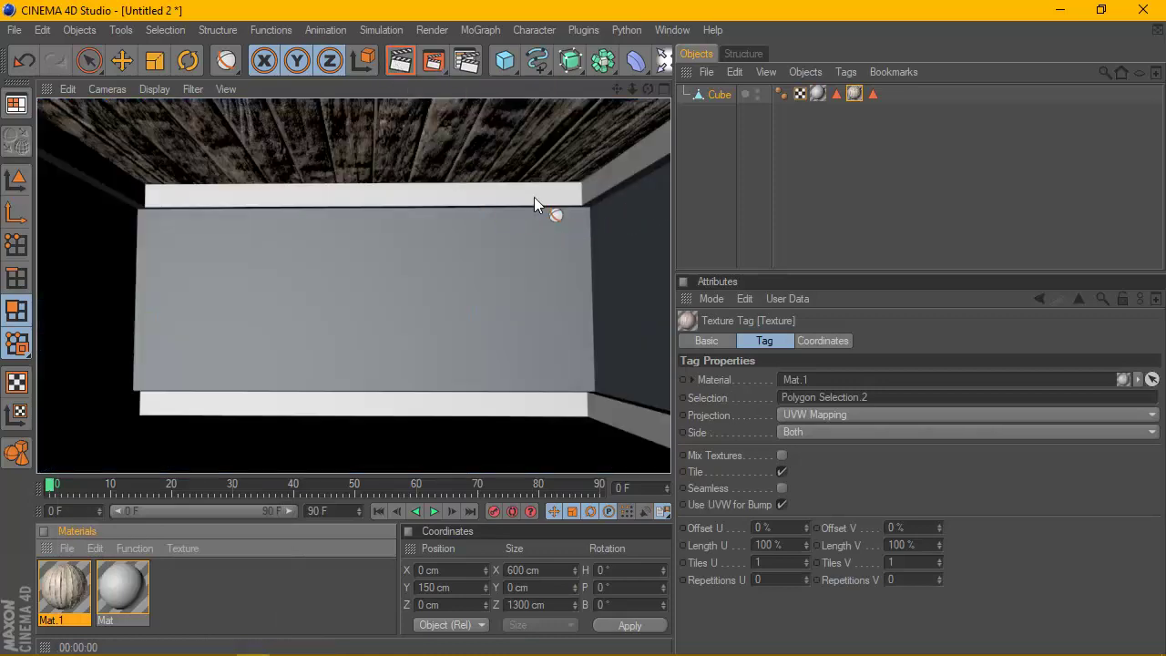
{"action": "left_click", "coordinate": [479, 219]}
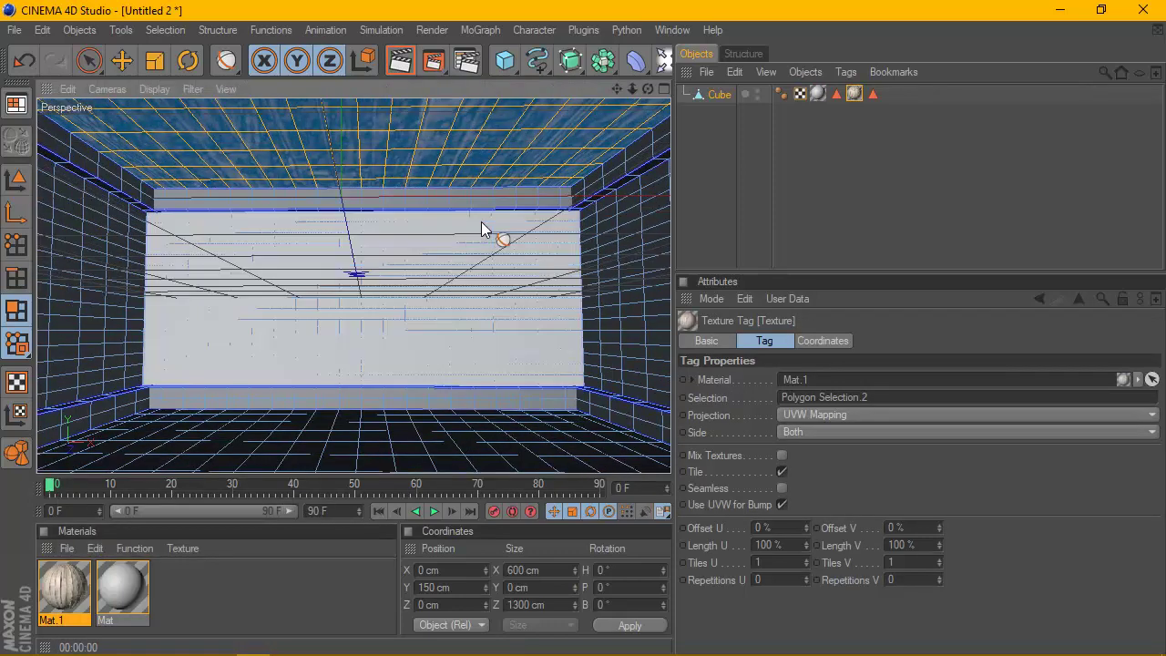
{"action": "left_click_drag", "start_coordinate": [481, 221], "coordinate": [85, 325]}
Step: Apply Mat.1 to the selected side wall, the right wall and the floor
{"action": "right_click", "coordinate": [49, 563]}
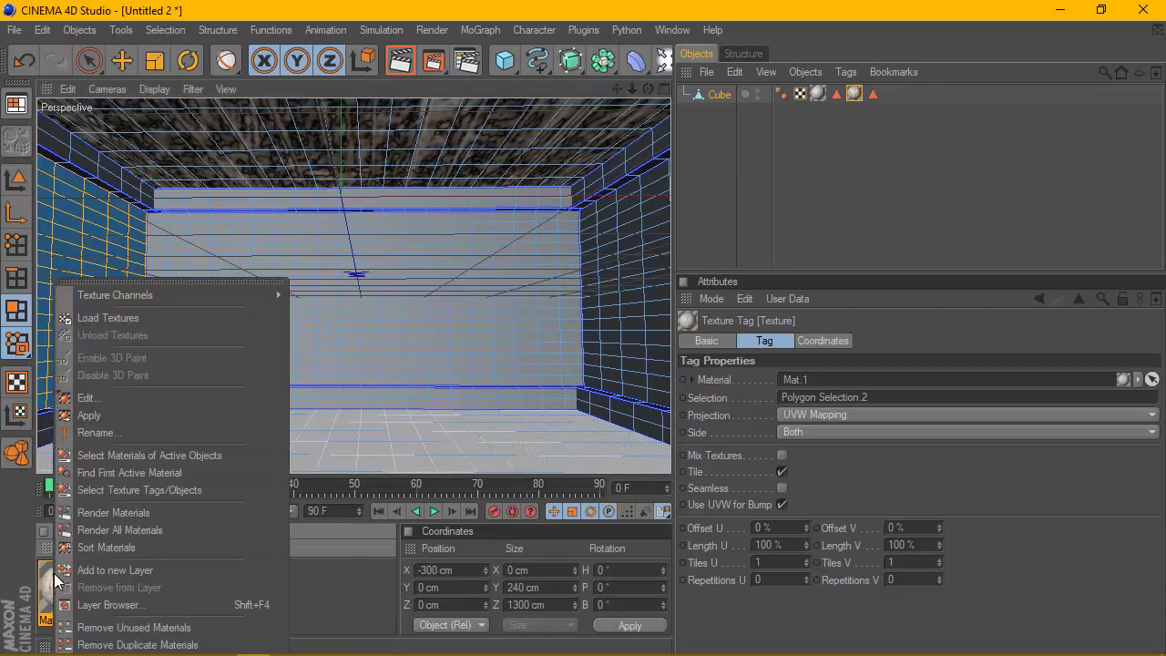
{"action": "left_click", "coordinate": [96, 447]}
{"action": "left_click_drag", "start_coordinate": [64, 588], "coordinate": [644, 274]}
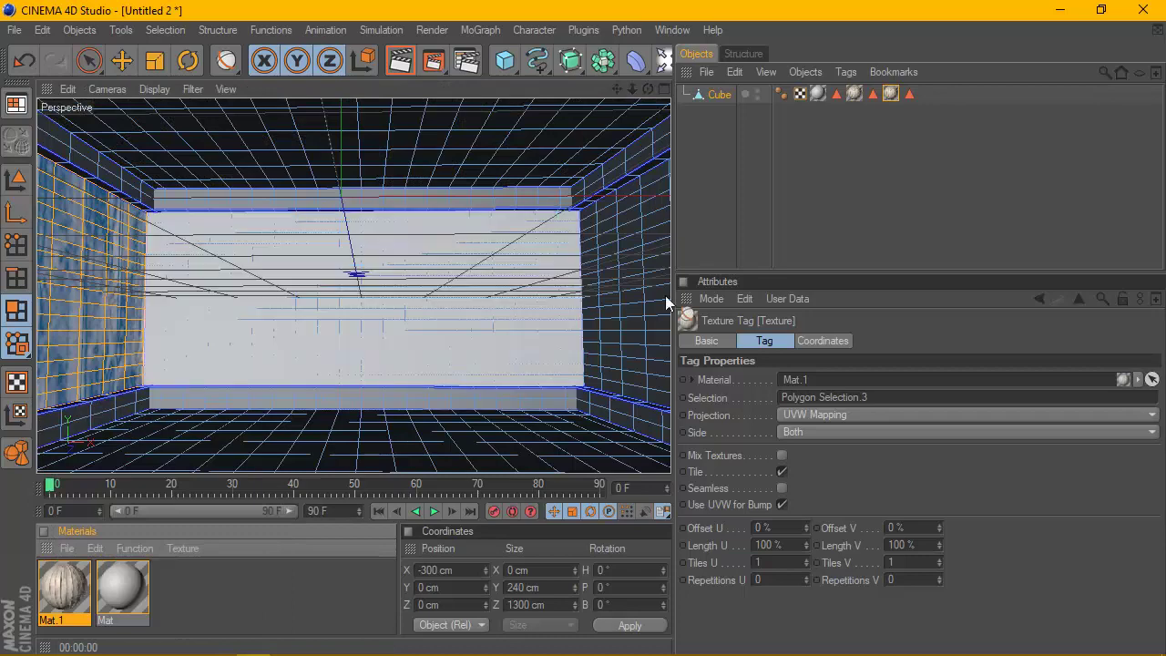
{"action": "right_click", "coordinate": [64, 588]}
{"action": "left_click", "coordinate": [123, 416]}
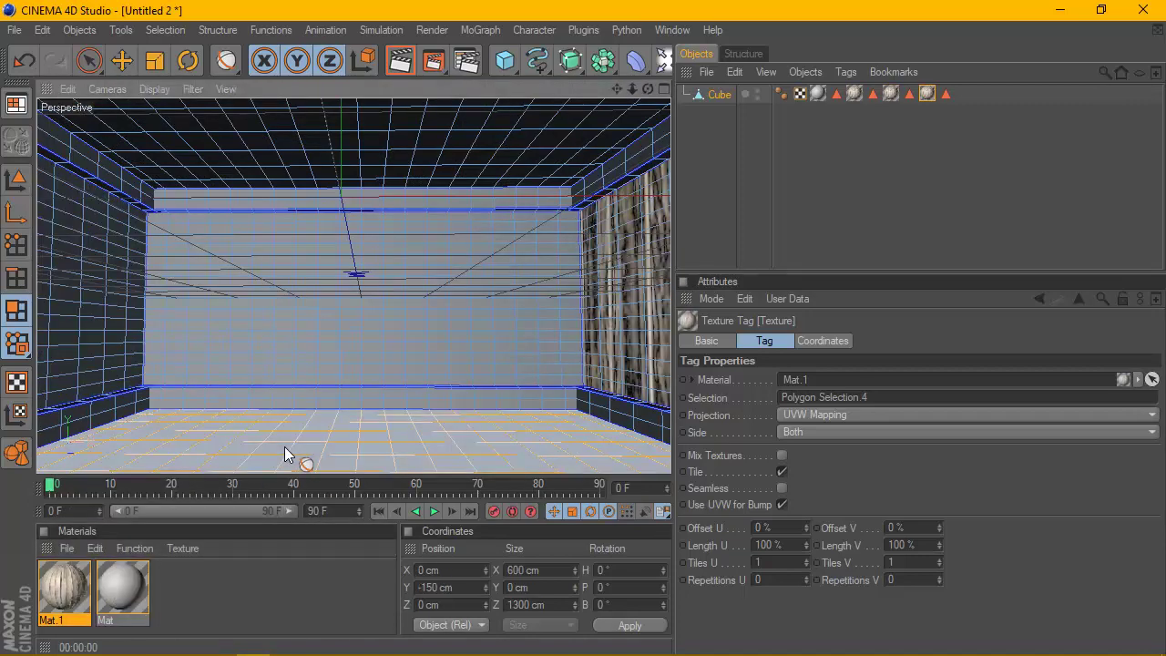
{"action": "right_click", "coordinate": [52, 581]}
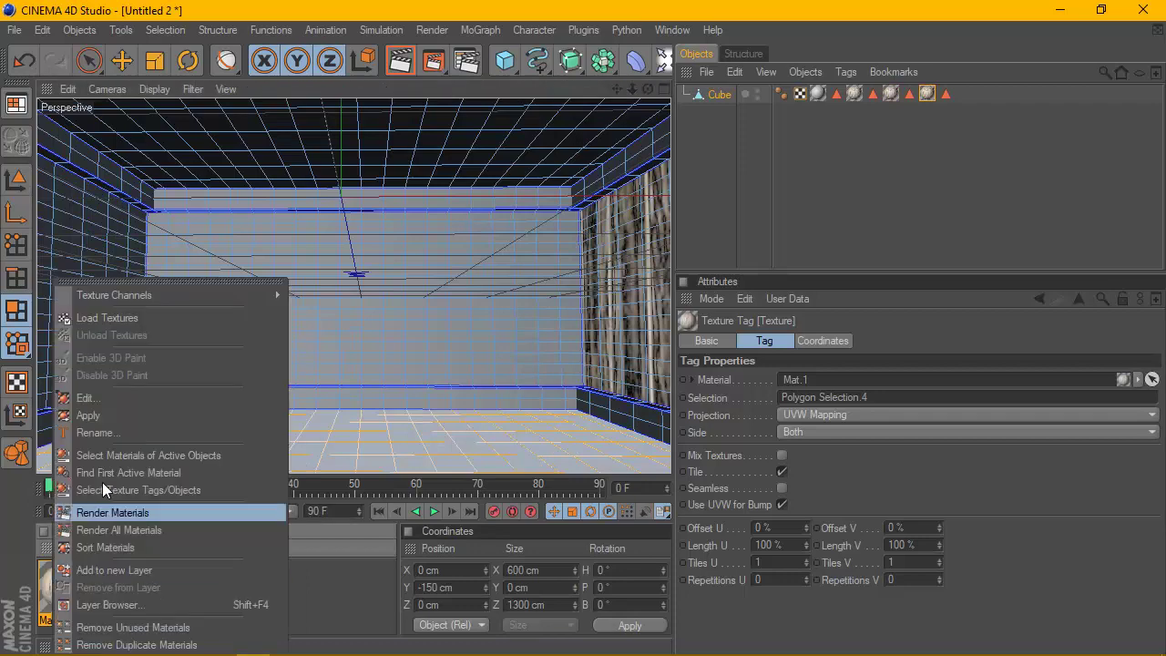
{"action": "left_click", "coordinate": [129, 417]}
Step: Render to check the textures, then apply Mat.1 to the back wall and render again
{"action": "left_click", "coordinate": [400, 60]}
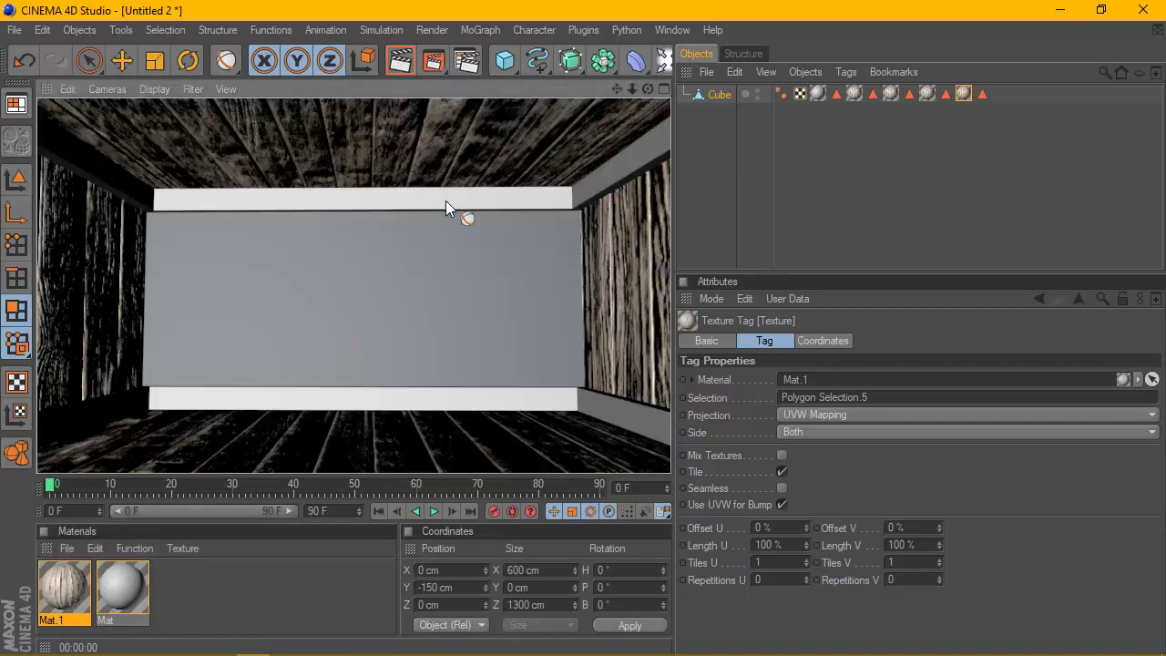
{"action": "left_click", "coordinate": [456, 286]}
{"action": "right_click", "coordinate": [68, 588]}
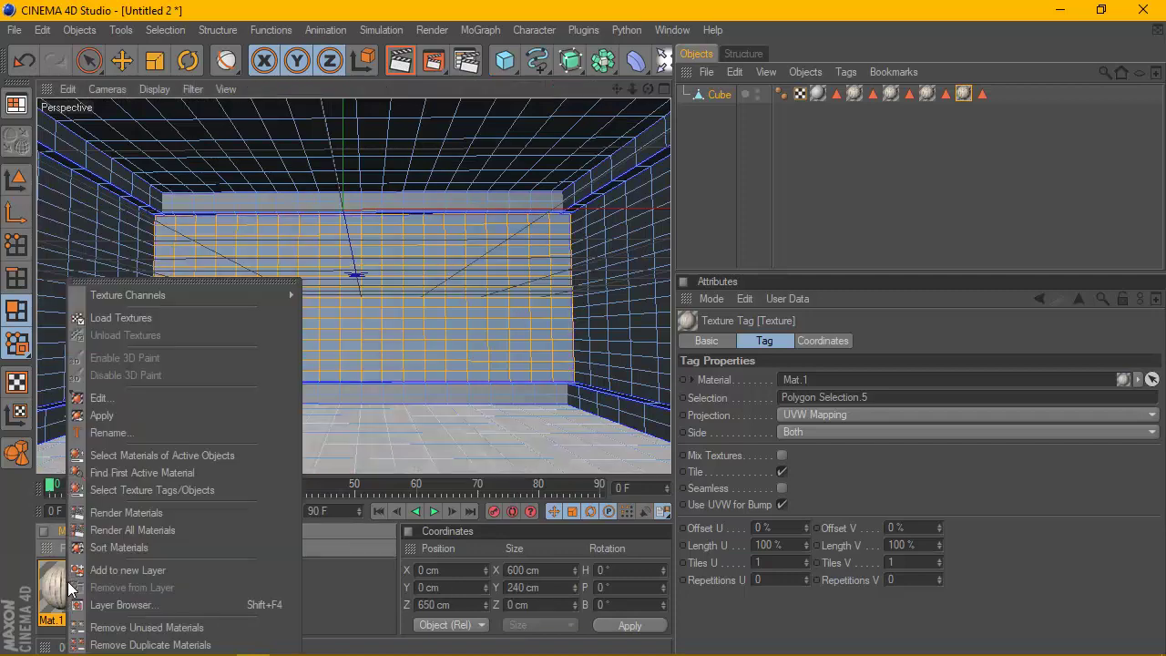
{"action": "left_click", "coordinate": [145, 416]}
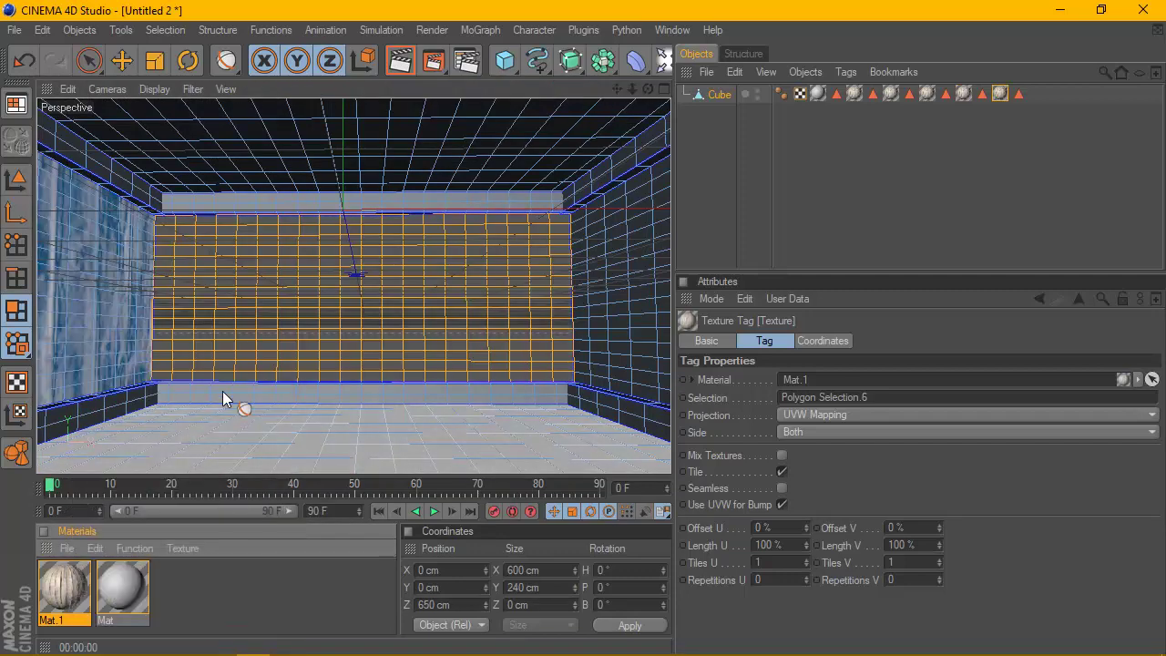
{"action": "left_click", "coordinate": [394, 64]}
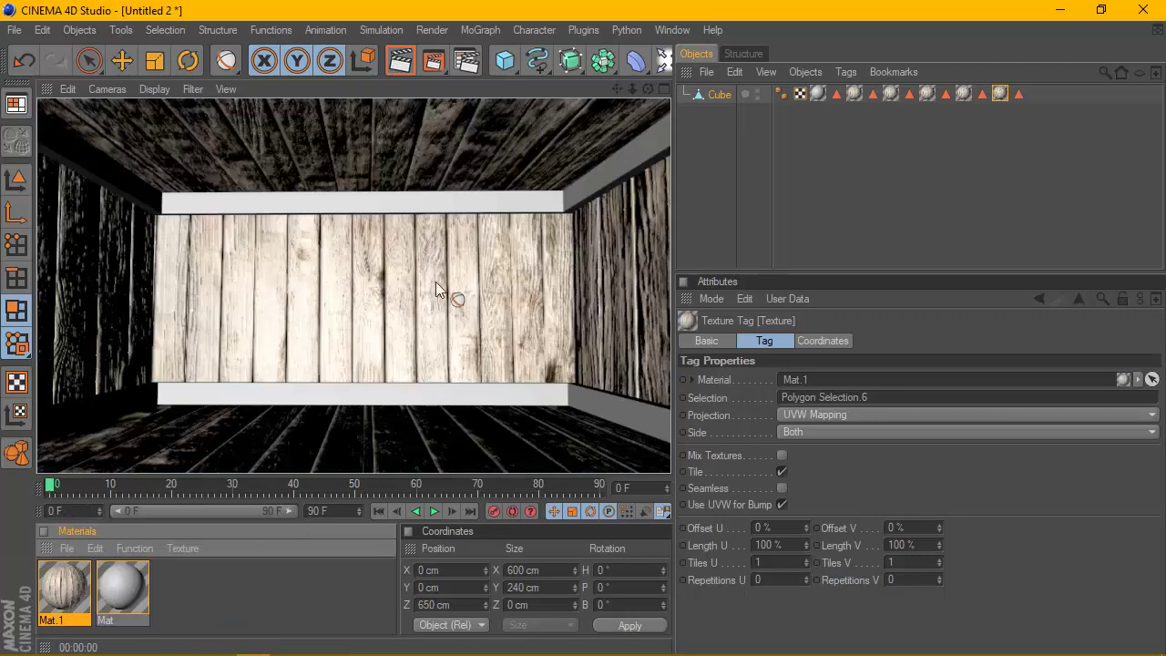
{"action": "left_click", "coordinate": [382, 306]}
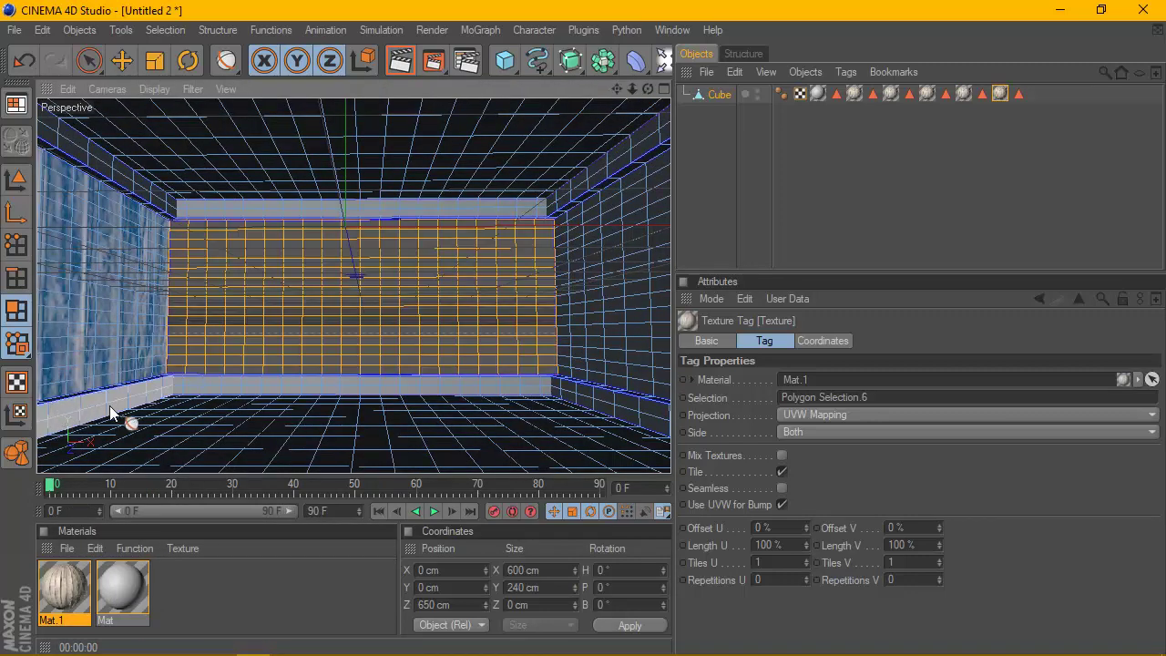
{"action": "left_click_drag", "start_coordinate": [173, 408], "coordinate": [182, 392]}
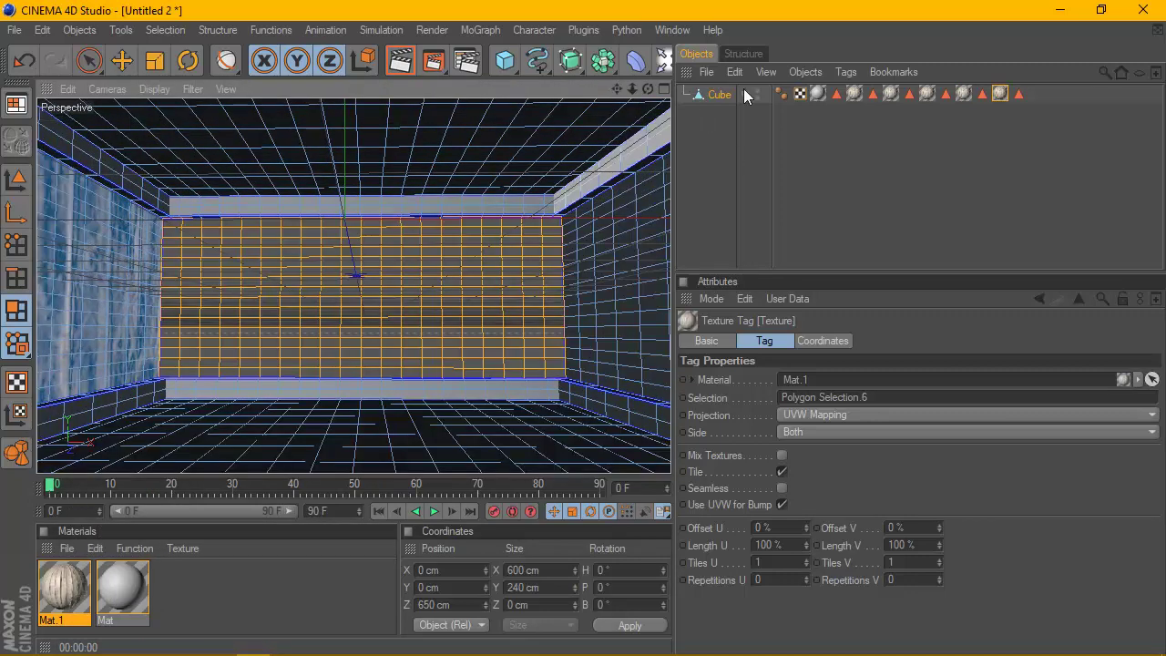
Step: Drop Mat.1 onto the remaining wall and set the trim bands' texture tag to Cubic projection
{"action": "mouse_move", "coordinate": [73, 598]}
{"action": "left_mouse_down"}
{"action": "mouse_move", "coordinate": [820, 100]}
{"action": "mouse_move", "coordinate": [494, 405]}
{"action": "left_mouse_up"}
{"action": "left_click", "coordinate": [783, 243]}
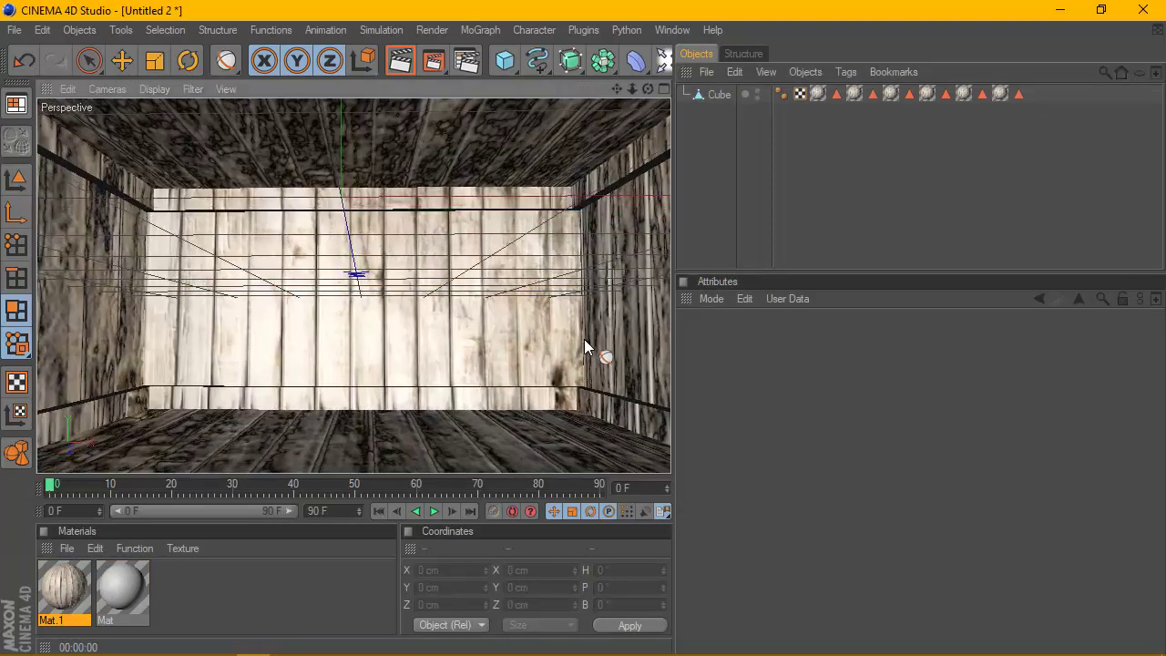
{"action": "left_click", "coordinate": [818, 94]}
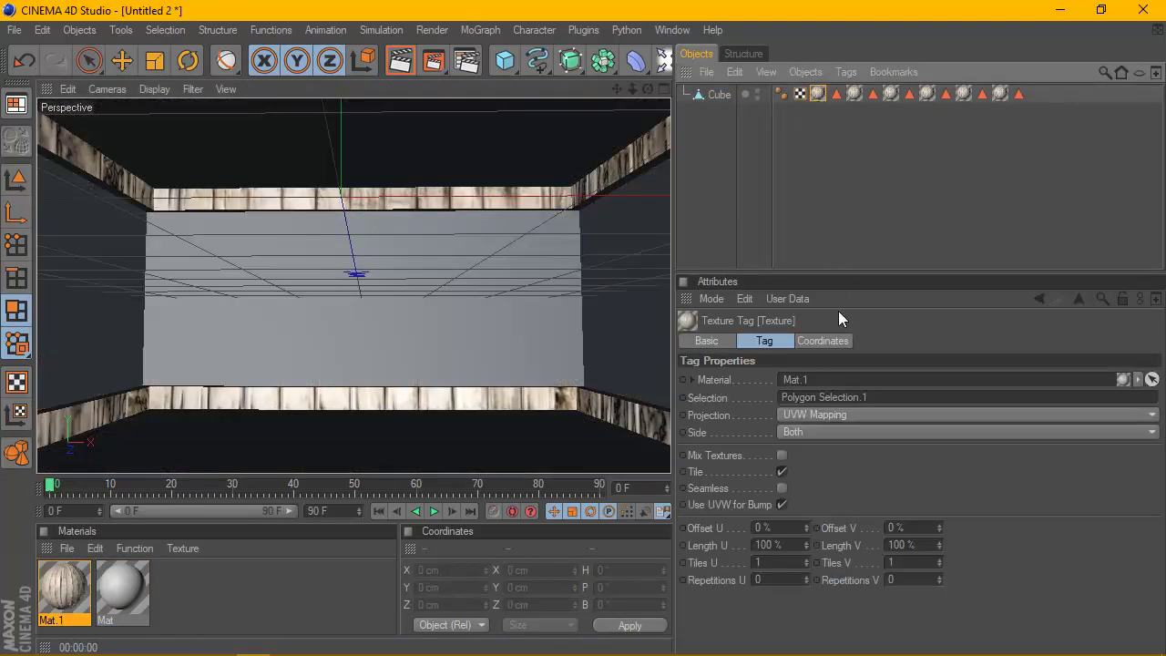
{"action": "left_click", "coordinate": [848, 415]}
{"action": "left_click", "coordinate": [806, 482]}
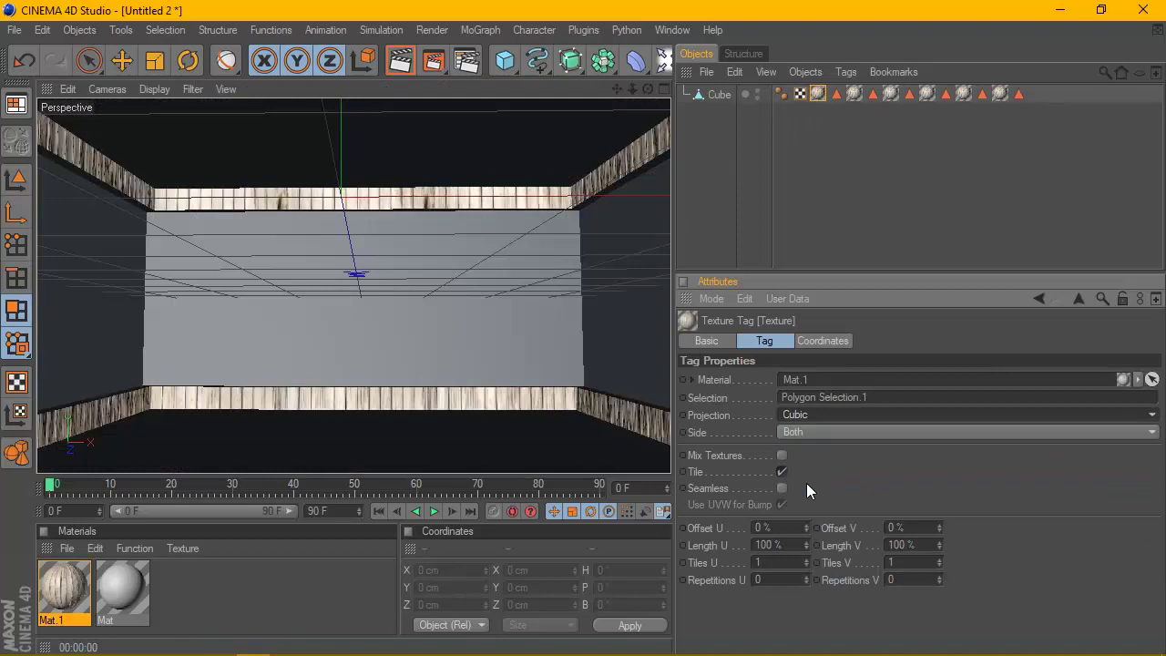
Step: Render to check the trim, then return to Model mode with no tag selected
{"action": "left_click", "coordinate": [408, 60]}
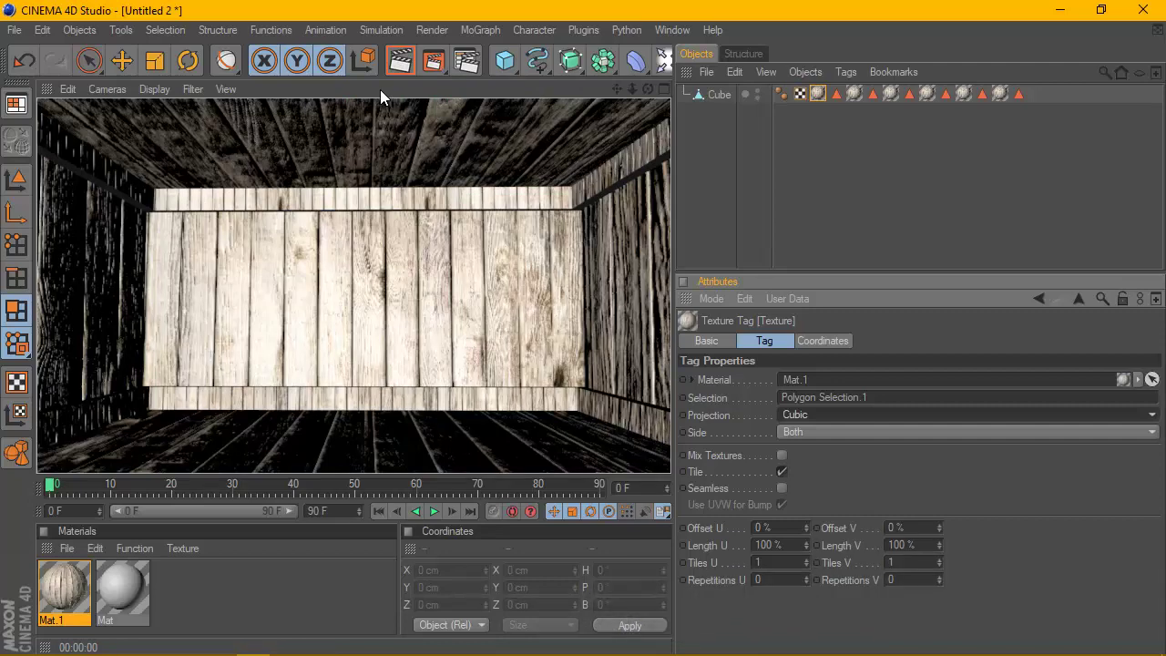
{"action": "left_click", "coordinate": [289, 131]}
{"action": "left_click", "coordinate": [16, 179]}
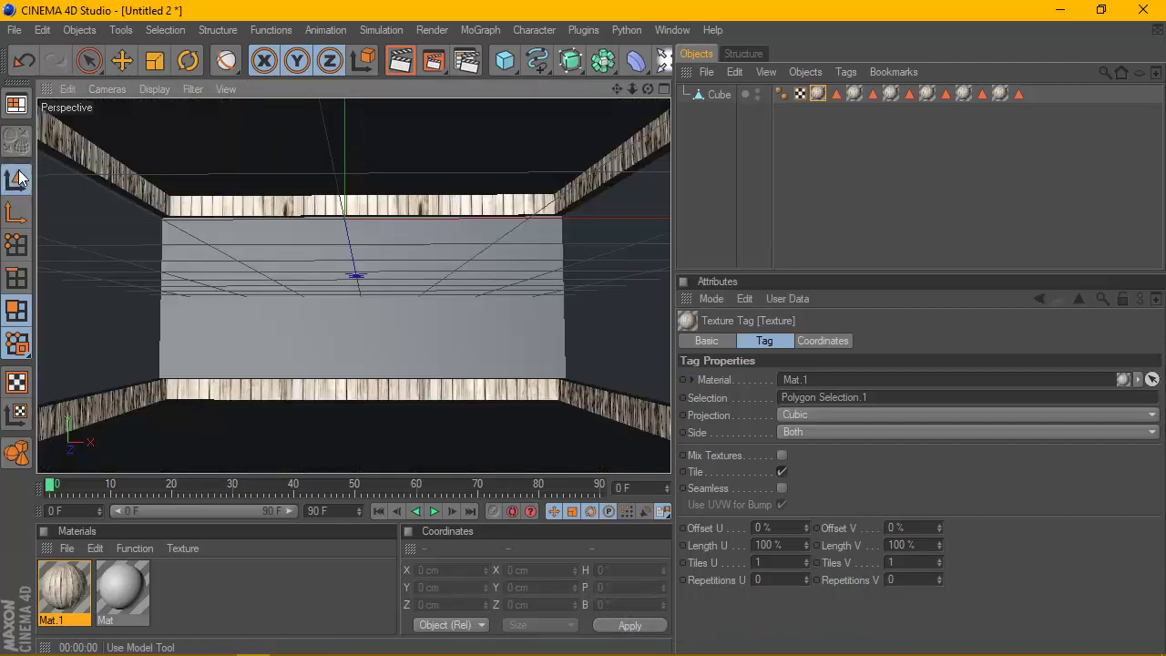
{"action": "left_click", "coordinate": [751, 172]}
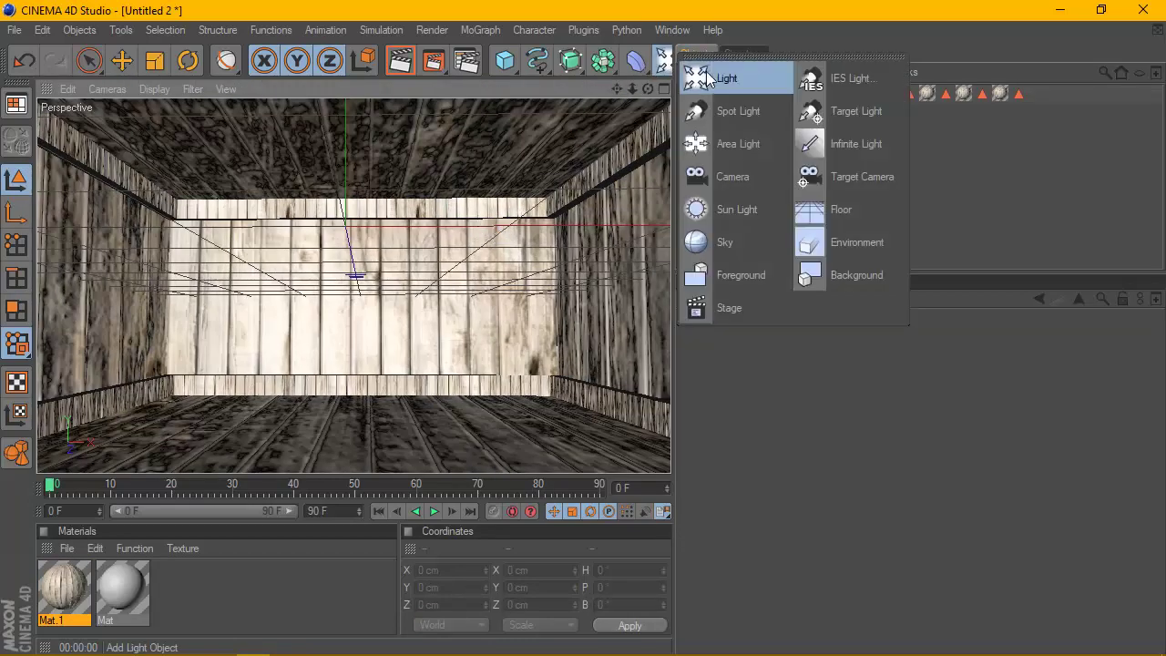
Step: Add an omni light with Shadow Maps (Soft) shadows
{"action": "left_click_drag", "start_coordinate": [662, 60], "coordinate": [754, 84]}
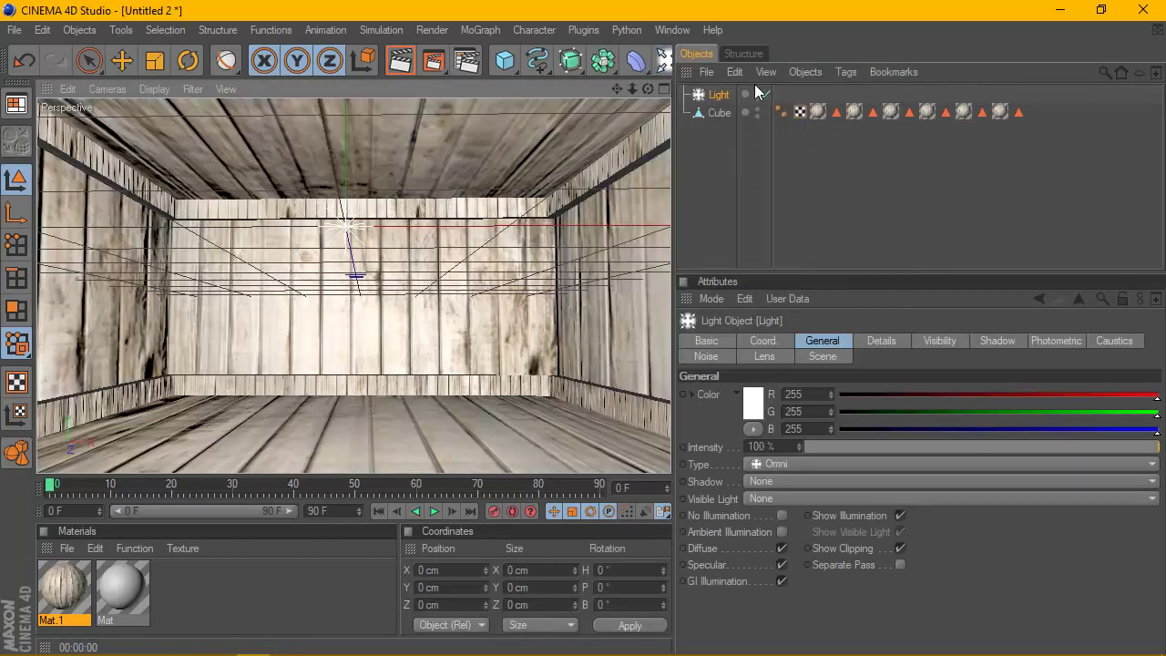
{"action": "left_click", "coordinate": [794, 483]}
{"action": "left_click", "coordinate": [806, 496]}
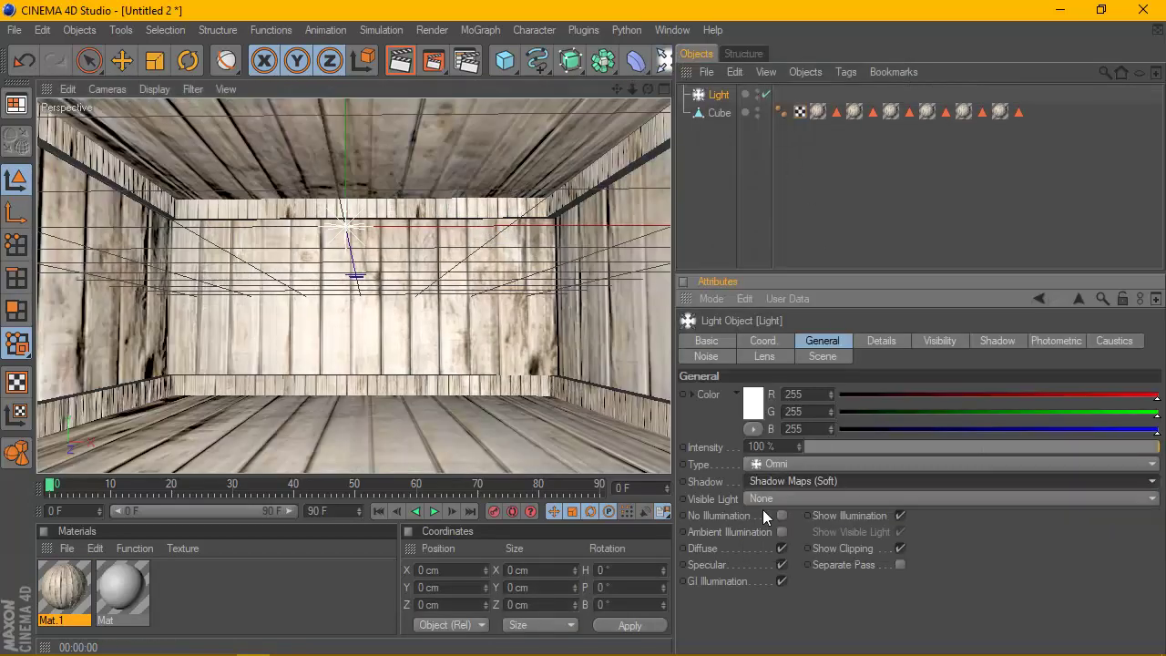
Step: Move the light in the Right and Front views to about X -163 cm, Z 66.7 cm
{"action": "left_click", "coordinate": [660, 88]}
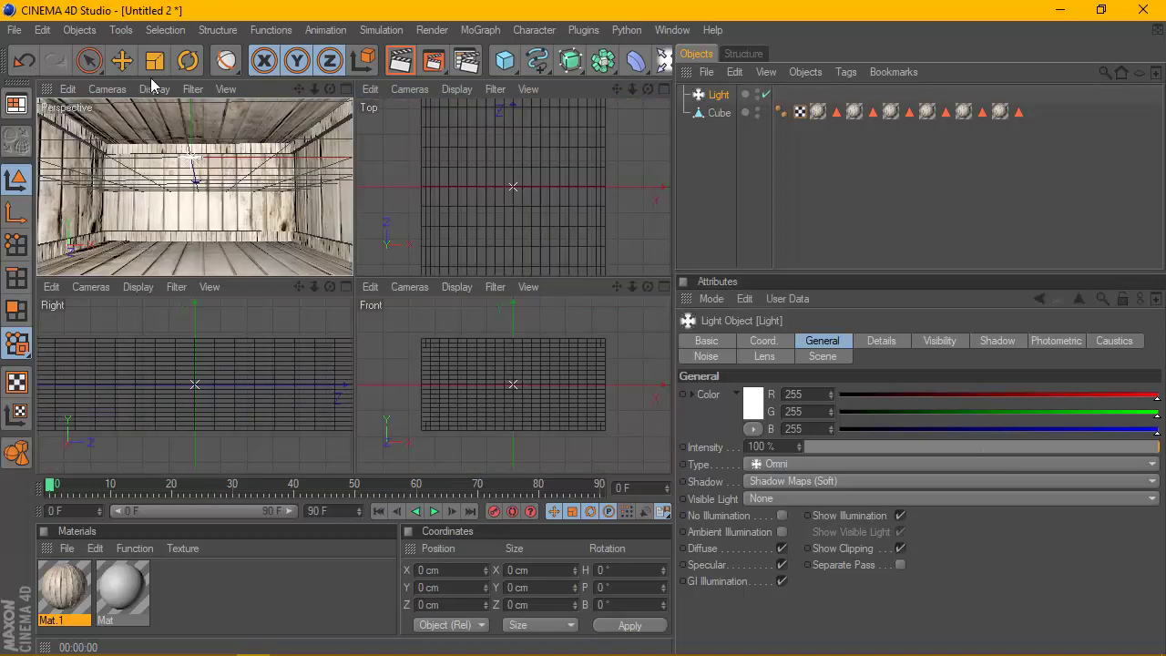
{"action": "left_click", "coordinate": [122, 62]}
{"action": "scroll", "coordinate": [225, 375], "scroll_direction": "down", "scroll_amount": 3}
{"action": "scroll", "coordinate": [225, 375], "scroll_direction": "down", "scroll_amount": 2}
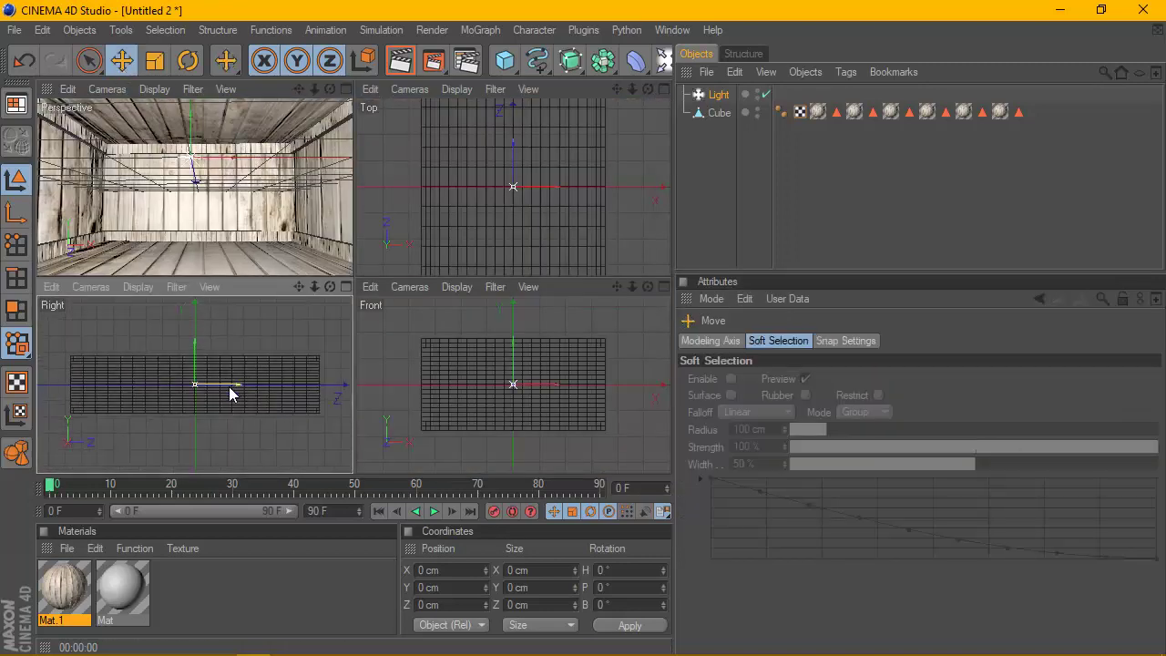
{"action": "mouse_move", "coordinate": [230, 392]}
{"action": "left_mouse_down"}
{"action": "mouse_move", "coordinate": [314, 384]}
{"action": "mouse_move", "coordinate": [208, 384]}
{"action": "mouse_move", "coordinate": [226, 393]}
{"action": "left_mouse_up"}
{"action": "left_click_drag", "start_coordinate": [536, 383], "coordinate": [542, 388]}
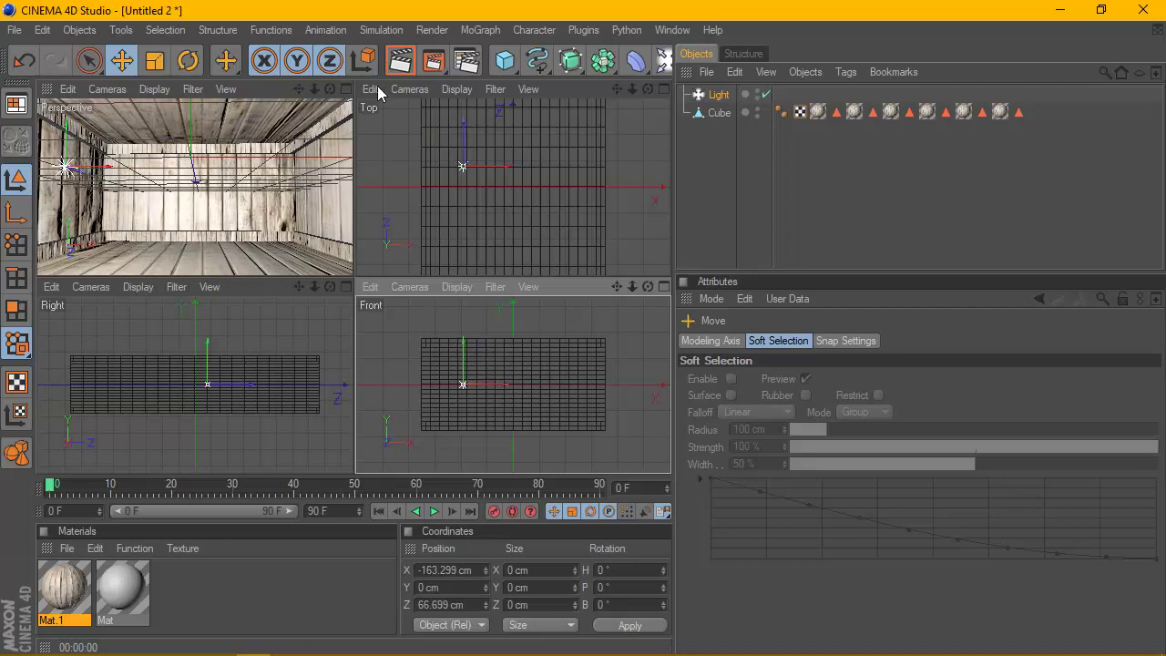
Step: Maximize the Perspective view and render the lit room
{"action": "left_click", "coordinate": [345, 88]}
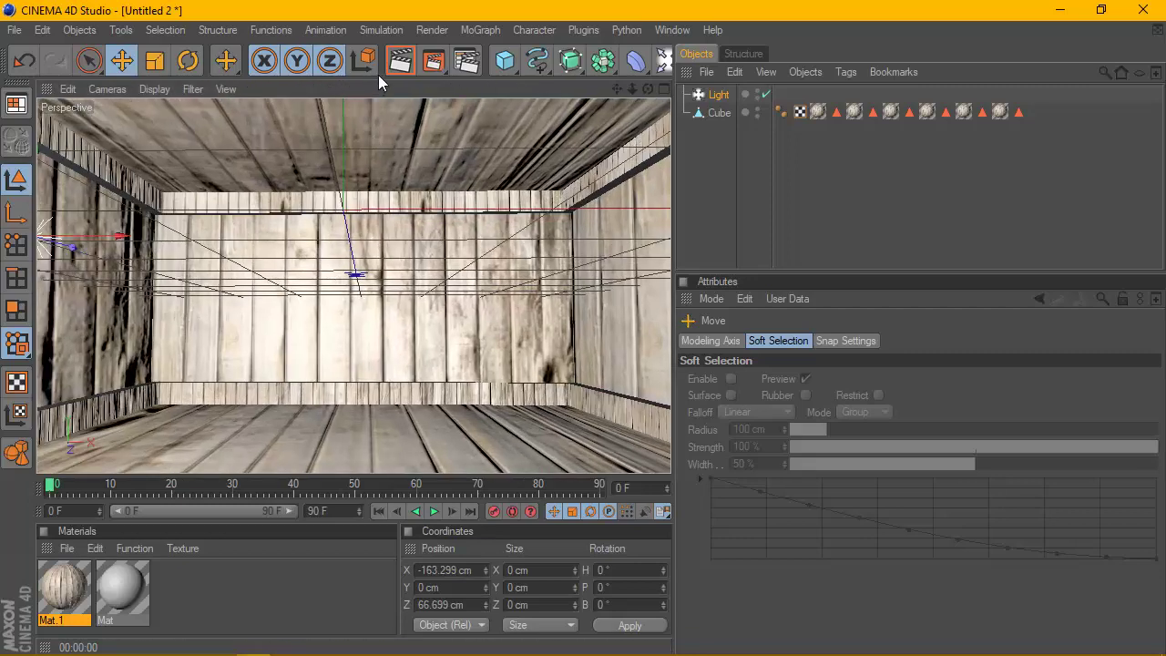
{"action": "left_click", "coordinate": [398, 67]}
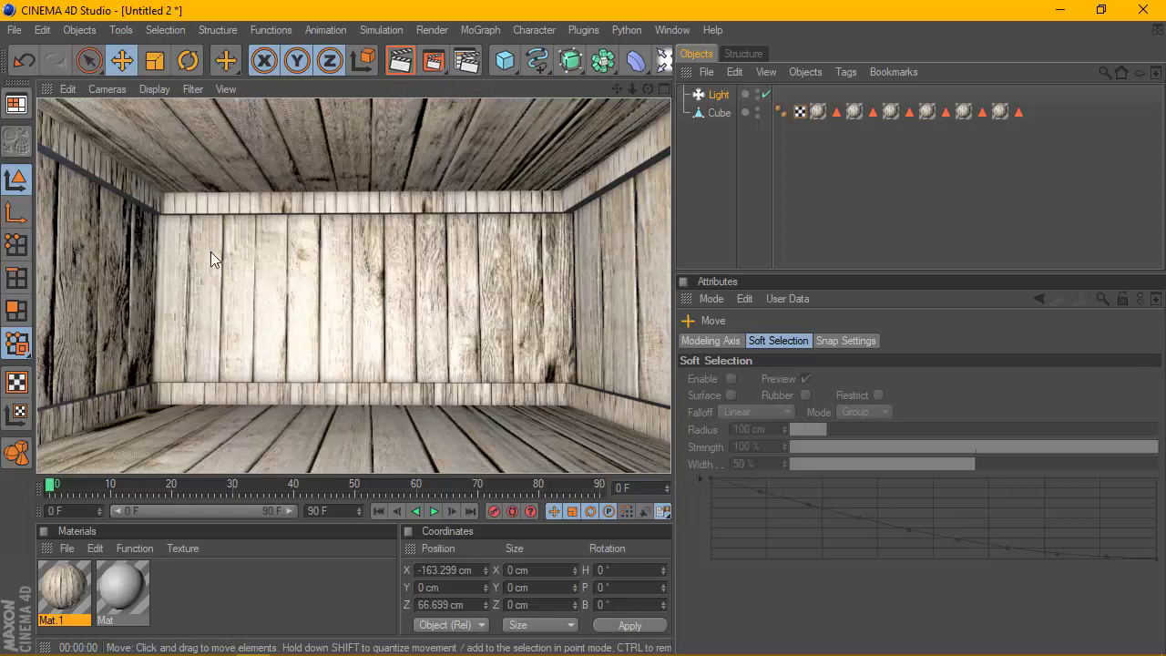
{"action": "scroll", "coordinate": [211, 251], "scroll_direction": "down", "scroll_amount": 1}
{"action": "scroll", "coordinate": [211, 252], "scroll_direction": "down", "scroll_amount": 1}
{"action": "scroll", "coordinate": [211, 252], "scroll_direction": "down", "scroll_amount": 1}
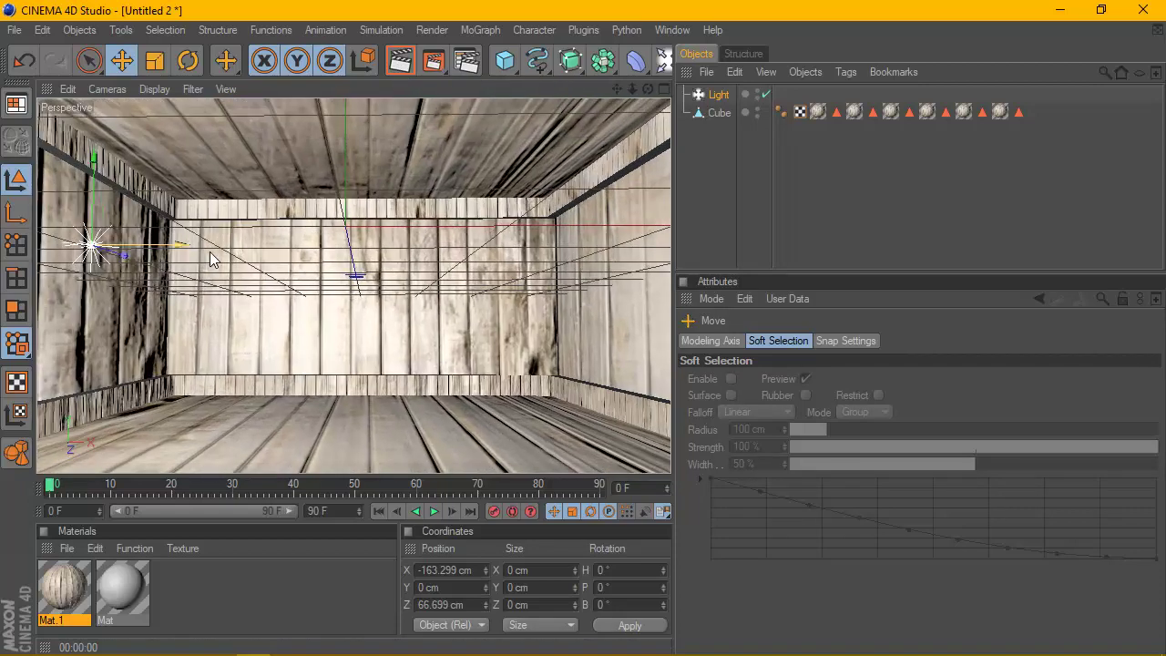
Step: Render again, then Phong-break-select the room cube's polygons in Polygon mode
{"action": "left_click", "coordinate": [399, 62]}
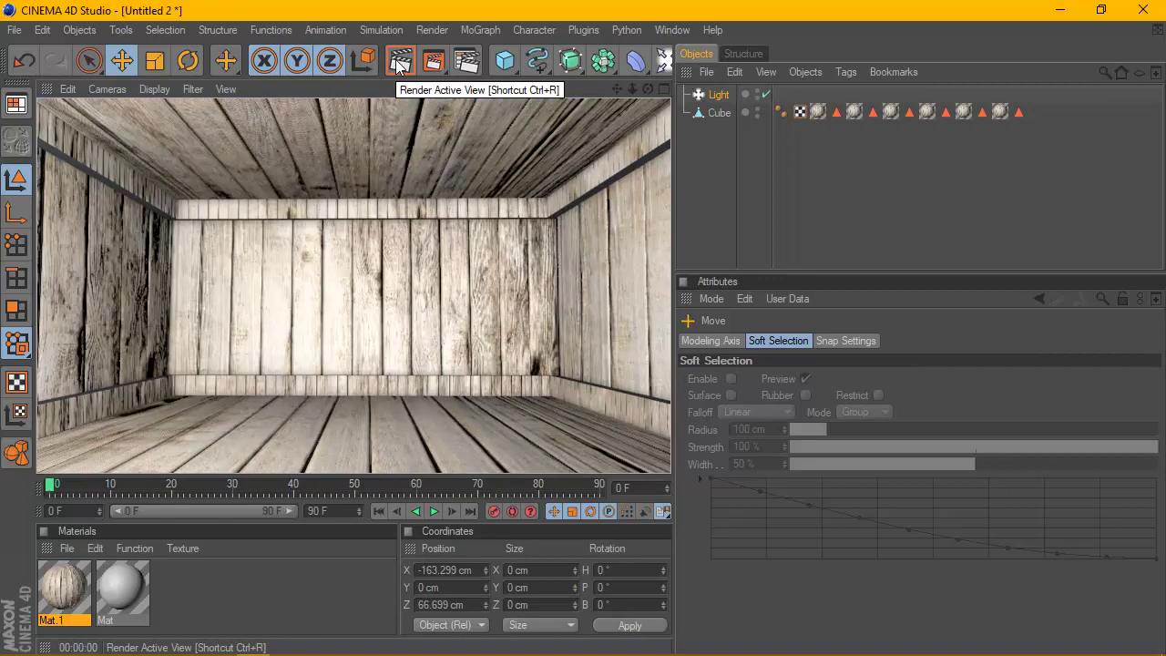
{"action": "left_click", "coordinate": [606, 283]}
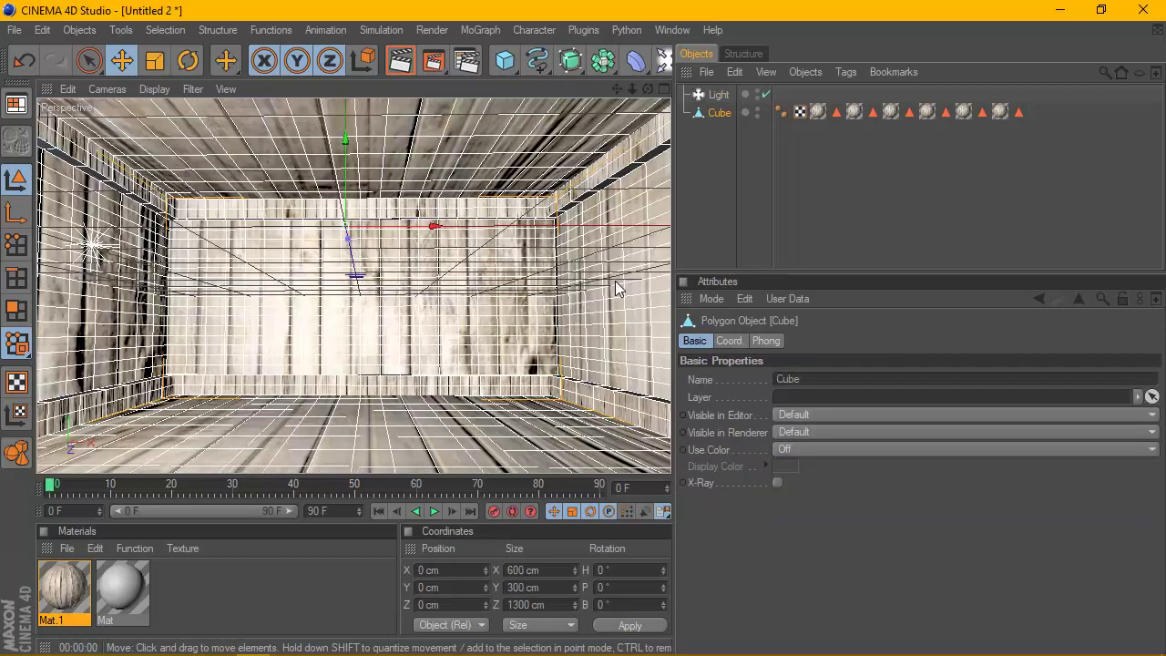
{"action": "left_click", "coordinate": [18, 310]}
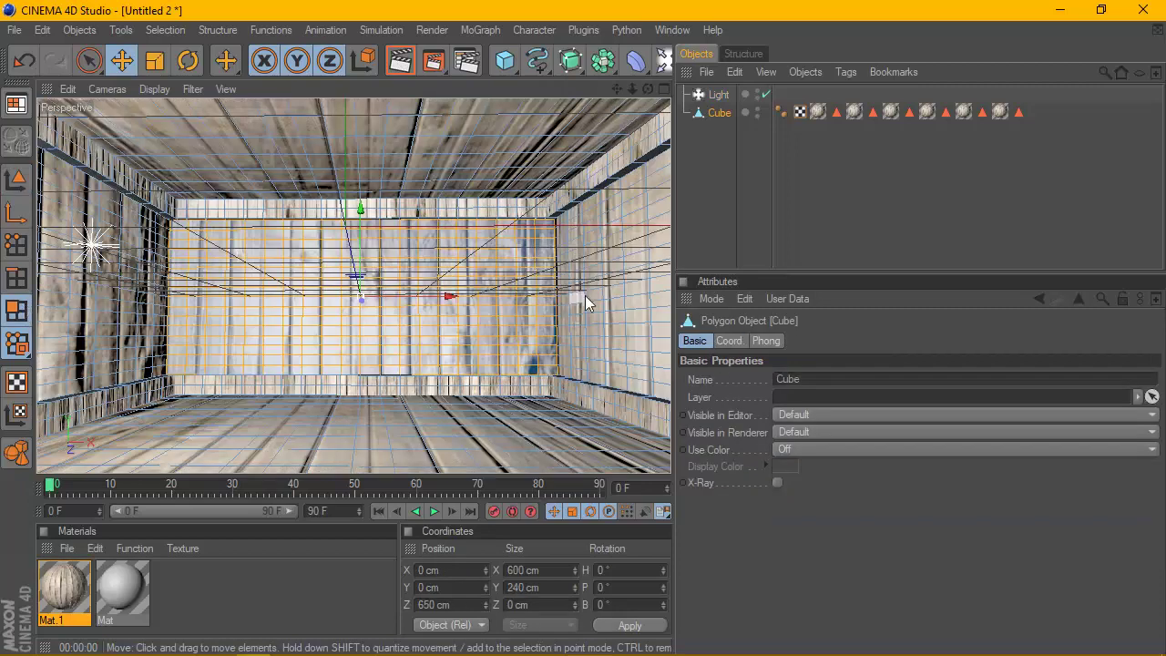
{"action": "left_click", "coordinate": [637, 289]}
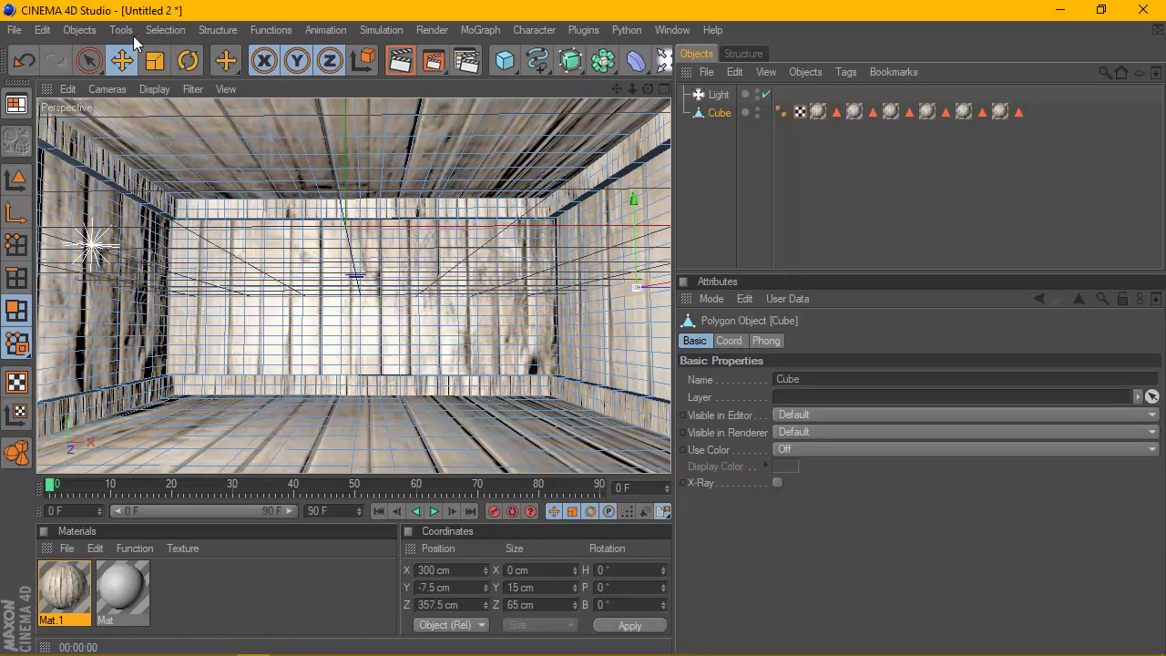
{"action": "left_click", "coordinate": [81, 30]}
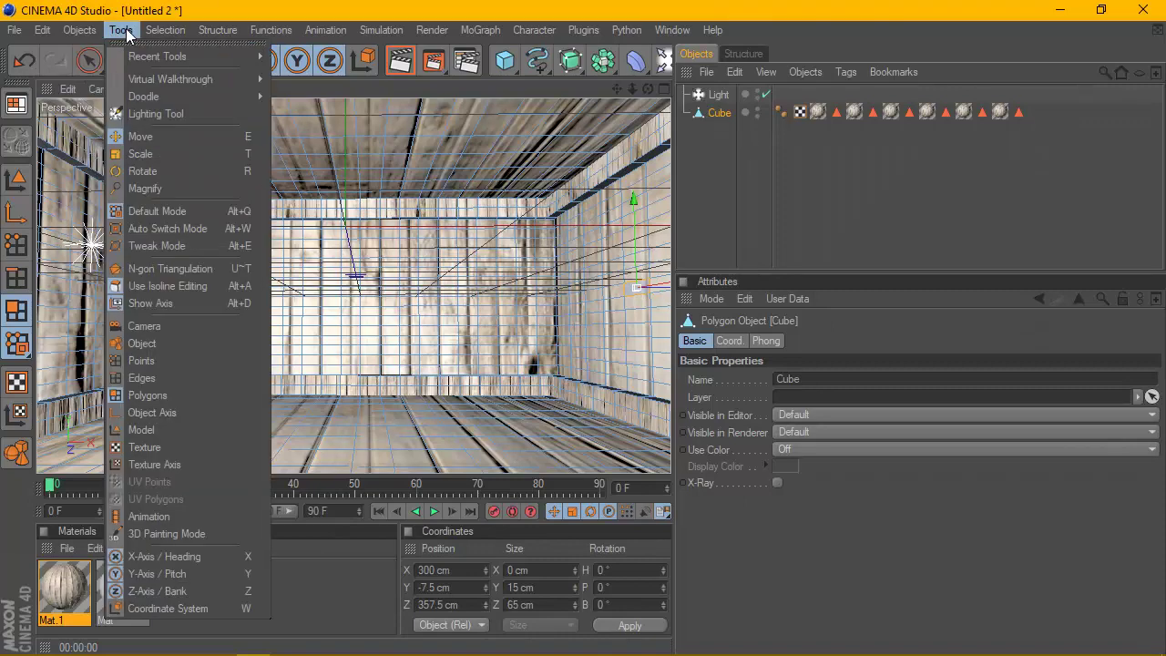
{"action": "left_click", "coordinate": [219, 235]}
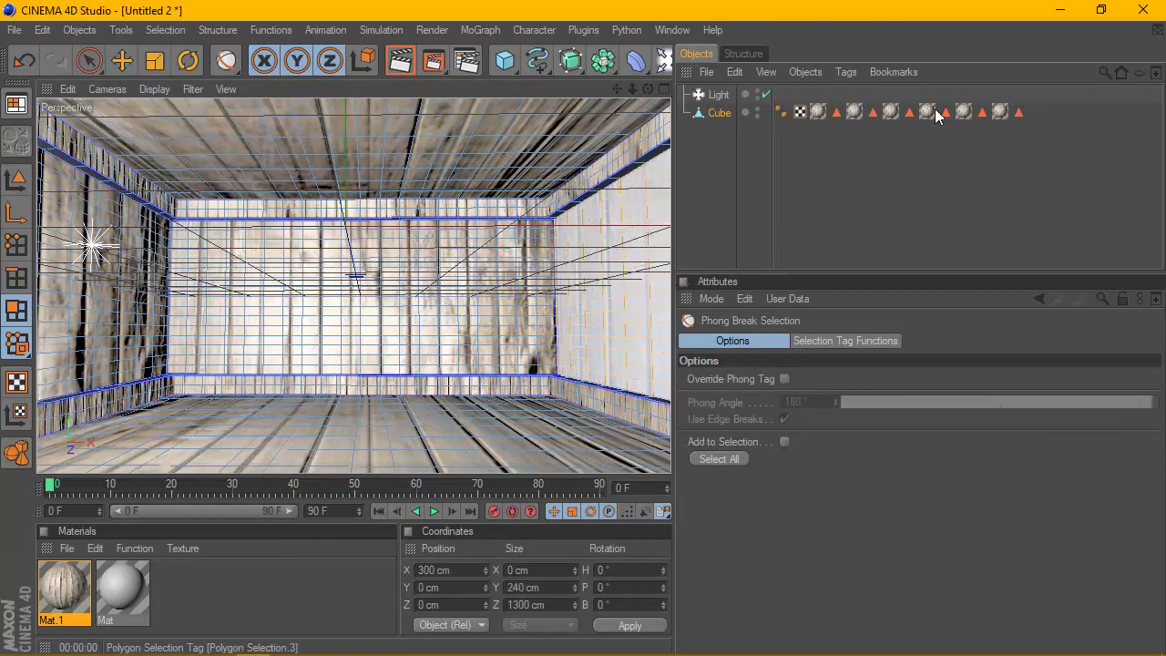
Step: Inspect the cube's Mat.1 texture tags for Polygon Selection.4 and Polygon Selection.3
{"action": "left_click", "coordinate": [963, 111]}
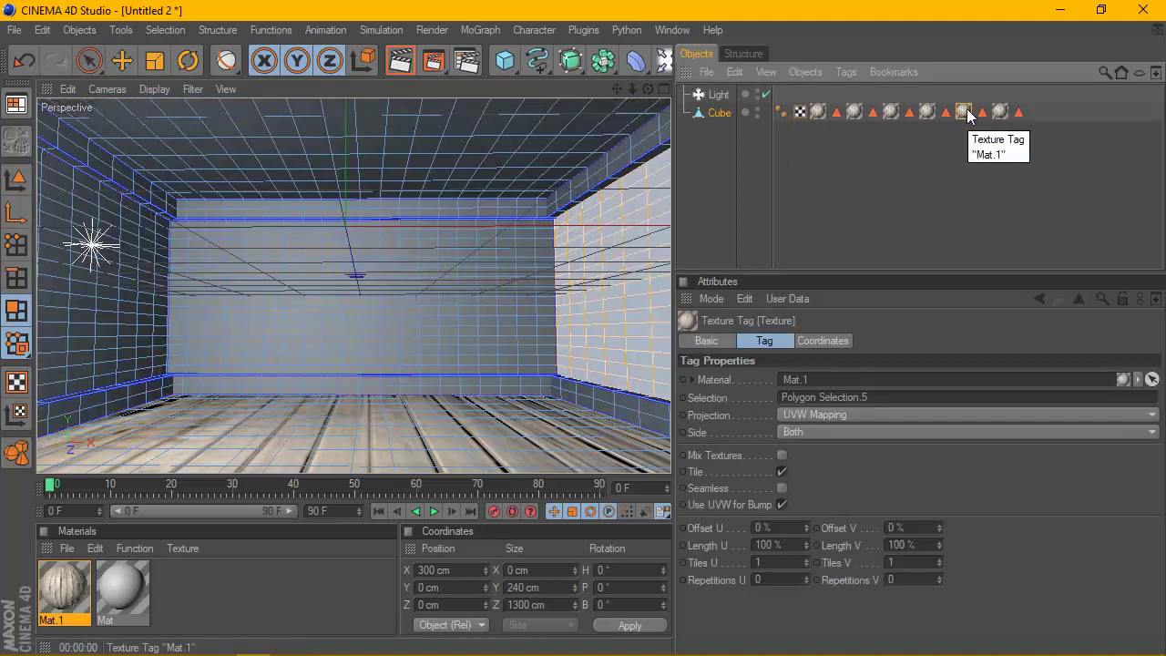
{"action": "left_click", "coordinate": [928, 112]}
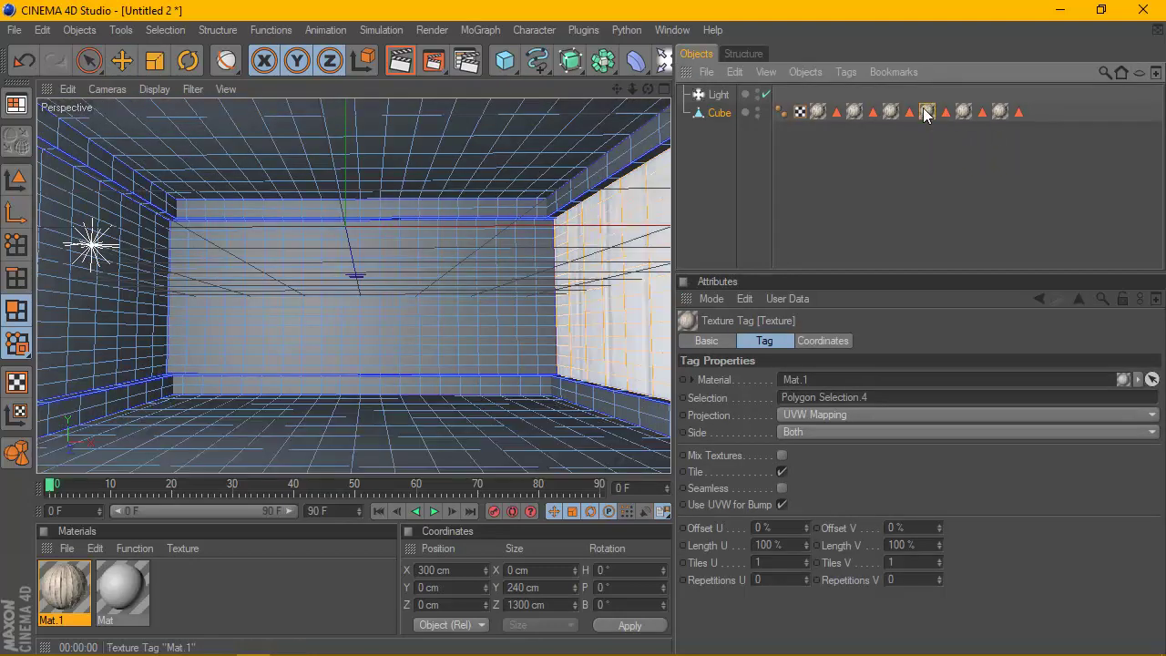
{"action": "left_click", "coordinate": [891, 111]}
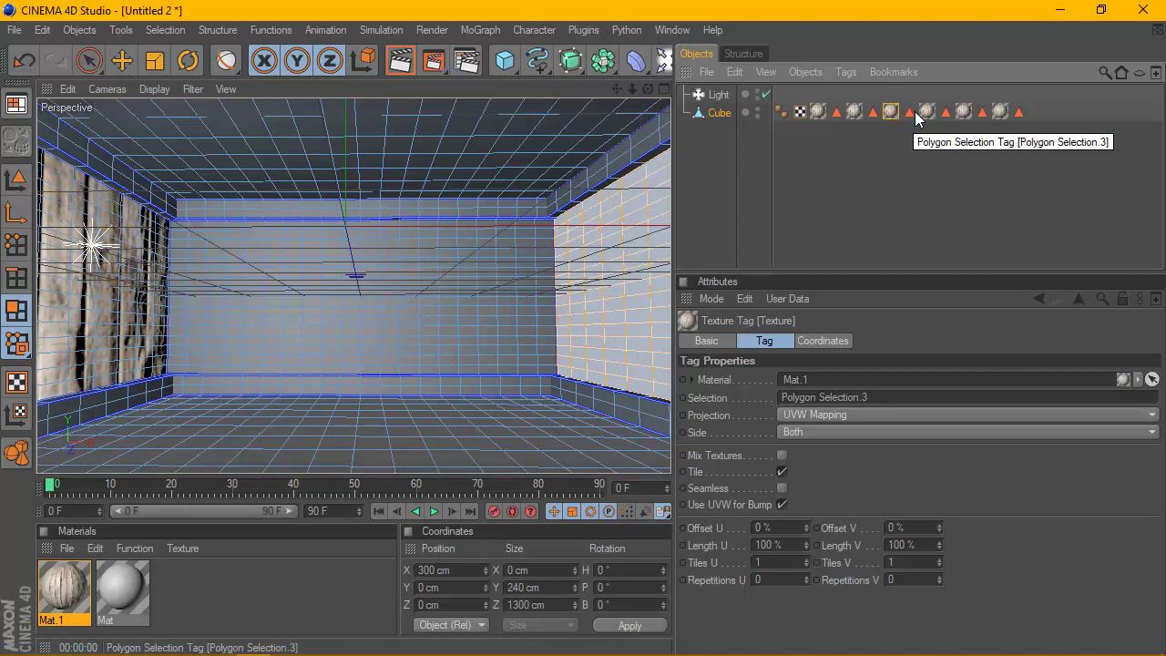
{"action": "left_click", "coordinate": [927, 113]}
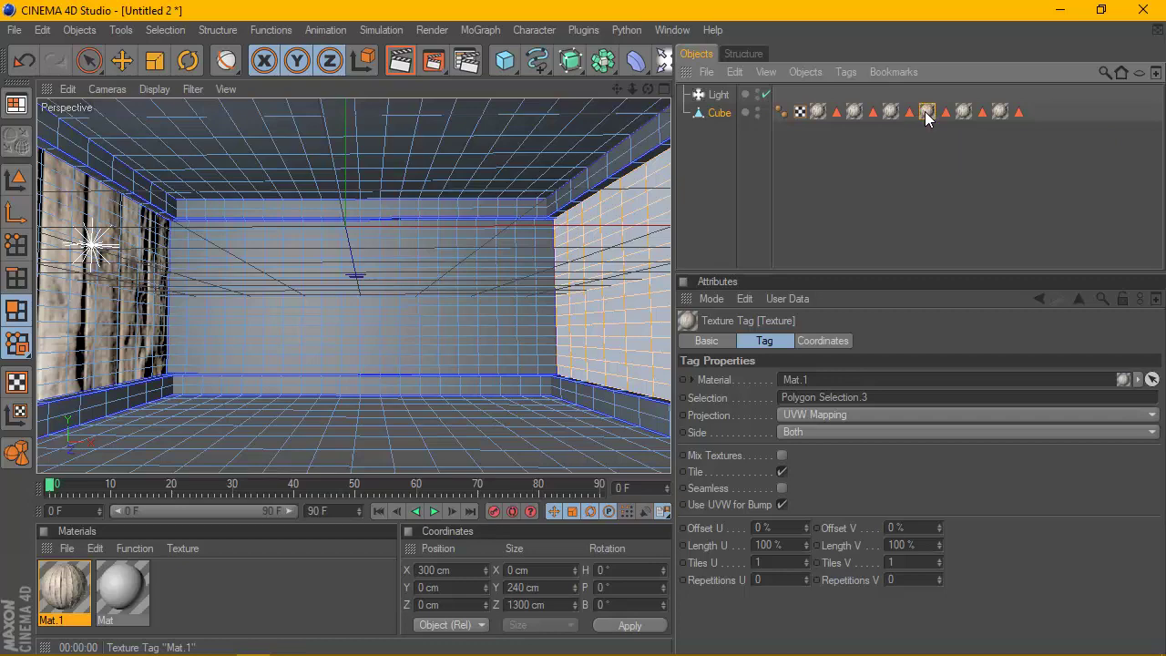
Step: Add Ambient Occlusion and Global Illumination with Low stochastic samples and Medium record density
{"action": "left_click", "coordinate": [466, 62]}
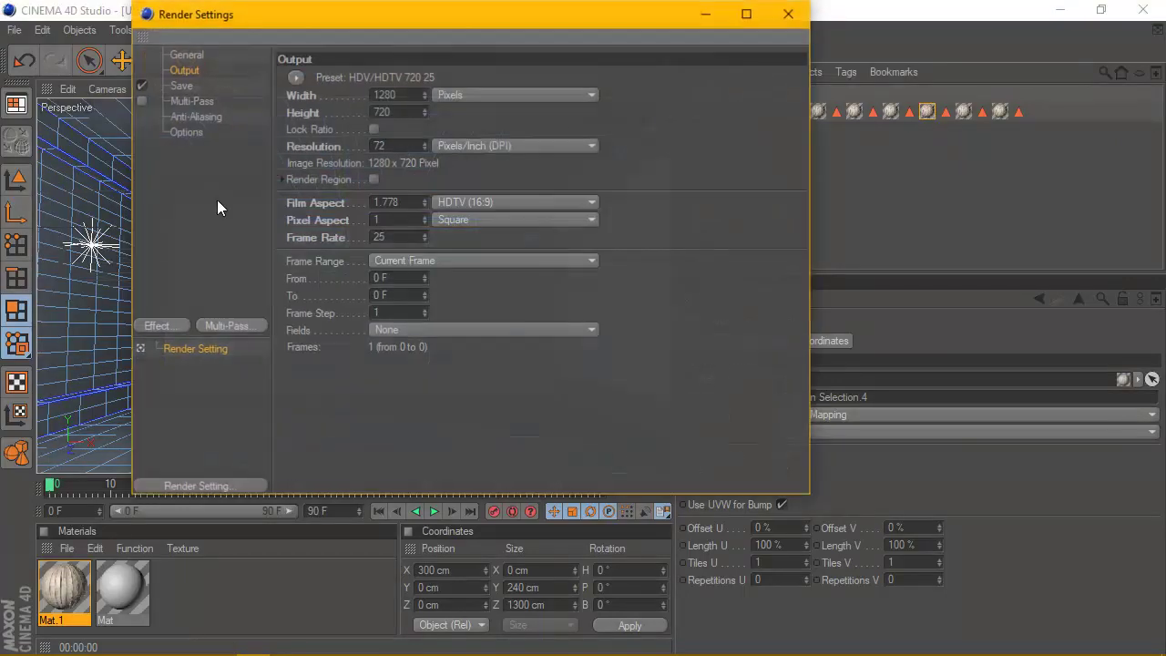
{"action": "left_click", "coordinate": [166, 324]}
{"action": "left_click", "coordinate": [228, 317]}
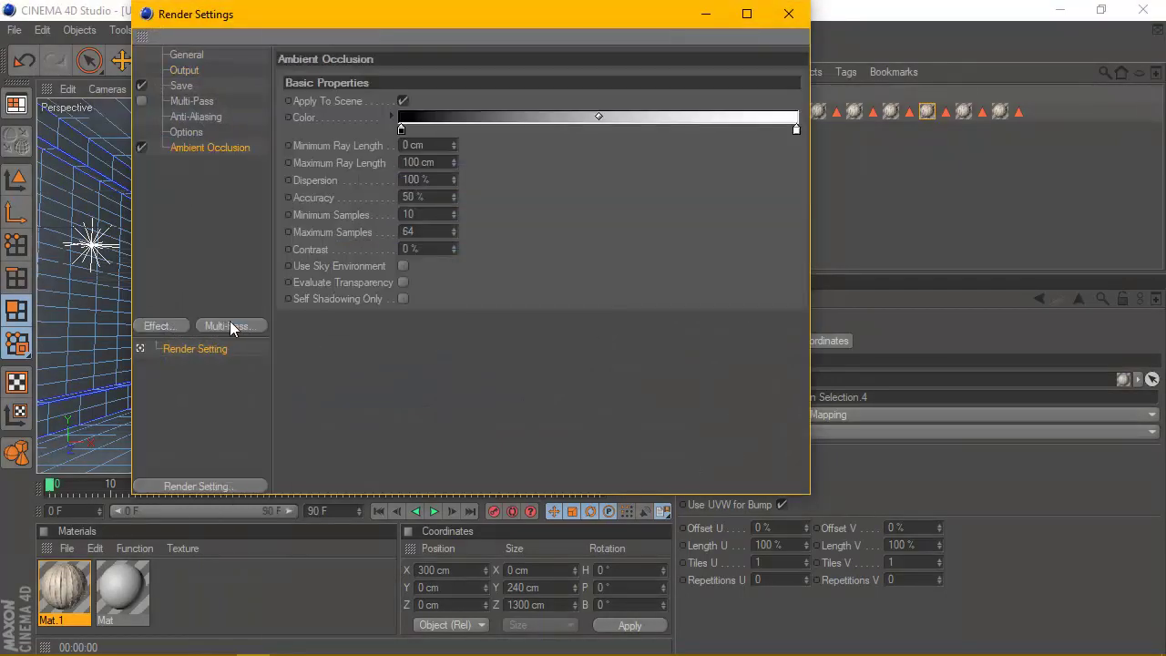
{"action": "left_click", "coordinate": [173, 326]}
{"action": "left_click", "coordinate": [269, 439]}
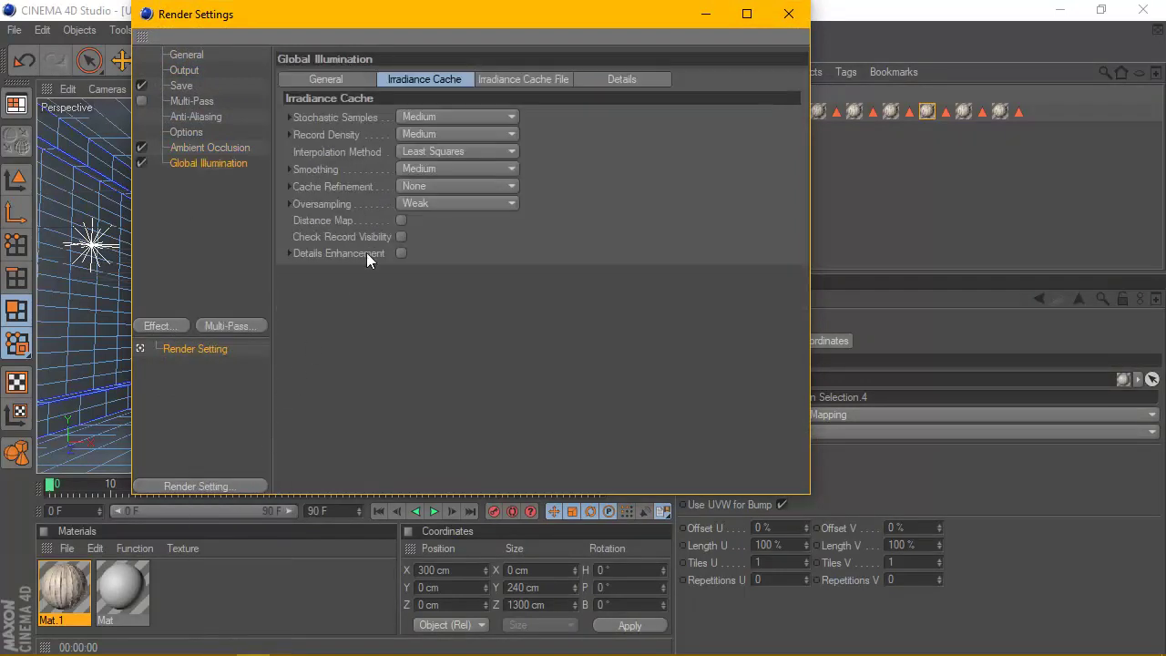
{"action": "left_click", "coordinate": [417, 115]}
{"action": "left_click", "coordinate": [429, 164]}
{"action": "left_click", "coordinate": [438, 136]}
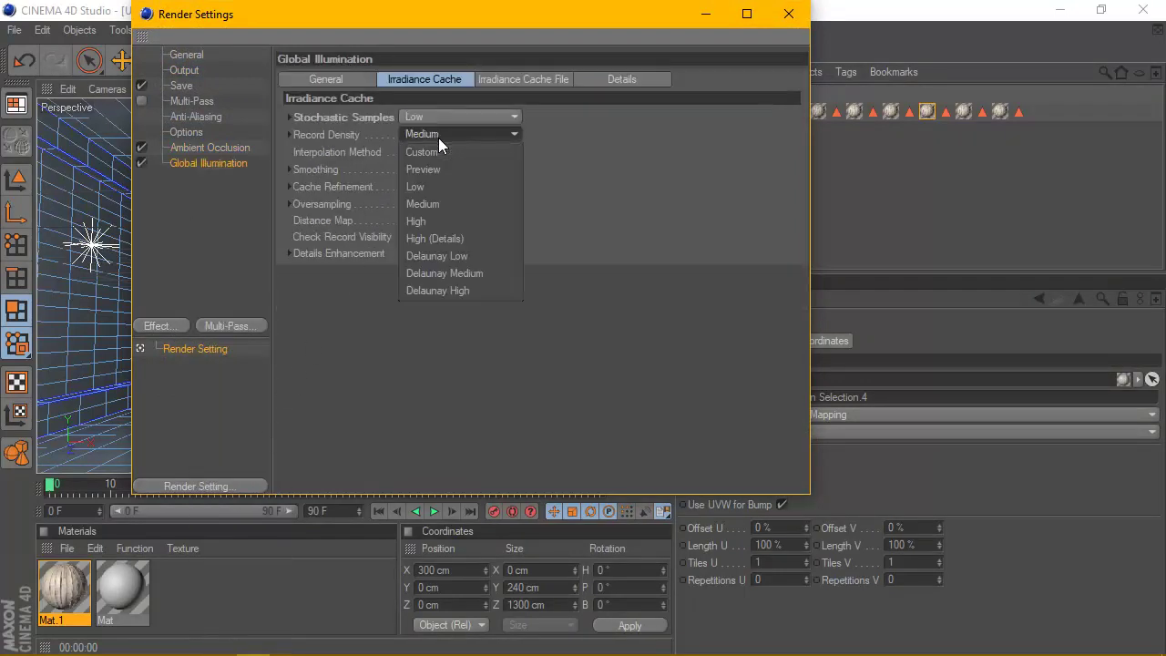
{"action": "left_click", "coordinate": [439, 137]}
{"action": "left_click", "coordinate": [787, 14]}
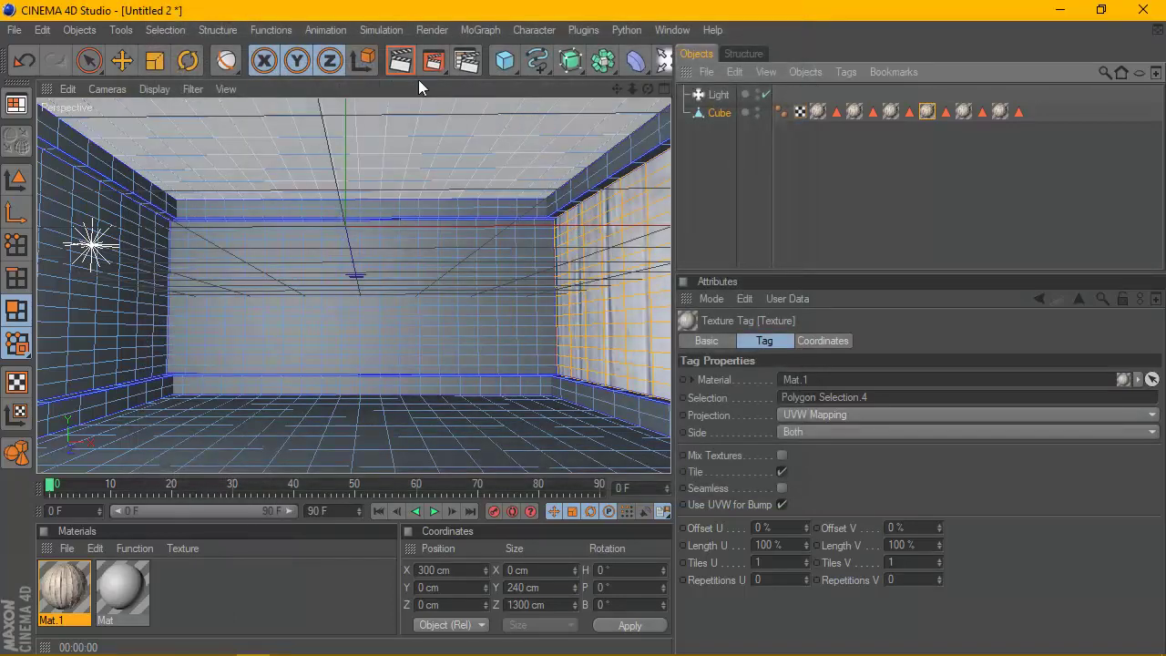
Step: Render the view, clear the cube selection and render the lit room again
{"action": "left_click", "coordinate": [401, 64]}
{"action": "left_click", "coordinate": [794, 229]}
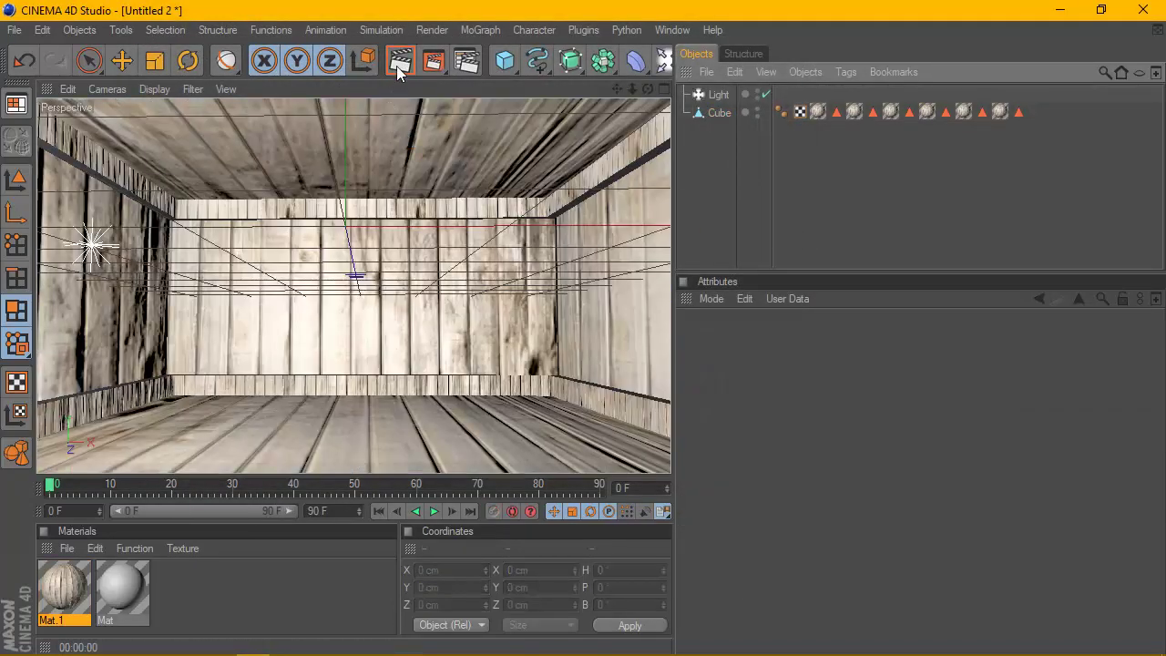
{"action": "left_click", "coordinate": [398, 66]}
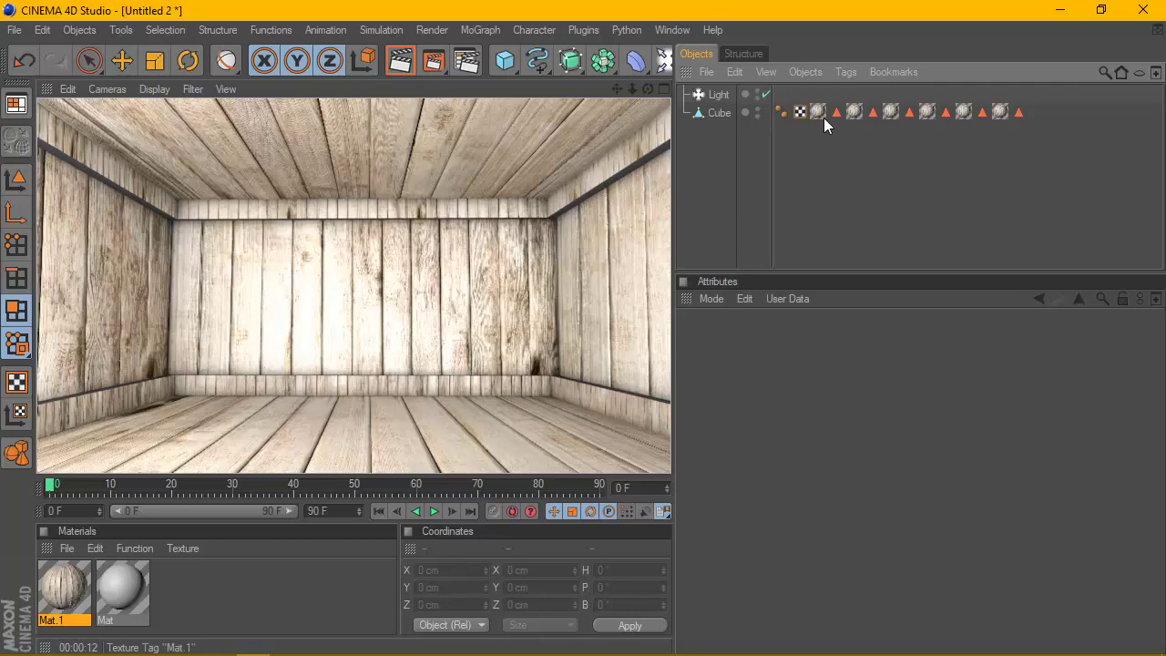
Step: Delete the ceiling's Mat.1 texture tag and drag Mat.1 onto the ceiling again
{"action": "left_click_drag", "start_coordinate": [648, 89], "coordinate": [648, 137]}
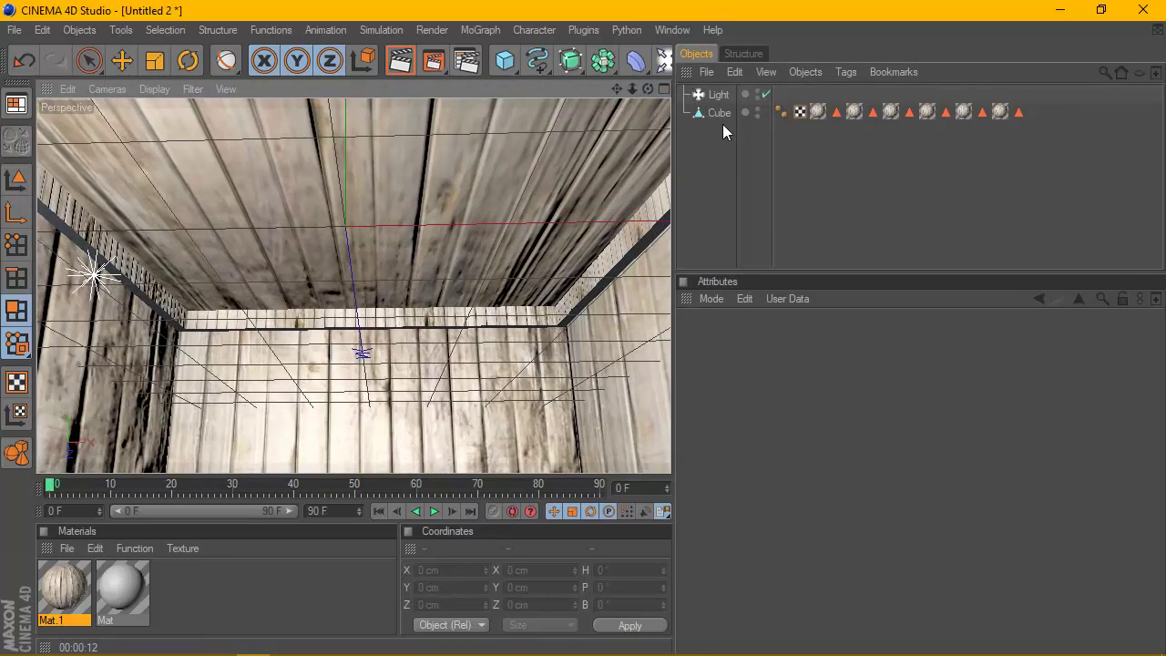
{"action": "left_click", "coordinate": [719, 113]}
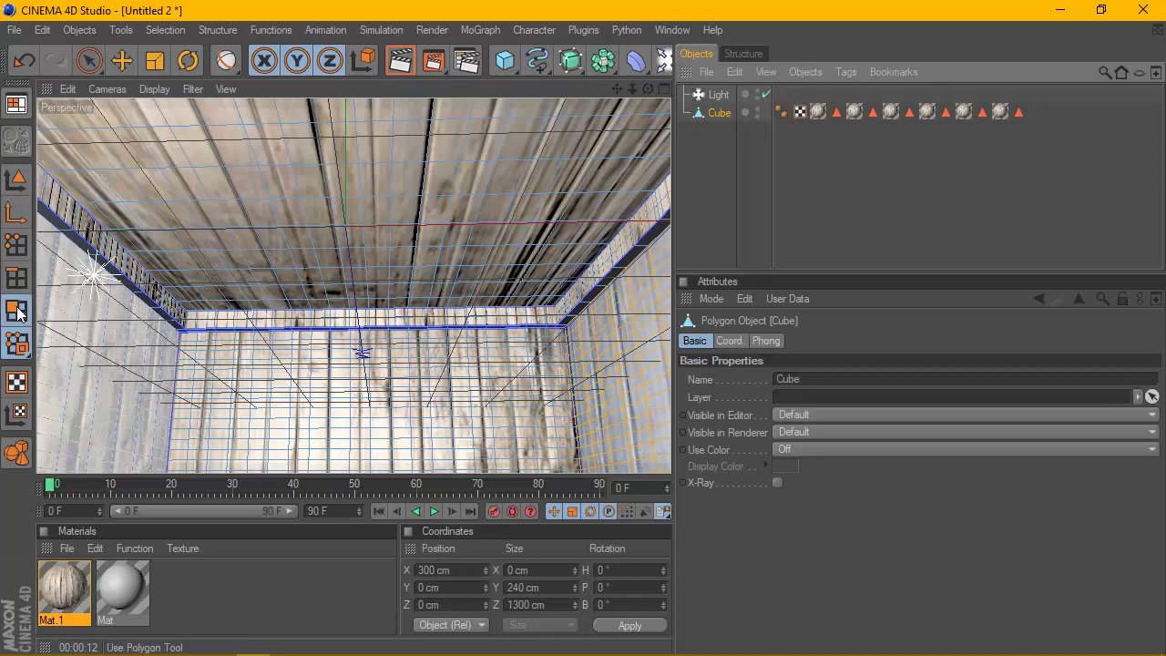
{"action": "left_click_drag", "start_coordinate": [133, 367], "coordinate": [573, 132], "text": "alt"}
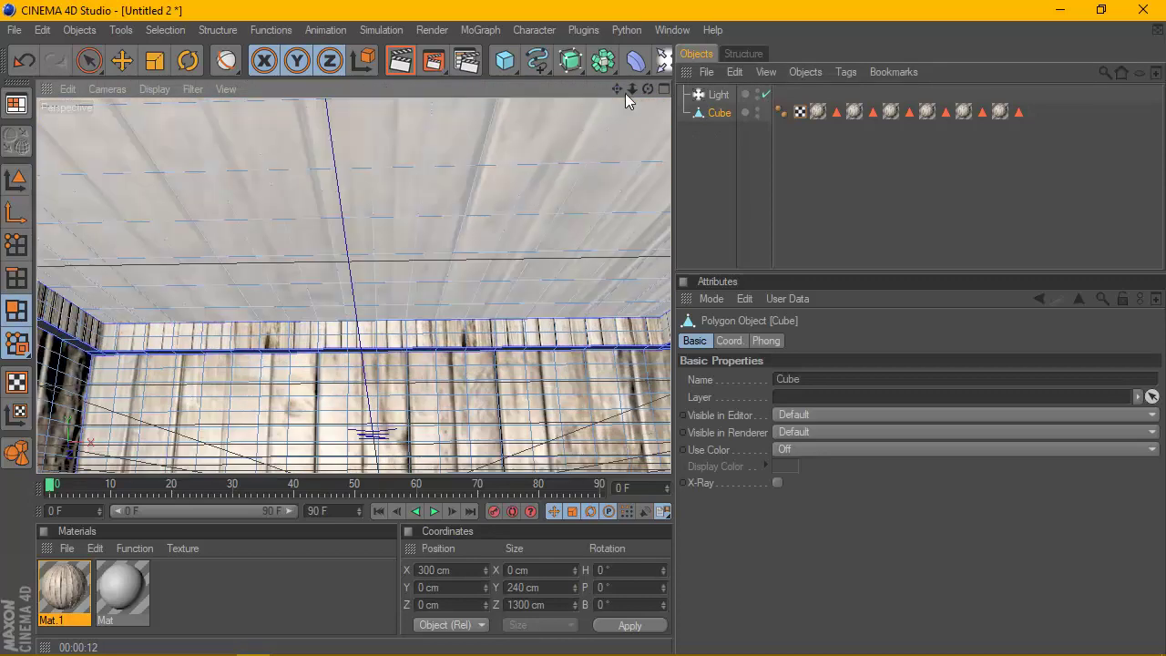
{"action": "left_click_drag", "start_coordinate": [618, 85], "coordinate": [619, 128]}
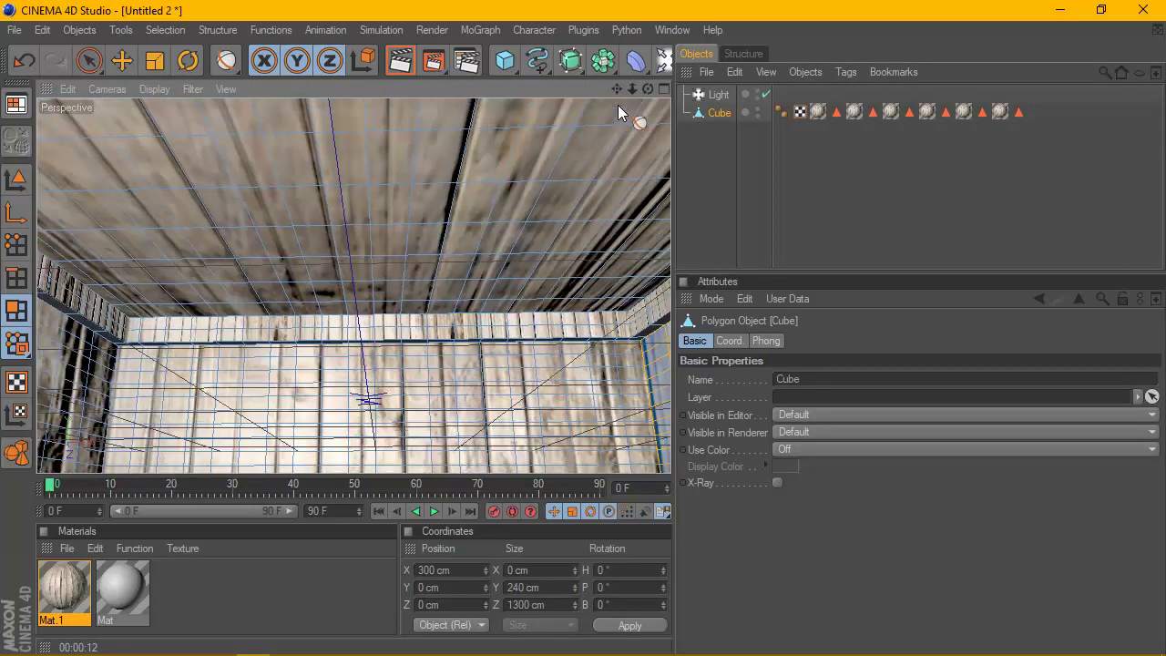
{"action": "left_click_drag", "start_coordinate": [648, 89], "coordinate": [633, 104]}
{"action": "left_click", "coordinate": [819, 111]}
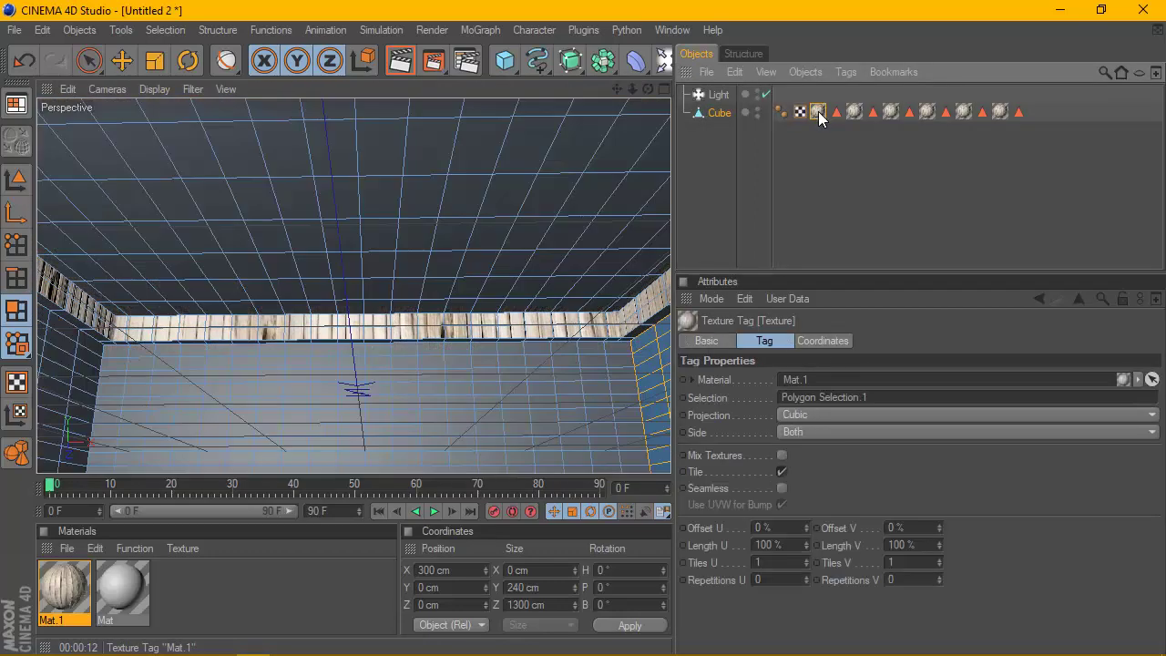
{"action": "key", "text": "Delete"}
{"action": "left_click_drag", "start_coordinate": [64, 592], "coordinate": [362, 311]}
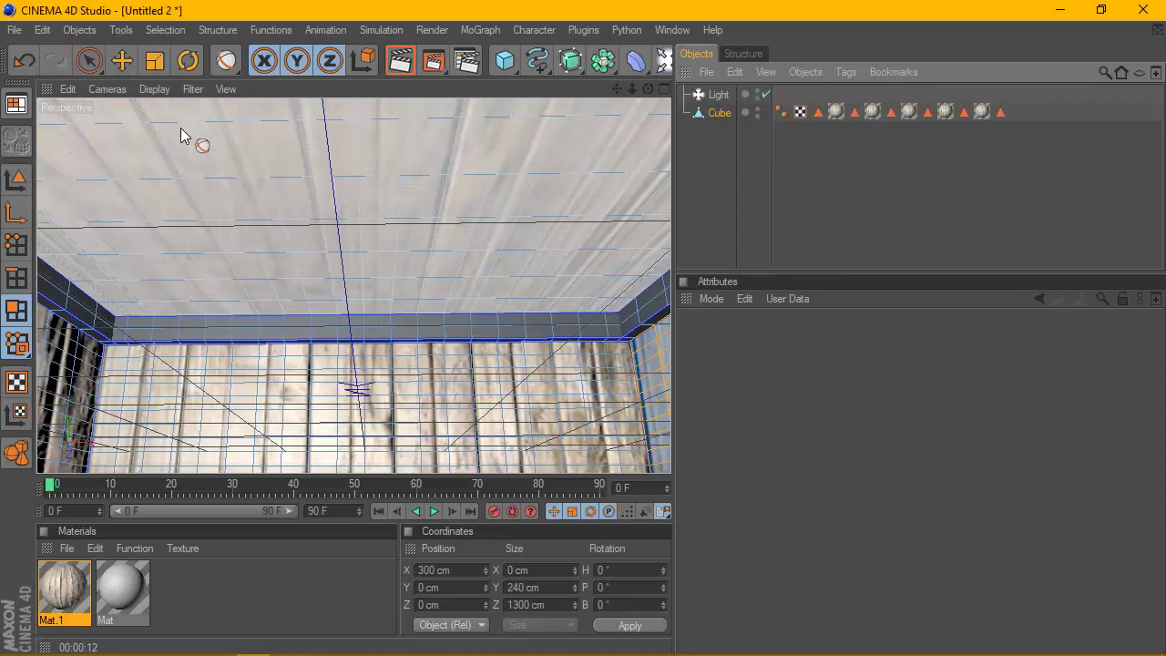
Step: Select the top ledge strip of polygons along the ceiling and add the left strip
{"action": "left_click", "coordinate": [292, 334]}
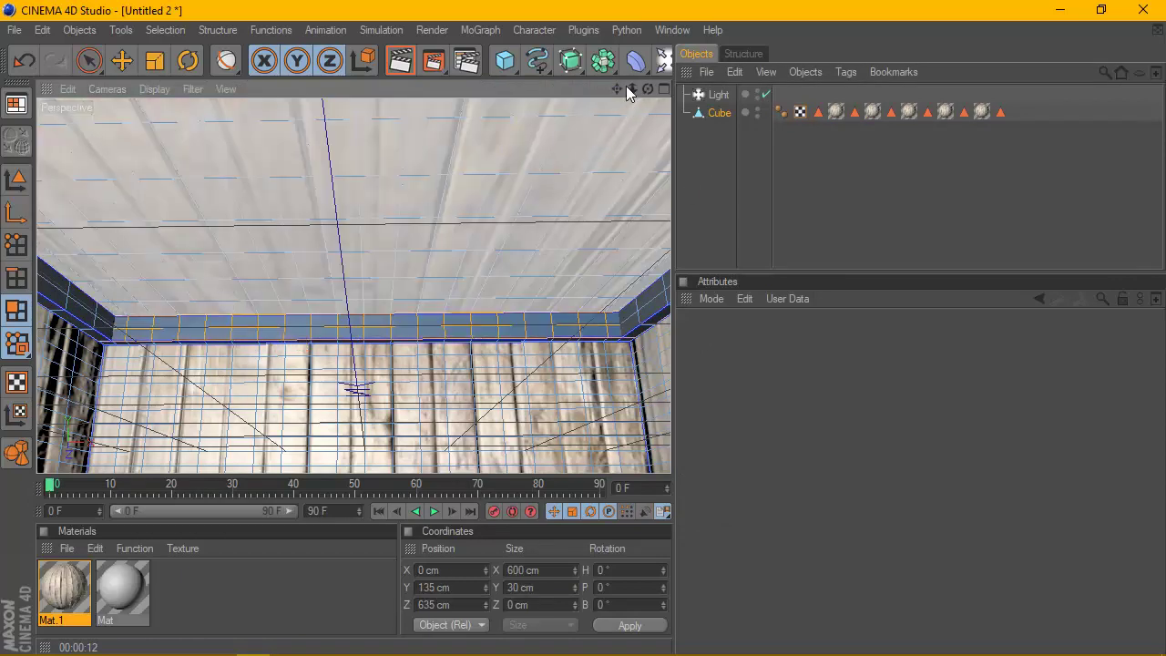
{"action": "left_click_drag", "start_coordinate": [627, 89], "coordinate": [262, 221]}
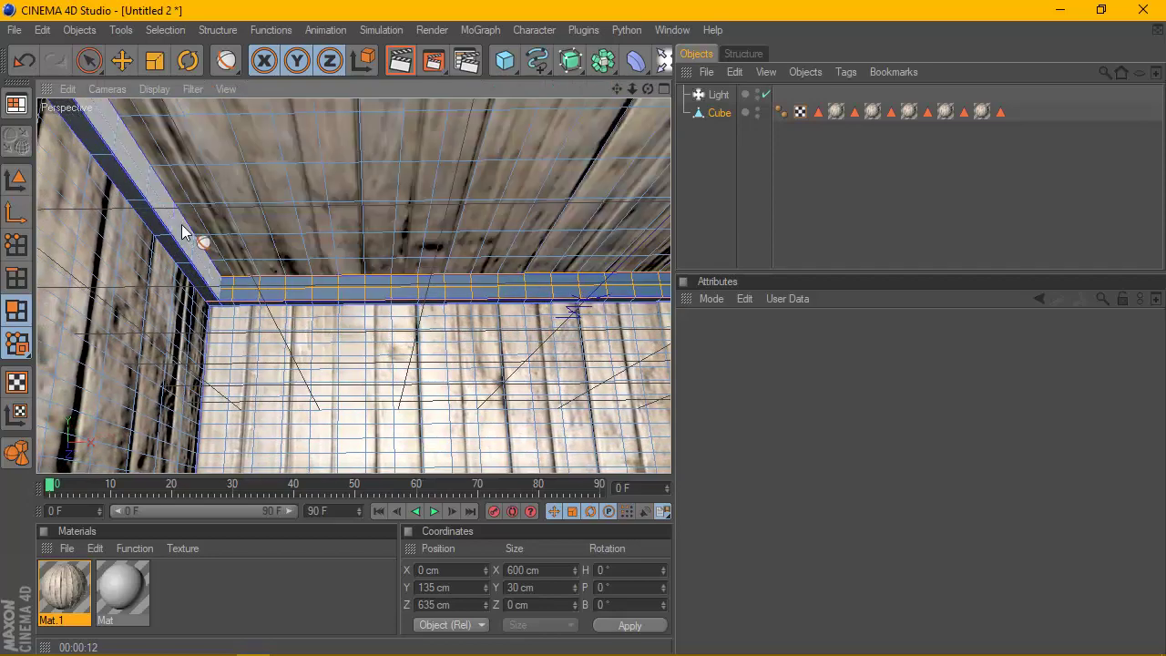
{"action": "left_click", "coordinate": [179, 232], "text": "shift"}
{"action": "scroll", "coordinate": [338, 292], "scroll_direction": "up", "scroll_amount": 5}
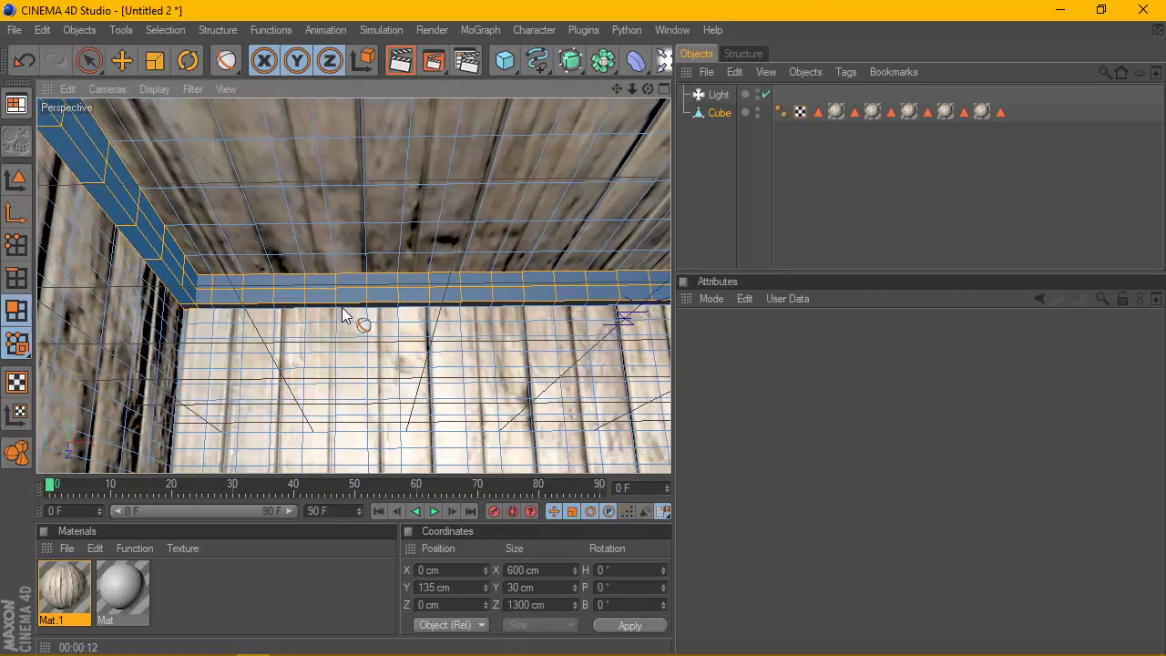
{"action": "scroll", "coordinate": [345, 306], "scroll_direction": "up", "scroll_amount": 2}
{"action": "mouse_move", "coordinate": [649, 90]}
{"action": "left_mouse_down"}
{"action": "mouse_move", "coordinate": [539, 178]}
{"action": "mouse_move", "coordinate": [481, 252]}
{"action": "mouse_move", "coordinate": [425, 271]}
{"action": "mouse_move", "coordinate": [614, 91]}
{"action": "mouse_move", "coordinate": [567, 161]}
{"action": "mouse_move", "coordinate": [493, 131]}
{"action": "mouse_move", "coordinate": [520, 144]}
{"action": "left_mouse_up"}
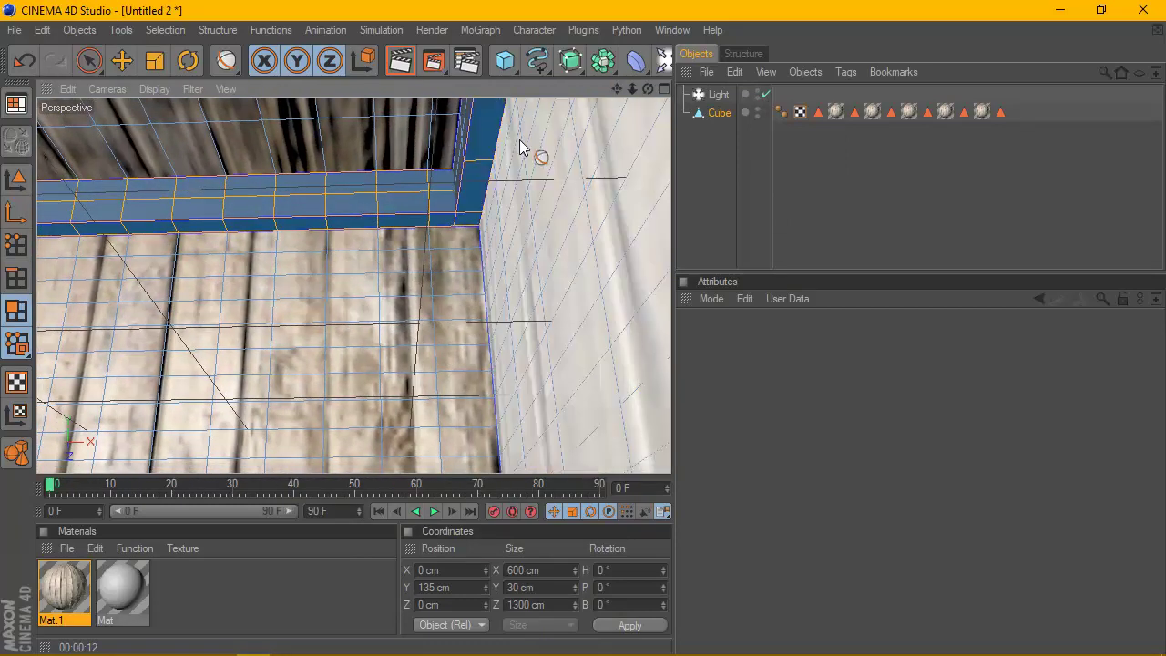
{"action": "left_click_drag", "start_coordinate": [638, 85], "coordinate": [541, 148]}
{"action": "left_click_drag", "start_coordinate": [527, 190], "coordinate": [534, 182]}
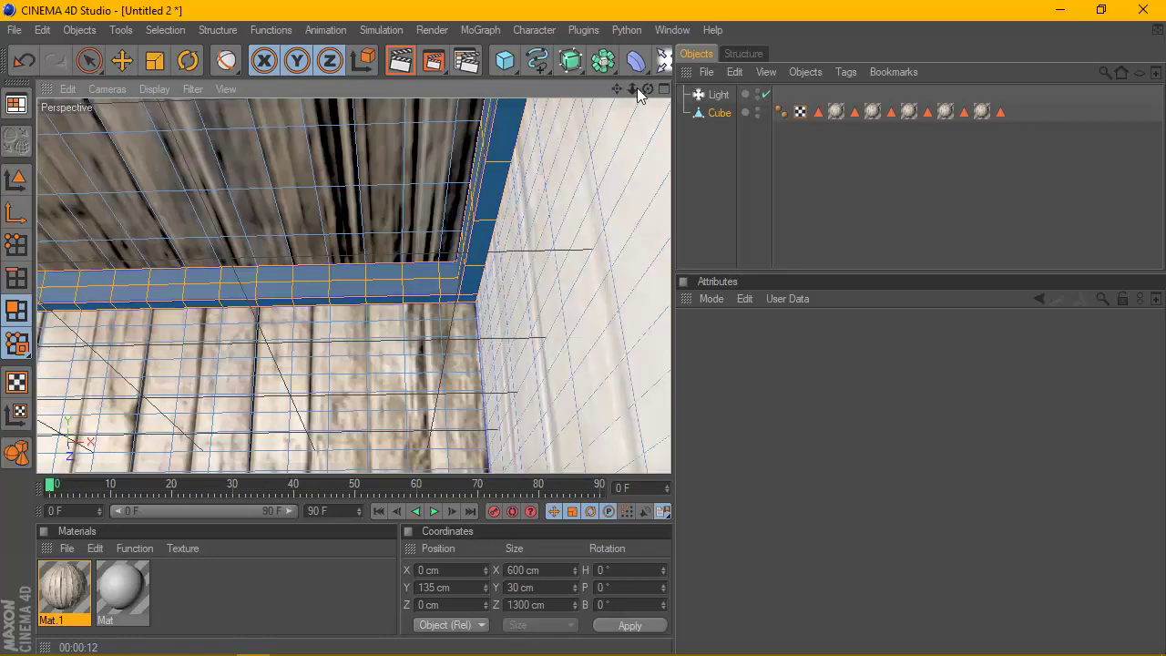
{"action": "mouse_move", "coordinate": [637, 88]}
{"action": "left_mouse_down"}
{"action": "mouse_move", "coordinate": [617, 90]}
{"action": "mouse_move", "coordinate": [670, 142]}
{"action": "left_mouse_up"}
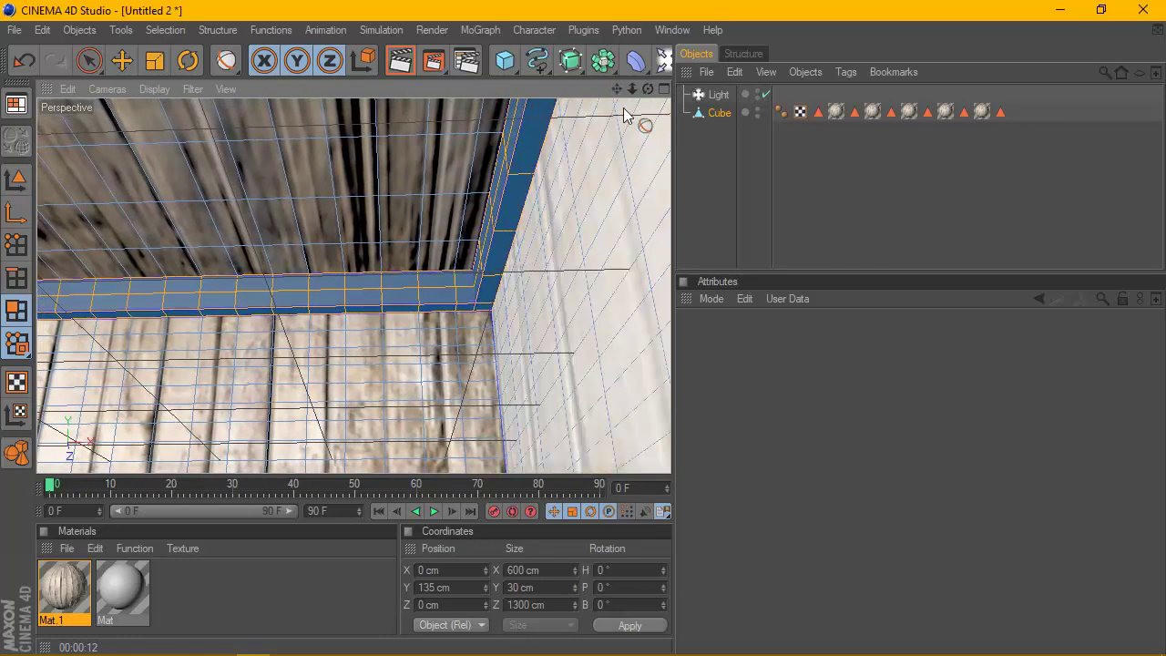
{"action": "mouse_move", "coordinate": [623, 107]}
{"action": "left_mouse_down"}
{"action": "mouse_move", "coordinate": [611, 87]}
{"action": "mouse_move", "coordinate": [298, 292]}
{"action": "mouse_move", "coordinate": [661, 160]}
{"action": "left_mouse_up"}
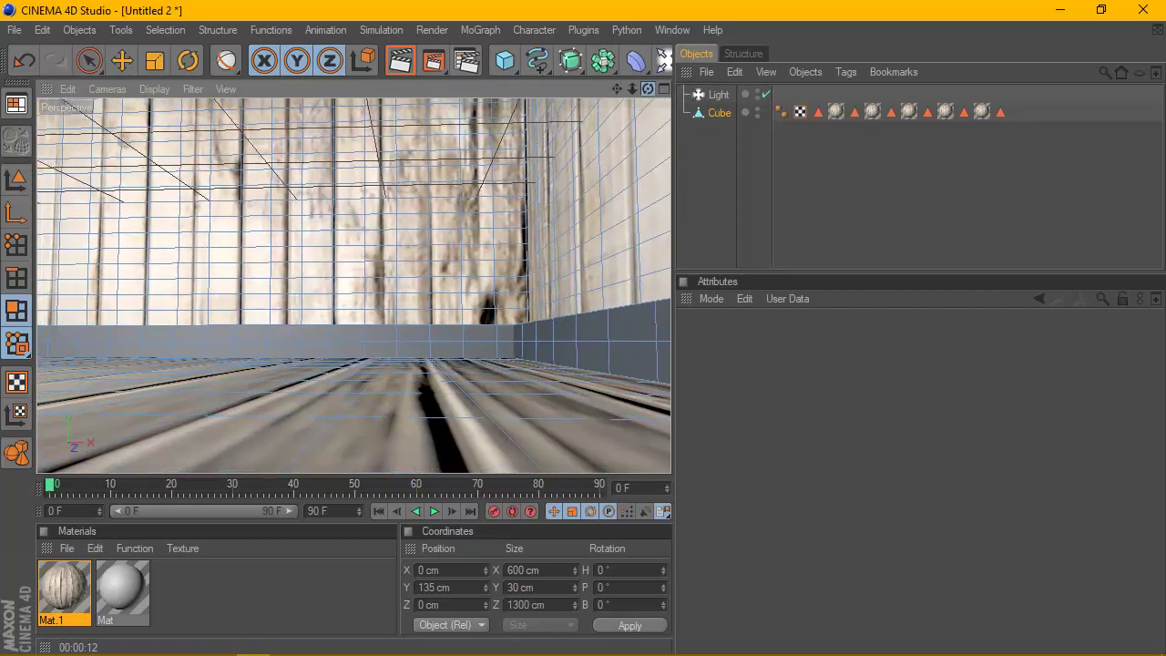
Step: Add the baseboard strip along the floor to the selection and inspect it
{"action": "left_click_drag", "start_coordinate": [647, 89], "coordinate": [405, 340]}
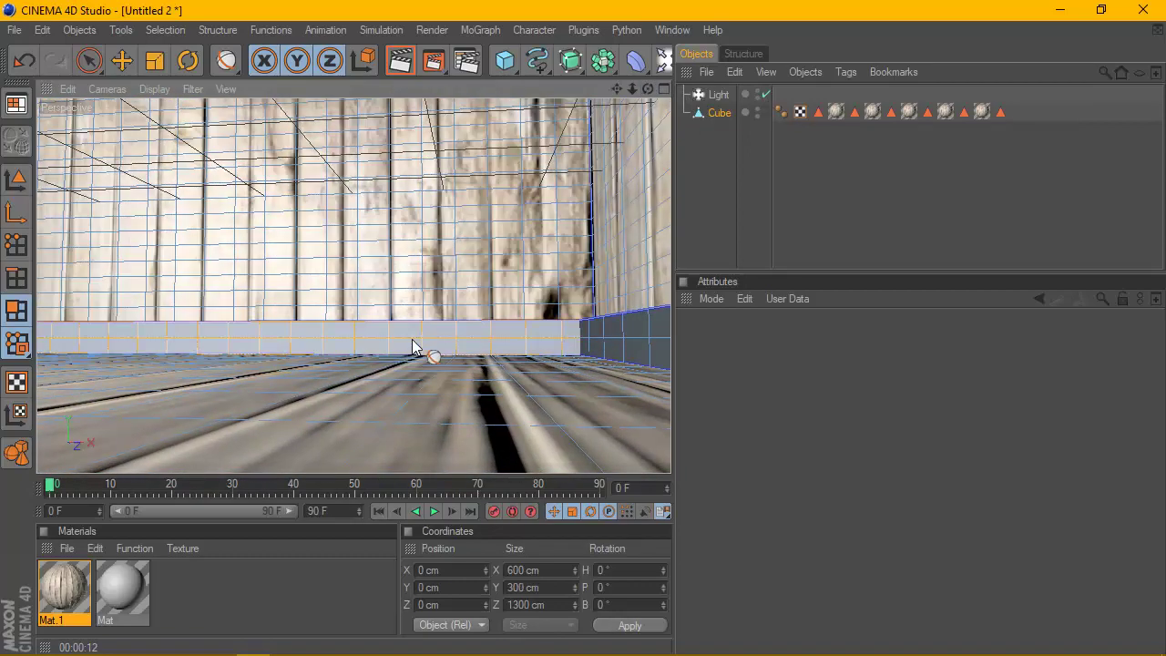
{"action": "mouse_move", "coordinate": [618, 336]}
{"action": "left_mouse_down", "text": "alt"}
{"action": "mouse_move", "coordinate": [502, 338]}
{"action": "mouse_move", "coordinate": [634, 139]}
{"action": "left_mouse_up", "text": "alt"}
{"action": "mouse_move", "coordinate": [647, 88]}
{"action": "left_mouse_down"}
{"action": "mouse_move", "coordinate": [134, 318]}
{"action": "mouse_move", "coordinate": [150, 321]}
{"action": "left_mouse_up"}
{"action": "mouse_move", "coordinate": [625, 107]}
{"action": "left_mouse_down"}
{"action": "mouse_move", "coordinate": [193, 398]}
{"action": "mouse_move", "coordinate": [425, 318]}
{"action": "left_mouse_up"}
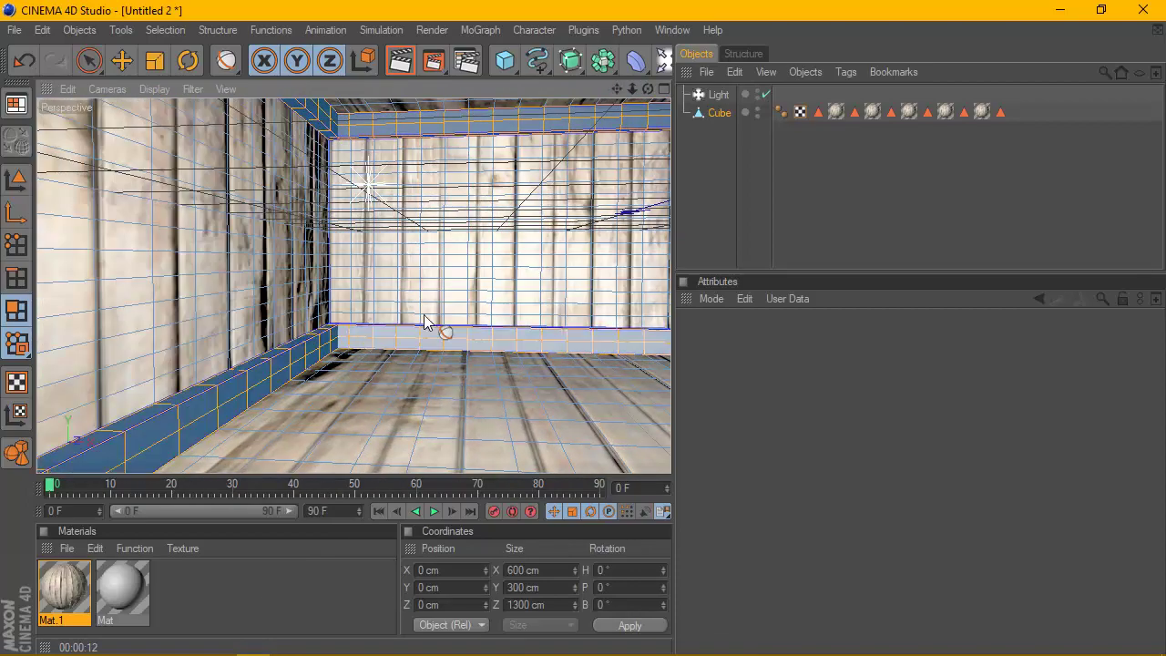
{"action": "mouse_move", "coordinate": [617, 89]}
{"action": "left_mouse_down"}
{"action": "mouse_move", "coordinate": [583, 128]}
{"action": "mouse_move", "coordinate": [575, 415]}
{"action": "mouse_move", "coordinate": [633, 135]}
{"action": "left_mouse_up"}
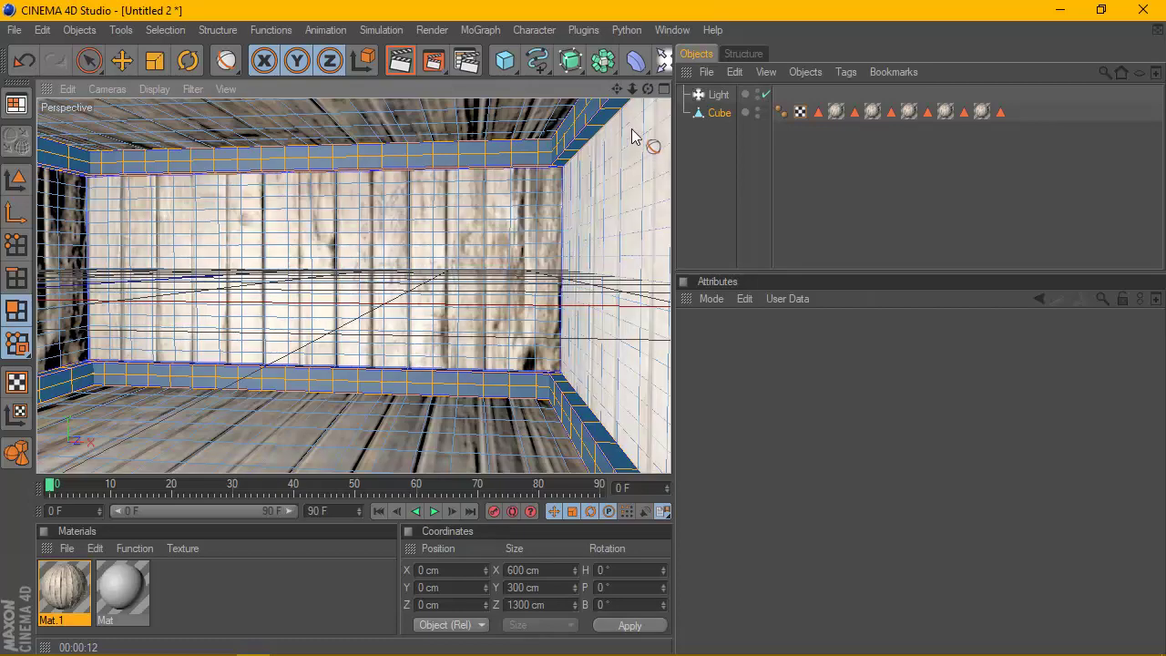
{"action": "left_click_drag", "start_coordinate": [645, 95], "coordinate": [629, 89]}
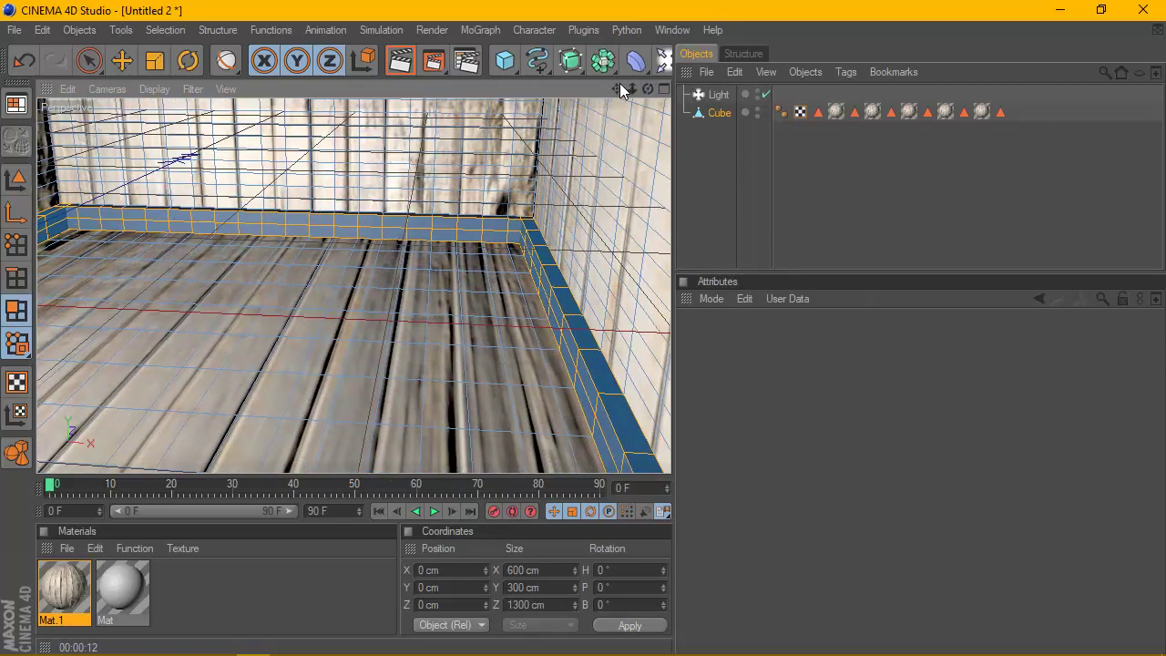
{"action": "scroll", "coordinate": [419, 260], "scroll_direction": "up", "scroll_amount": 2}
{"action": "scroll", "coordinate": [419, 260], "scroll_direction": "up", "scroll_amount": 2}
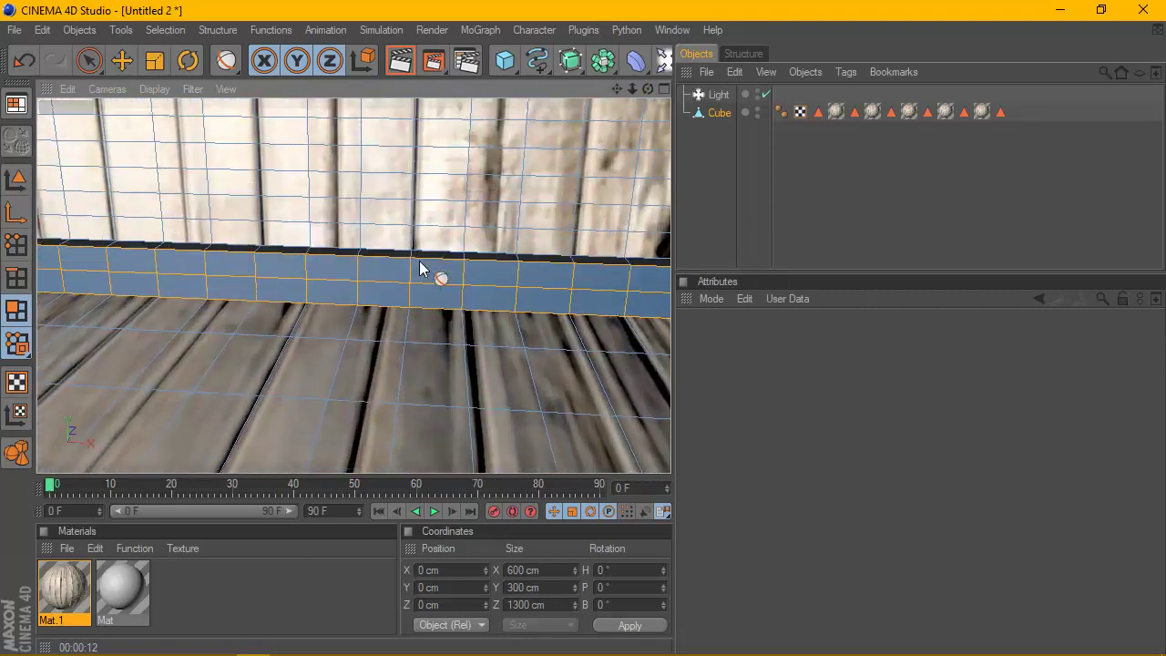
{"action": "scroll", "coordinate": [413, 262], "scroll_direction": "up", "scroll_amount": 2}
{"action": "scroll", "coordinate": [334, 302], "scroll_direction": "down", "scroll_amount": 3}
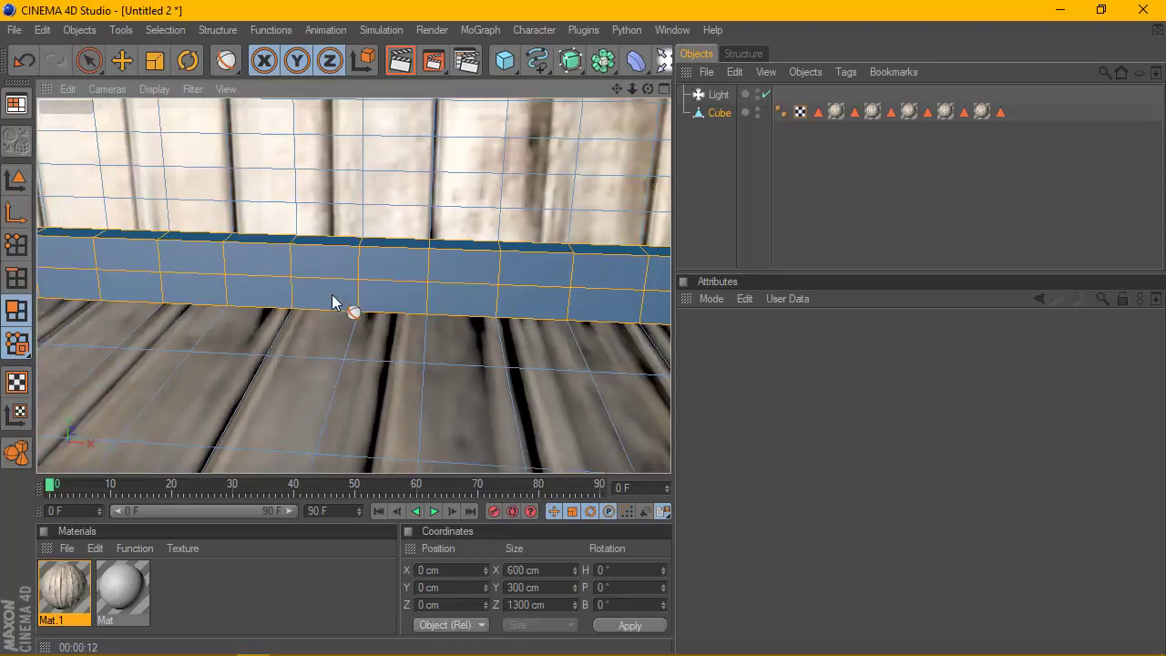
Step: Apply Mat.1 to the selected trim bands and preview the textured baseboard
{"action": "right_click", "coordinate": [78, 594]}
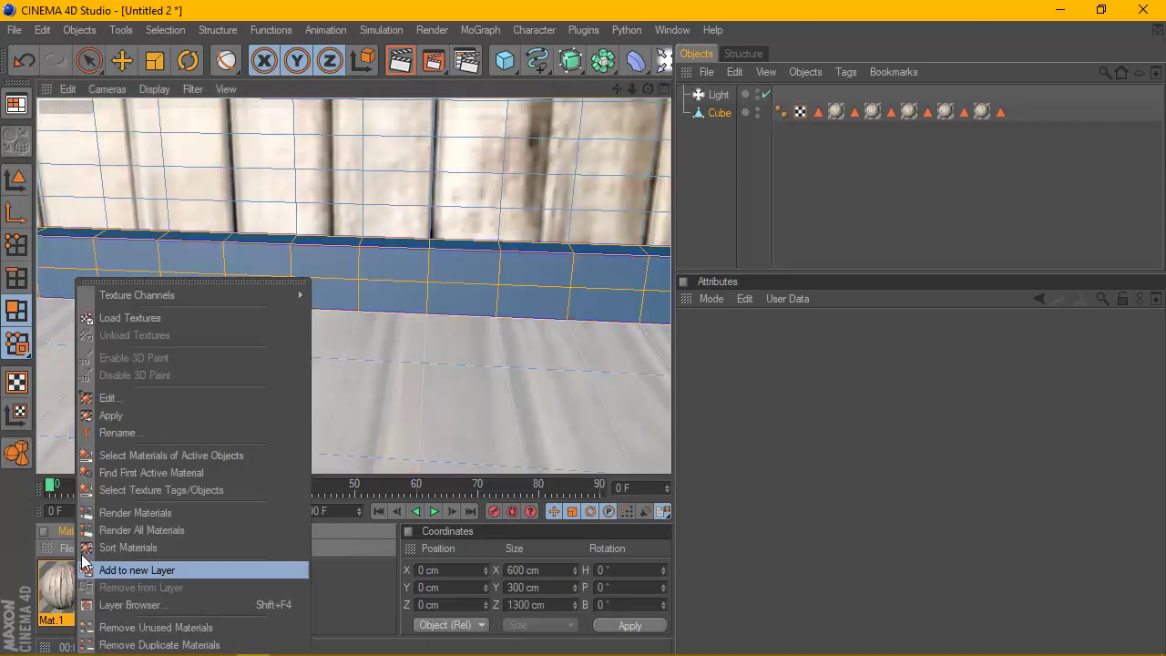
{"action": "left_click", "coordinate": [136, 413]}
{"action": "left_click_drag", "start_coordinate": [160, 413], "coordinate": [620, 160], "text": "alt"}
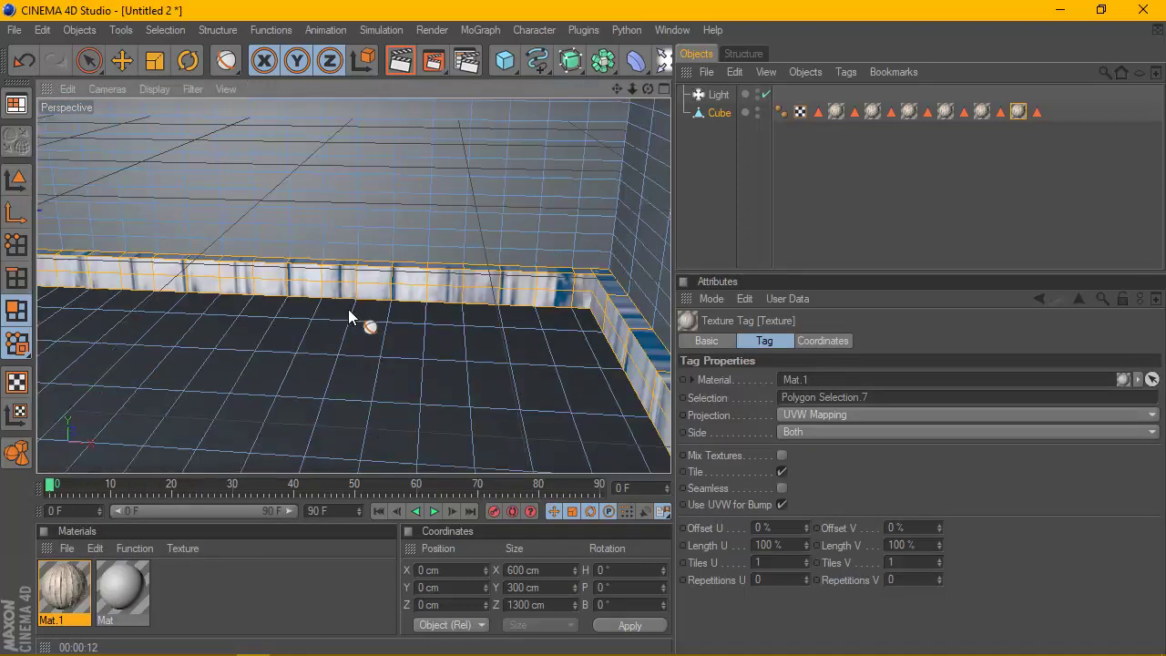
{"action": "left_click_drag", "start_coordinate": [647, 88], "coordinate": [736, 172]}
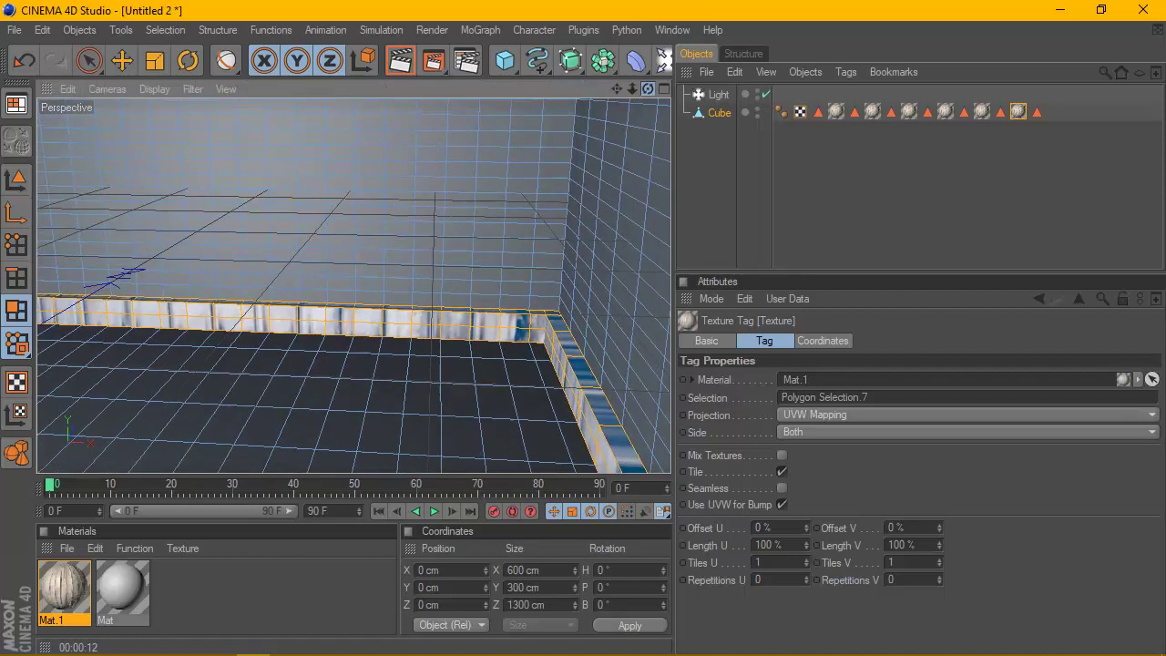
{"action": "left_click", "coordinate": [711, 186]}
{"action": "left_click_drag", "start_coordinate": [512, 270], "coordinate": [544, 248], "text": "alt"}
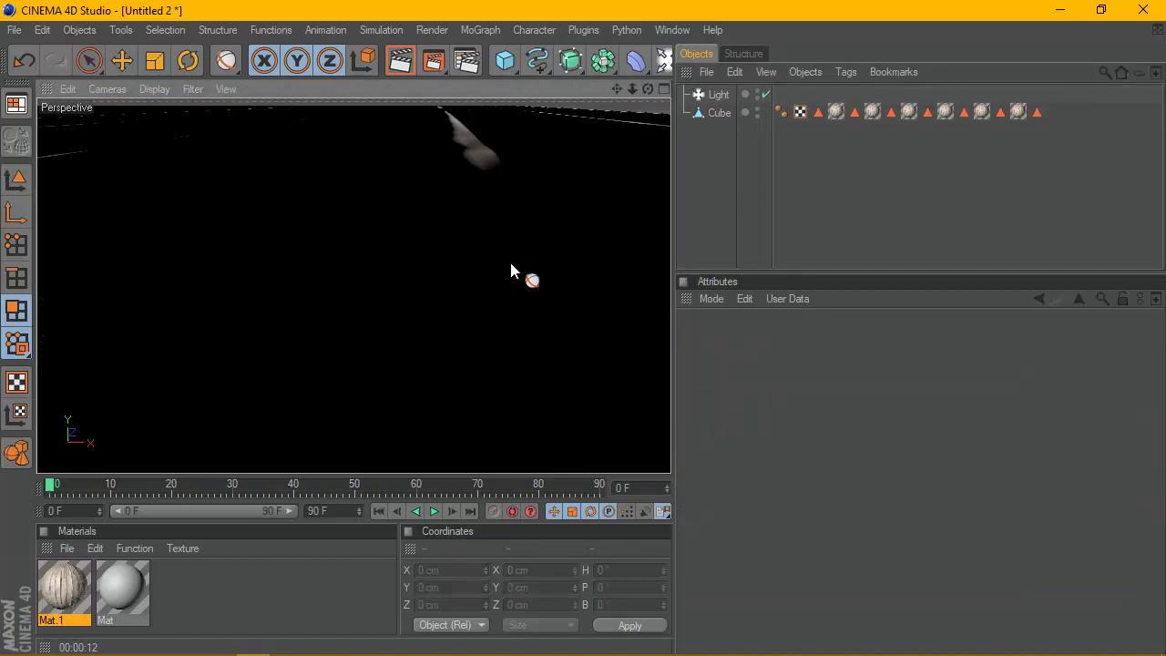
Step: Switch the new texture tag's projection to Cubic and inspect the plank grain
{"action": "left_click", "coordinate": [1018, 113]}
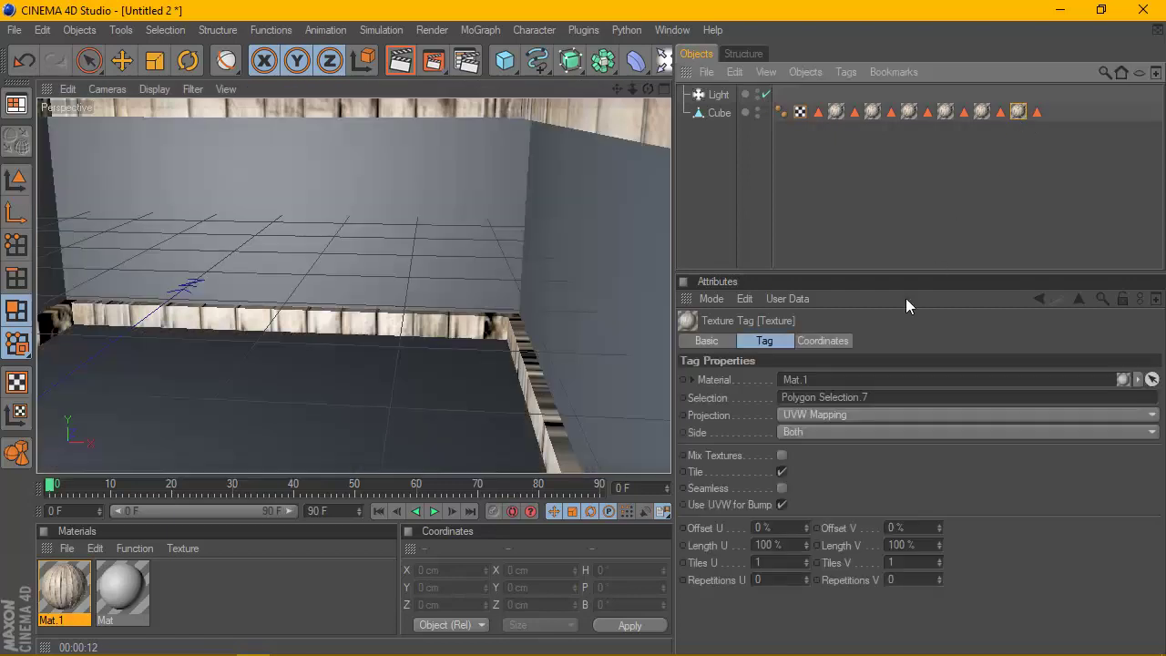
{"action": "left_click", "coordinate": [830, 413]}
{"action": "left_click", "coordinate": [814, 463]}
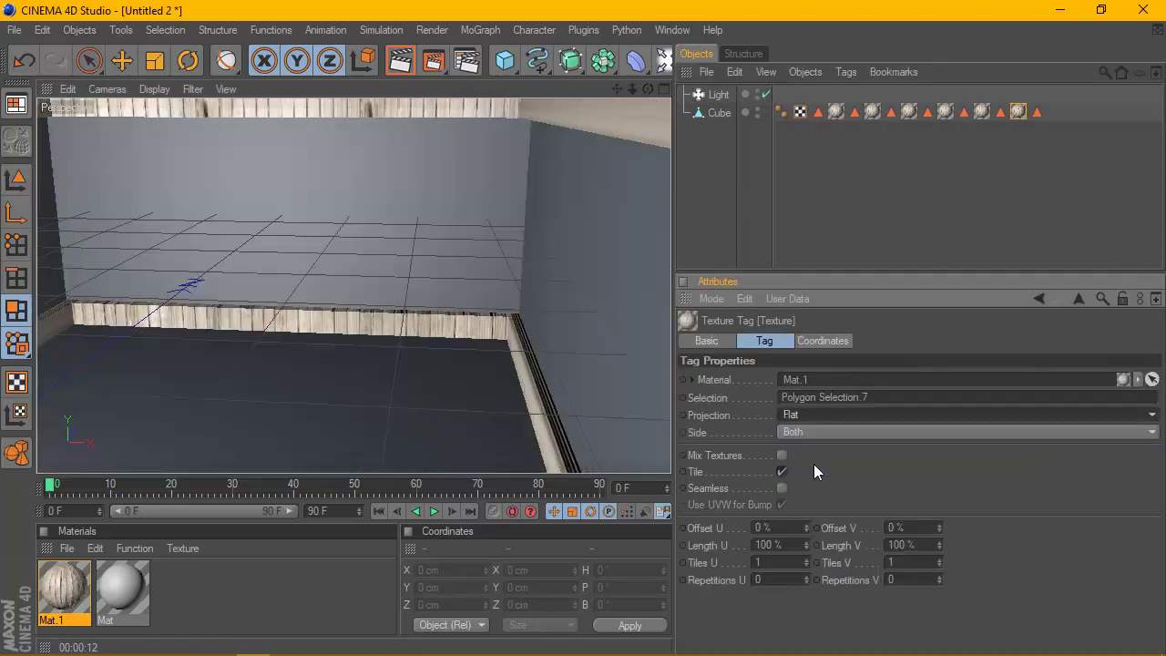
{"action": "left_click", "coordinate": [848, 417]}
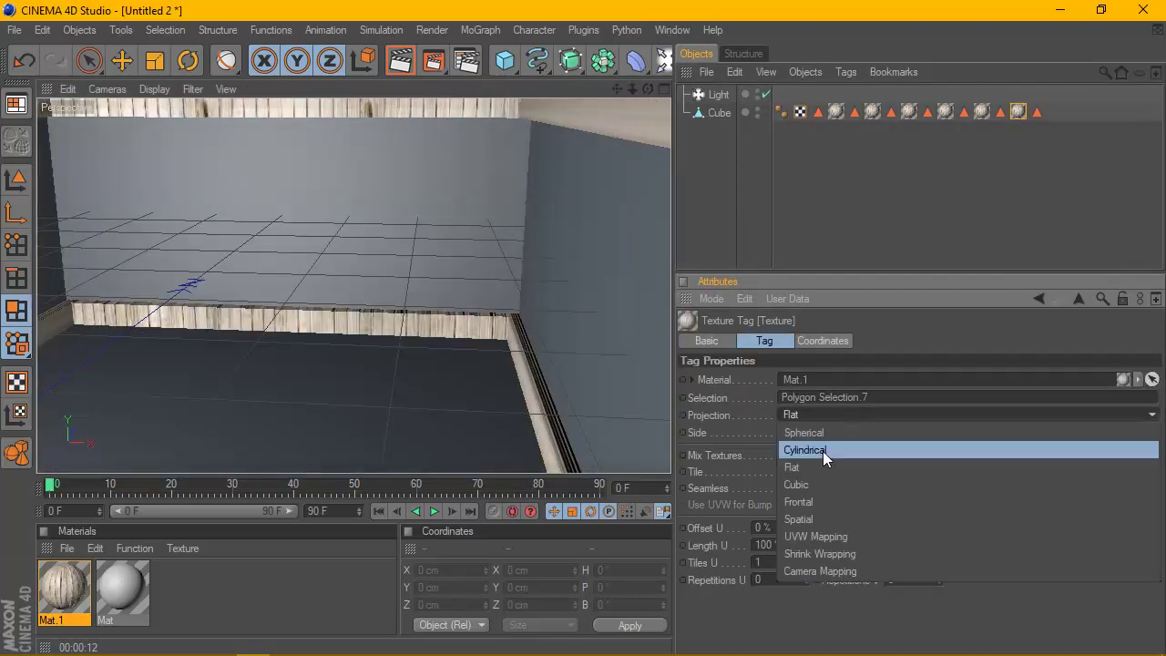
{"action": "left_click", "coordinate": [821, 480]}
{"action": "left_click_drag", "start_coordinate": [476, 328], "coordinate": [486, 248], "text": "alt"}
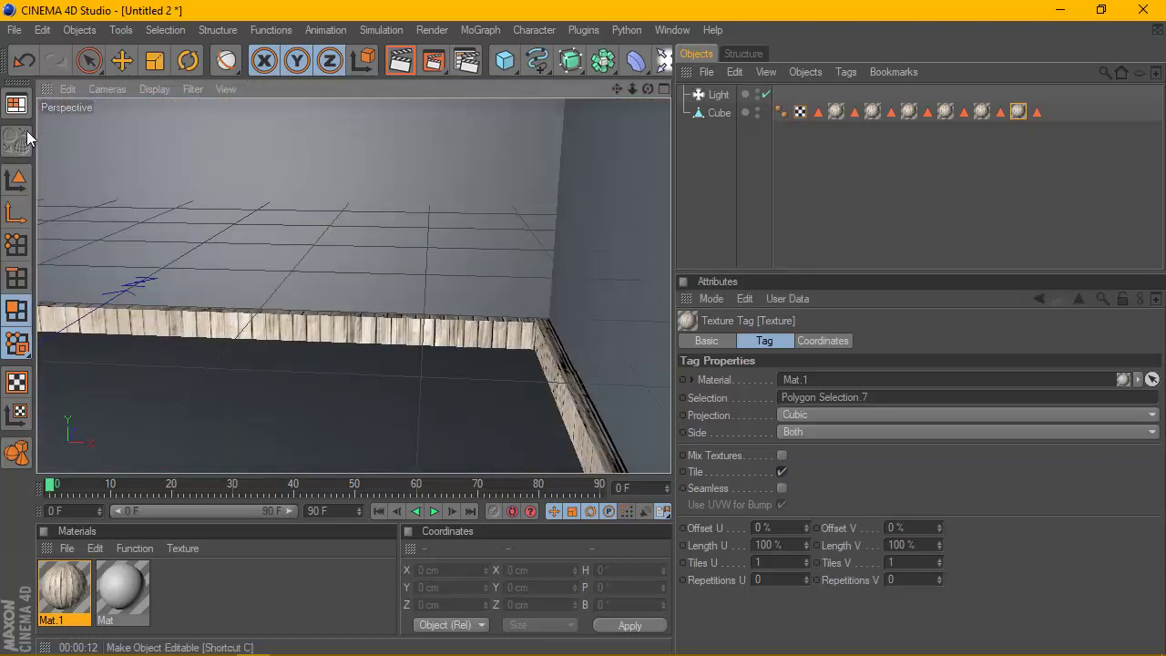
{"action": "left_click", "coordinate": [24, 182]}
Step: Deselect the tag, face the back wall and preview a render with Ctrl+R
{"action": "left_click", "coordinate": [744, 210]}
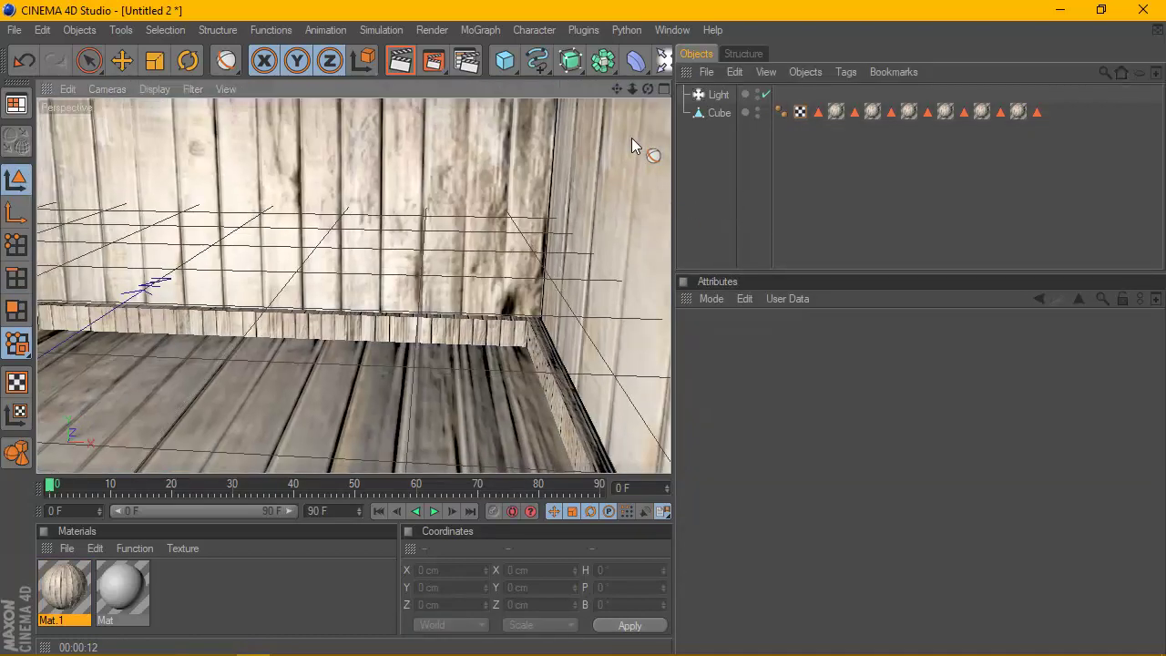
{"action": "mouse_move", "coordinate": [648, 88]}
{"action": "left_mouse_down"}
{"action": "mouse_move", "coordinate": [674, 109]}
{"action": "mouse_move", "coordinate": [627, 119]}
{"action": "mouse_move", "coordinate": [624, 94]}
{"action": "left_mouse_up"}
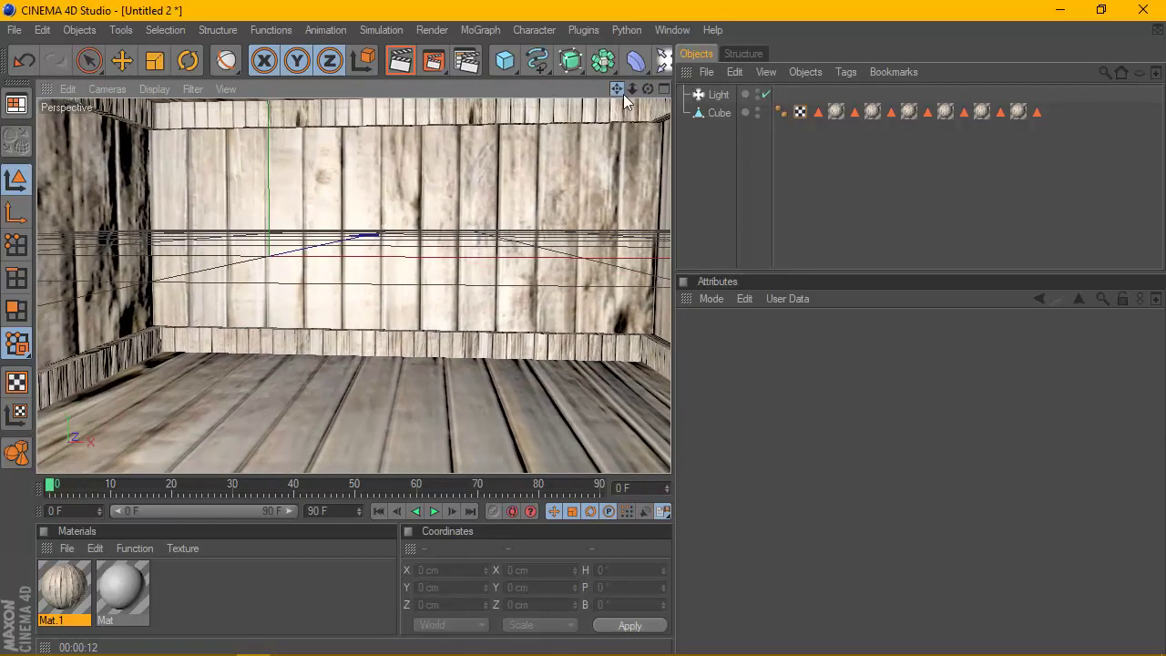
{"action": "scroll", "coordinate": [468, 261], "scroll_direction": "down", "scroll_amount": 2}
{"action": "scroll", "coordinate": [476, 253], "scroll_direction": "down", "scroll_amount": 2}
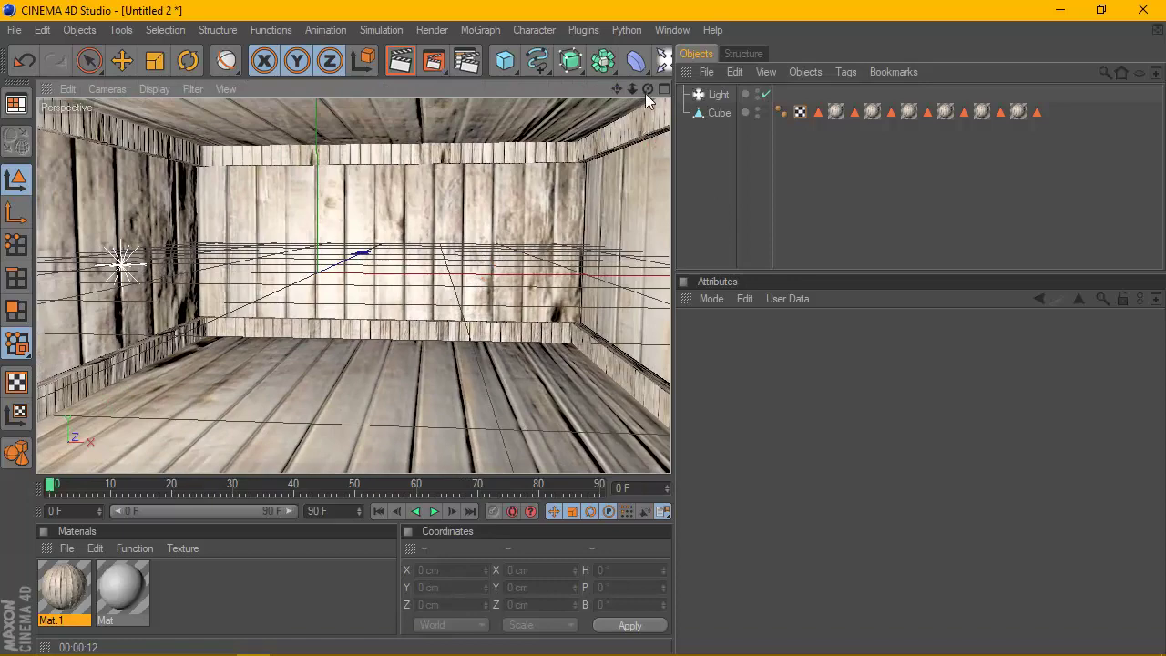
{"action": "left_click_drag", "start_coordinate": [648, 89], "coordinate": [628, 100]}
{"action": "left_click", "coordinate": [121, 60]}
{"action": "key", "text": "ctrl+r"}
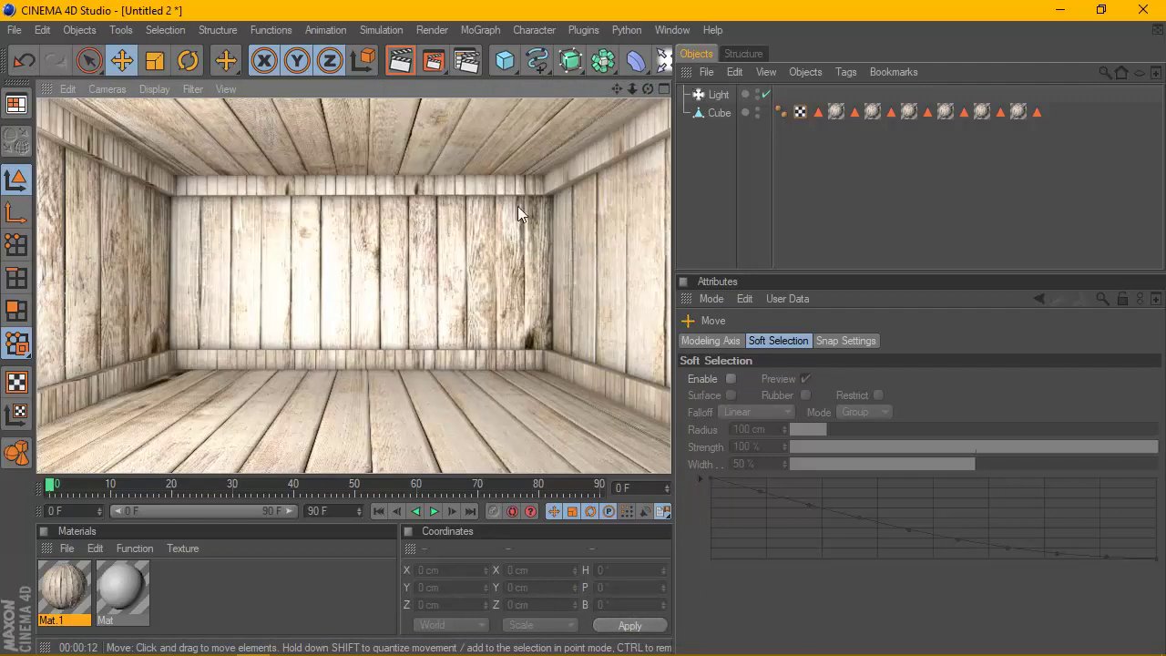
Step: Move the light to about X -62, Y 8.9, Z -143 cm and render Perspective
{"action": "left_click", "coordinate": [664, 89]}
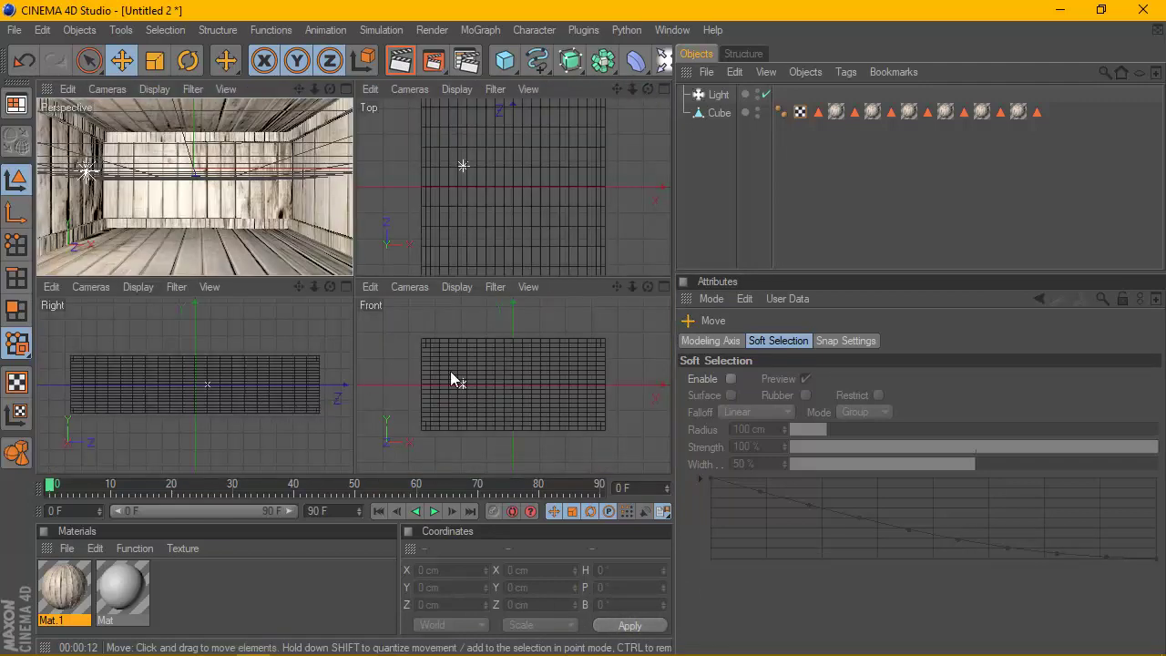
{"action": "left_click", "coordinate": [719, 94]}
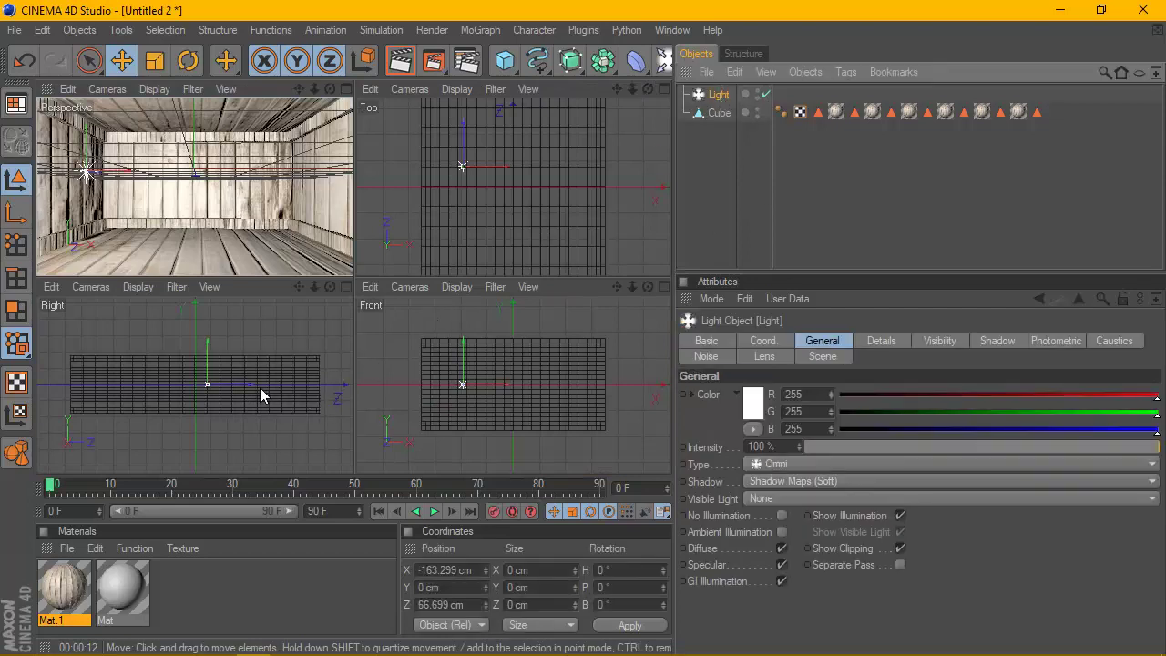
{"action": "mouse_move", "coordinate": [259, 387]}
{"action": "left_mouse_down"}
{"action": "mouse_move", "coordinate": [215, 386]}
{"action": "mouse_move", "coordinate": [237, 395]}
{"action": "left_mouse_up"}
{"action": "mouse_move", "coordinate": [473, 373]}
{"action": "left_mouse_down"}
{"action": "mouse_move", "coordinate": [463, 381]}
{"action": "mouse_move", "coordinate": [552, 383]}
{"action": "mouse_move", "coordinate": [532, 382]}
{"action": "left_mouse_up"}
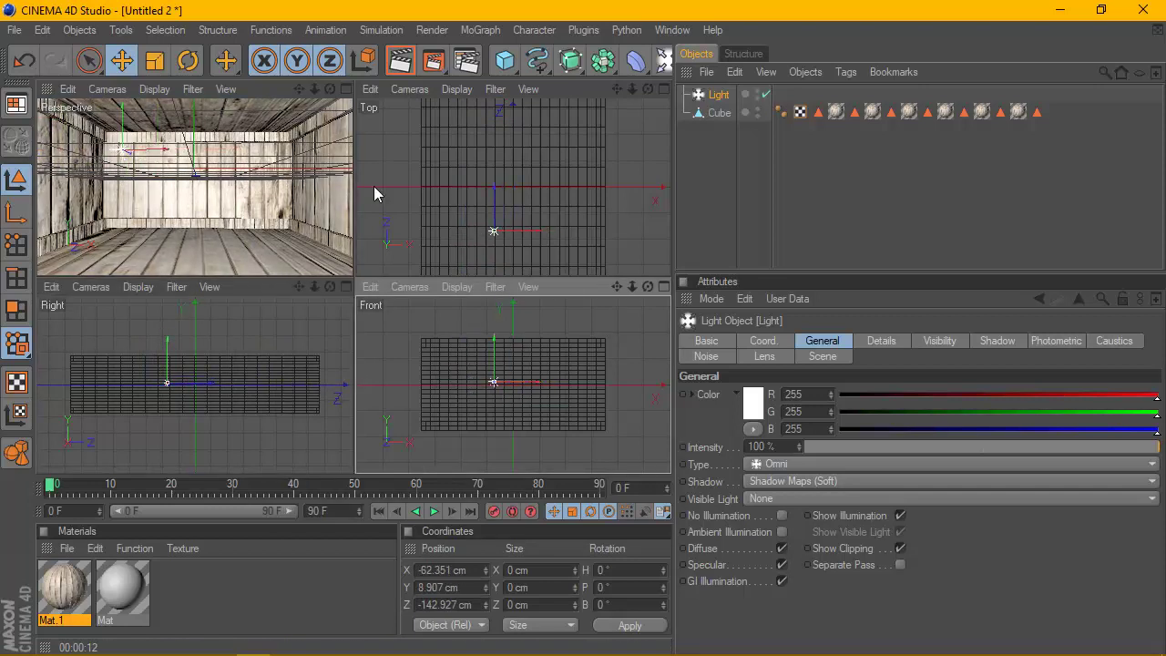
{"action": "left_click", "coordinate": [347, 89]}
{"action": "left_click", "coordinate": [400, 60]}
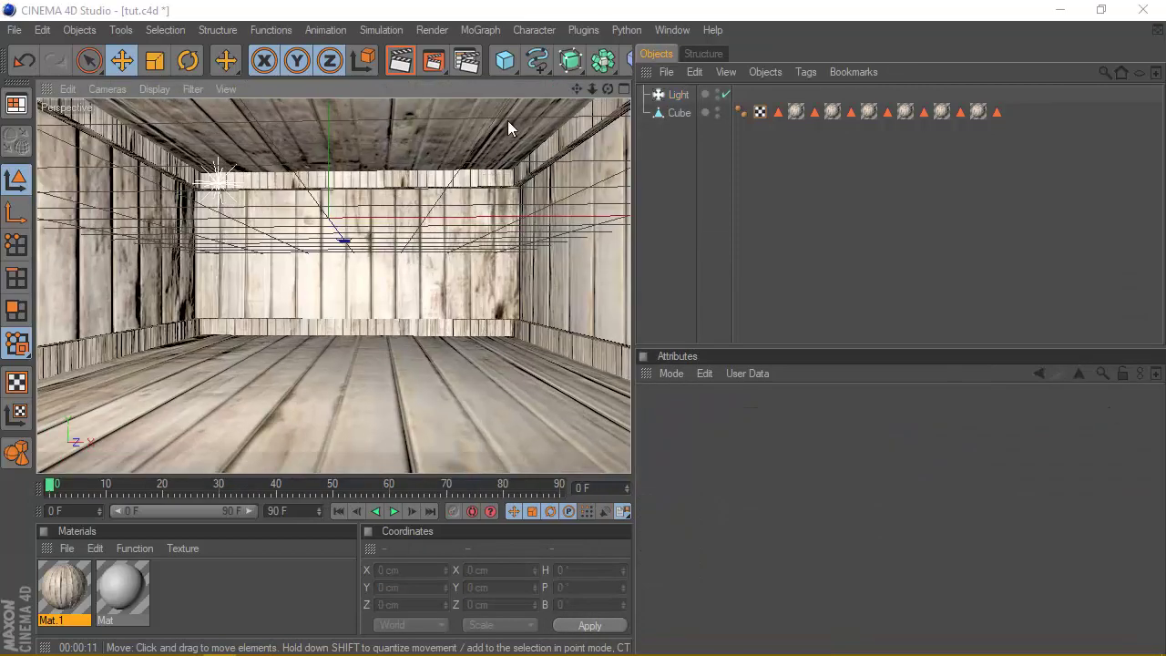
Step: Add a MoText object with middle alignment
{"action": "left_click", "coordinate": [493, 31]}
{"action": "left_click", "coordinate": [497, 229]}
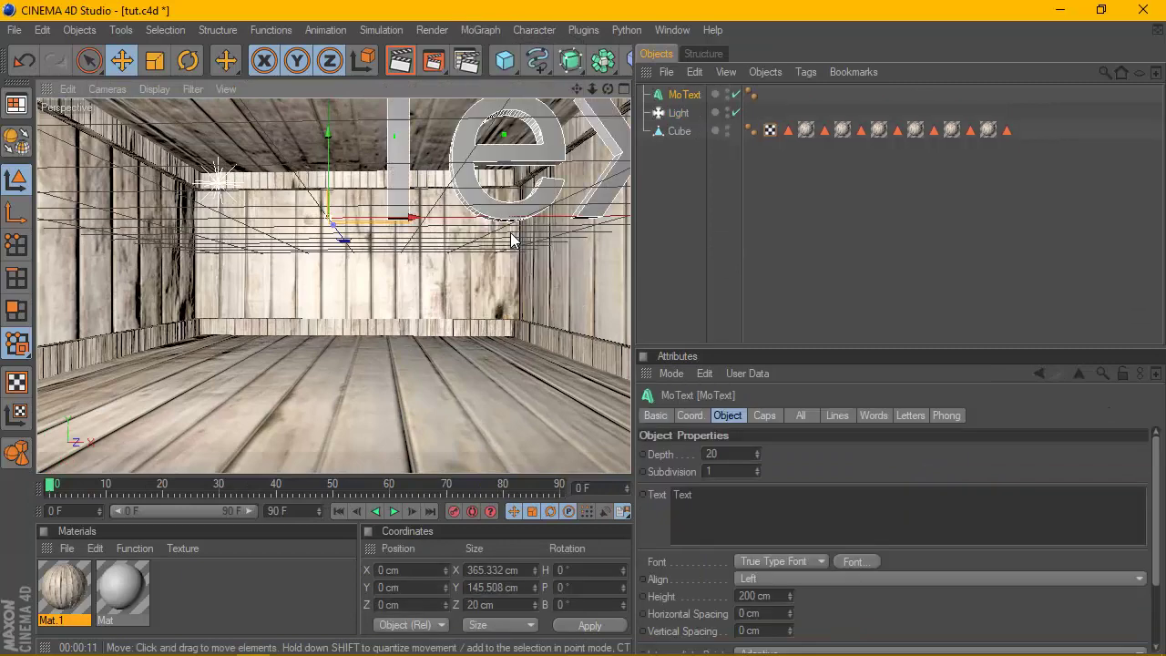
{"action": "left_click", "coordinate": [810, 577]}
{"action": "left_click", "coordinate": [816, 613]}
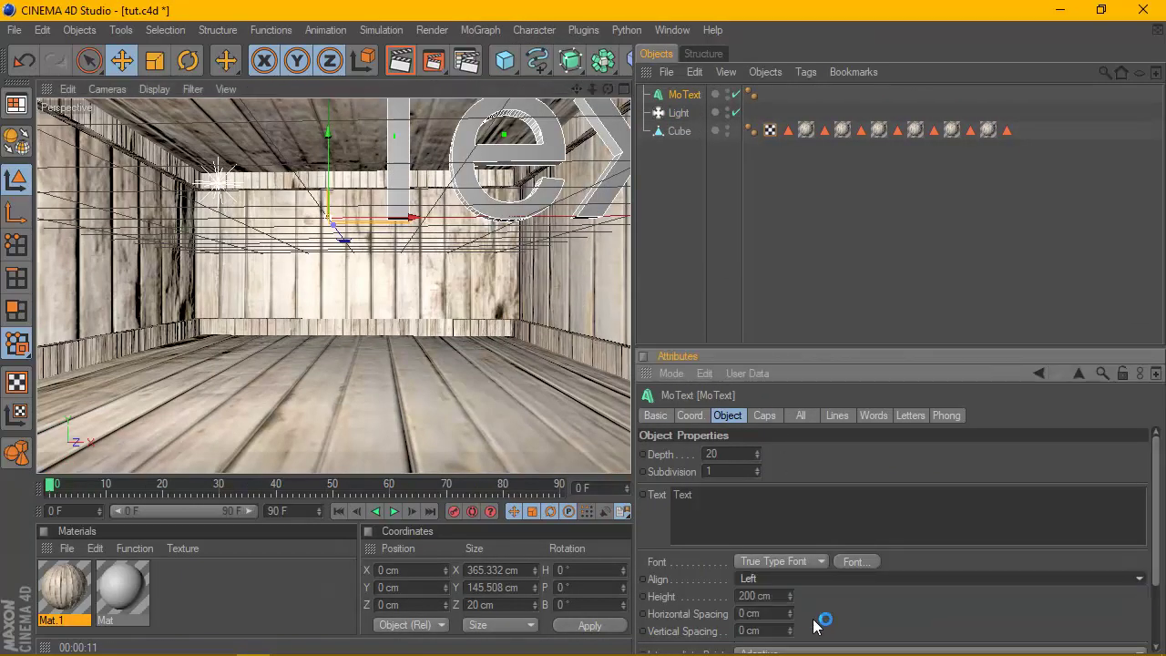
Step: Select Light and Cube together and move them to X 0.528 cm to centre on the text
{"action": "left_click_drag", "start_coordinate": [732, 228], "coordinate": [694, 173]}
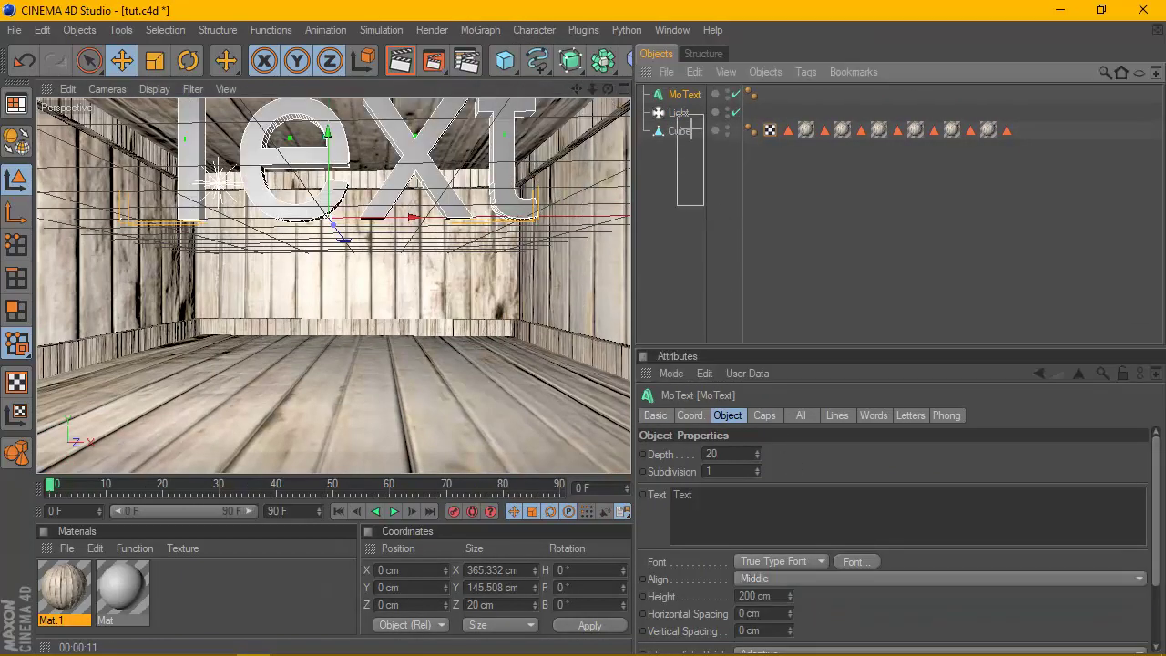
{"action": "left_click_drag", "start_coordinate": [690, 127], "coordinate": [679, 115]}
{"action": "middle_click", "coordinate": [465, 346]}
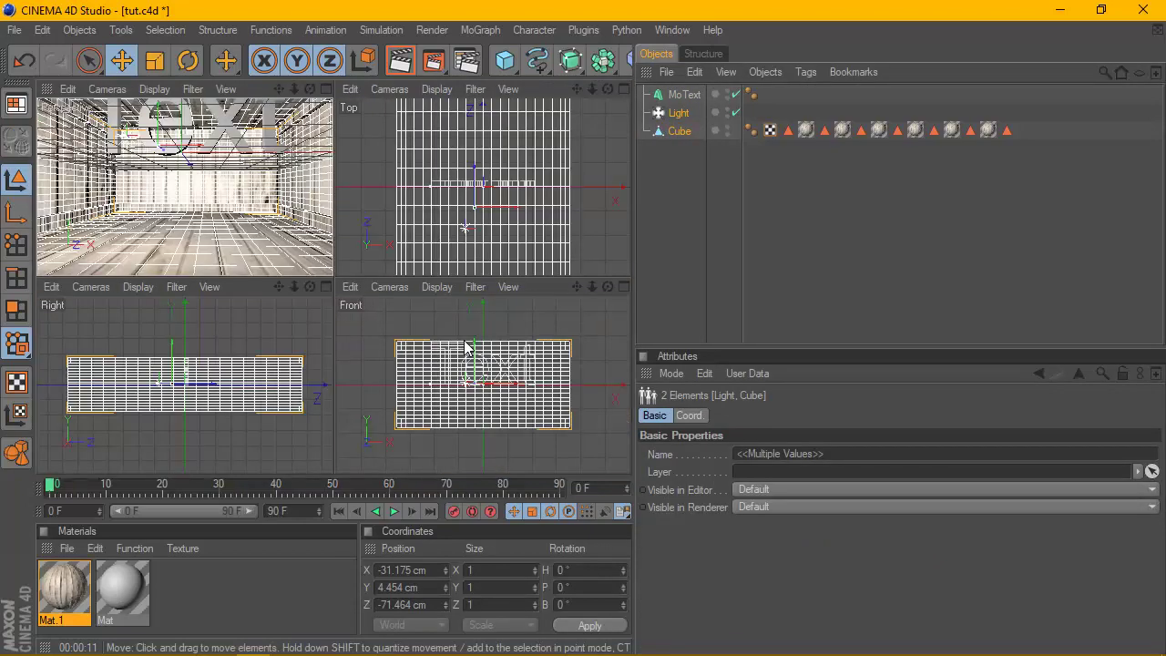
{"action": "left_click_drag", "start_coordinate": [512, 390], "coordinate": [521, 391]}
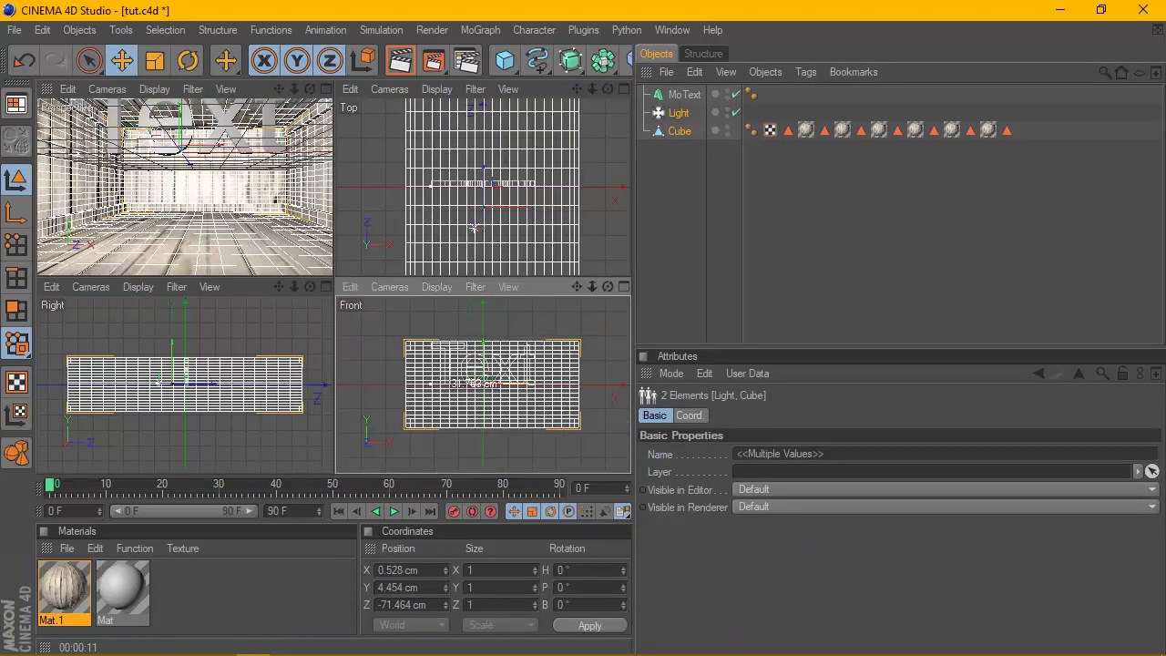
{"action": "left_click", "coordinate": [685, 95]}
{"action": "left_click", "coordinate": [779, 574]}
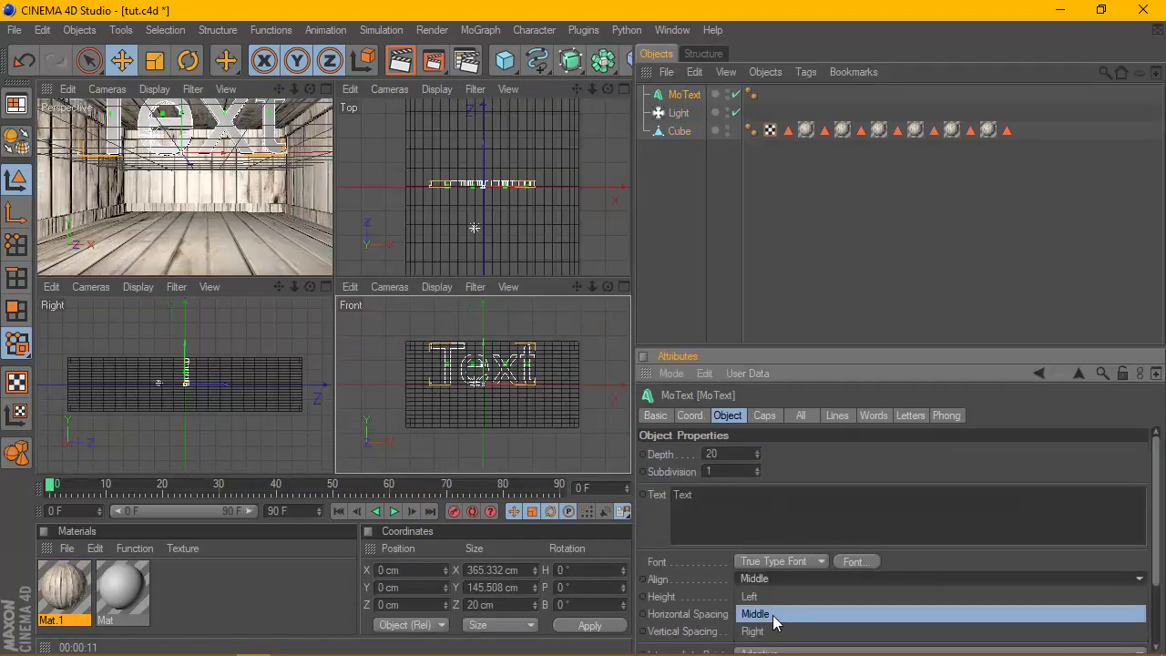
{"action": "left_click", "coordinate": [774, 619]}
{"action": "left_click_drag", "start_coordinate": [708, 222], "coordinate": [660, 113]}
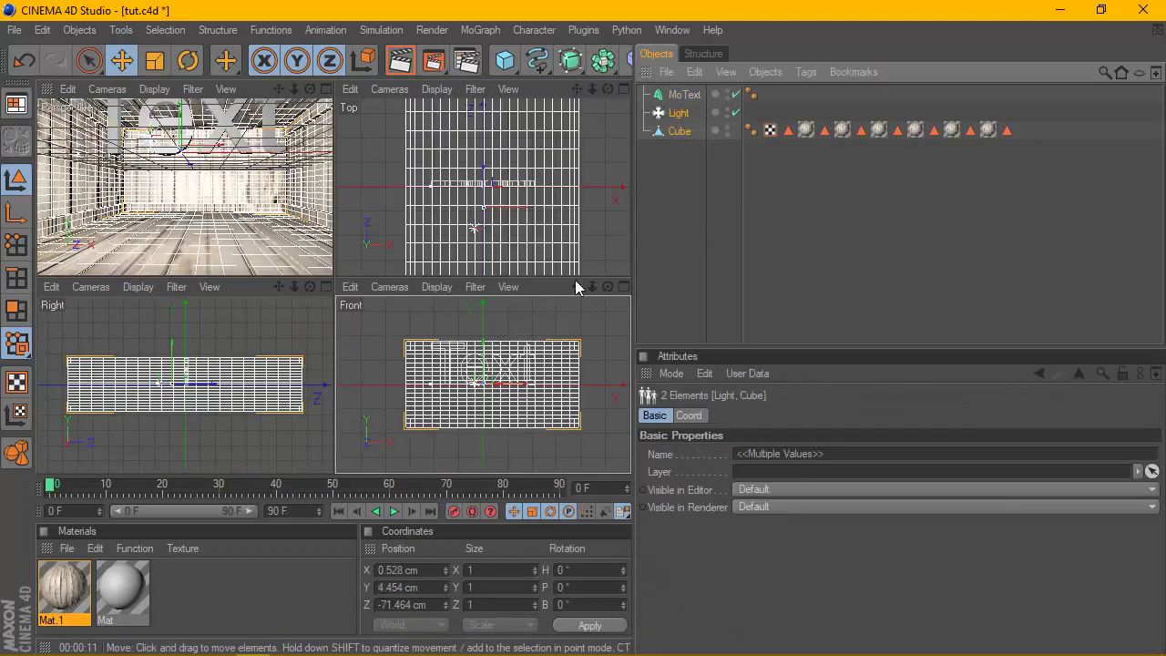
Step: Raise the room and light in the Front view so the text rests near the floor
{"action": "left_click", "coordinate": [624, 287]}
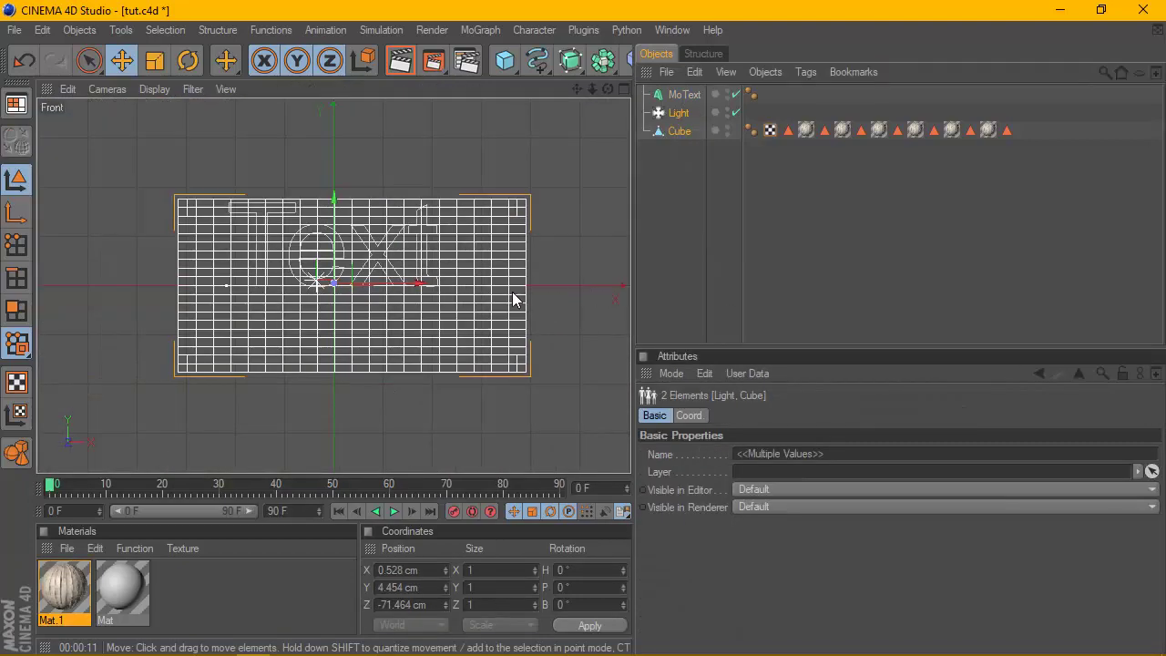
{"action": "scroll", "coordinate": [474, 297], "scroll_direction": "up", "scroll_amount": 3}
{"action": "left_click_drag", "start_coordinate": [325, 274], "coordinate": [334, 116]}
{"action": "left_click", "coordinate": [624, 88]}
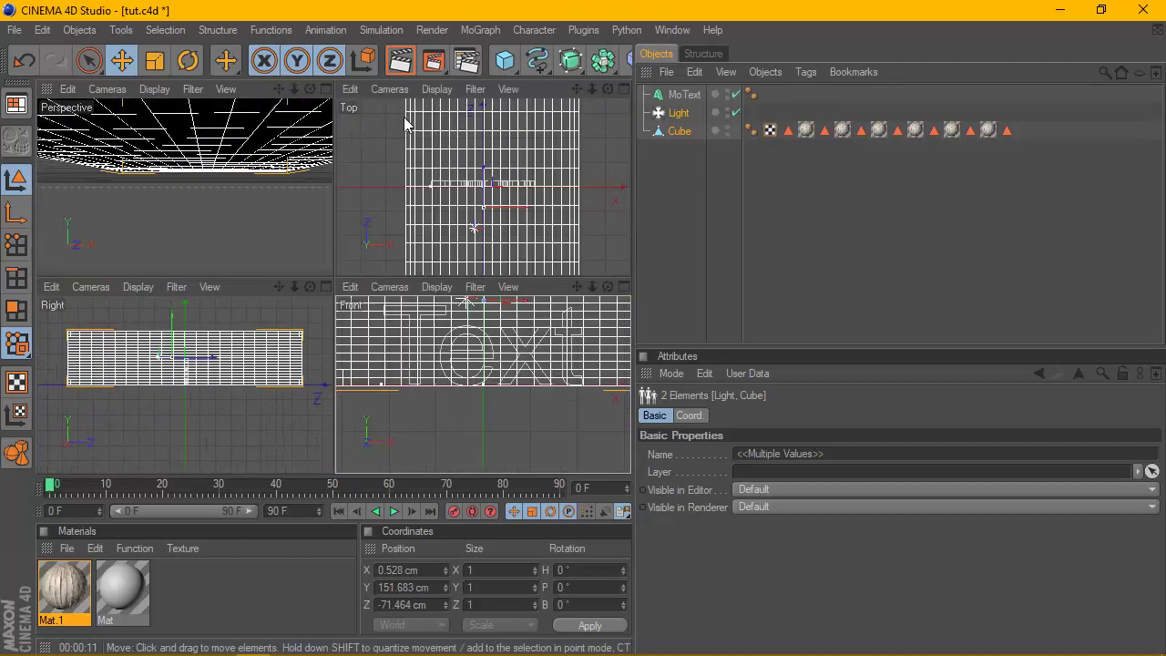
{"action": "key", "text": "F1"}
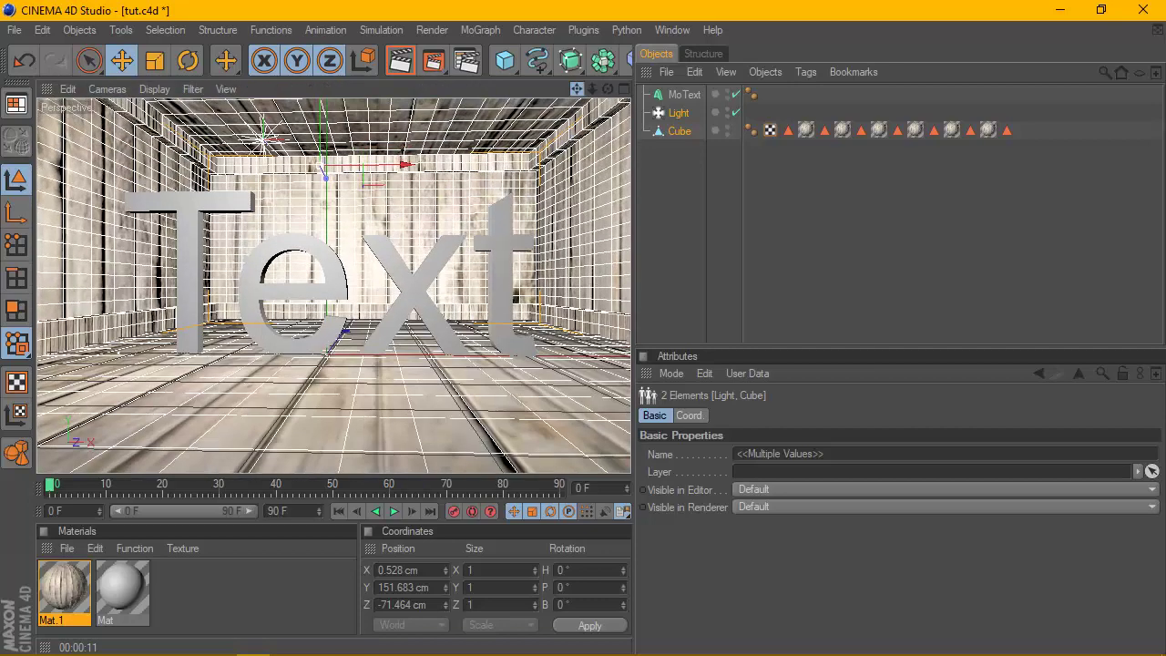
Step: Change the MoText's text to 'LOVE'
{"action": "left_click", "coordinate": [682, 135]}
{"action": "left_click", "coordinate": [684, 95]}
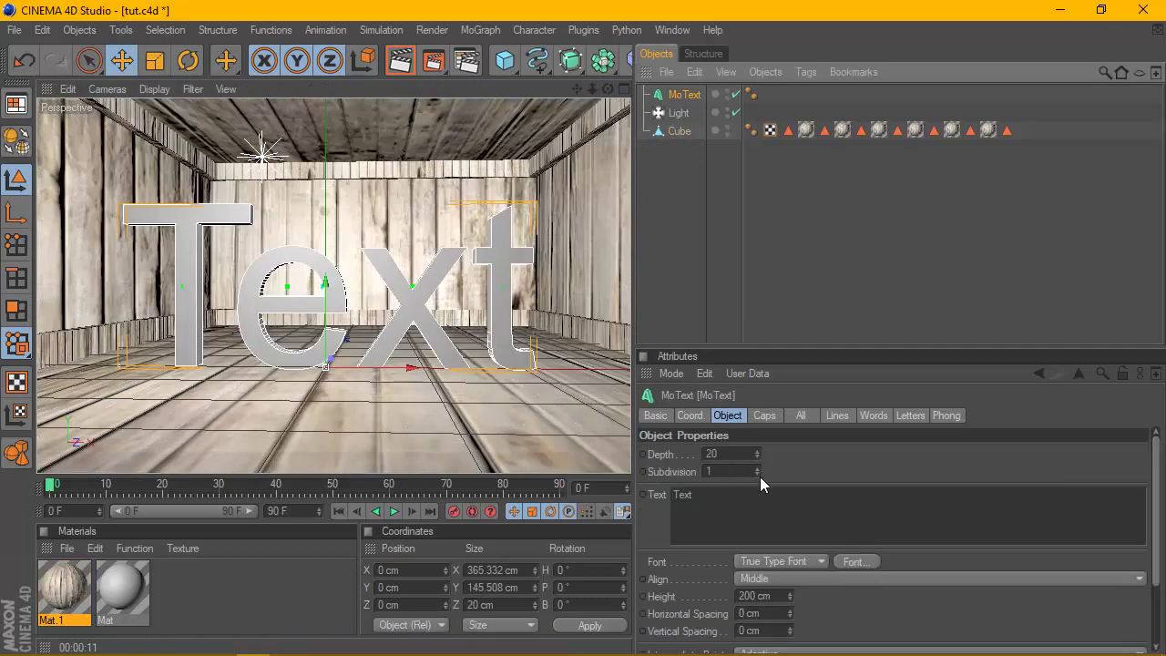
{"action": "left_click", "coordinate": [725, 505]}
{"action": "type", "text": "LOVE"}
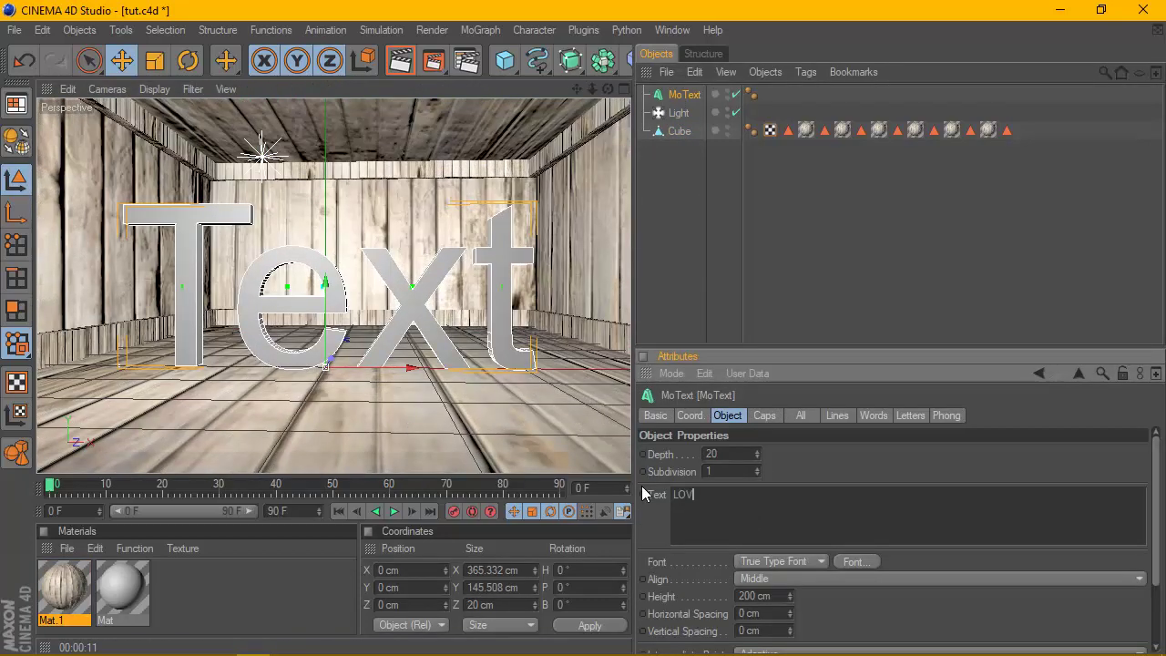
{"action": "left_click", "coordinate": [681, 95]}
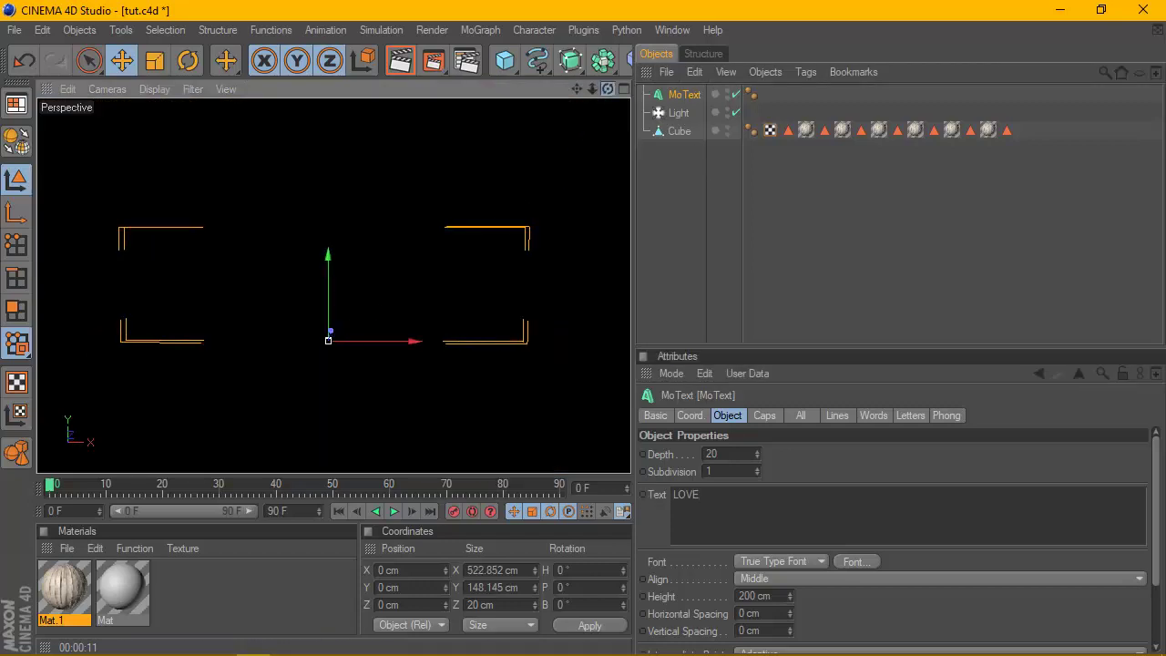
Step: In the four-view layout, move the LOVE text back along Z toward the back wall
{"action": "mouse_move", "coordinate": [630, 229]}
{"action": "left_mouse_down"}
{"action": "mouse_move", "coordinate": [789, 227]}
{"action": "mouse_move", "coordinate": [723, 216]}
{"action": "left_mouse_up"}
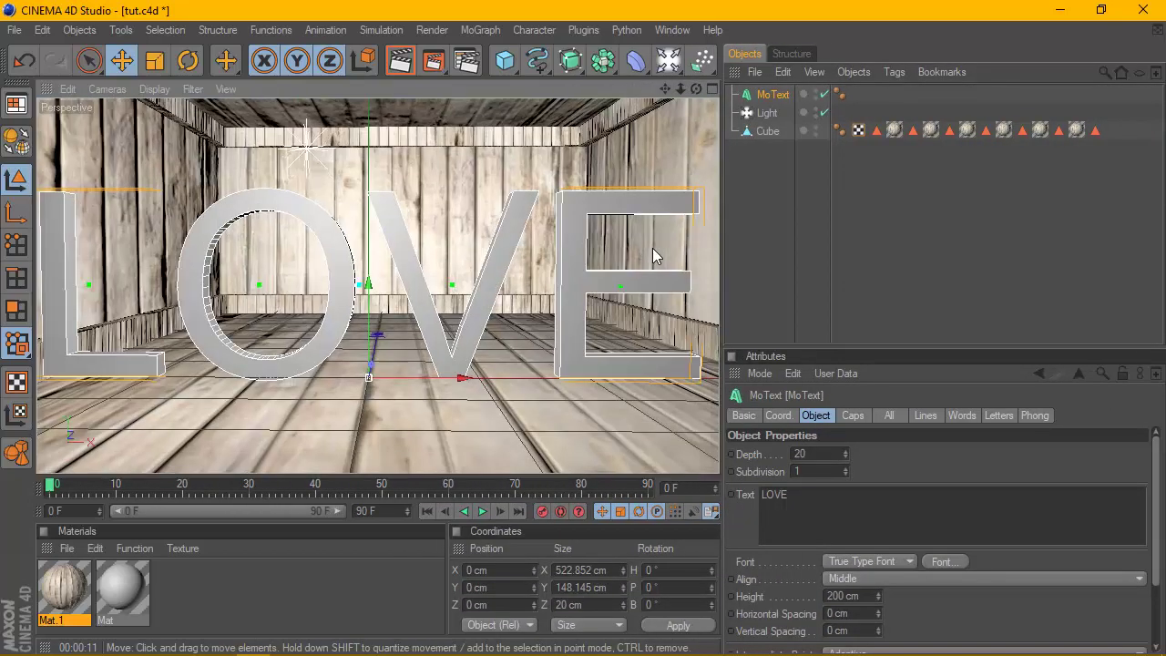
{"action": "left_click", "coordinate": [713, 89]}
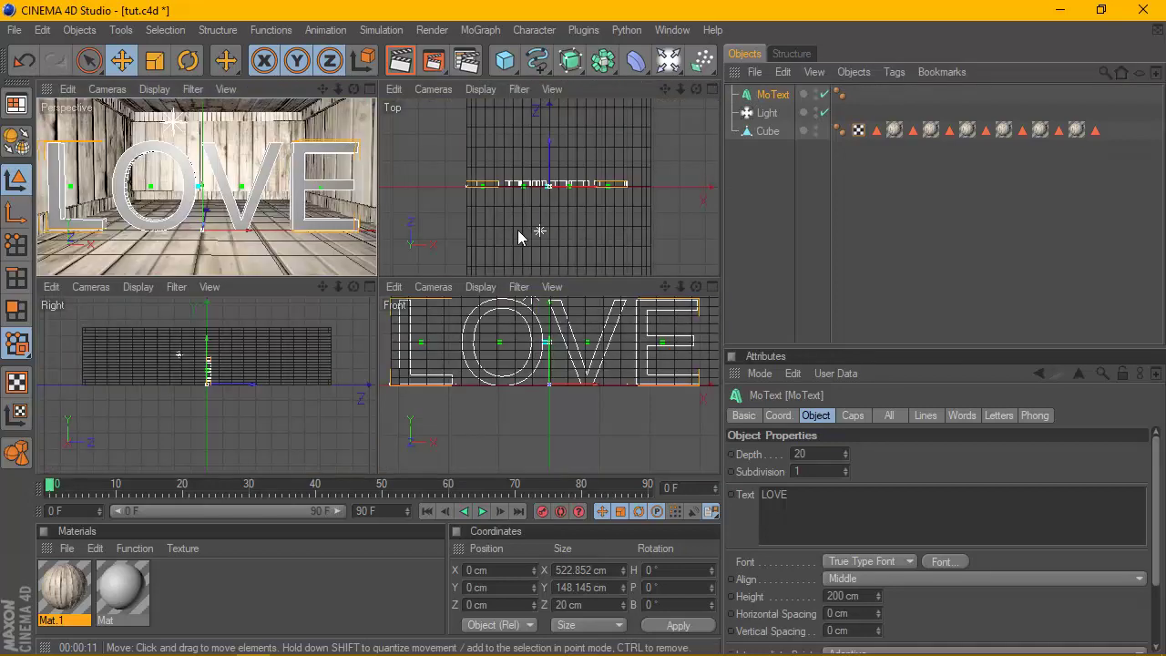
{"action": "left_click_drag", "start_coordinate": [247, 377], "coordinate": [178, 354]}
{"action": "left_click_drag", "start_coordinate": [273, 385], "coordinate": [290, 385]}
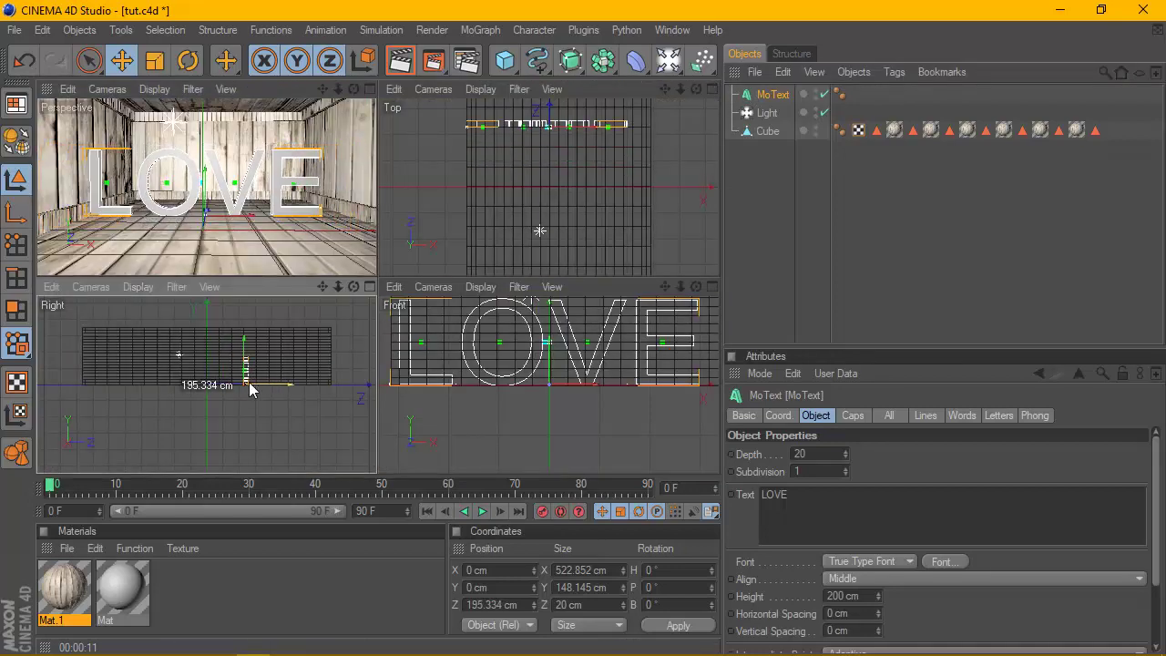
{"action": "left_click", "coordinate": [369, 88]}
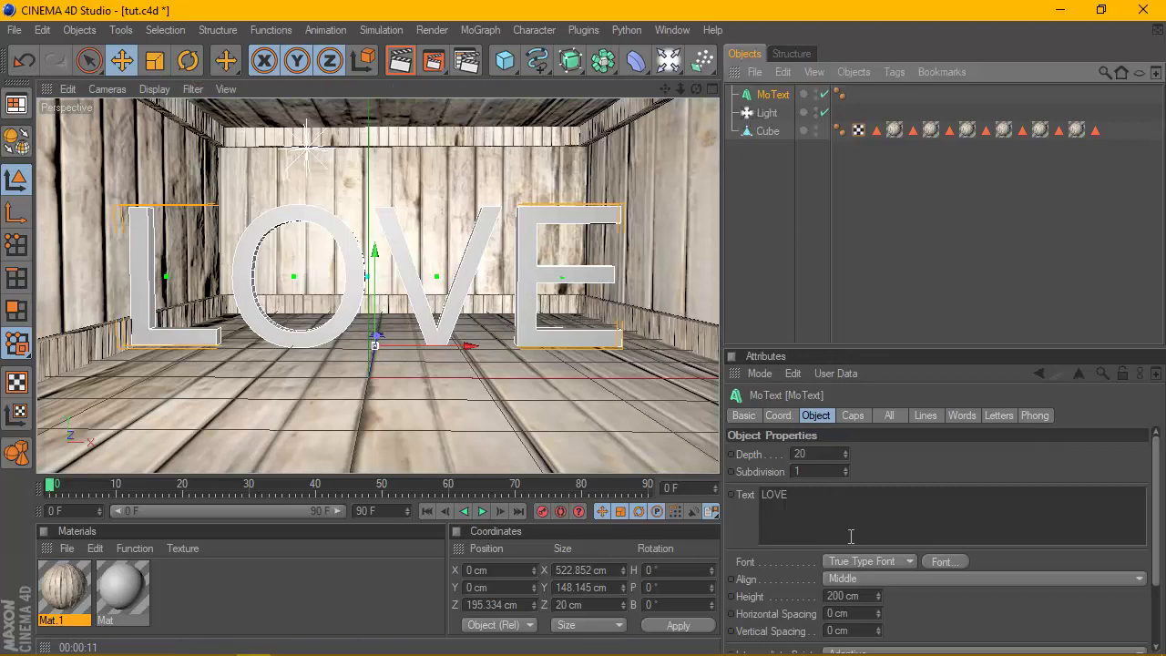
Step: Set the MoText height to 100 cm
{"action": "double_click", "coordinate": [877, 596]}
{"action": "type", "text": "100"}
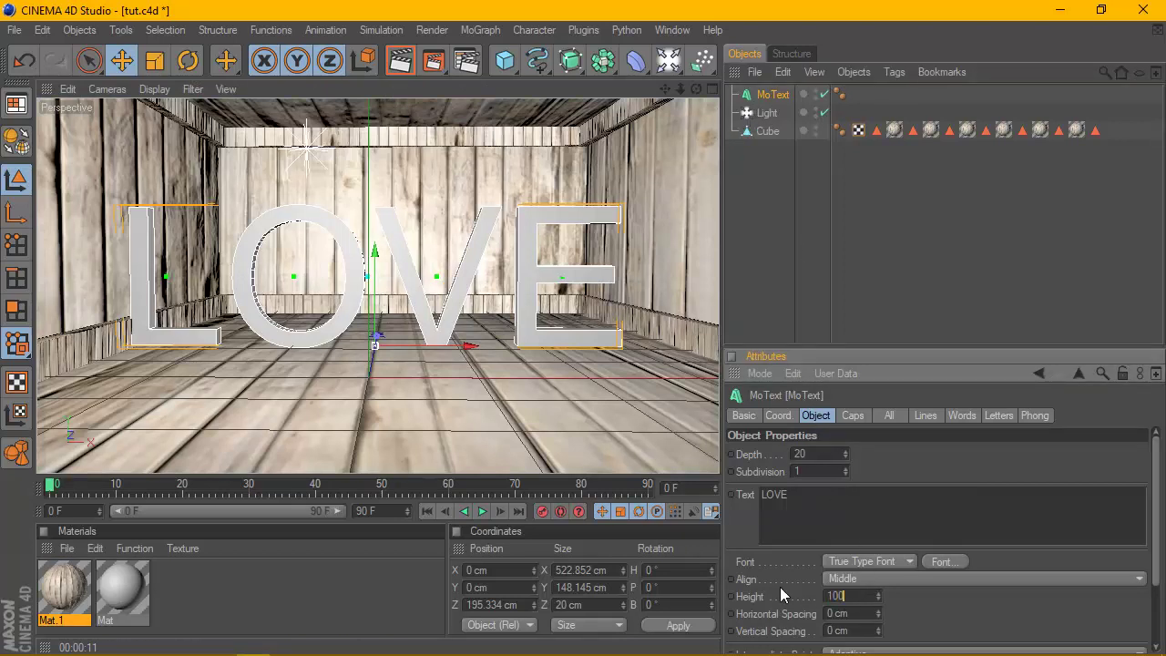
{"action": "key", "text": "Return"}
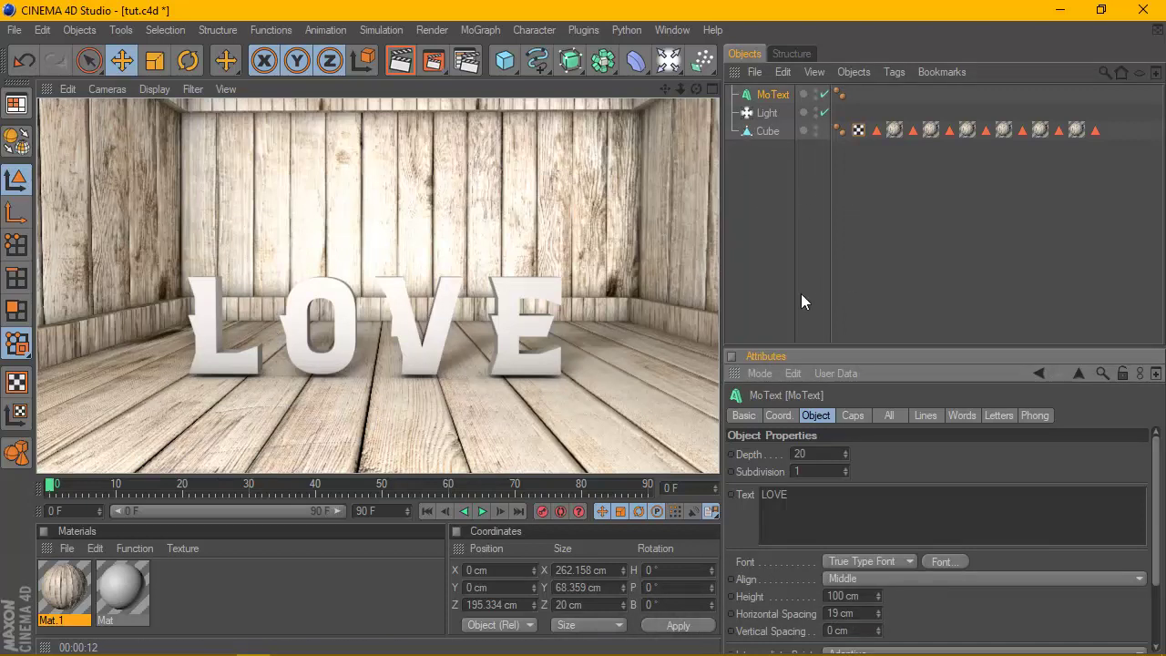
Step: Widen LOVE's horizontal spacing to 20 cm, then create new material Mat.2 with a Huge preview
{"action": "left_click", "coordinate": [878, 610]}
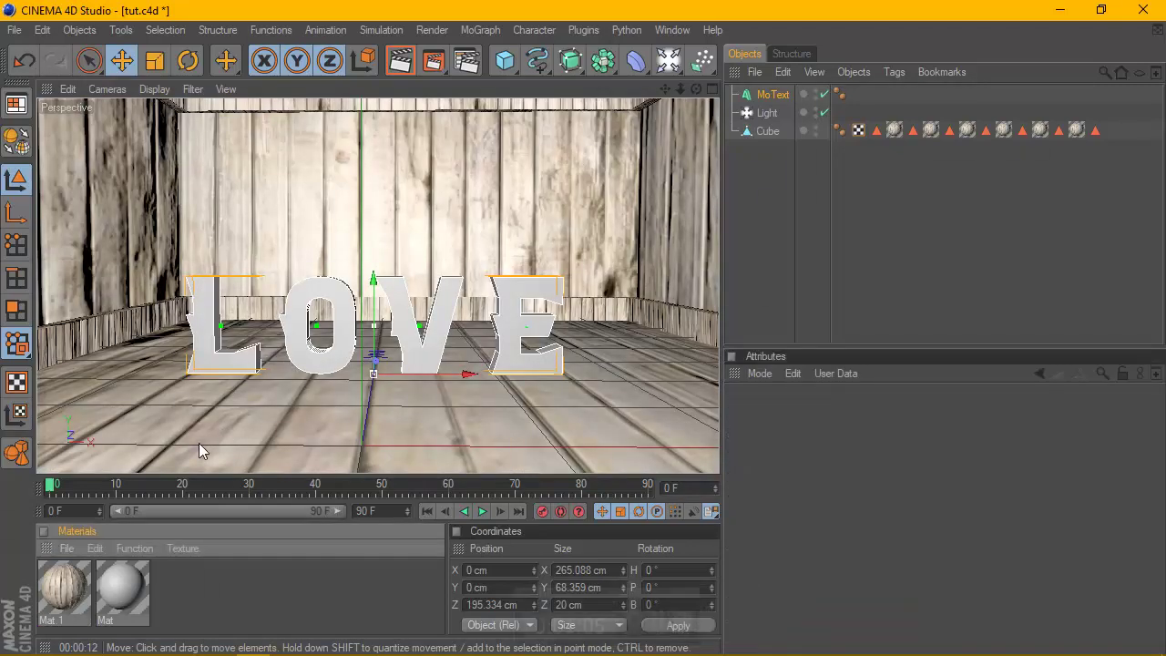
{"action": "left_click", "coordinate": [67, 547]}
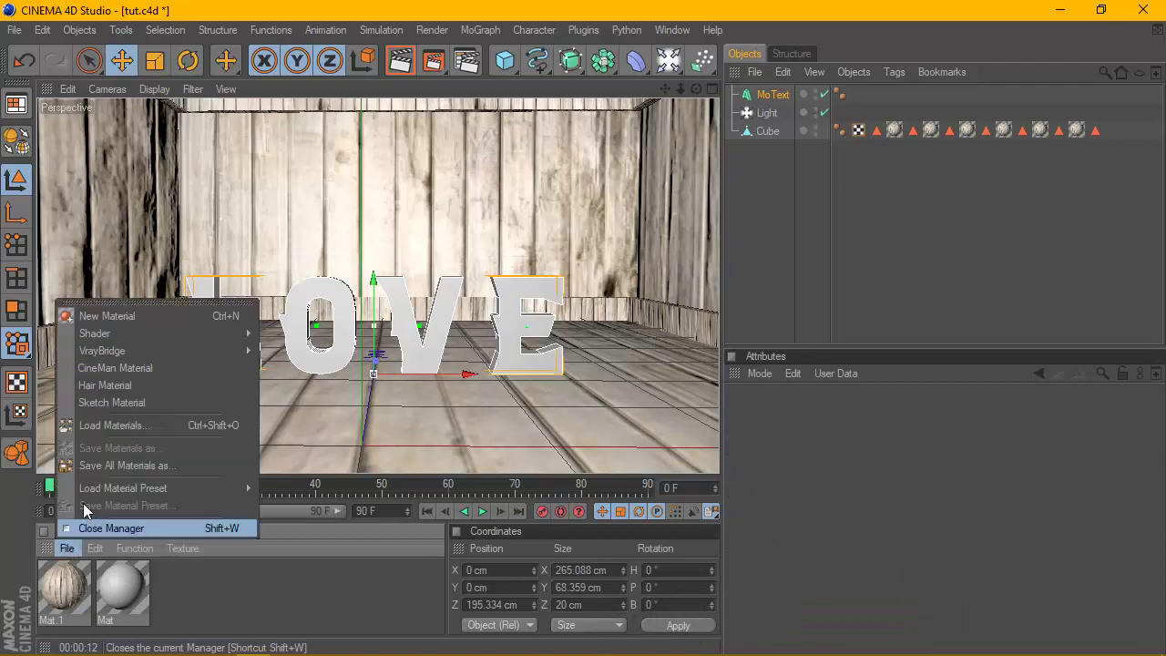
{"action": "left_click", "coordinate": [116, 316]}
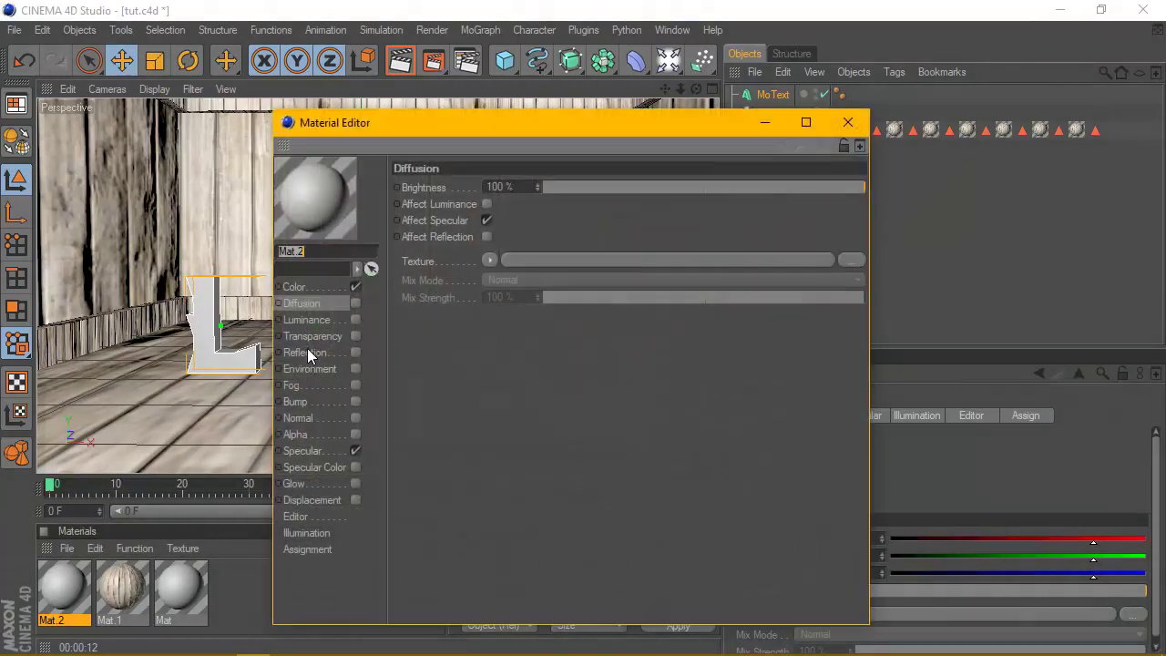
{"action": "right_click", "coordinate": [319, 211]}
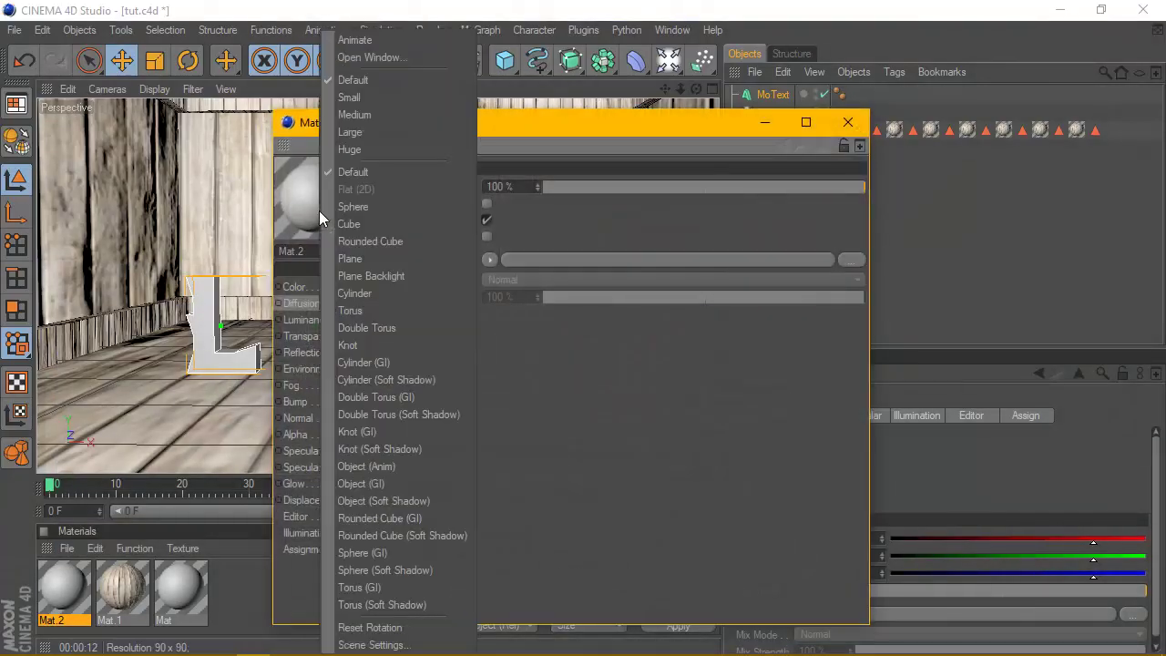
{"action": "left_click", "coordinate": [365, 151]}
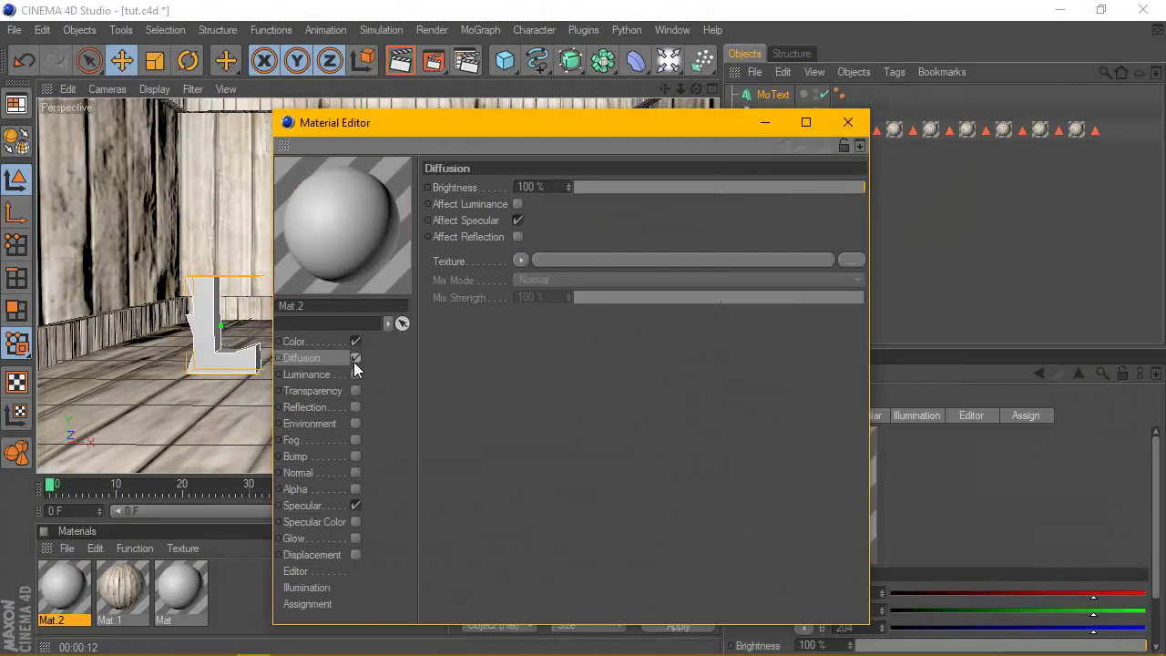
Step: Load a Tiles shader into Diffusion and choose the Lines 1 stripe pattern
{"action": "left_click", "coordinate": [520, 260]}
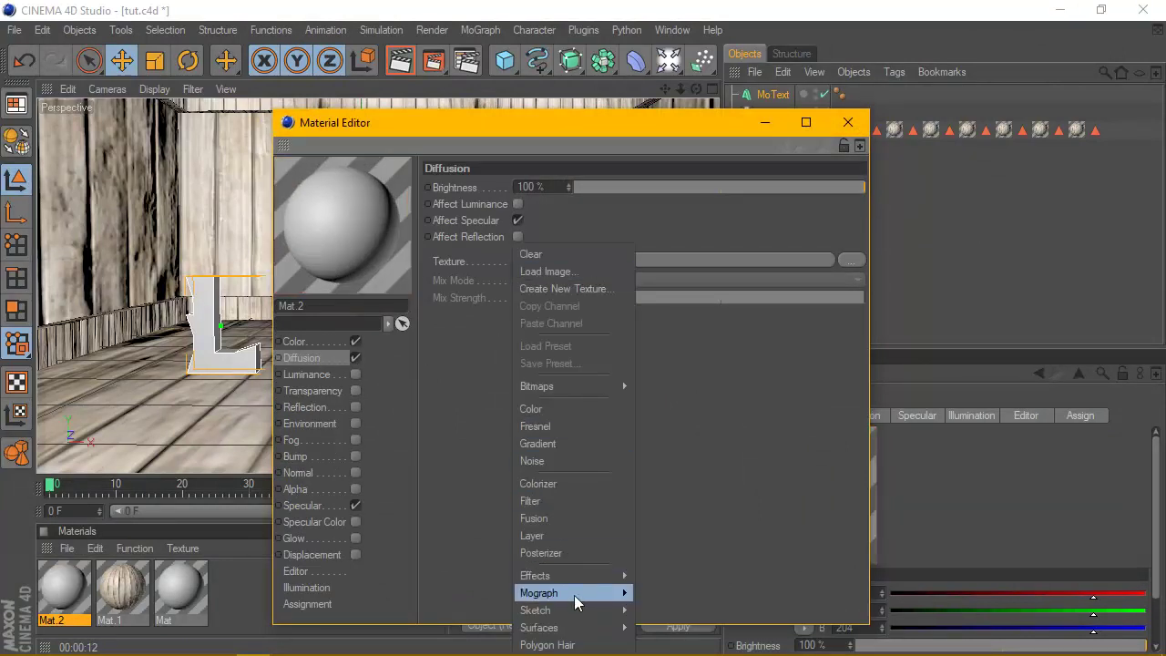
{"action": "mouse_move", "coordinate": [540, 628]}
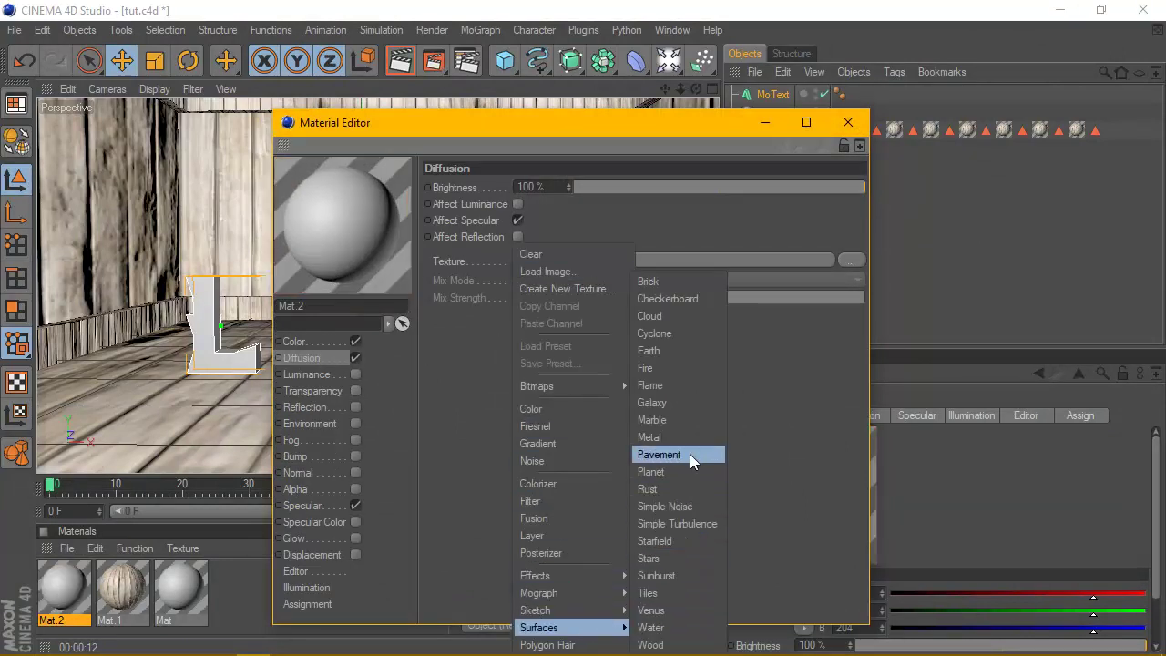
{"action": "left_click", "coordinate": [673, 590]}
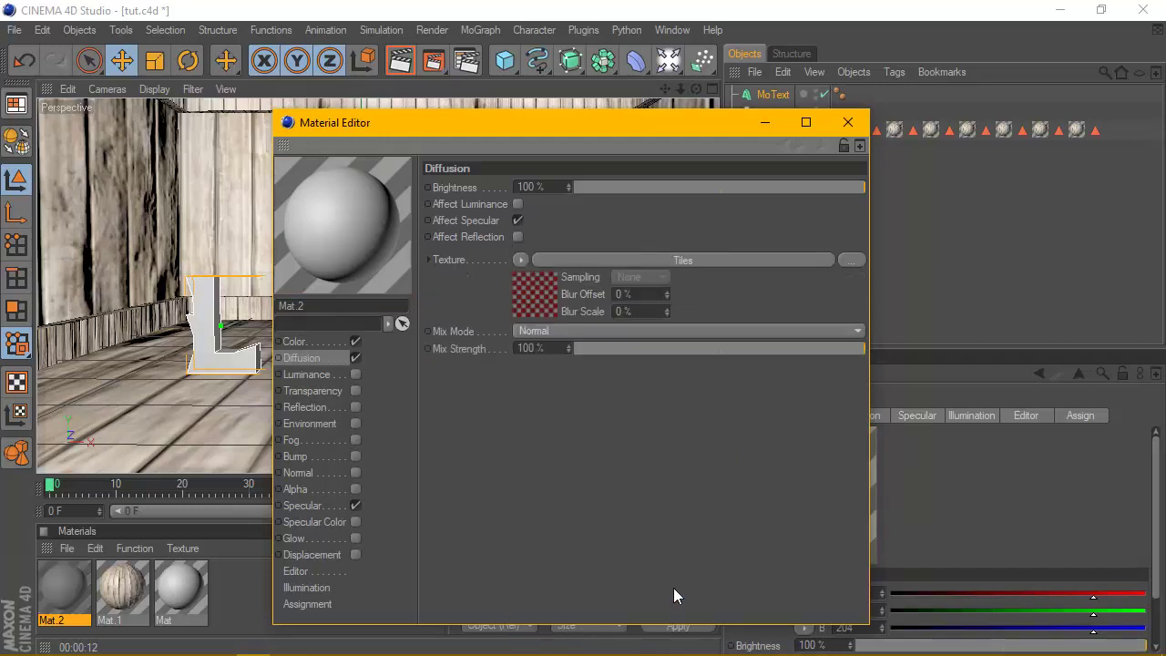
{"action": "left_click", "coordinate": [552, 299]}
{"action": "left_click", "coordinate": [553, 352]}
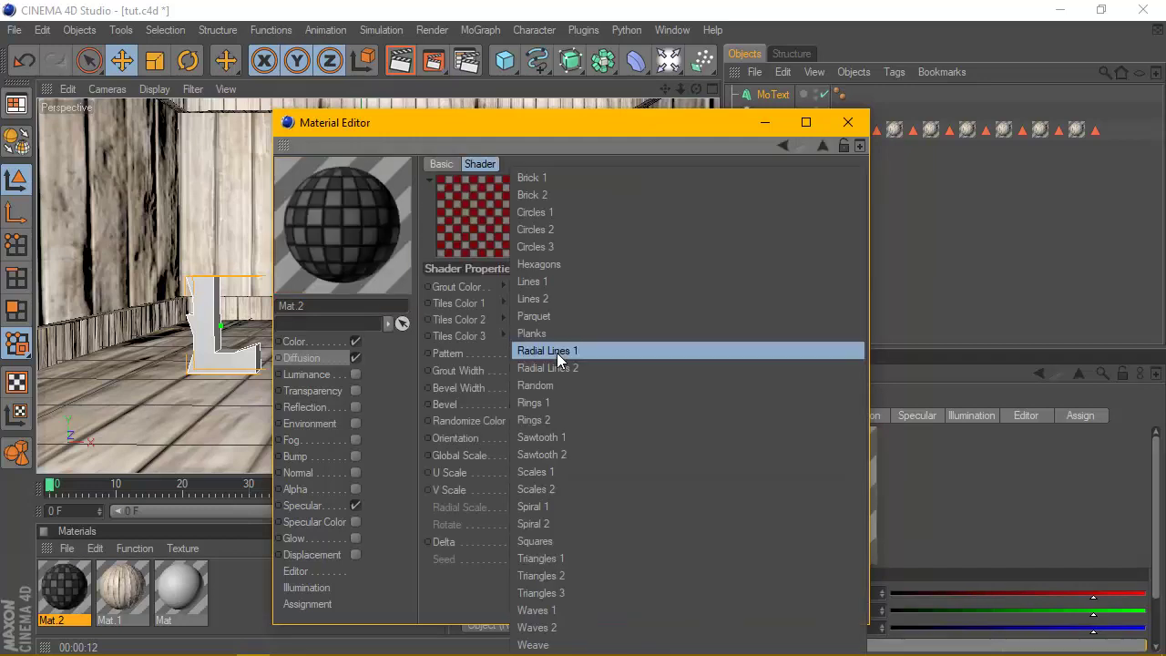
{"action": "left_click", "coordinate": [503, 335]}
{"action": "left_click", "coordinate": [550, 353]}
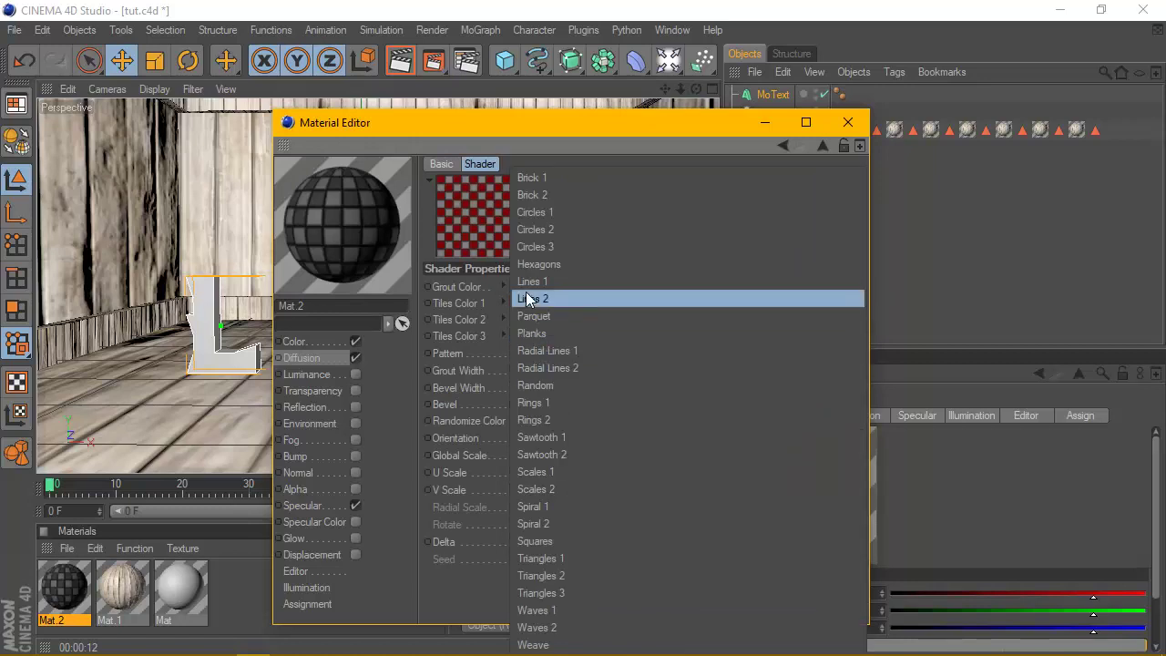
{"action": "left_click", "coordinate": [547, 297]}
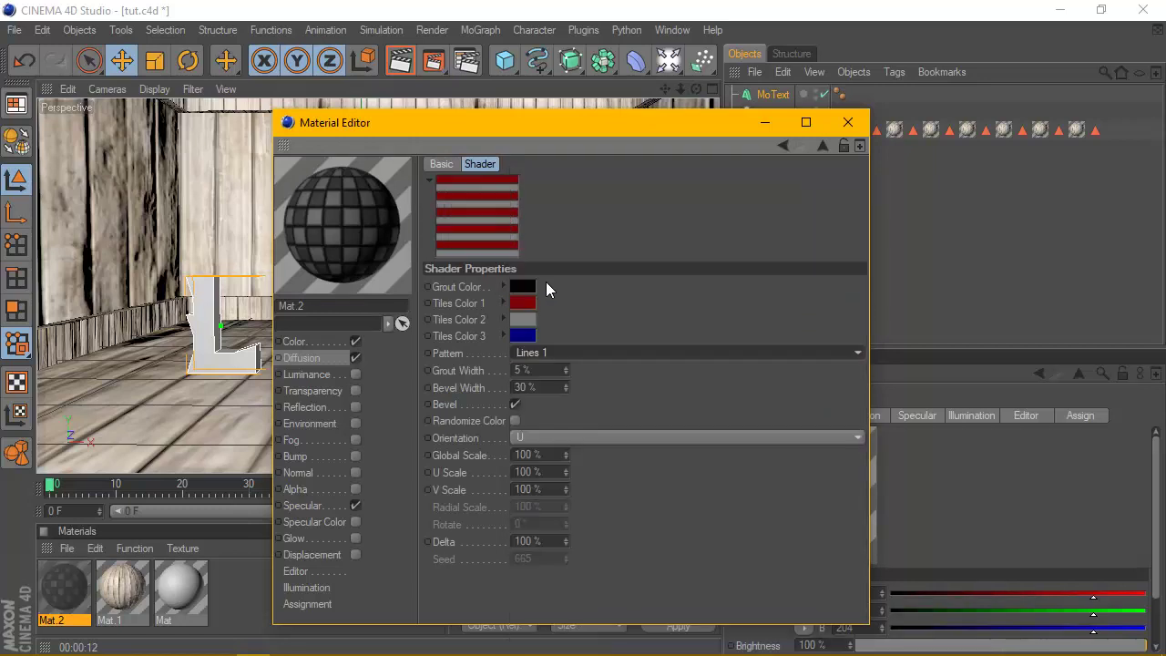
Step: Set the tile colours: third black, second white, first black
{"action": "left_click", "coordinate": [526, 339]}
{"action": "left_click", "coordinate": [499, 421]}
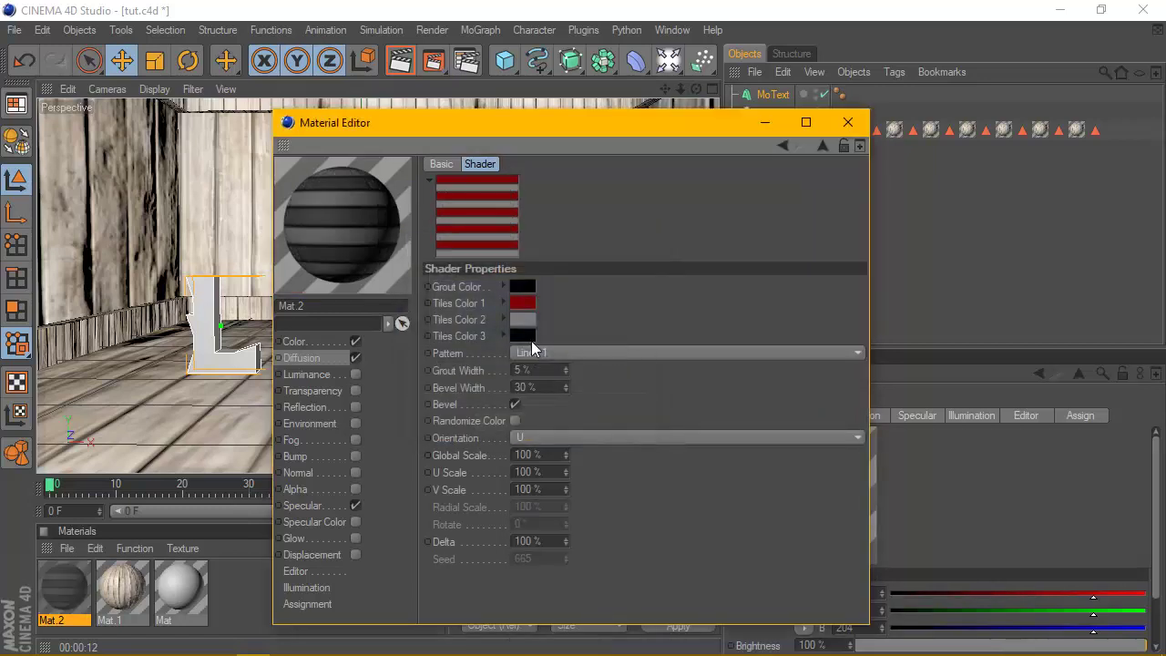
{"action": "left_click", "coordinate": [524, 322]}
{"action": "left_click", "coordinate": [463, 262]}
{"action": "left_click", "coordinate": [490, 412]}
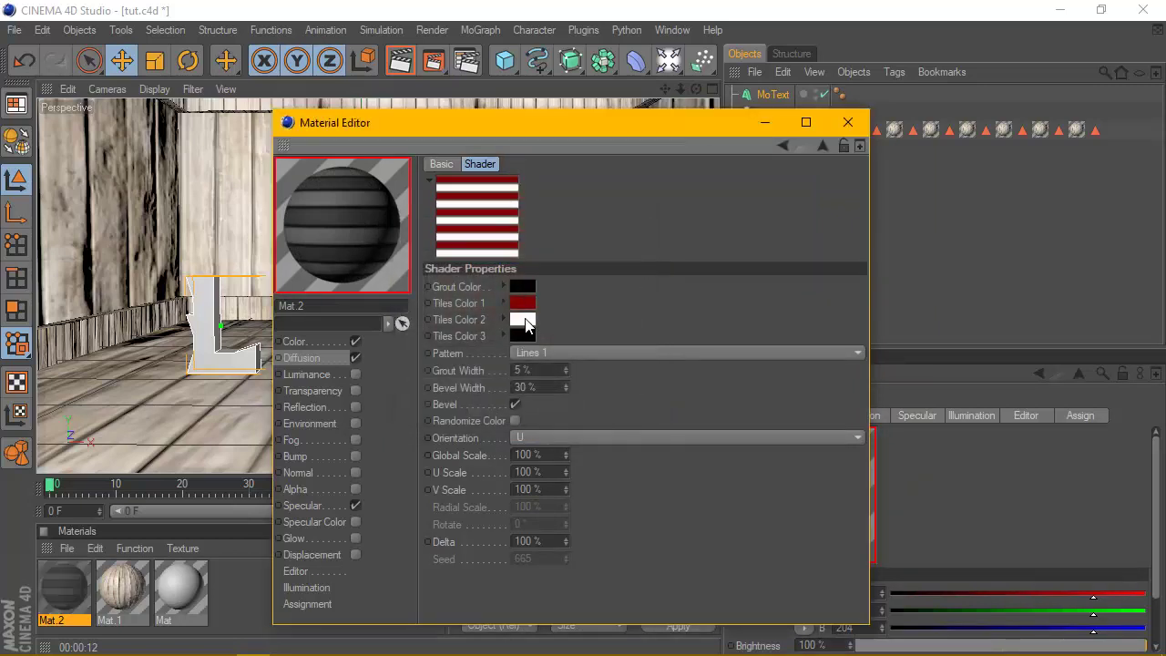
{"action": "left_click", "coordinate": [474, 348]}
{"action": "left_click", "coordinate": [490, 384]}
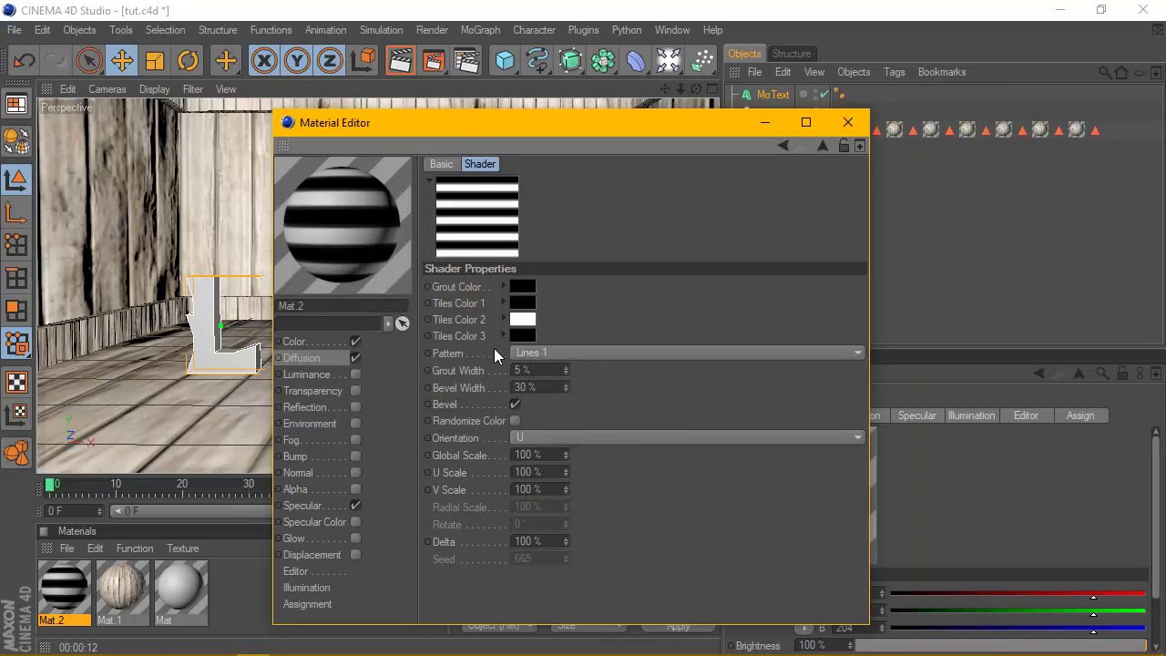
Step: Set the Tiles grout width to 0% and bevel width to 30%
{"action": "left_click", "coordinate": [569, 373]}
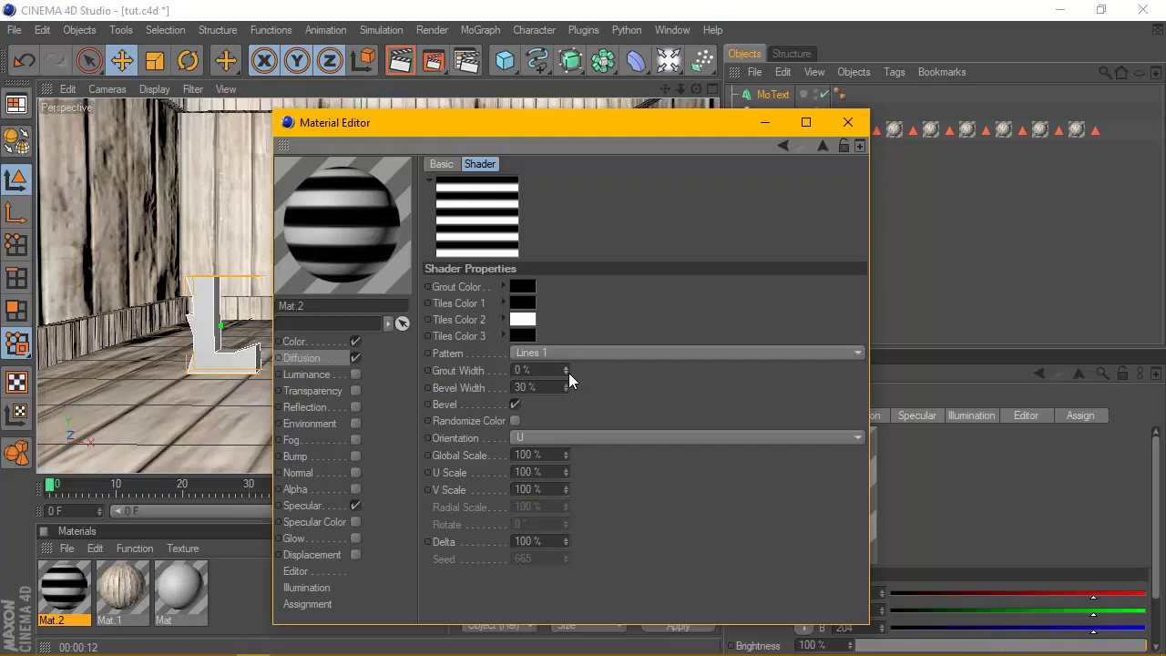
{"action": "left_click_drag", "start_coordinate": [569, 372], "coordinate": [477, 373]}
{"action": "type", "text": "0"}
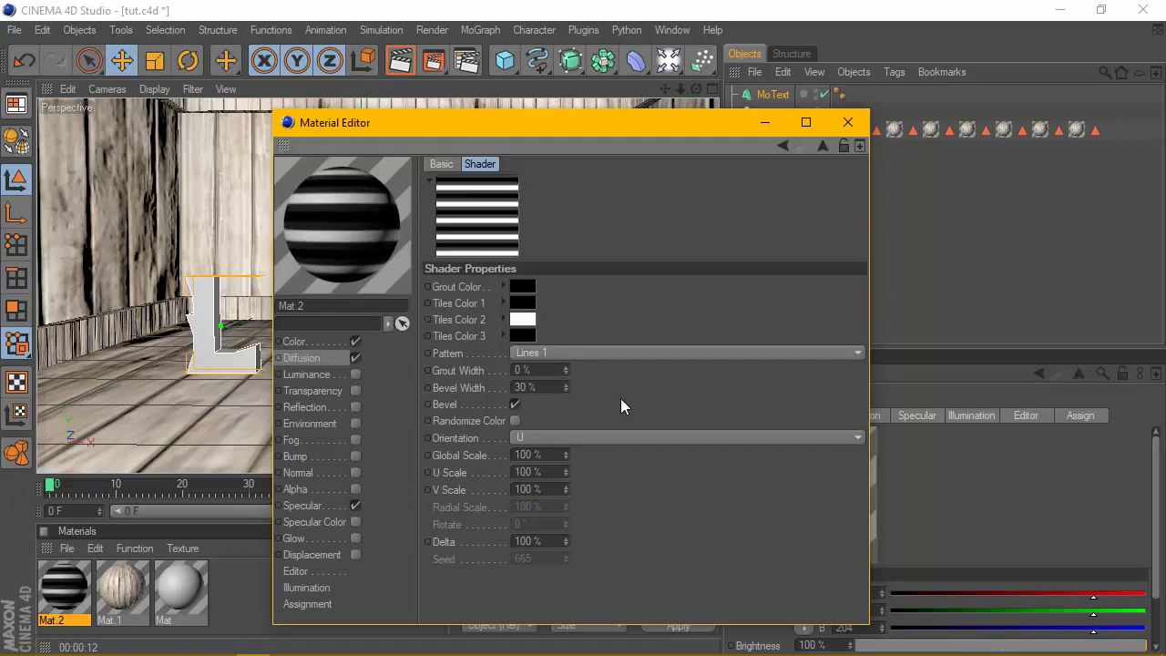
{"action": "key", "text": "Tab"}
{"action": "type", "text": "1"}
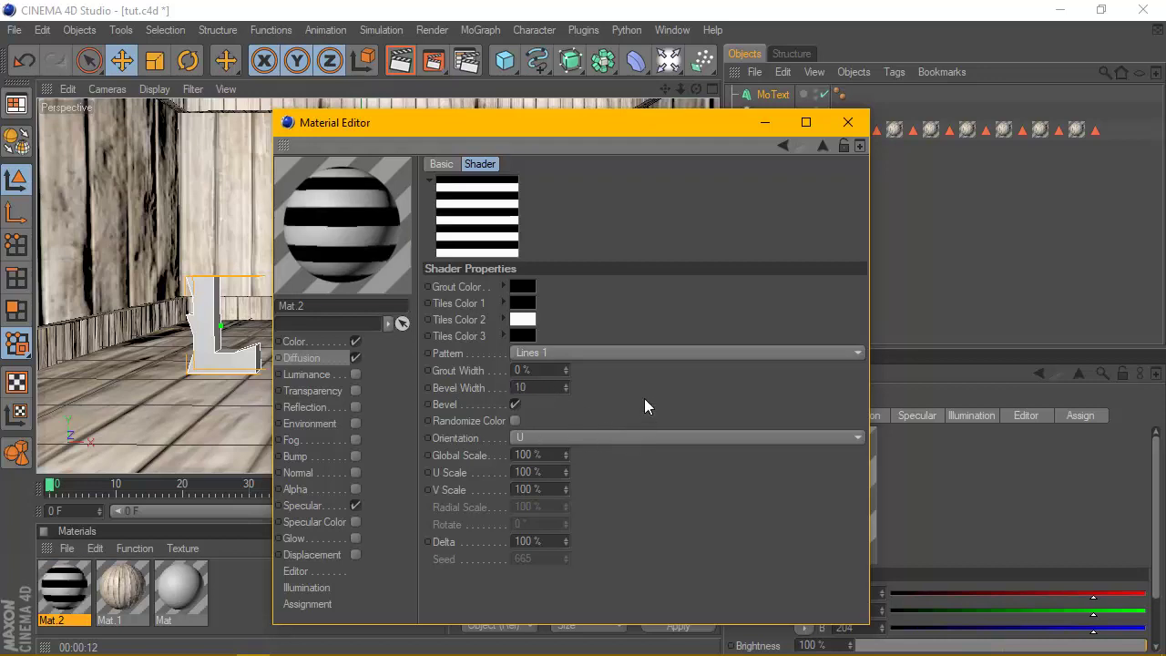
{"action": "key", "text": "BackSpace"}
{"action": "key", "text": "BackSpace"}
{"action": "type", "text": "3"}
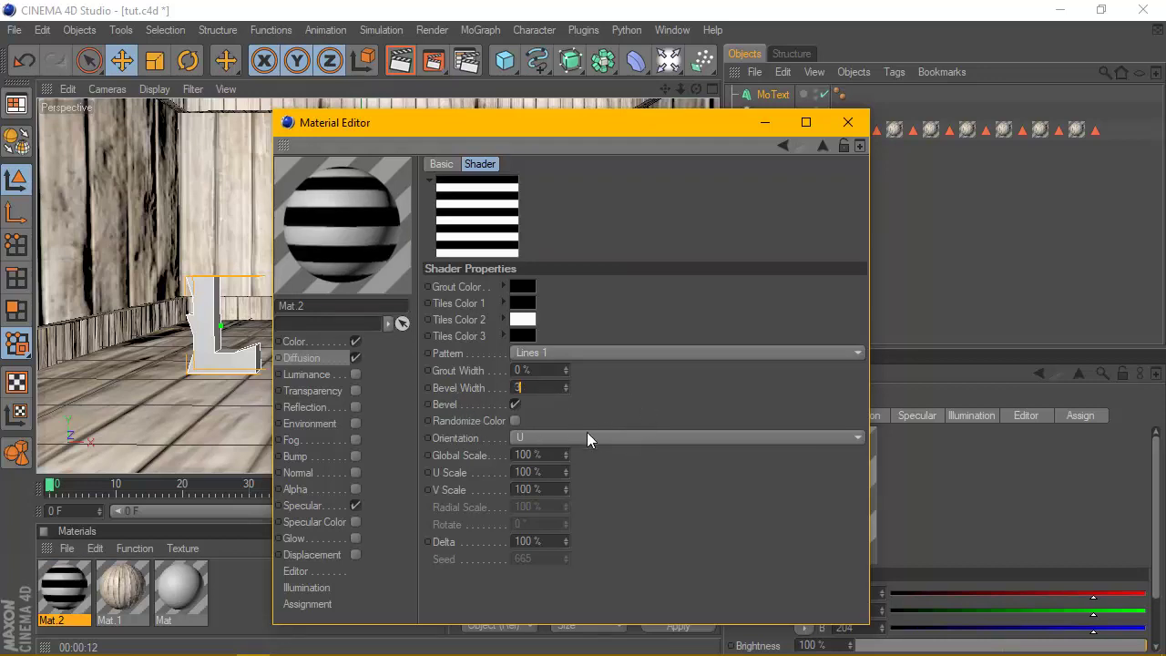
{"action": "type", "text": "0"}
{"action": "key", "text": "Return"}
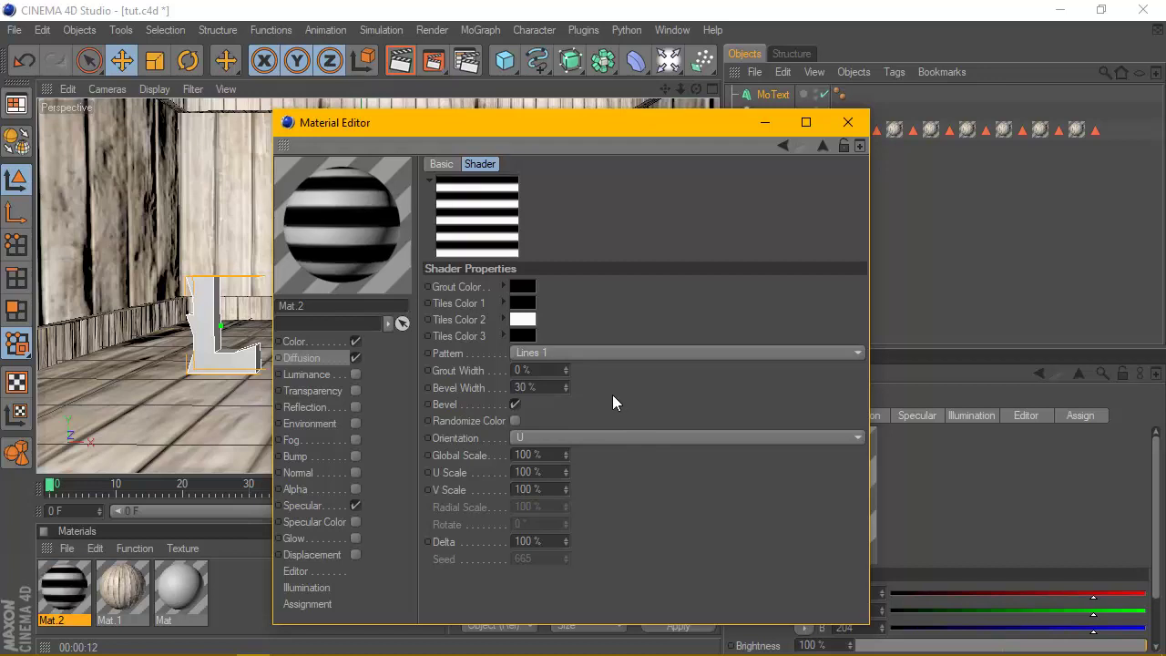
Step: Set the Diffusion channel's Mix Strength to 30%
{"action": "left_click", "coordinate": [345, 355]}
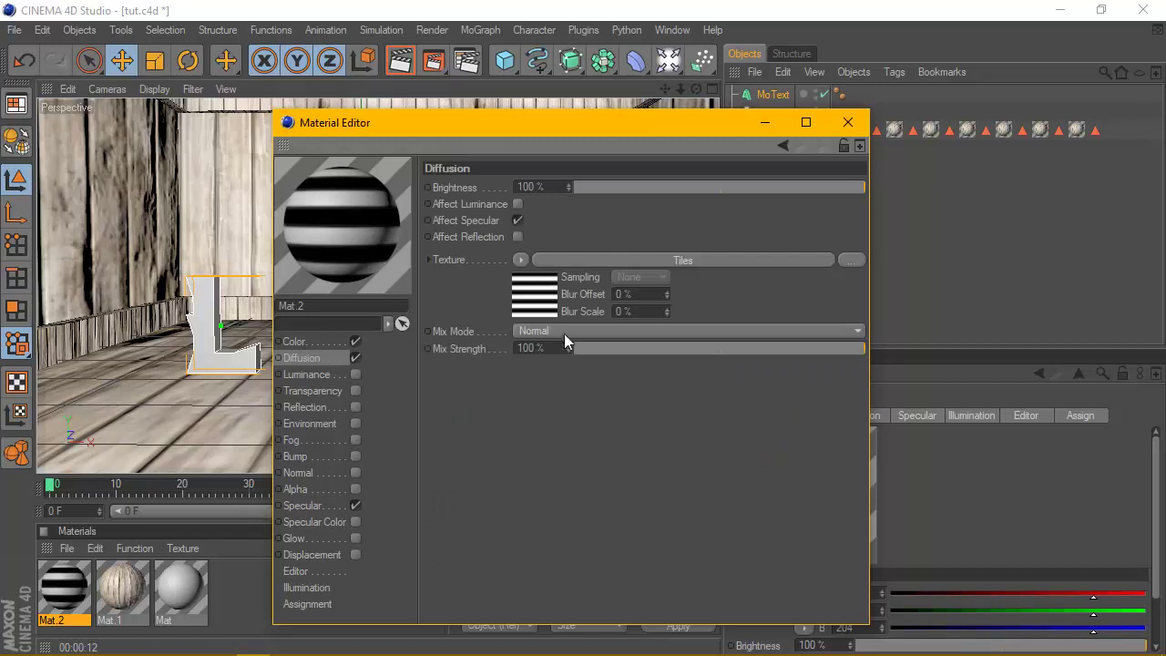
{"action": "double_click", "coordinate": [530, 348]}
{"action": "type", "text": "20"}
{"action": "key", "text": "Return"}
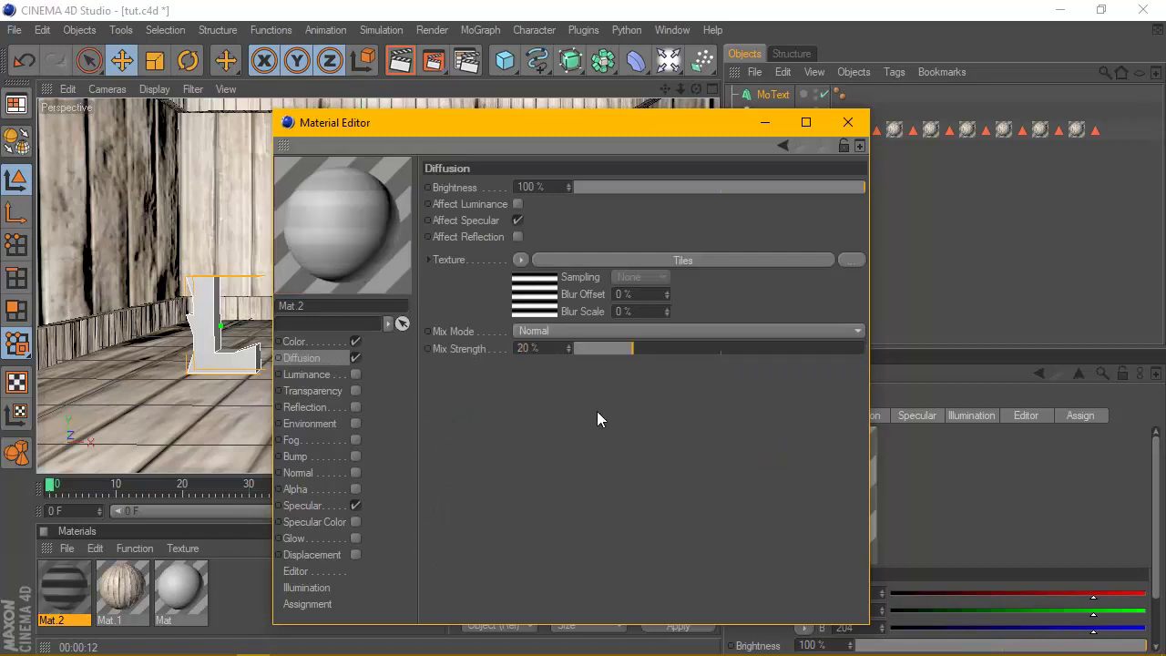
{"action": "type", "text": "50"}
{"action": "key", "text": "Return"}
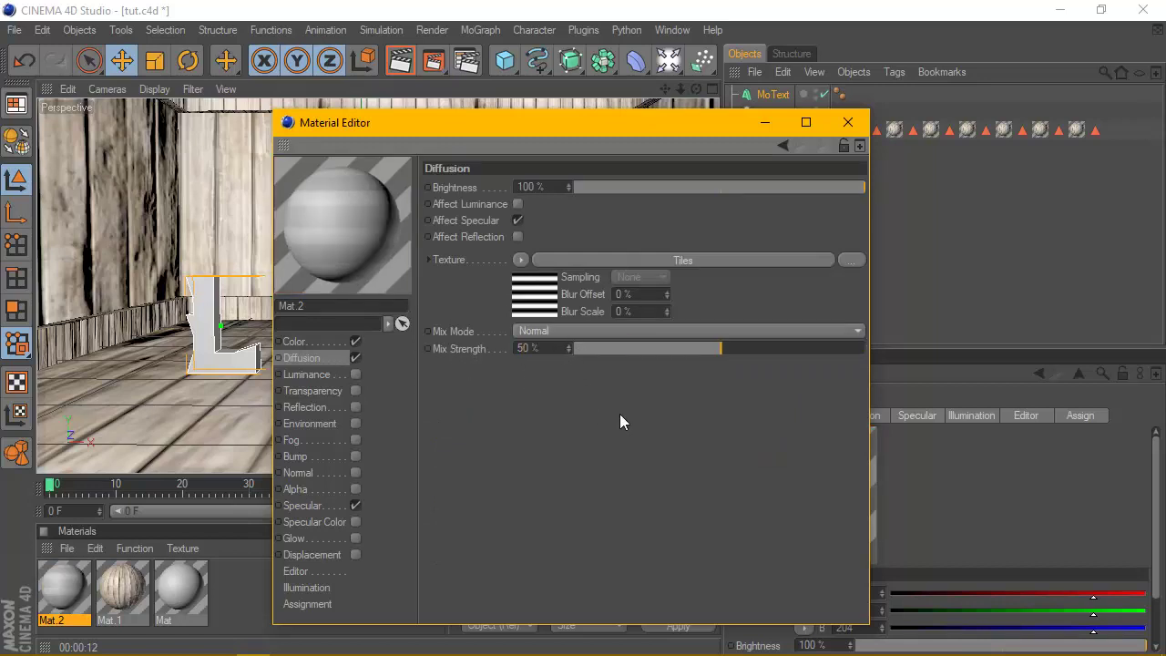
{"action": "double_click", "coordinate": [530, 348]}
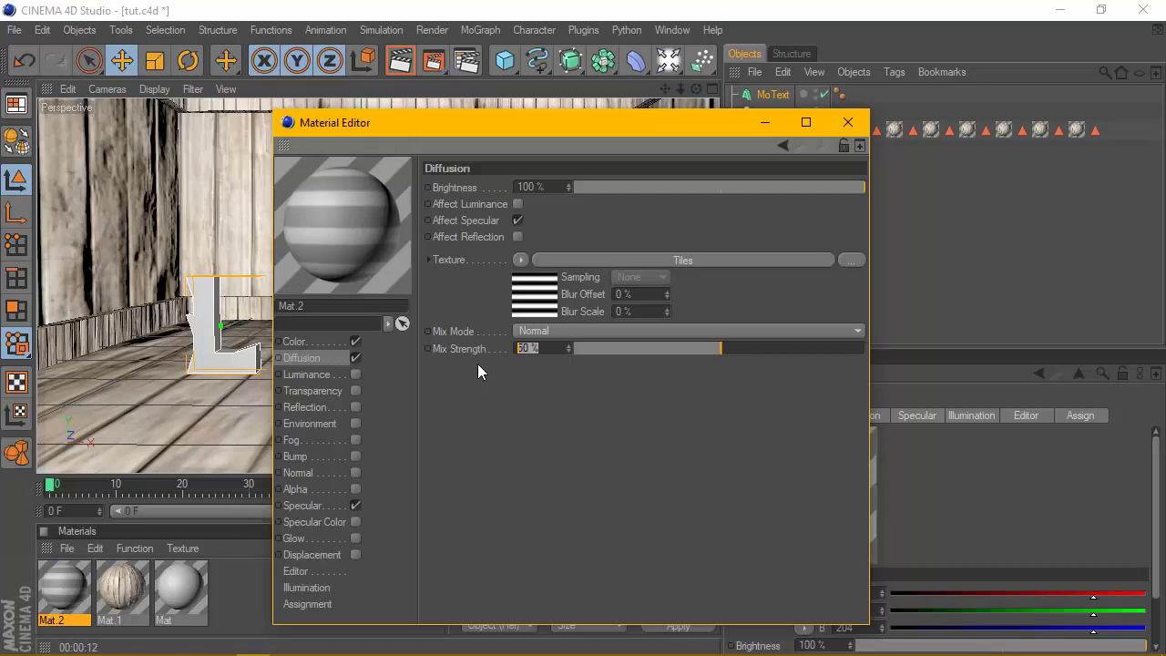
{"action": "type", "text": "25"}
{"action": "key", "text": "Return"}
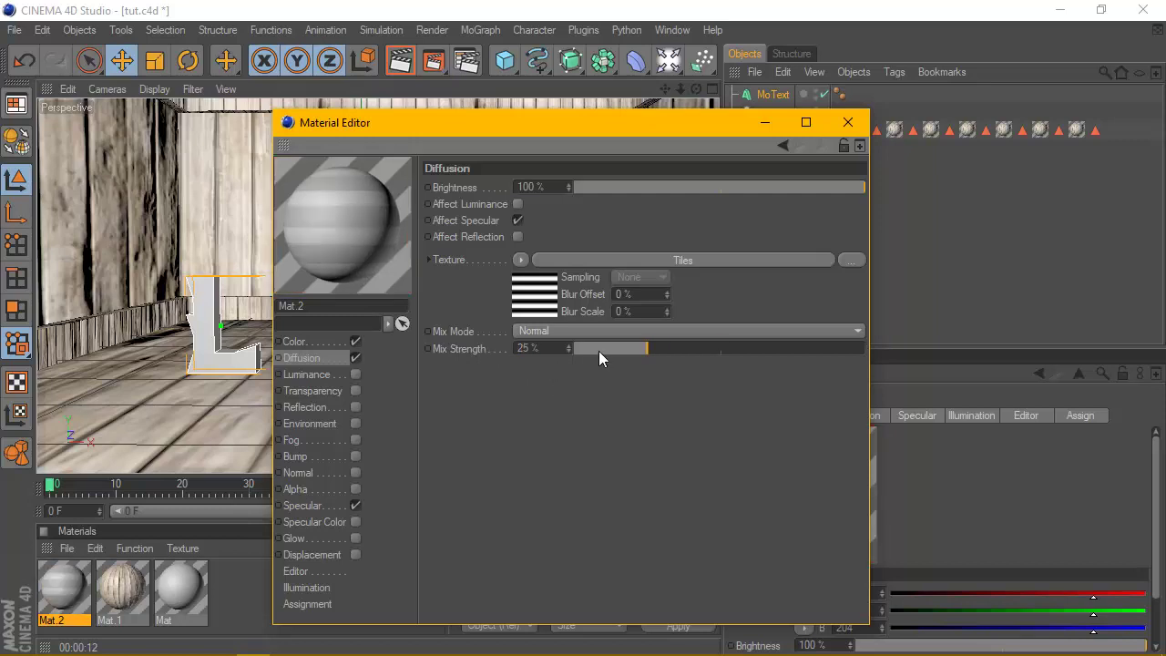
{"action": "double_click", "coordinate": [562, 356]}
{"action": "type", "text": "30"}
{"action": "key", "text": "Return"}
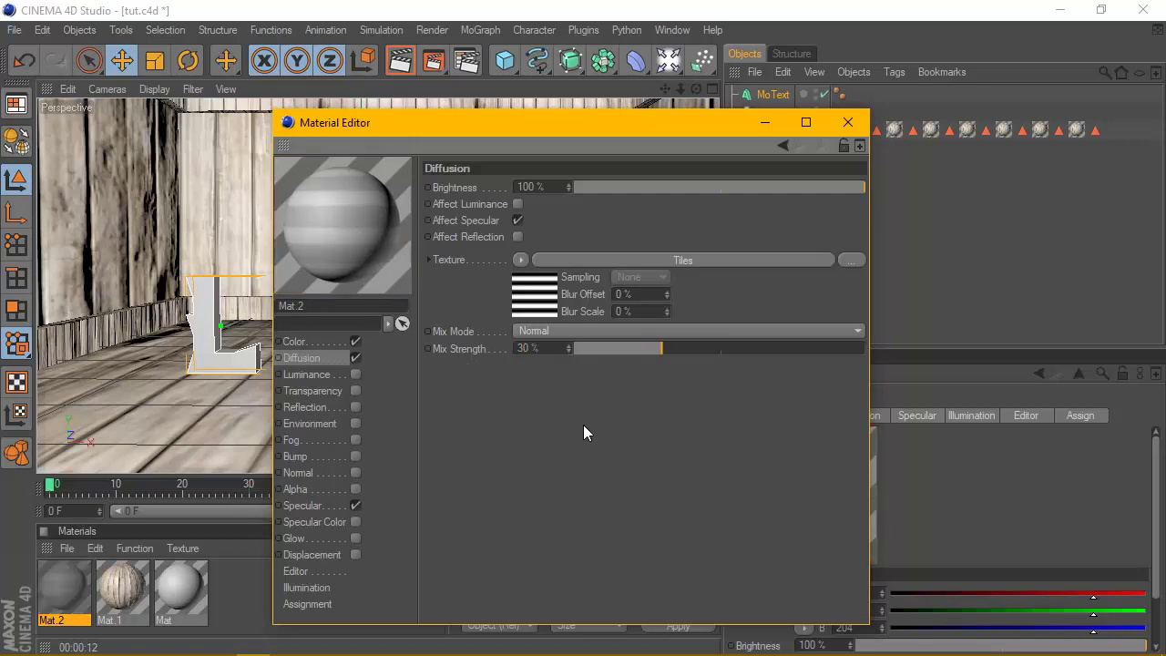
{"action": "left_click", "coordinate": [324, 342]}
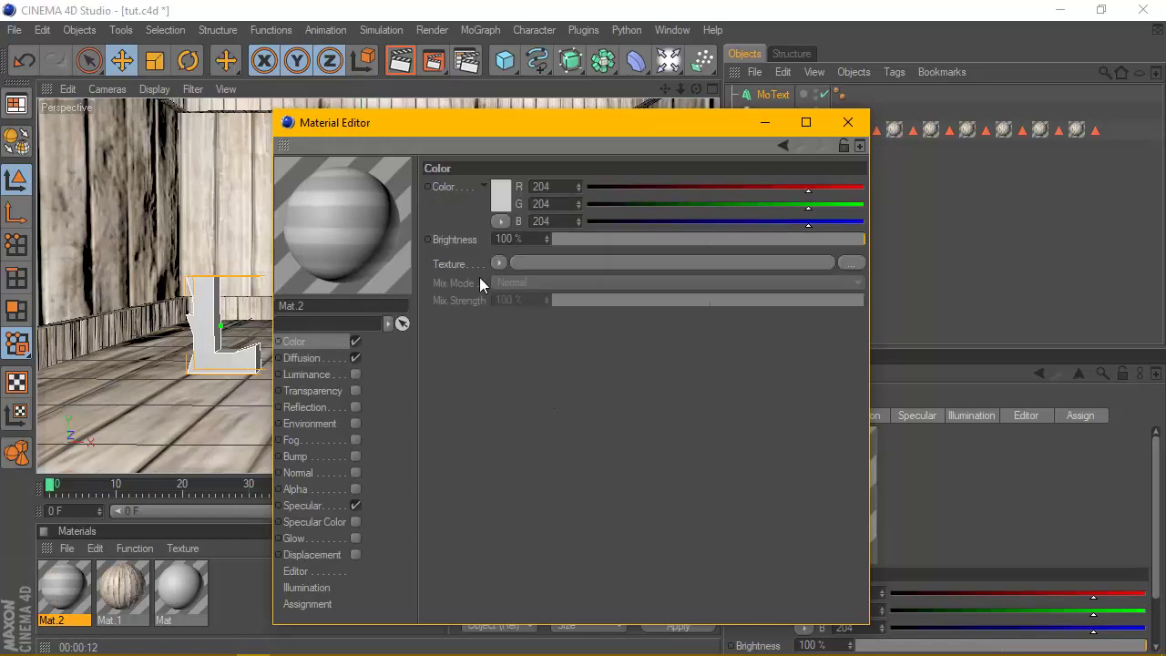
Step: Load a Noise shader into the Color channel with 300% global scale
{"action": "left_click", "coordinate": [498, 264]}
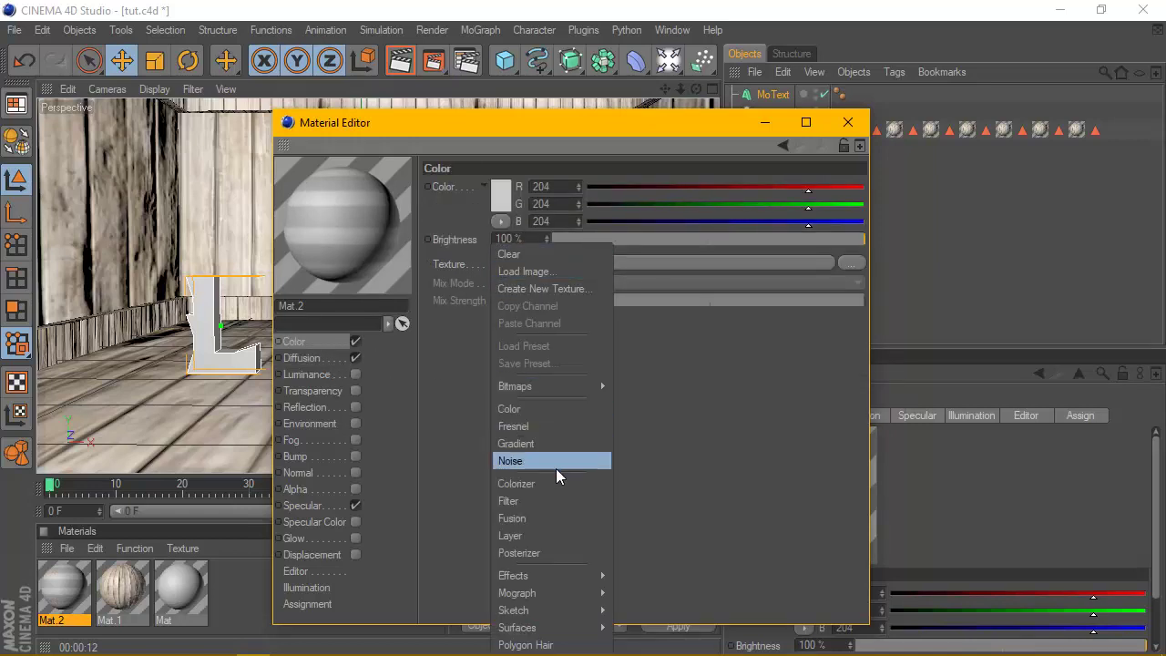
{"action": "left_click", "coordinate": [523, 460]}
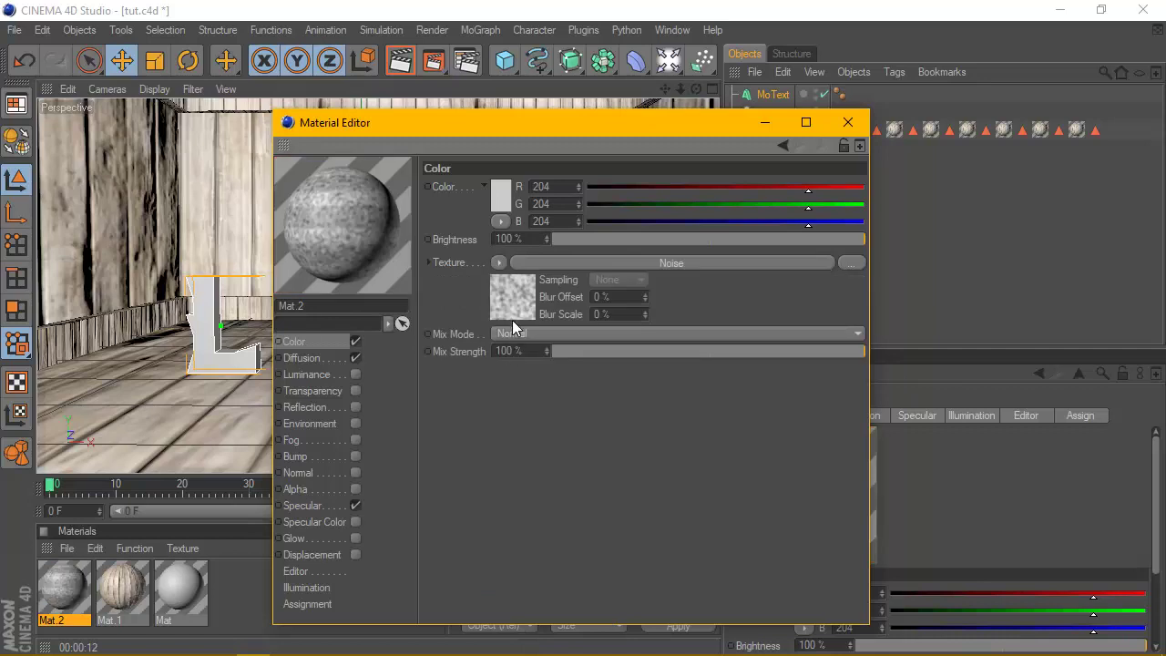
{"action": "left_click", "coordinate": [512, 320]}
{"action": "left_click_drag", "start_coordinate": [572, 394], "coordinate": [513, 397]}
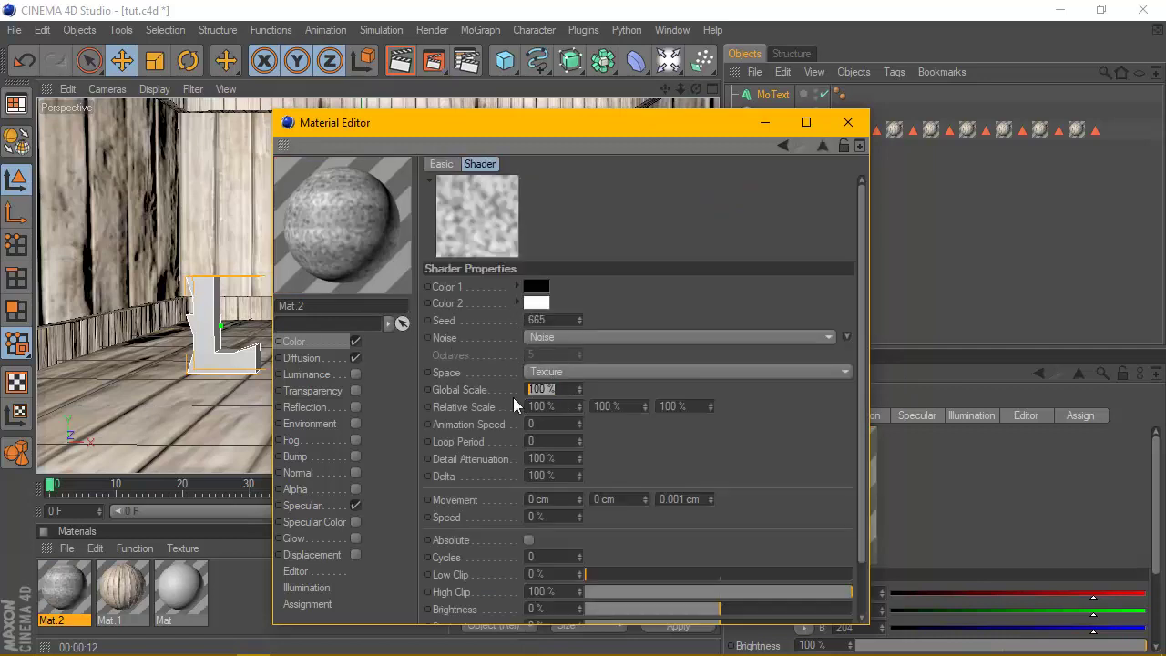
{"action": "type", "text": "400"}
{"action": "key", "text": "Return"}
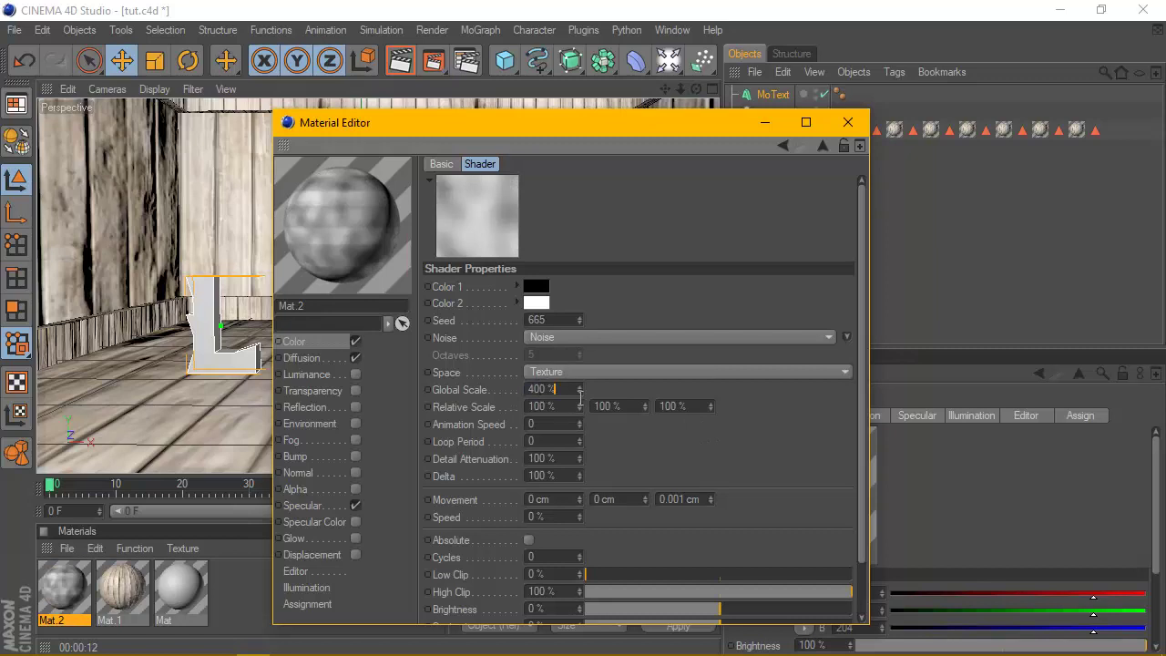
{"action": "left_click_drag", "start_coordinate": [579, 399], "coordinate": [501, 391]}
{"action": "type", "text": "300"}
{"action": "key", "text": "Return"}
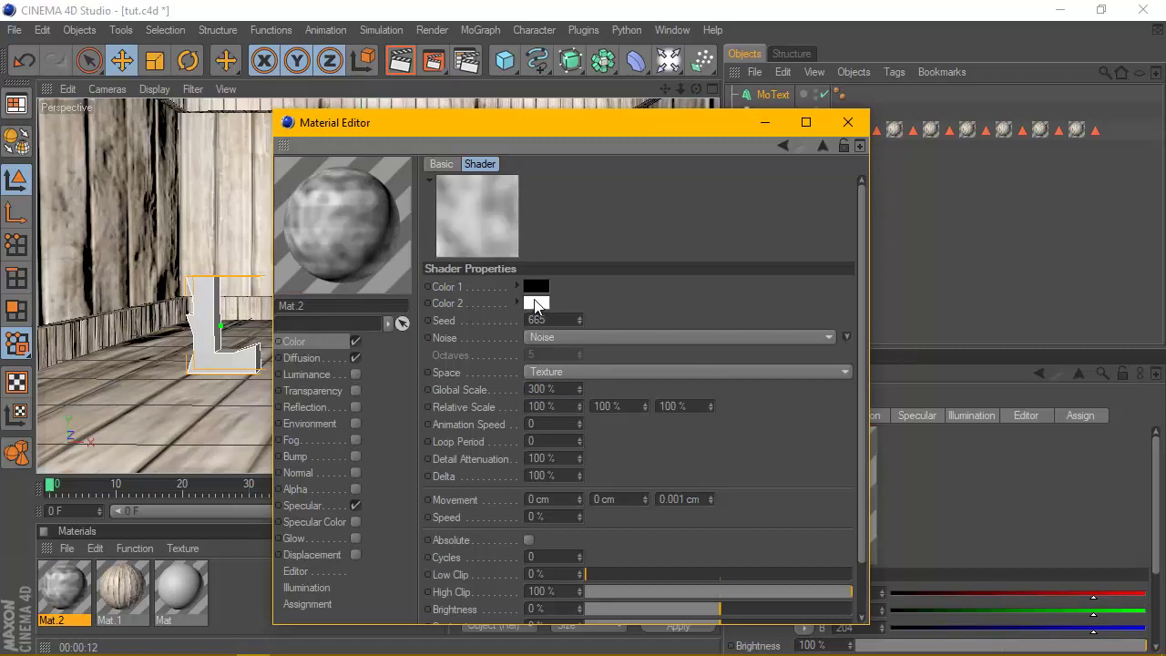
Step: Set the noise Color 2 to a dark teal
{"action": "left_click", "coordinate": [546, 304]}
{"action": "mouse_move", "coordinate": [546, 231]}
{"action": "left_mouse_down"}
{"action": "mouse_move", "coordinate": [596, 230]}
{"action": "mouse_move", "coordinate": [584, 231]}
{"action": "left_mouse_up"}
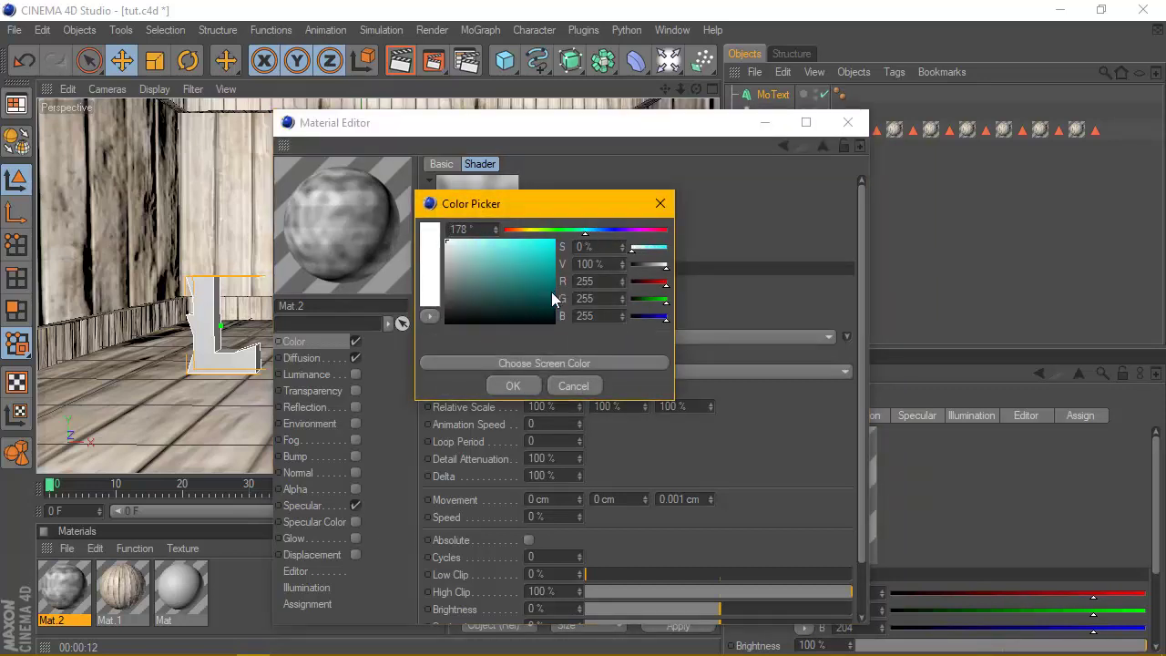
{"action": "left_click", "coordinate": [553, 298]}
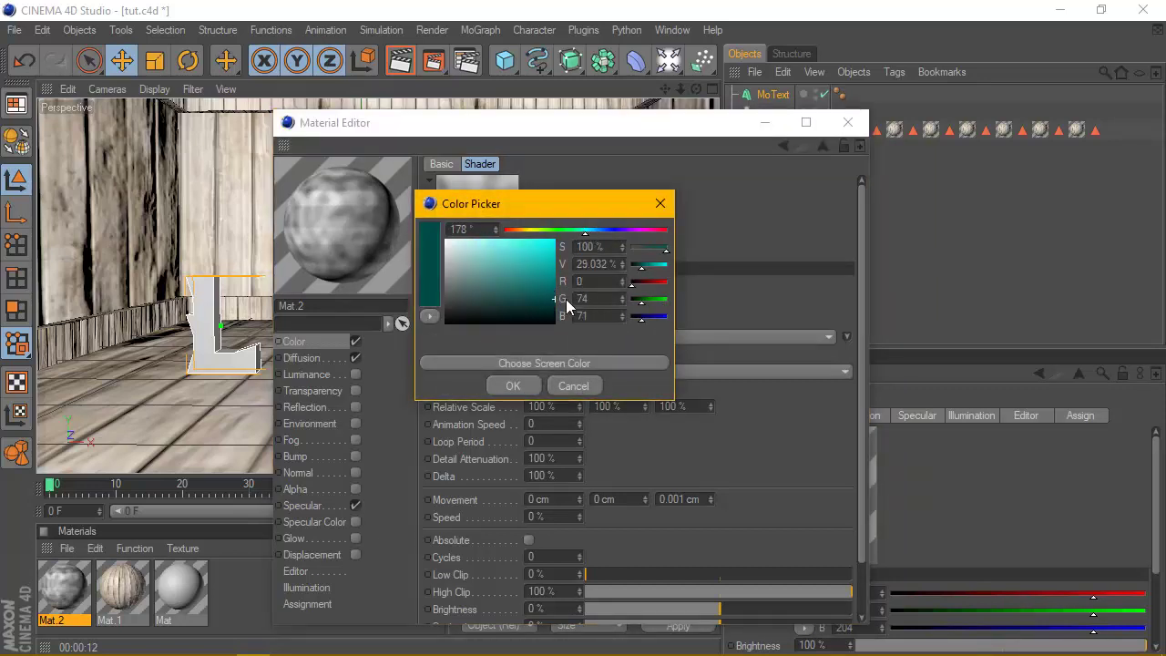
{"action": "left_click", "coordinate": [525, 384]}
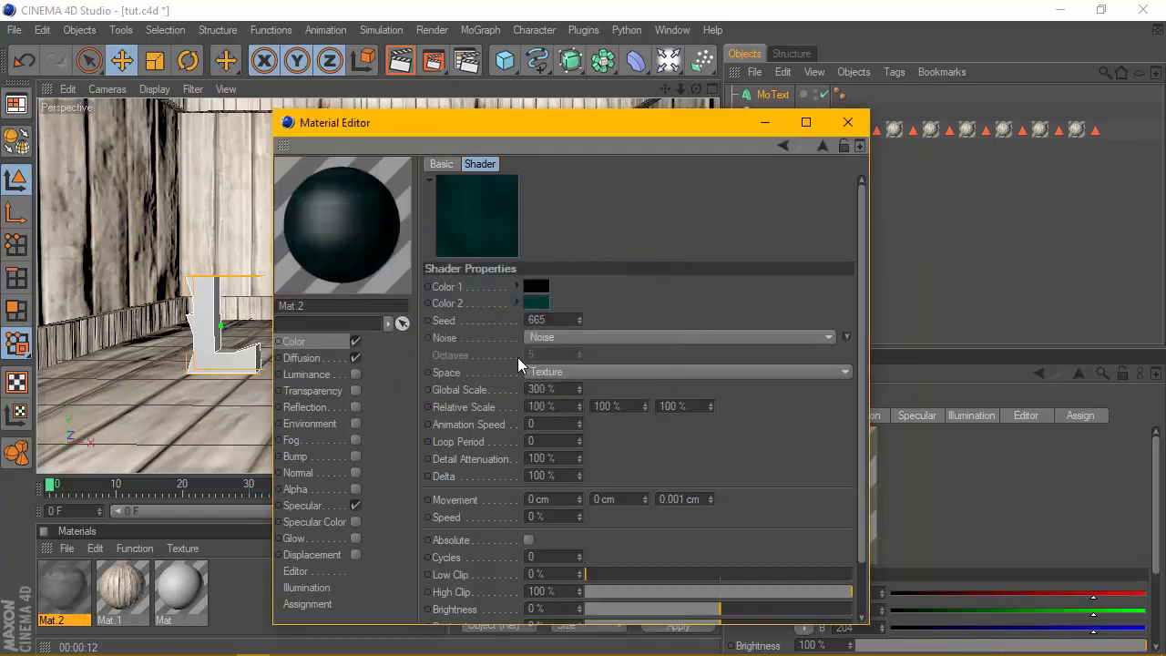
Step: Copy the dark teal into Color 1, then brighten Color 1 to cyan
{"action": "right_click", "coordinate": [455, 311]}
{"action": "left_click_drag", "start_coordinate": [455, 308], "coordinate": [458, 299]}
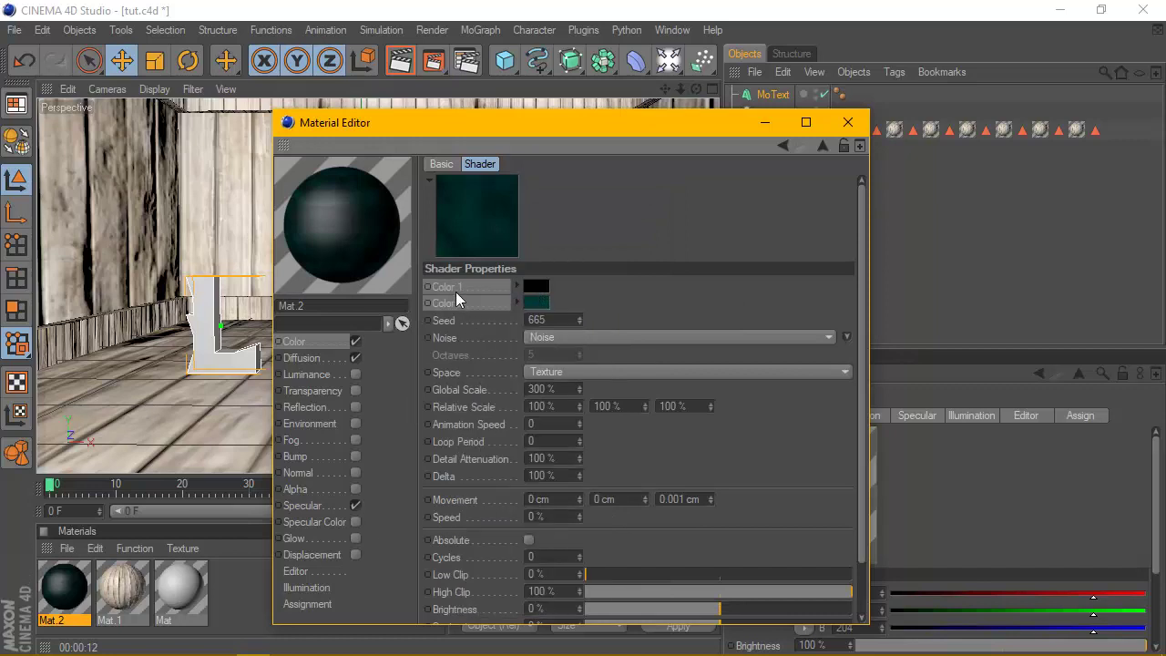
{"action": "right_click", "coordinate": [458, 301]}
{"action": "left_click", "coordinate": [519, 372]}
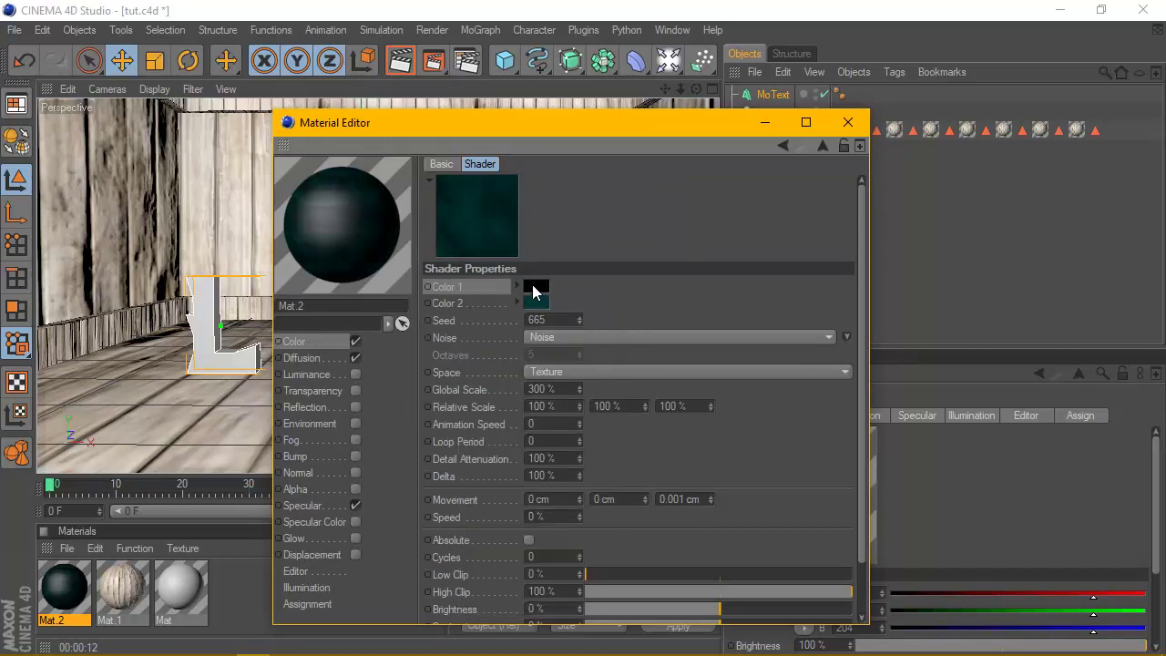
{"action": "right_click", "coordinate": [446, 290]}
{"action": "left_click", "coordinate": [496, 349]}
{"action": "right_click", "coordinate": [459, 310]}
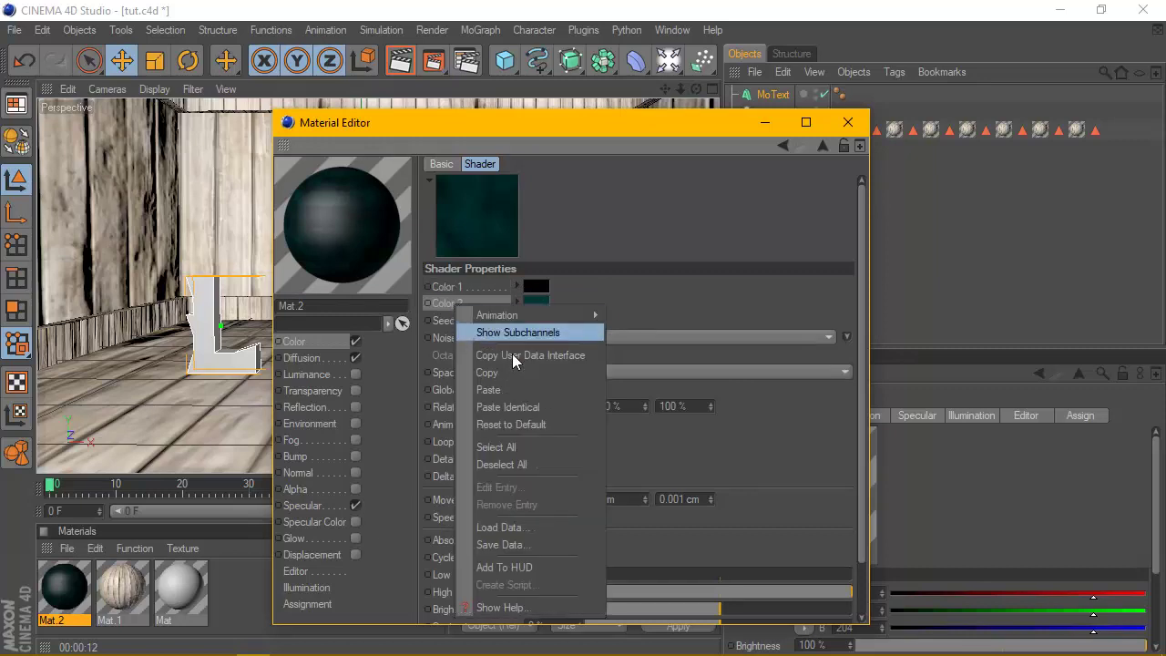
{"action": "left_click", "coordinate": [497, 360]}
{"action": "right_click", "coordinate": [458, 287]}
{"action": "left_click", "coordinate": [512, 371]}
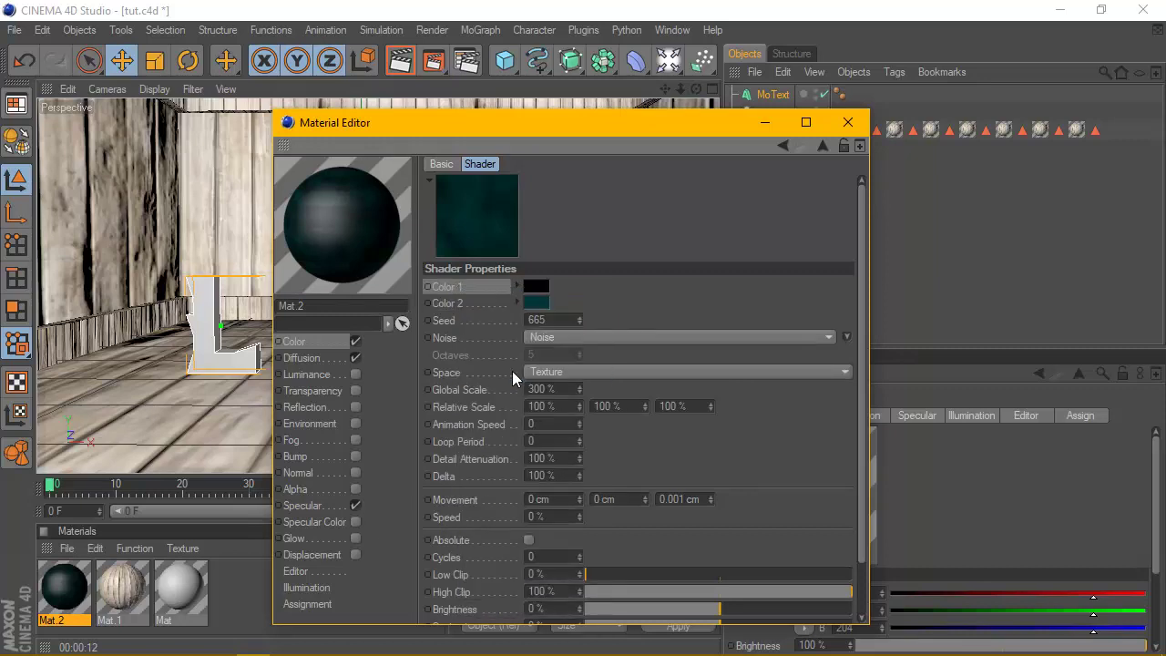
{"action": "left_click", "coordinate": [542, 288]}
{"action": "left_click_drag", "start_coordinate": [534, 265], "coordinate": [570, 246]}
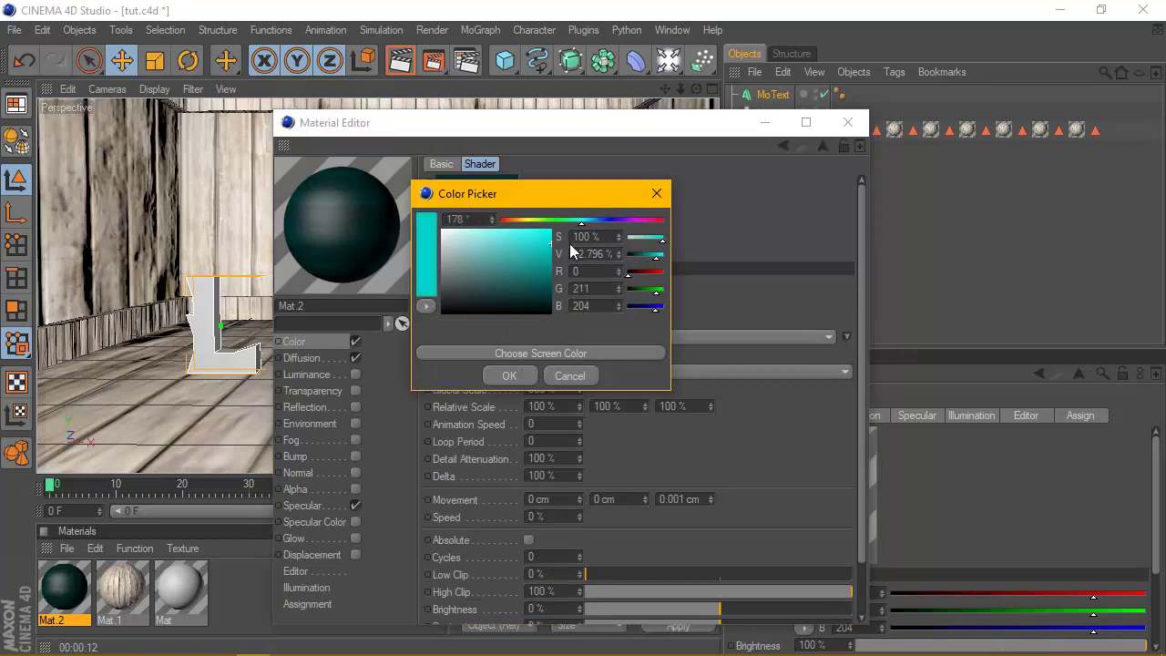
{"action": "left_click", "coordinate": [516, 379]}
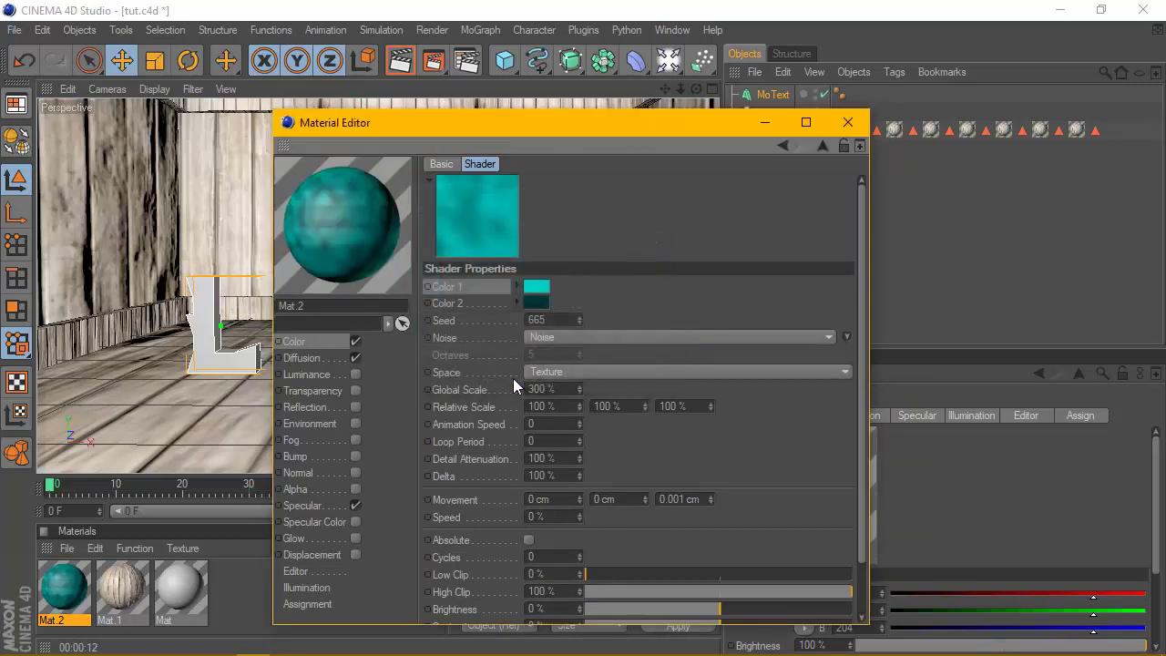
Step: Apply Mat.2 to the LOVE MoText with Cubic projection and render the viewport
{"action": "left_click", "coordinate": [846, 123]}
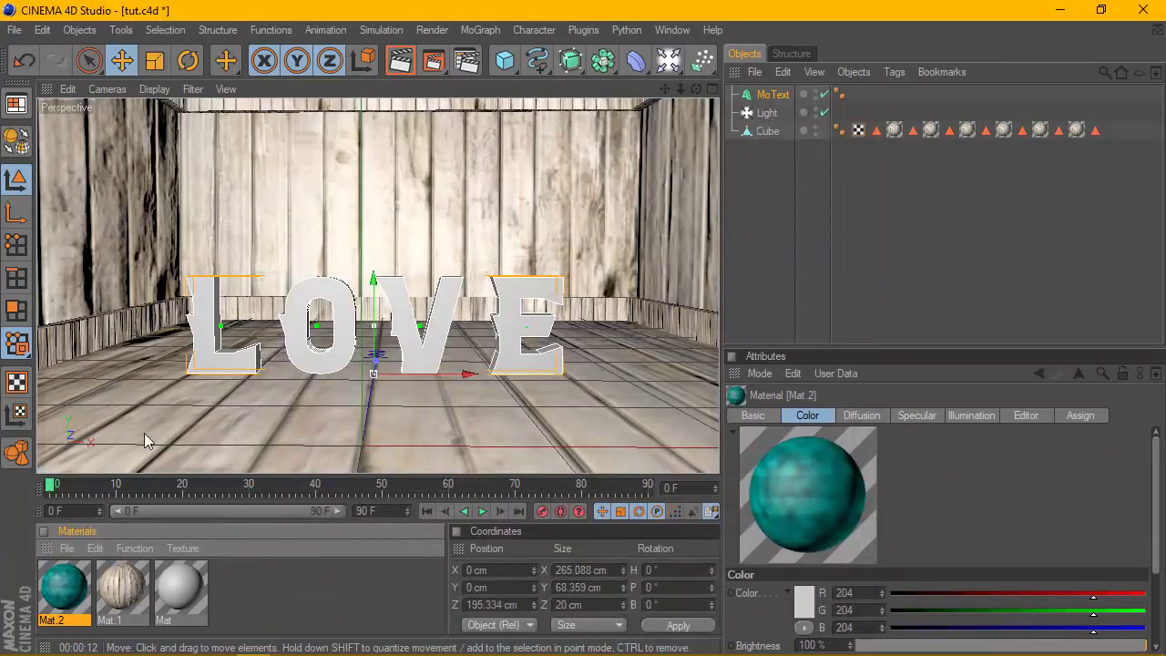
{"action": "left_click_drag", "start_coordinate": [64, 587], "coordinate": [761, 96]}
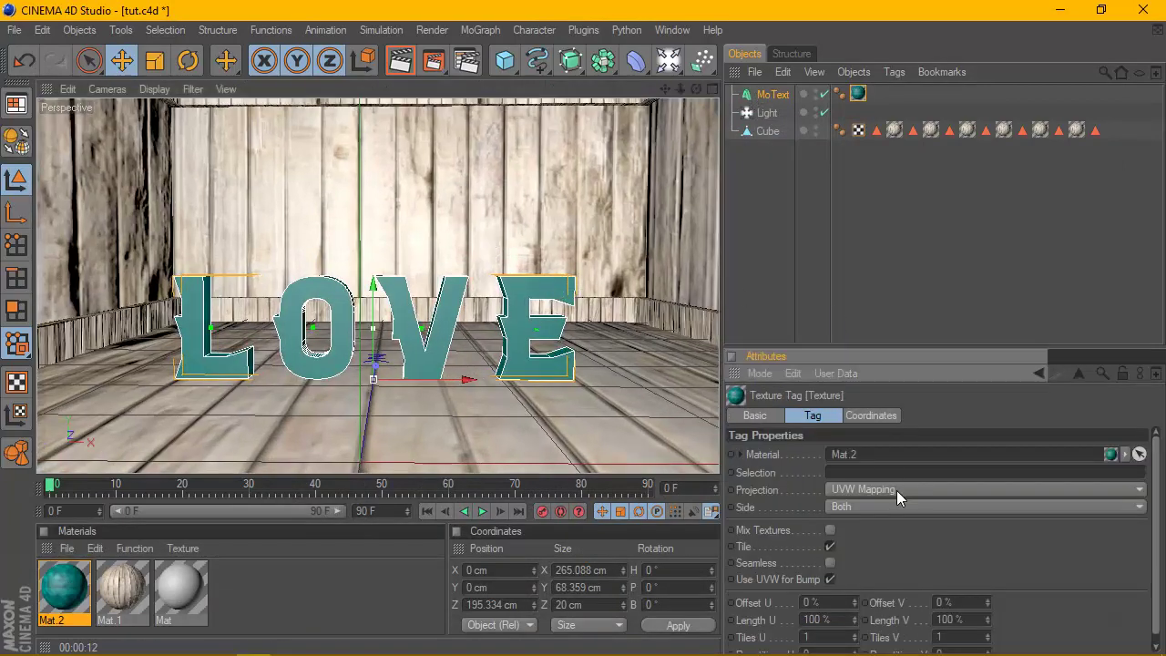
{"action": "left_click", "coordinate": [897, 490]}
{"action": "left_click", "coordinate": [867, 387]}
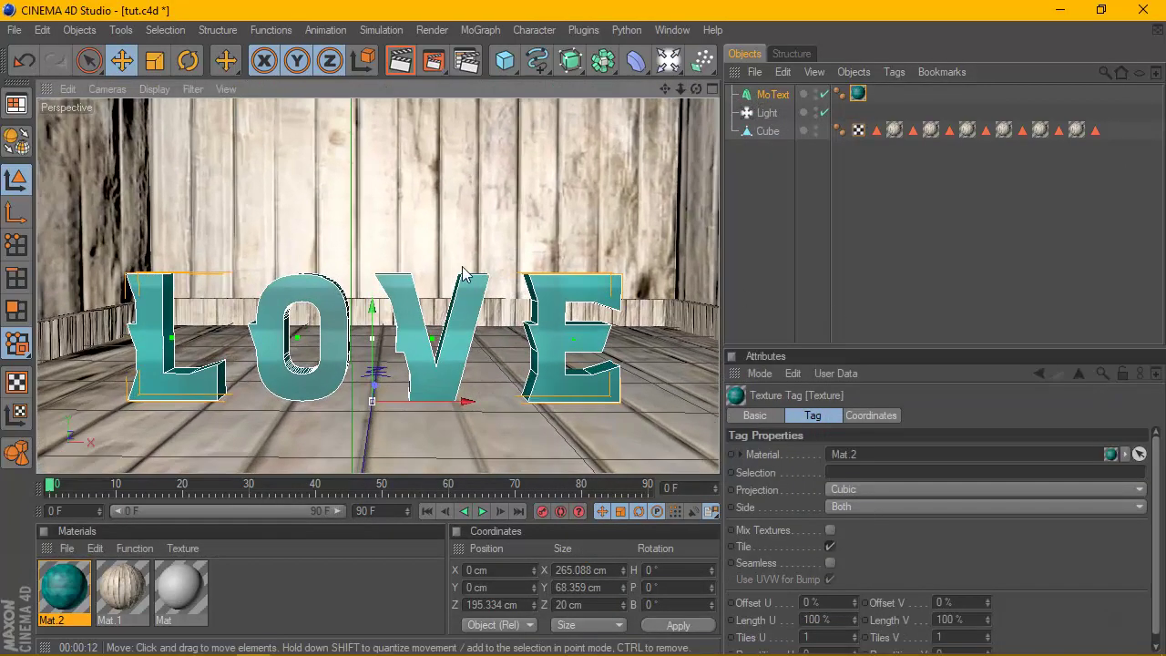
{"action": "left_click", "coordinate": [398, 62]}
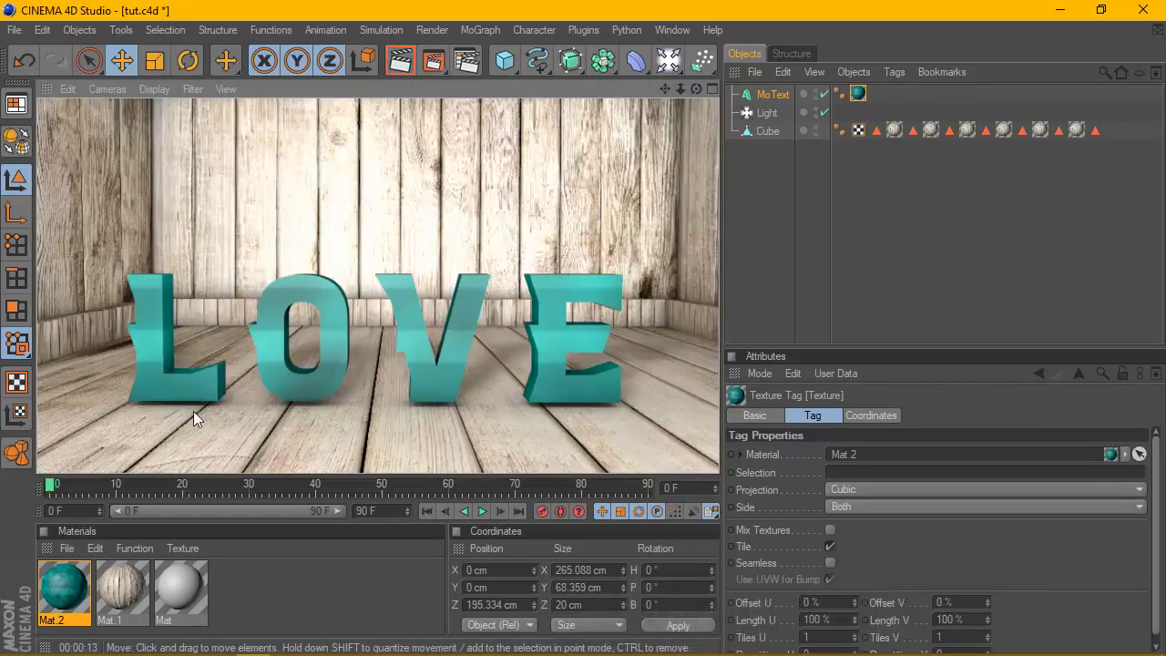
Step: Set the Global Scale of Mat.2's Diffusion Tiles shader to 50%
{"action": "left_click", "coordinate": [74, 571]}
{"action": "double_click", "coordinate": [74, 573]}
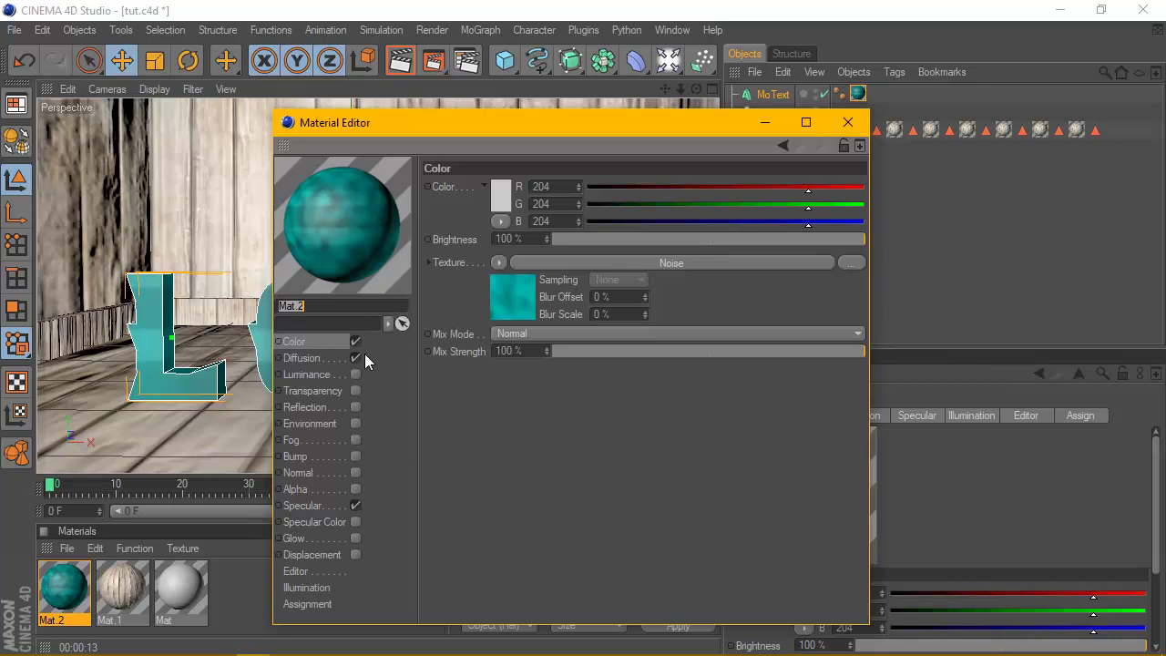
{"action": "left_click", "coordinate": [320, 358]}
{"action": "left_click", "coordinate": [543, 298]}
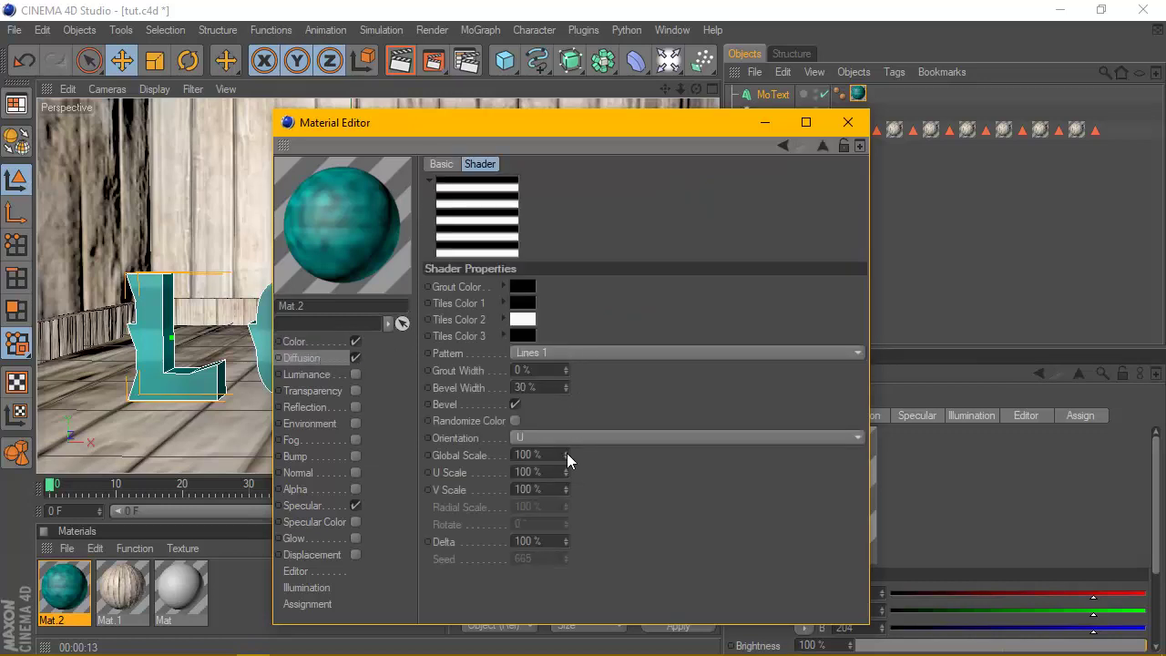
{"action": "left_click_drag", "start_coordinate": [567, 453], "coordinate": [566, 472]}
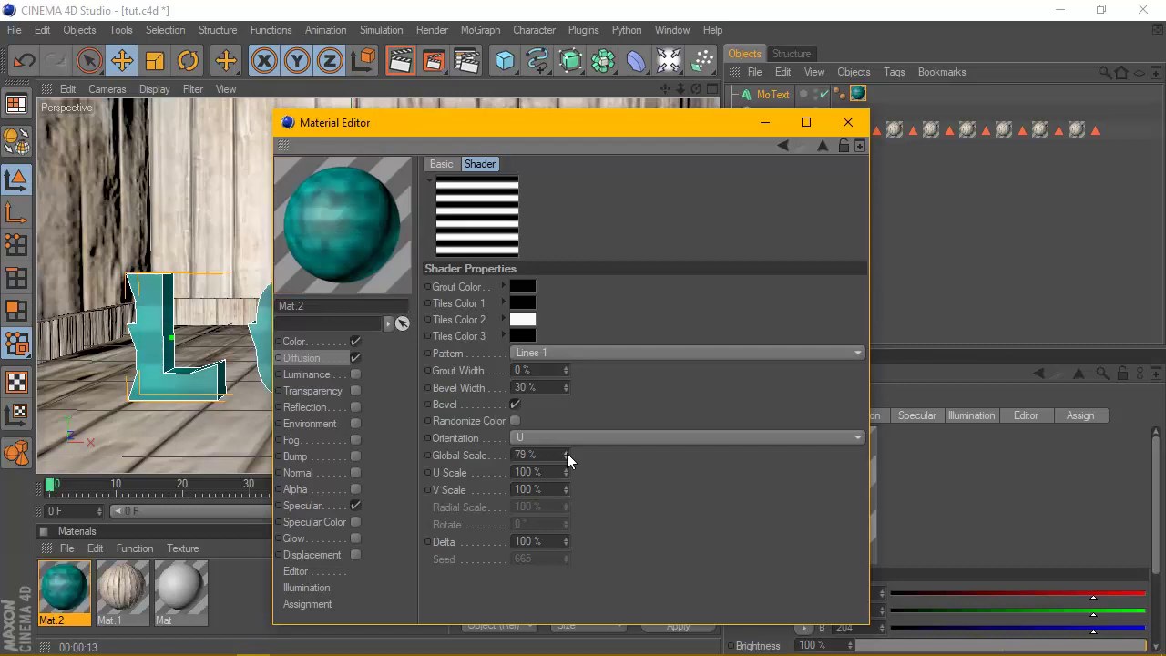
{"action": "left_click", "coordinate": [536, 455]}
{"action": "type", "text": "0"}
{"action": "key", "text": "Return"}
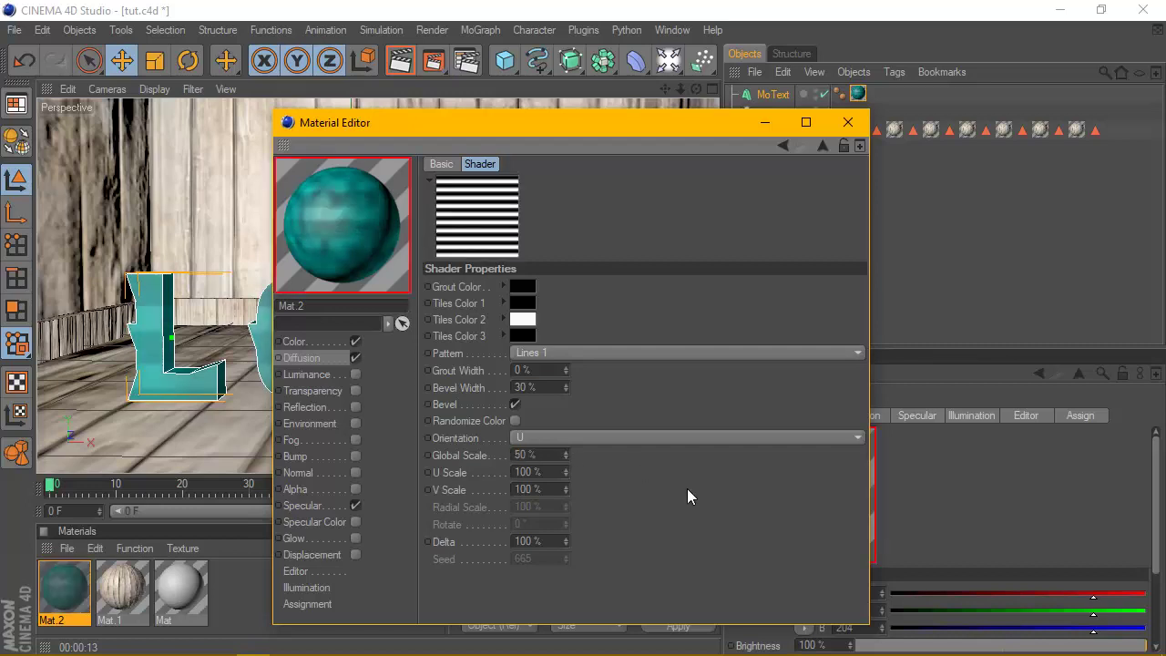
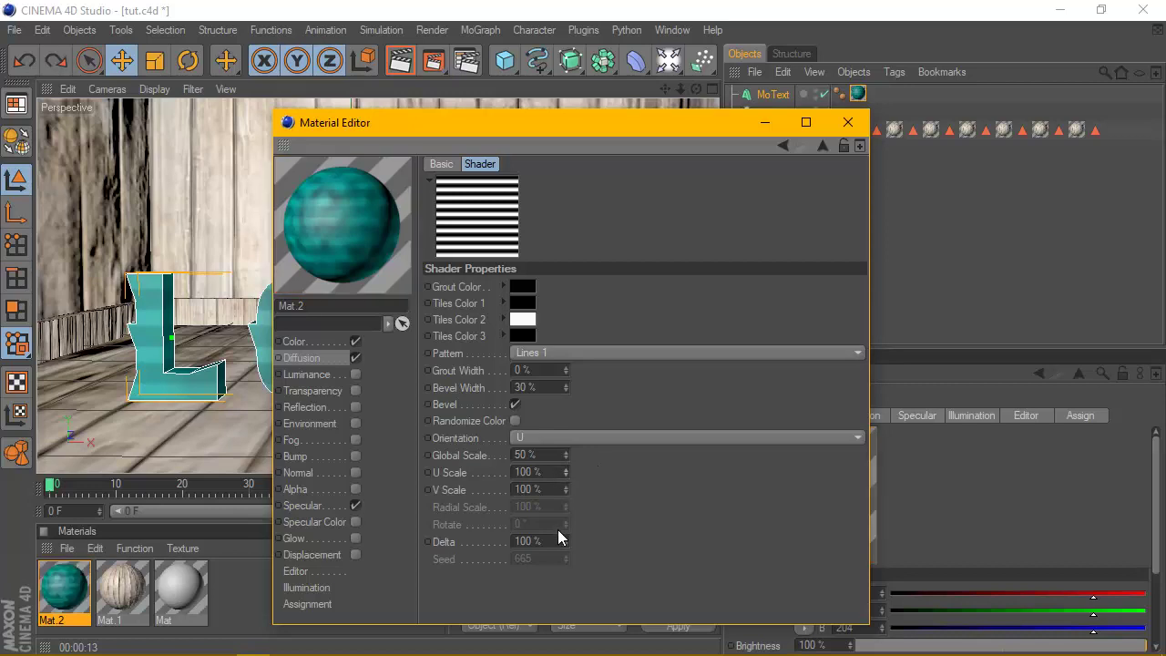
Step: Try a 40 % diffusion Mix Strength on Mat.2's tile texture and render a preview
{"action": "left_click_drag", "start_coordinate": [567, 539], "coordinate": [566, 538]}
{"action": "key", "text": "ctrl+z"}
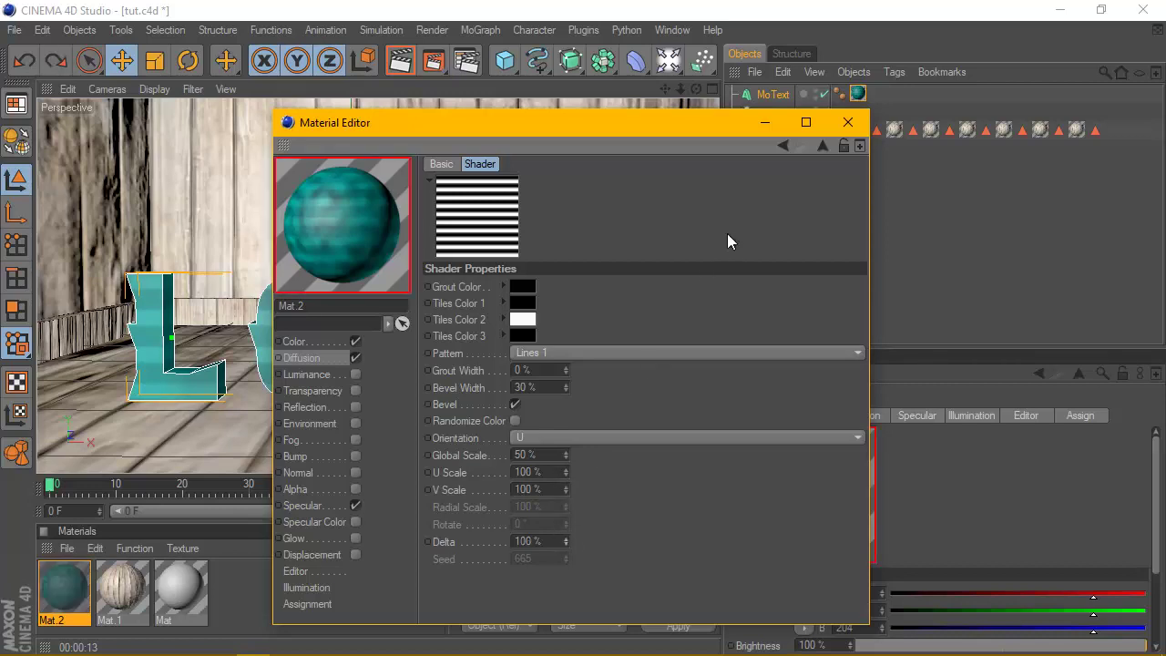
{"action": "left_click", "coordinate": [846, 122]}
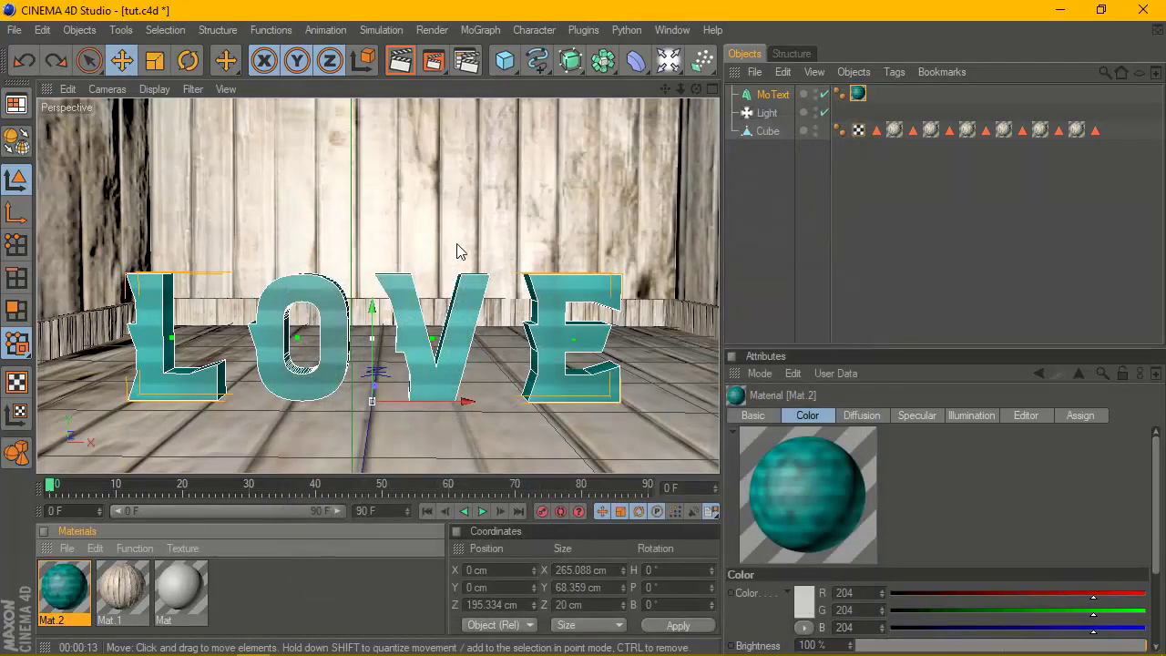
{"action": "double_click", "coordinate": [82, 577]}
{"action": "left_click", "coordinate": [542, 348]}
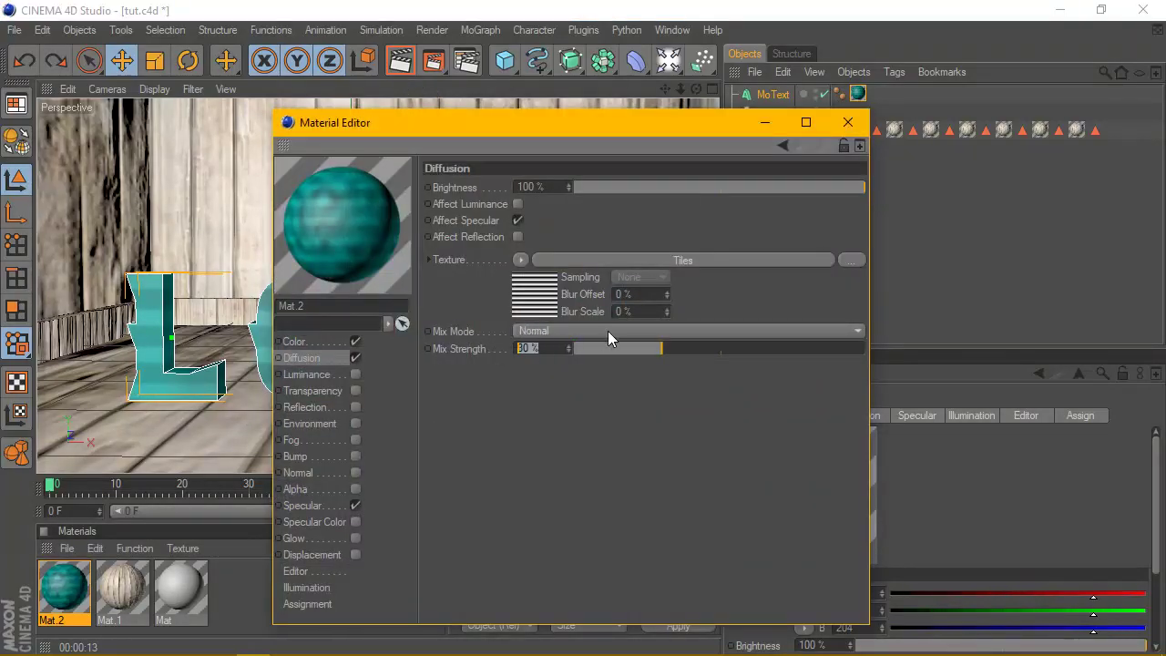
{"action": "type", "text": "40"}
{"action": "key", "text": "Return"}
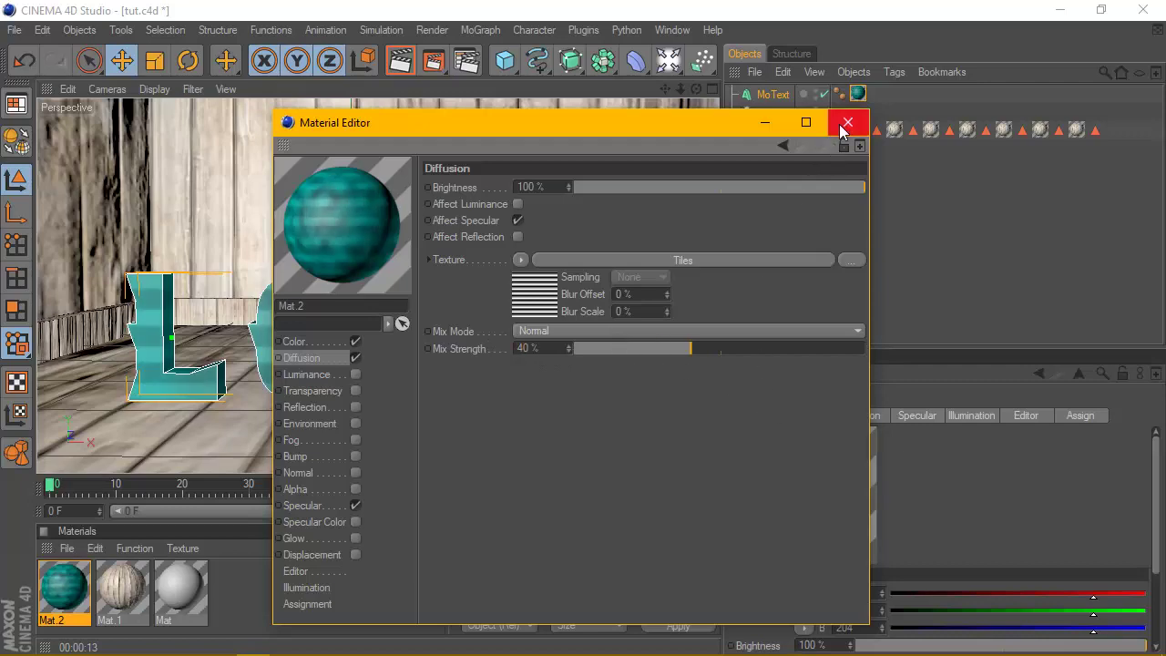
{"action": "left_click", "coordinate": [845, 123]}
{"action": "left_click", "coordinate": [400, 61]}
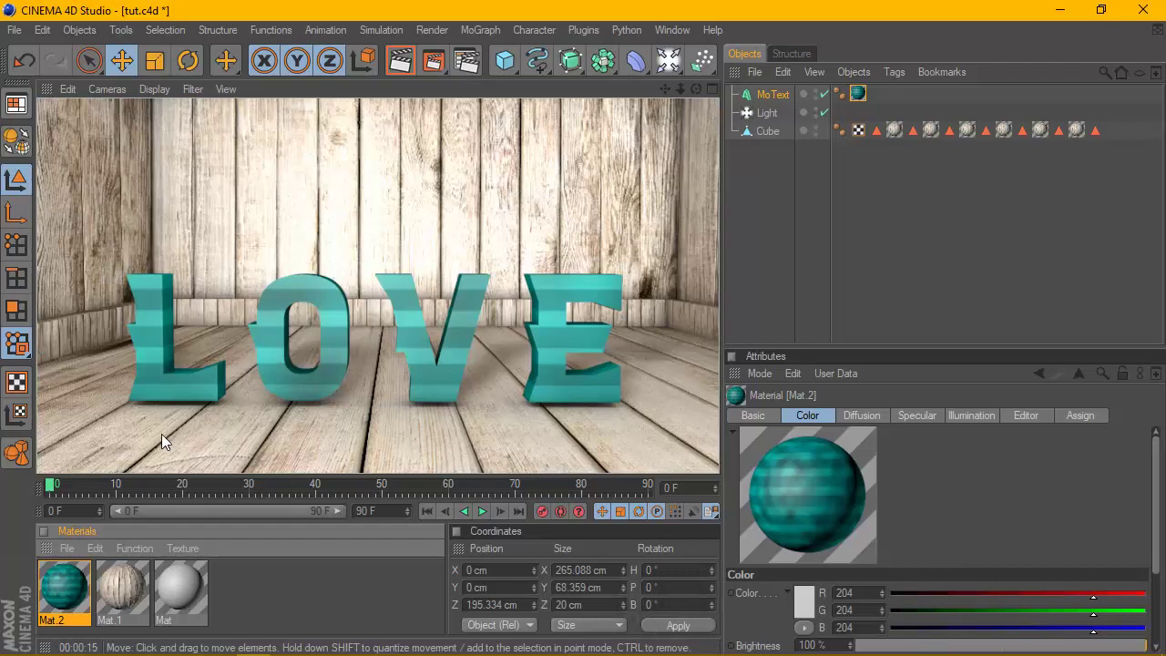
Step: Turn off Mat.2's specular and set its diffusion Mix Strength to 50 %
{"action": "double_click", "coordinate": [67, 581]}
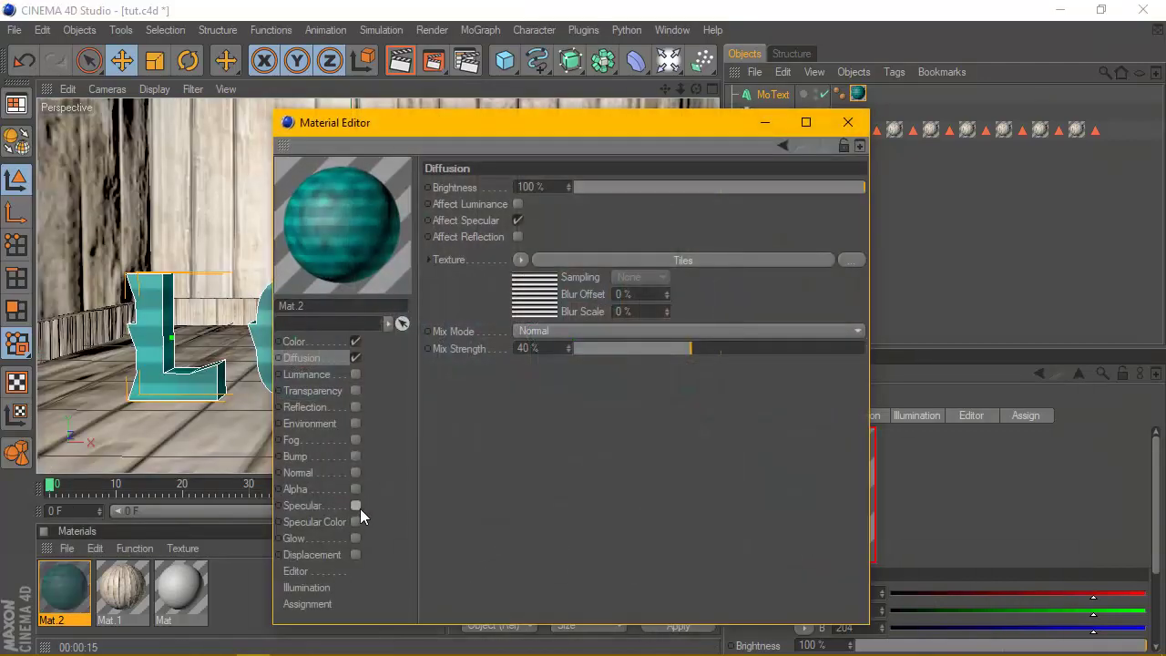
{"action": "left_click", "coordinate": [356, 506]}
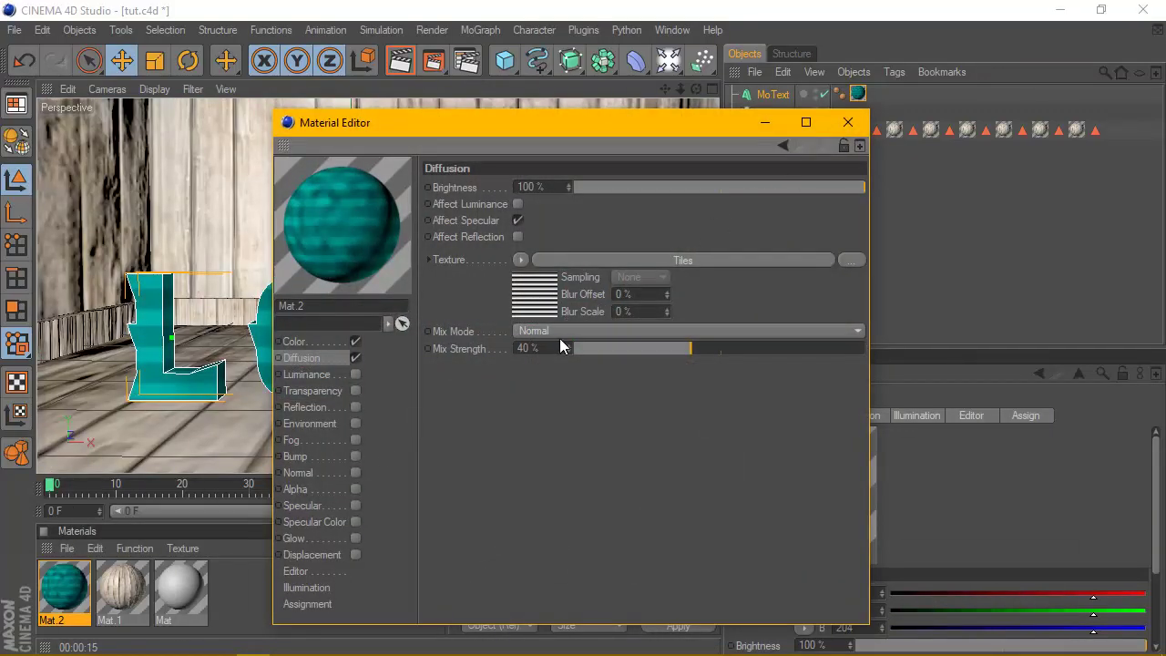
{"action": "double_click", "coordinate": [529, 349]}
{"action": "type", "text": "5"}
{"action": "key", "text": "Return"}
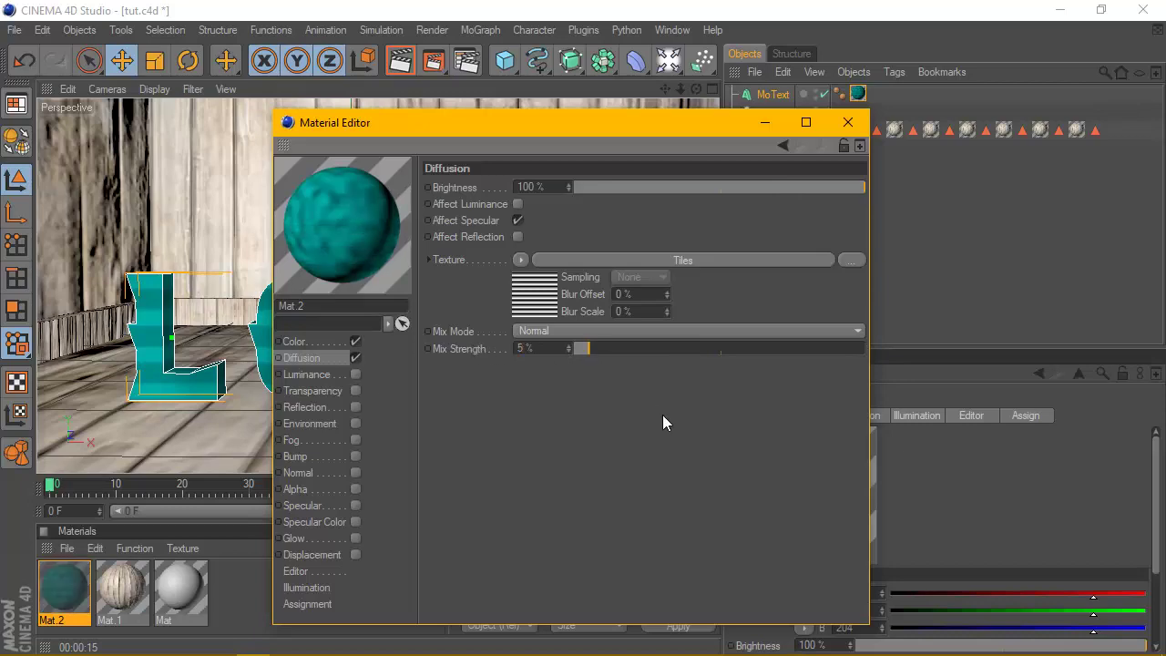
{"action": "double_click", "coordinate": [566, 350]}
{"action": "type", "text": "50"}
{"action": "key", "text": "Return"}
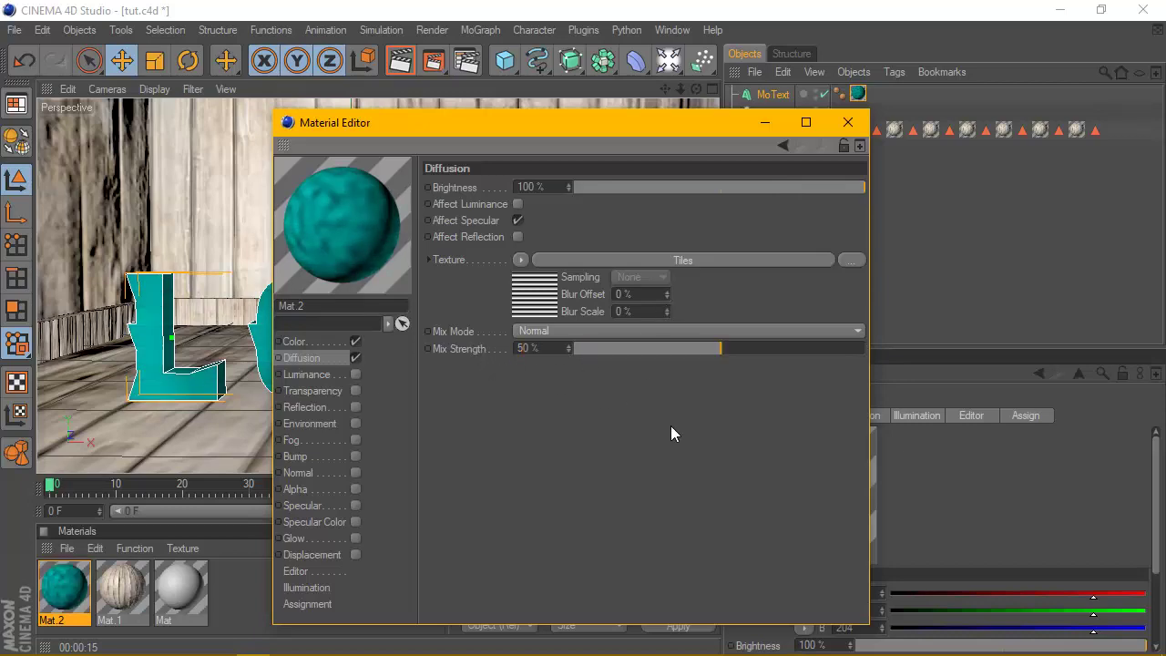
Step: Duplicate LOVE as MoText.1, remove its texture tag, and set Depth to 100
{"action": "left_click", "coordinate": [847, 122]}
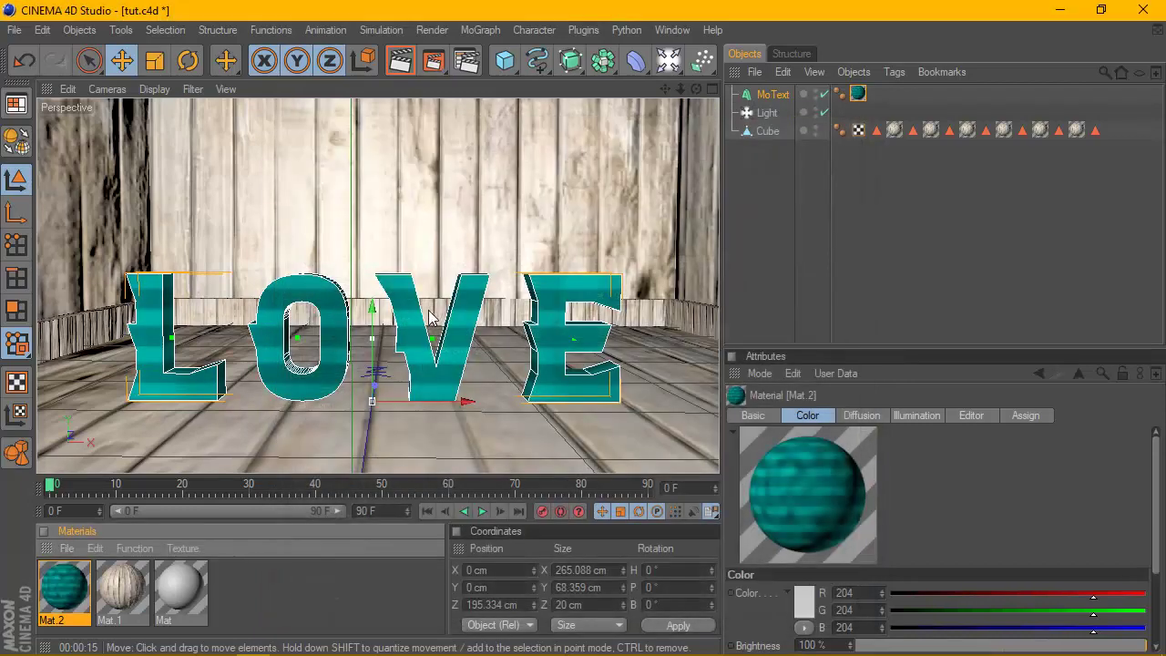
{"action": "left_click", "coordinate": [770, 94]}
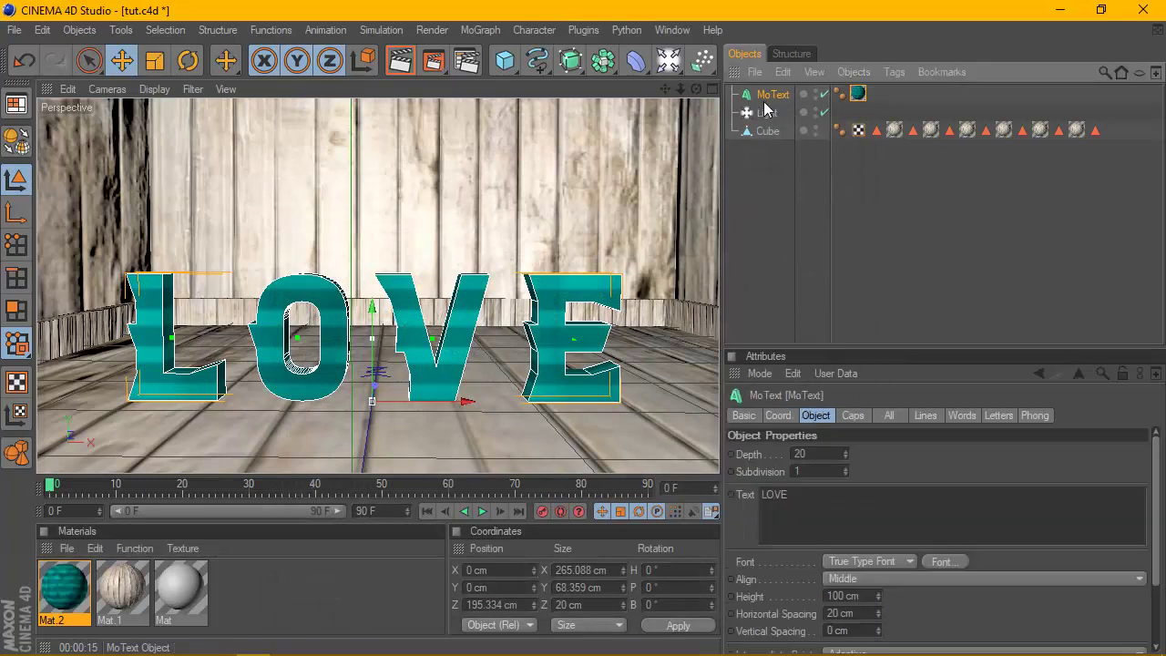
{"action": "left_click_drag", "start_coordinate": [763, 107], "coordinate": [789, 111], "text": "ctrl"}
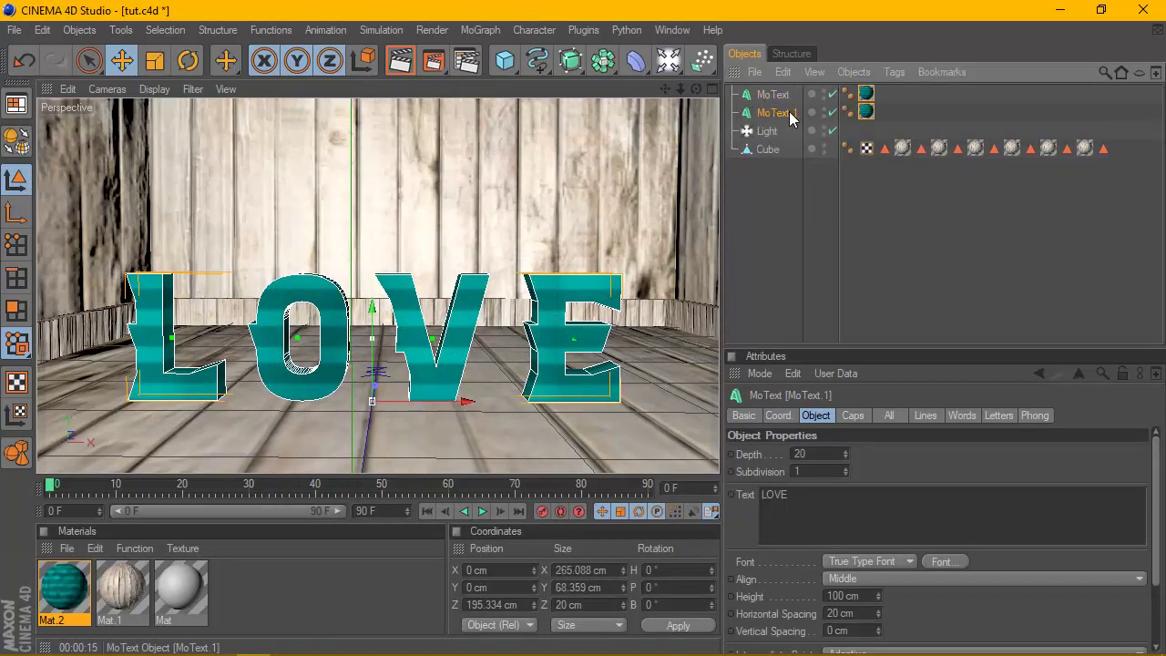
{"action": "left_click", "coordinate": [866, 113]}
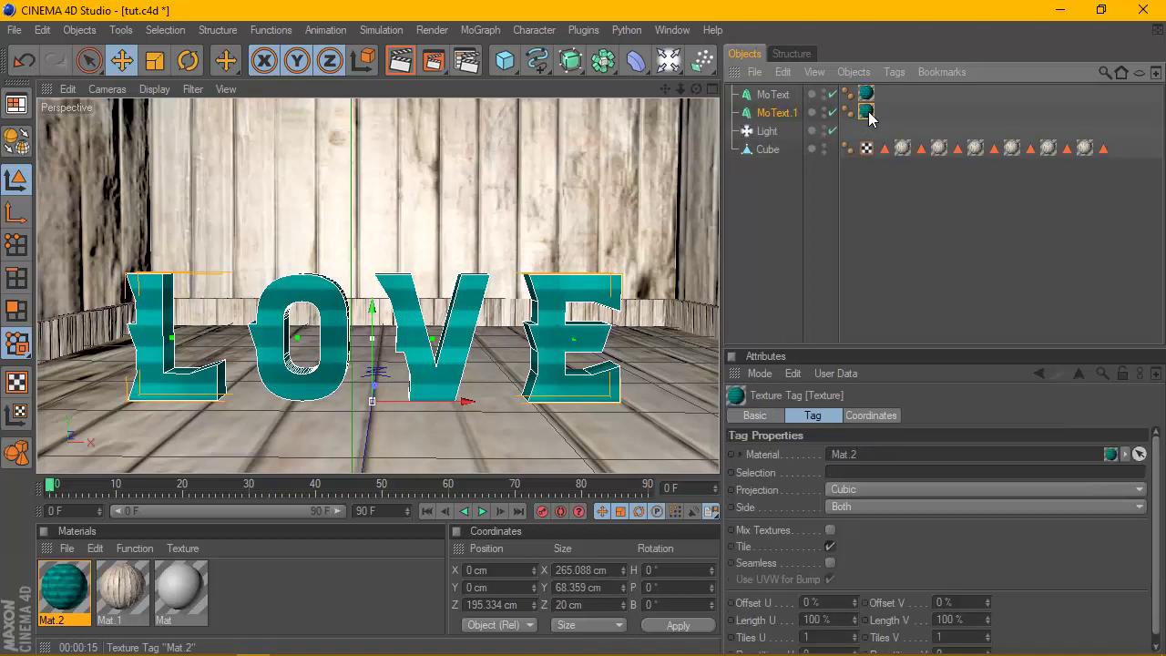
{"action": "key", "text": "Delete"}
{"action": "left_click", "coordinate": [775, 119]}
{"action": "double_click", "coordinate": [802, 454]}
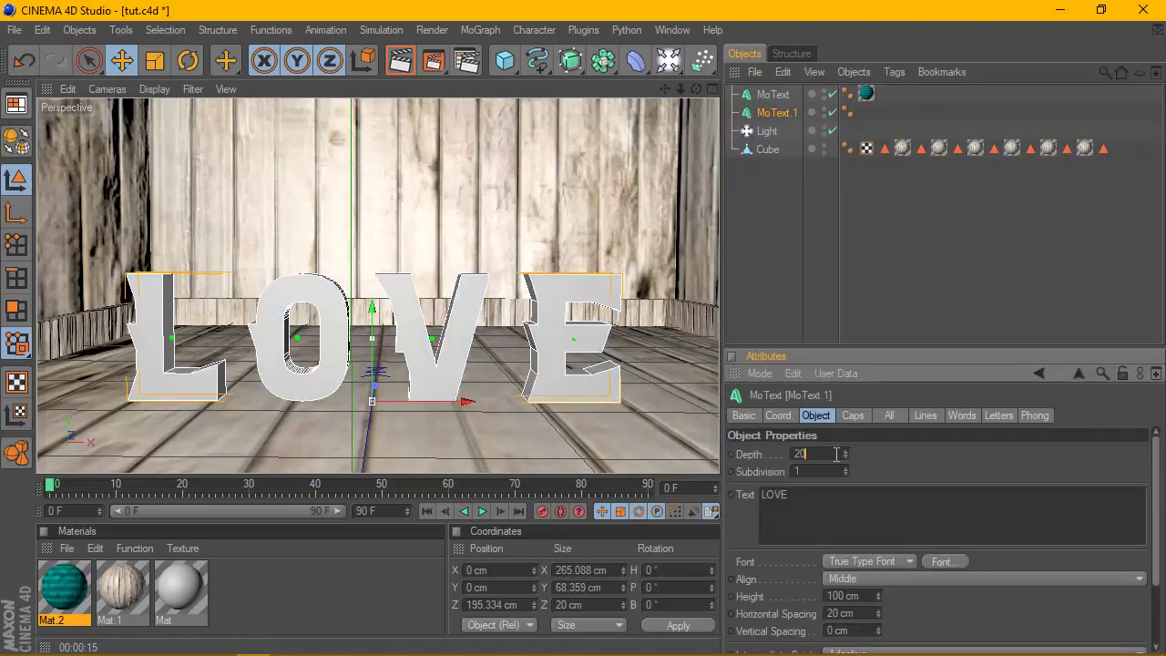
{"action": "type", "text": "100"}
{"action": "key", "text": "Return"}
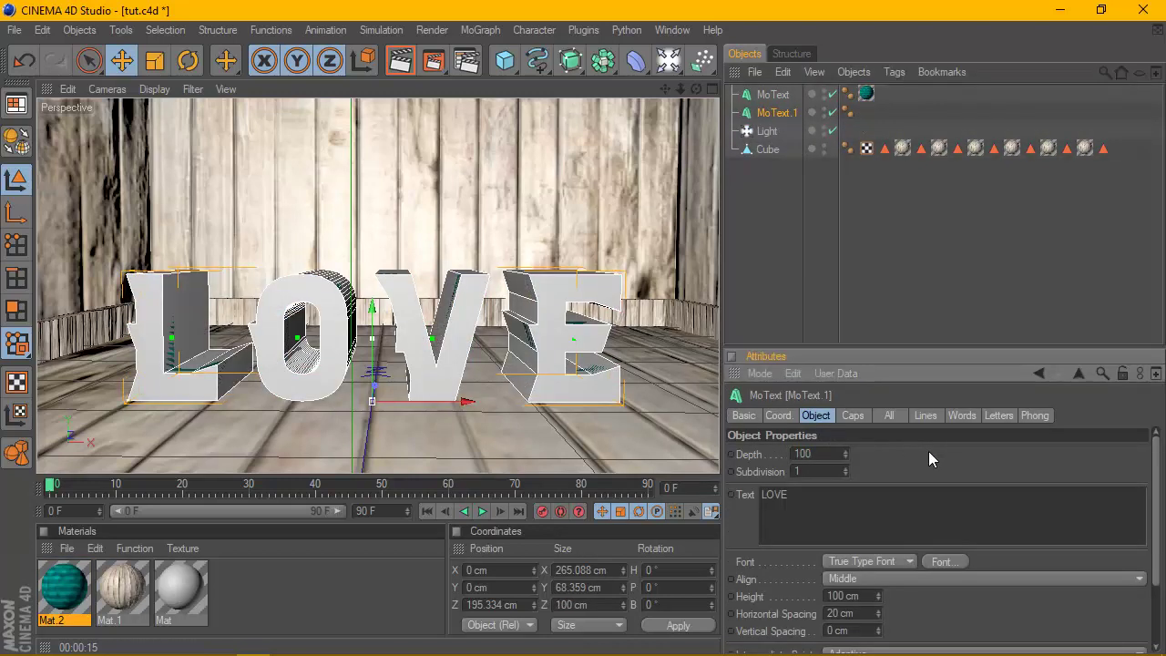
Step: Give MoText.1 a Fillet start cap with 4 steps and 4 cm radius
{"action": "left_click", "coordinate": [853, 416]}
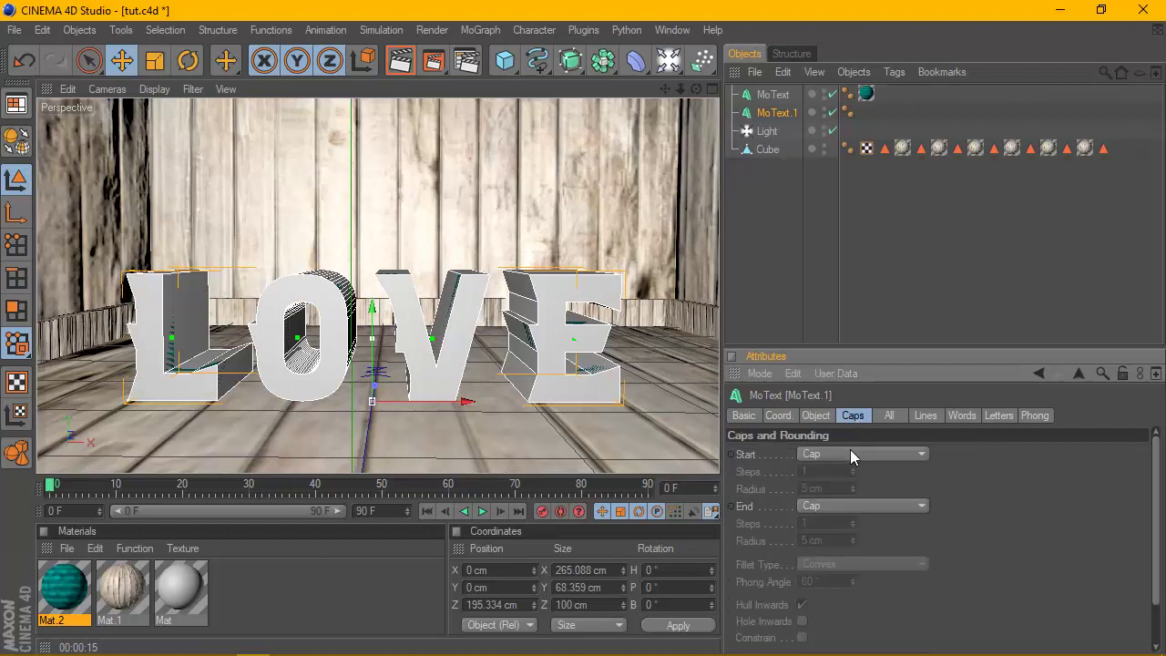
{"action": "left_click", "coordinate": [850, 453]}
{"action": "left_click", "coordinate": [852, 518]}
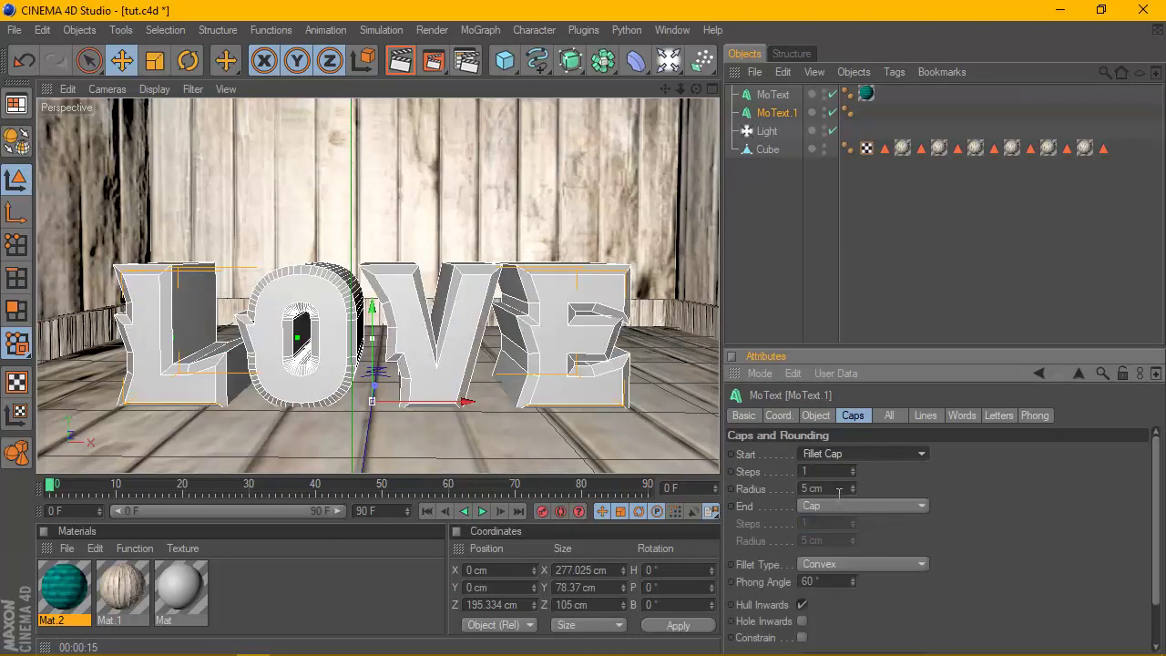
{"action": "double_click", "coordinate": [803, 471]}
{"action": "type", "text": "5"}
{"action": "key", "text": "Return"}
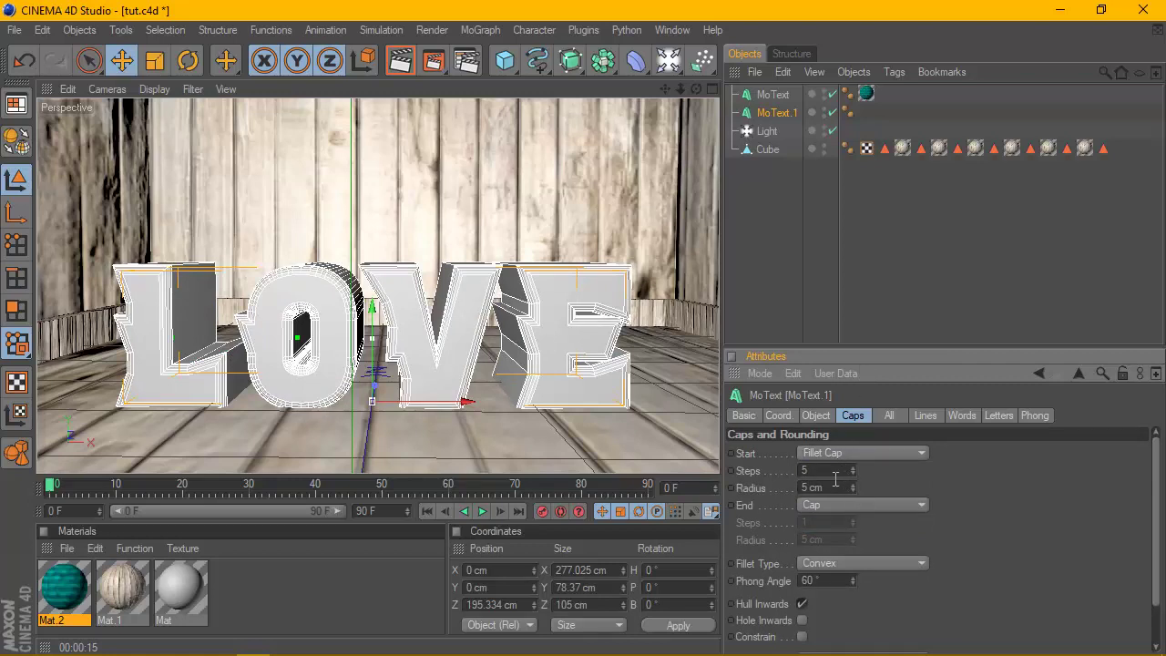
{"action": "double_click", "coordinate": [802, 471]}
{"action": "type", "text": "4"}
{"action": "key", "text": "Return"}
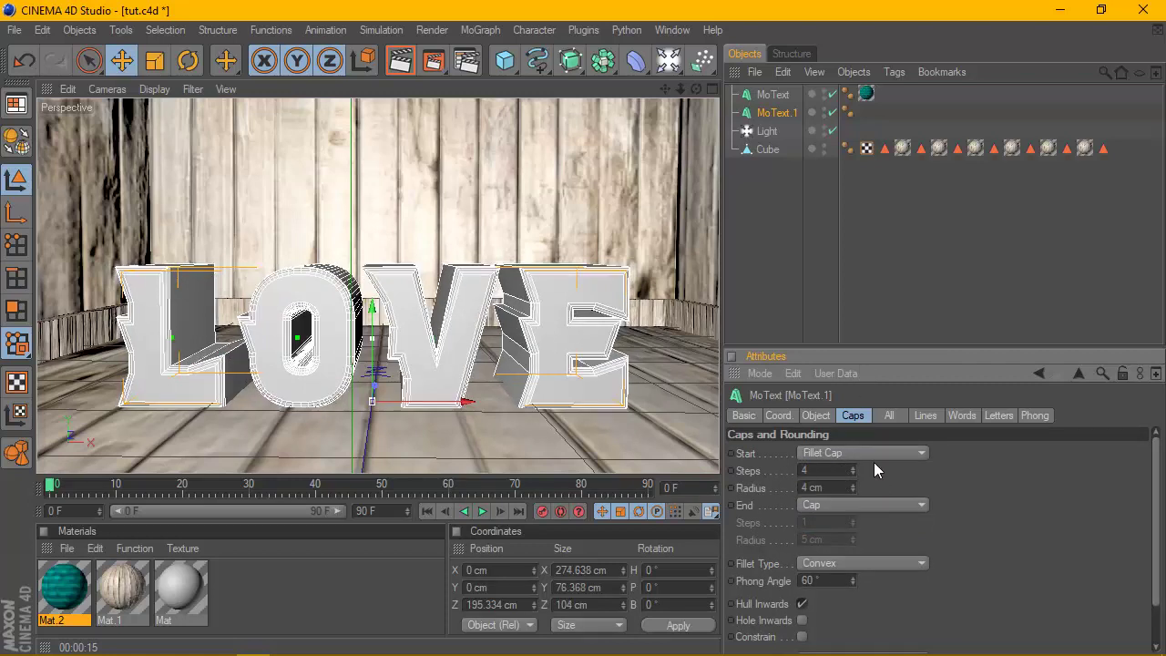
Step: Move MoText.1 back to Z 217.984 cm behind the teal LOVE and render a preview
{"action": "middle_click", "coordinate": [704, 98]}
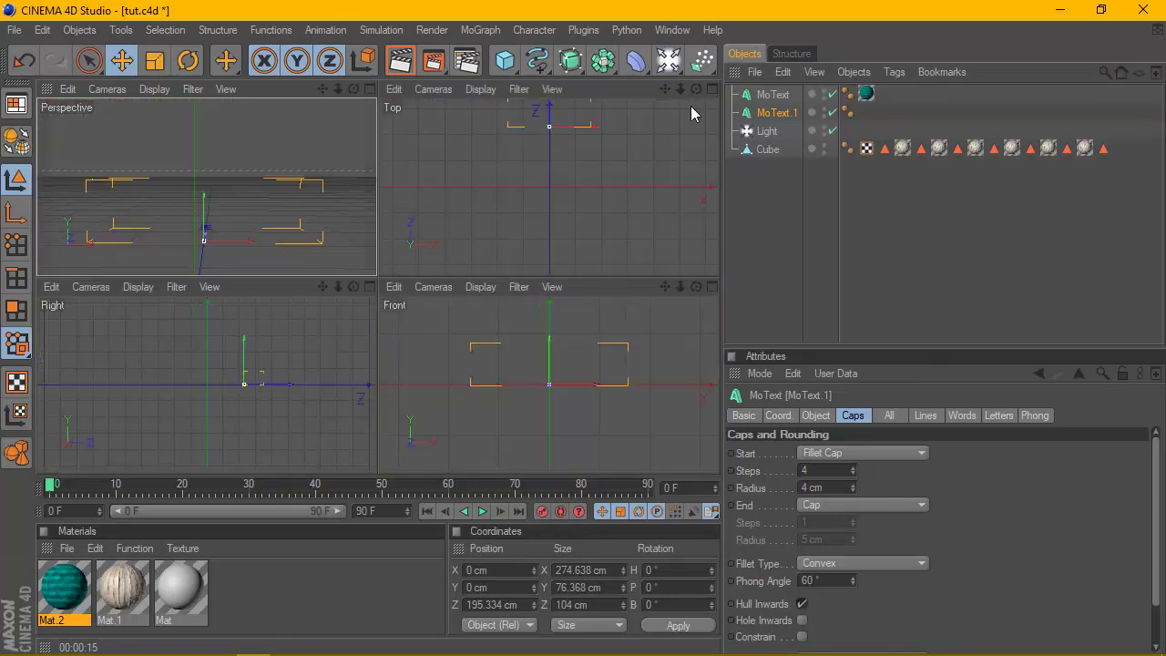
{"action": "left_click_drag", "start_coordinate": [242, 377], "coordinate": [257, 377]}
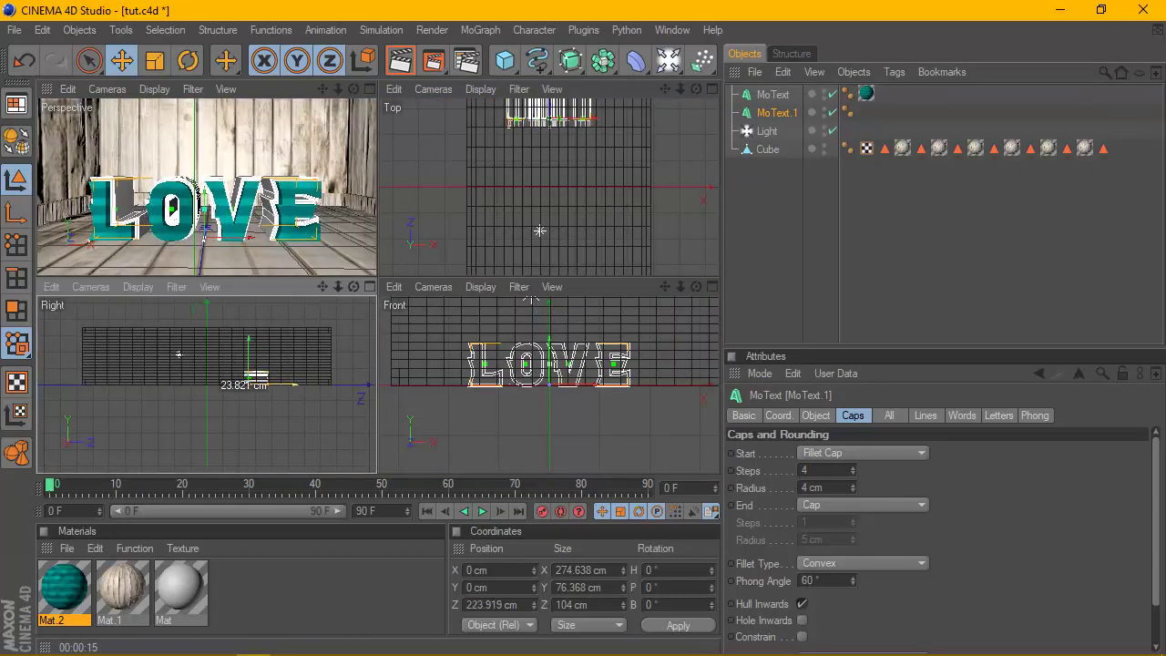
{"action": "middle_click", "coordinate": [339, 327]}
{"action": "scroll", "coordinate": [405, 252], "scroll_direction": "up", "scroll_amount": 3}
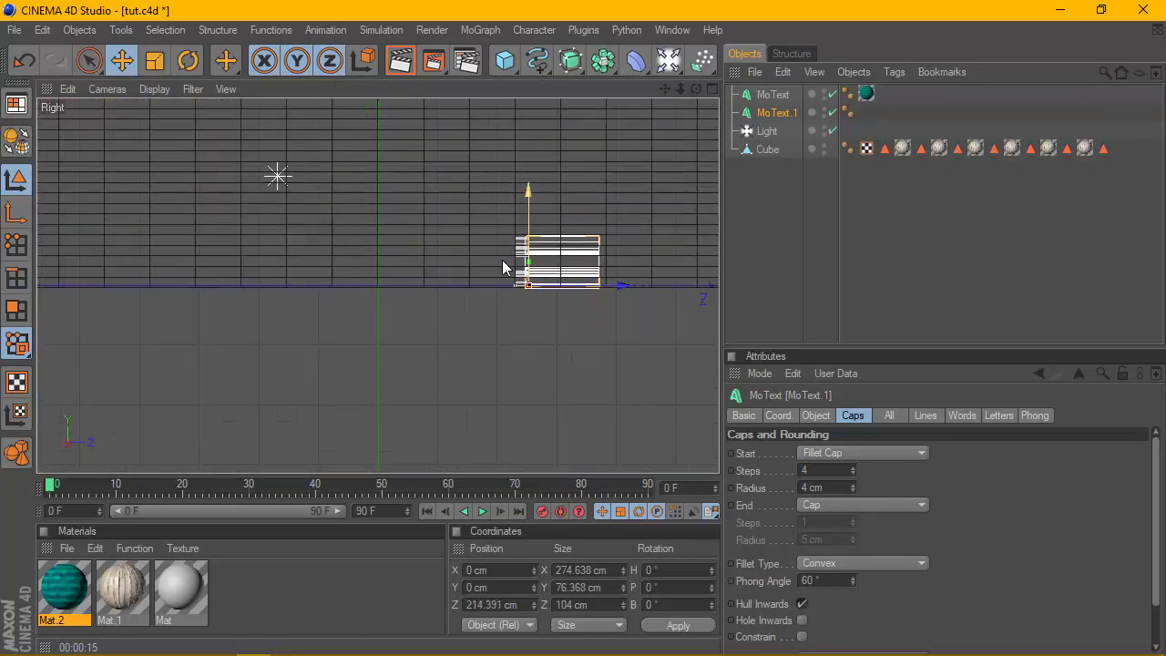
{"action": "left_click_drag", "start_coordinate": [665, 88], "coordinate": [613, 121]}
{"action": "scroll", "coordinate": [613, 121], "scroll_direction": "up", "scroll_amount": 2}
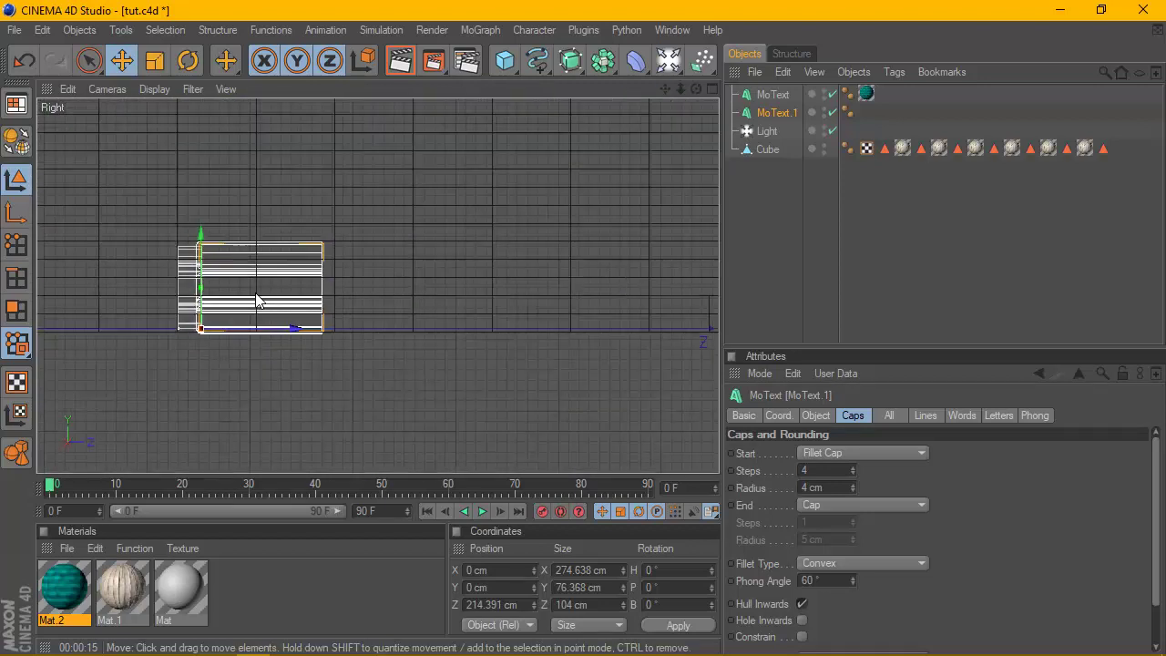
{"action": "left_click_drag", "start_coordinate": [681, 88], "coordinate": [270, 218]}
{"action": "scroll", "coordinate": [270, 222], "scroll_direction": "up", "scroll_amount": 2}
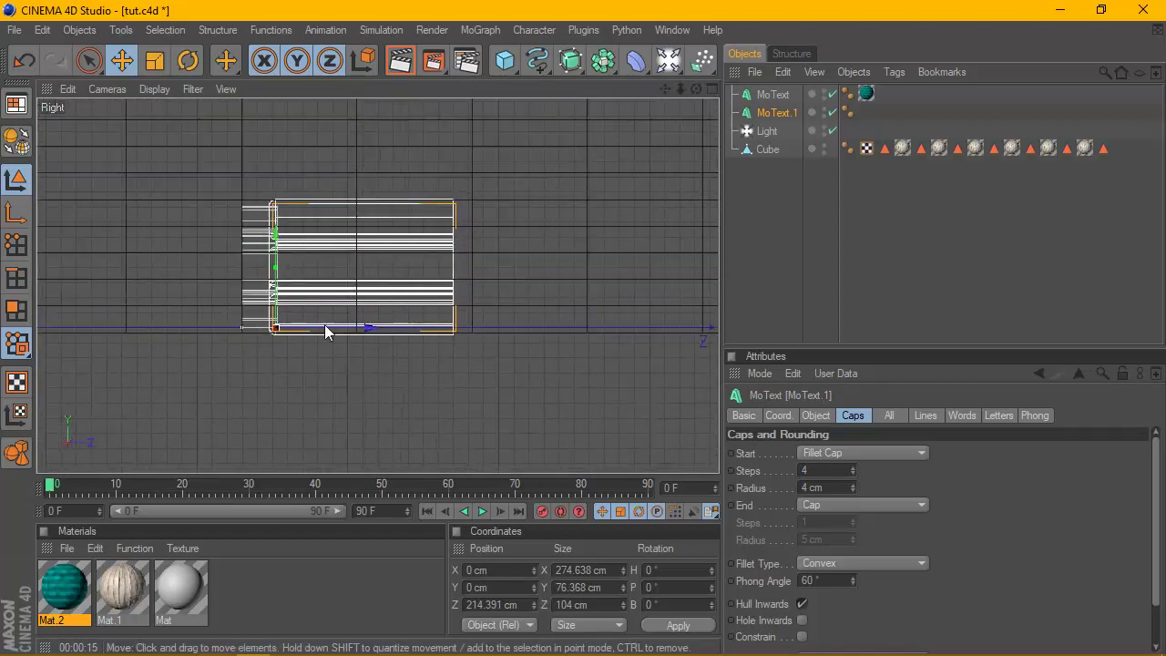
{"action": "left_click_drag", "start_coordinate": [344, 330], "coordinate": [375, 328]}
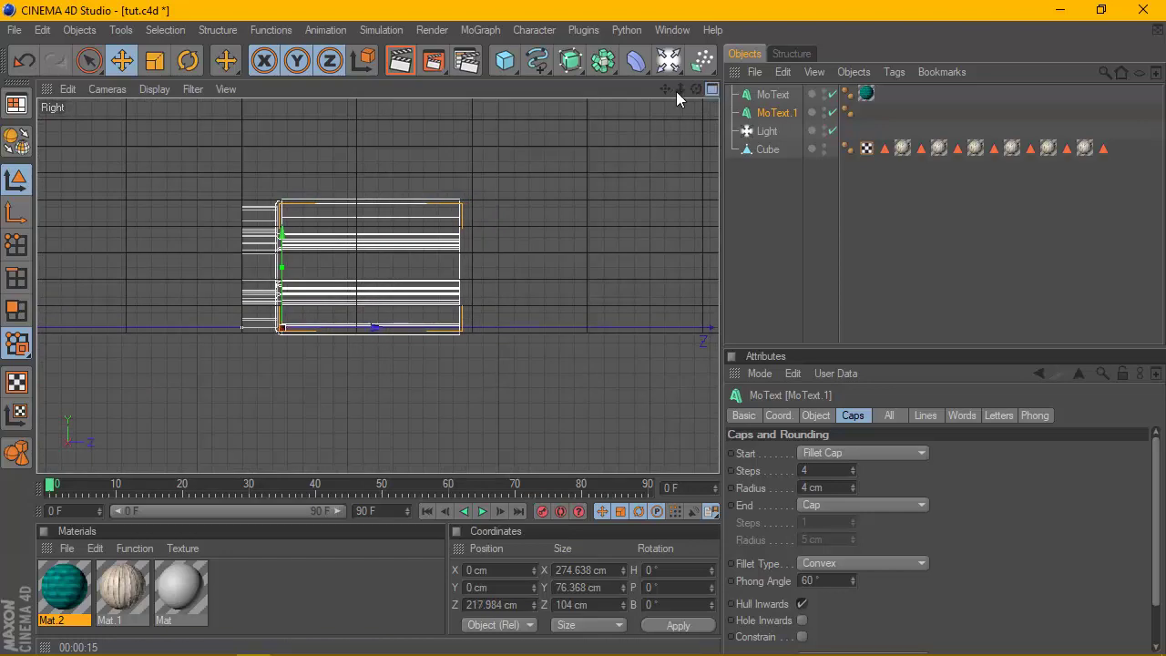
{"action": "left_click", "coordinate": [712, 89]}
{"action": "left_click", "coordinate": [374, 88]}
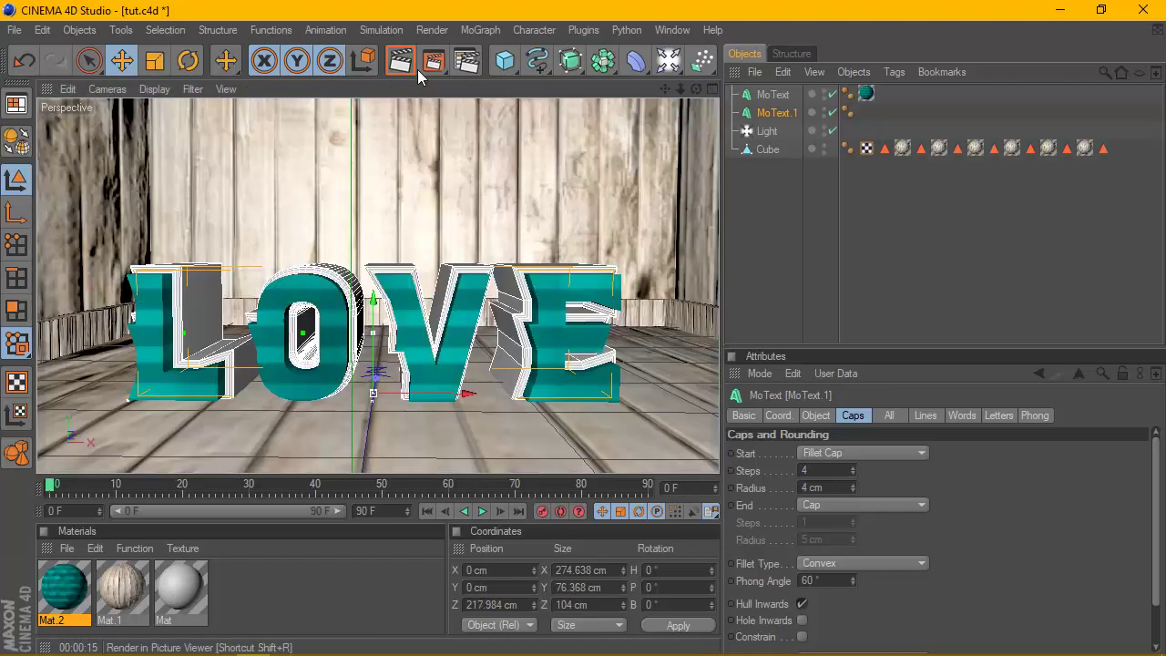
{"action": "left_click", "coordinate": [401, 62]}
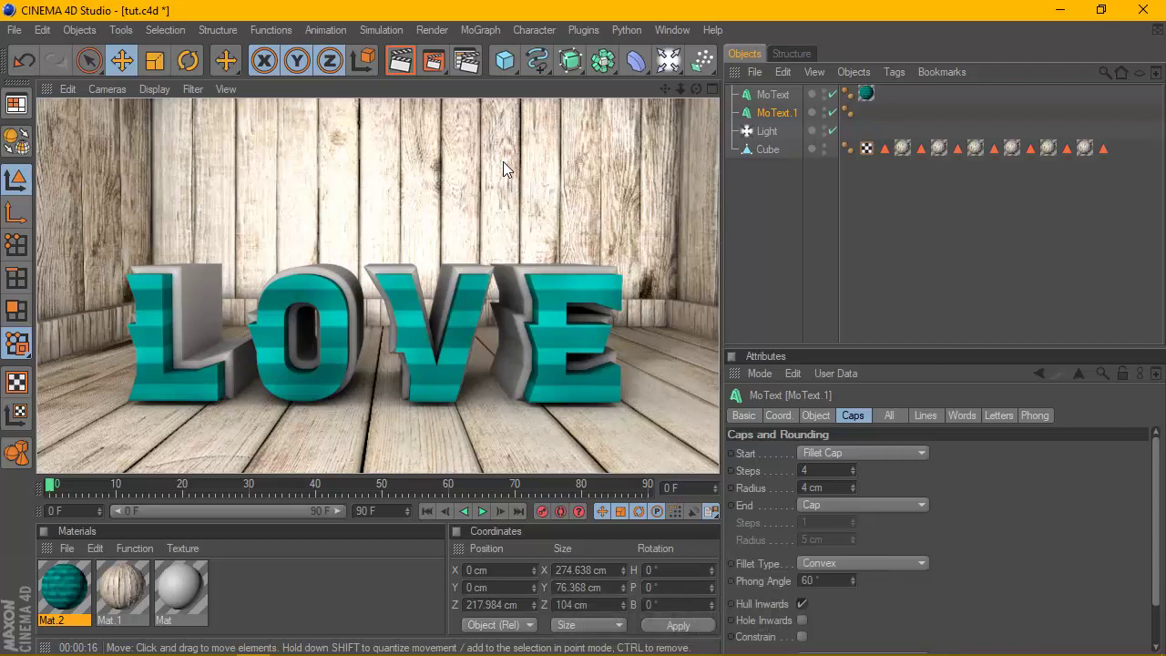
Step: Duplicate wood Mat.1, wrap its color texture in a Filter shader, and enable Colorize
{"action": "left_click", "coordinate": [112, 589]}
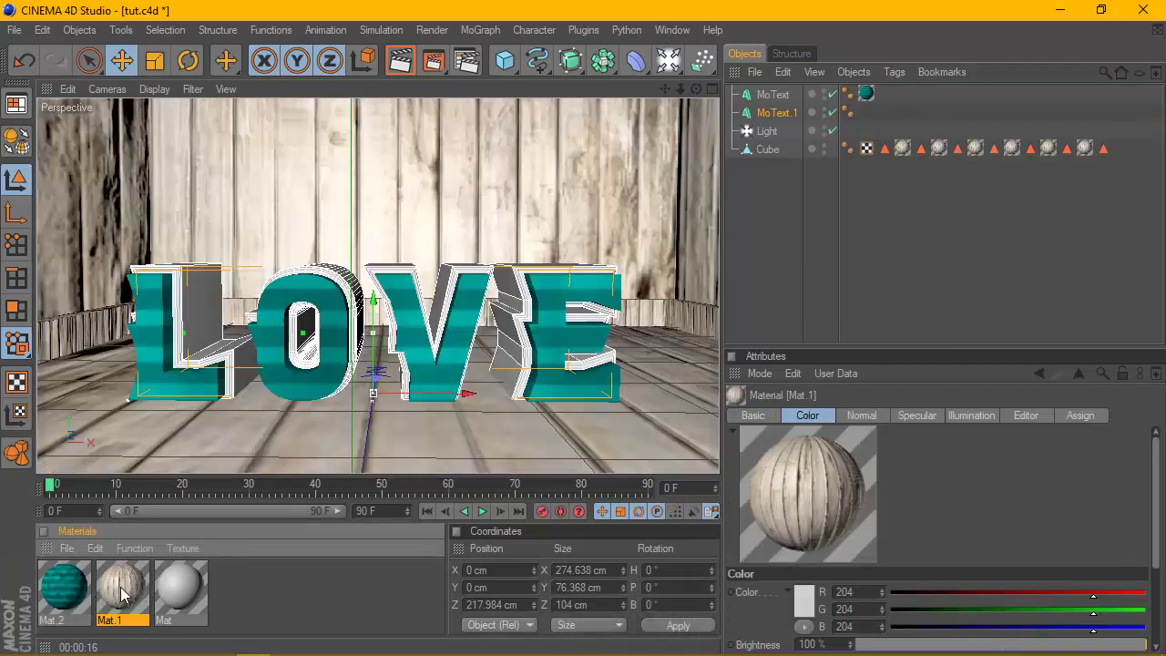
{"action": "left_click_drag", "start_coordinate": [135, 587], "coordinate": [157, 588], "text": "ctrl"}
{"action": "double_click", "coordinate": [181, 588]}
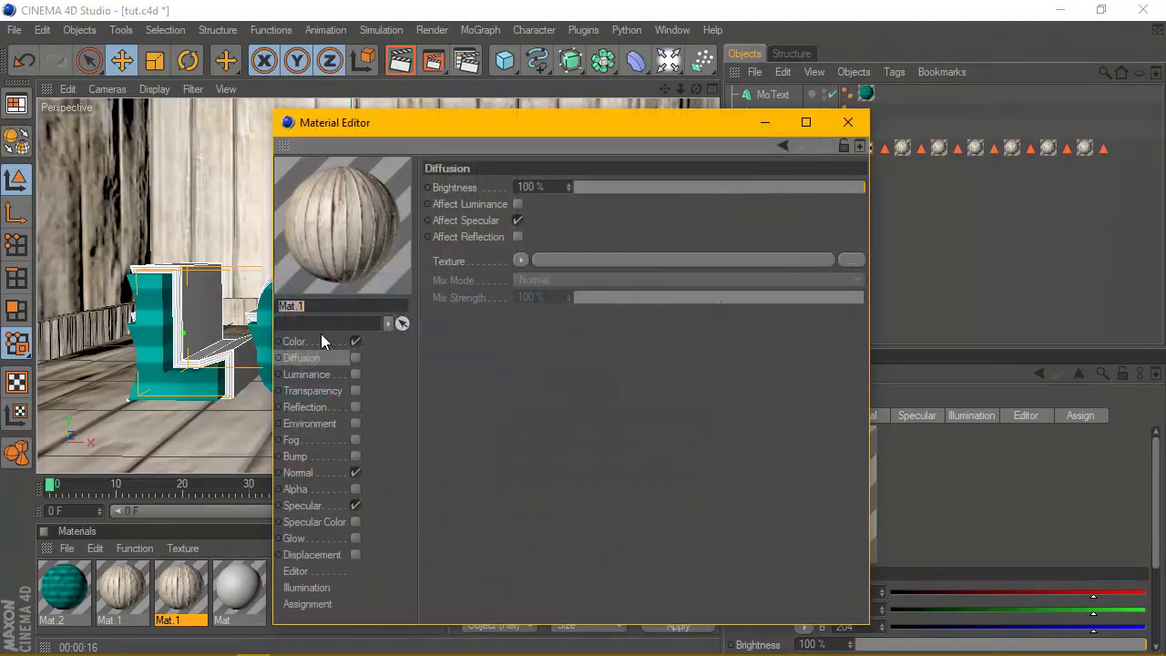
{"action": "left_click", "coordinate": [498, 263]}
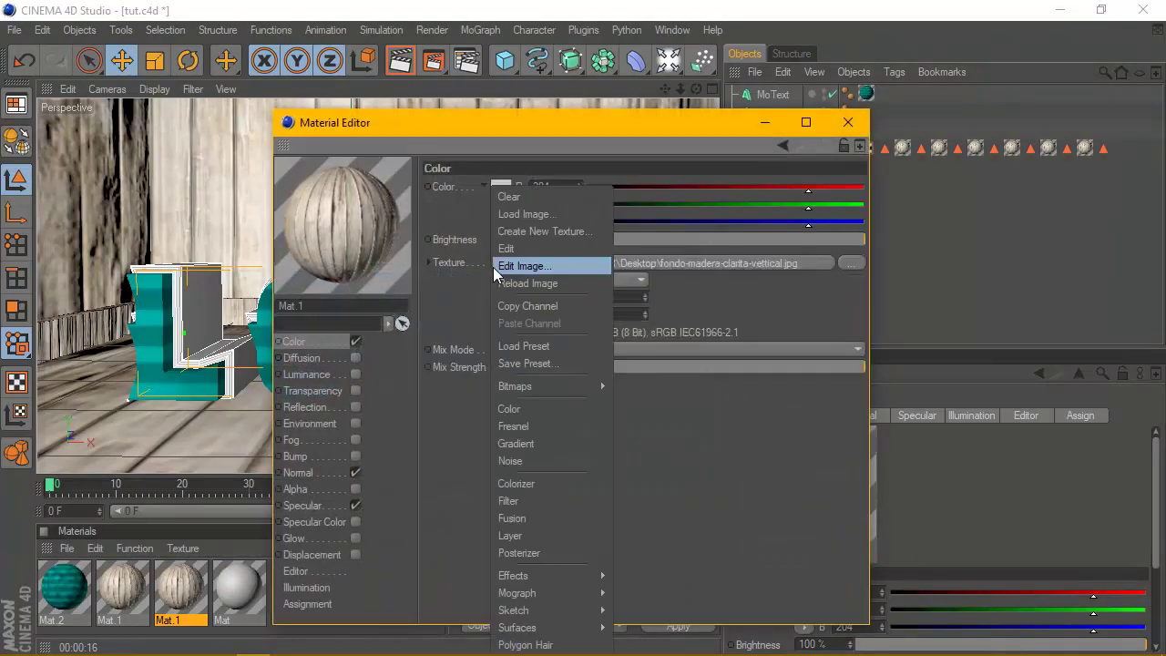
{"action": "left_click", "coordinate": [533, 425]}
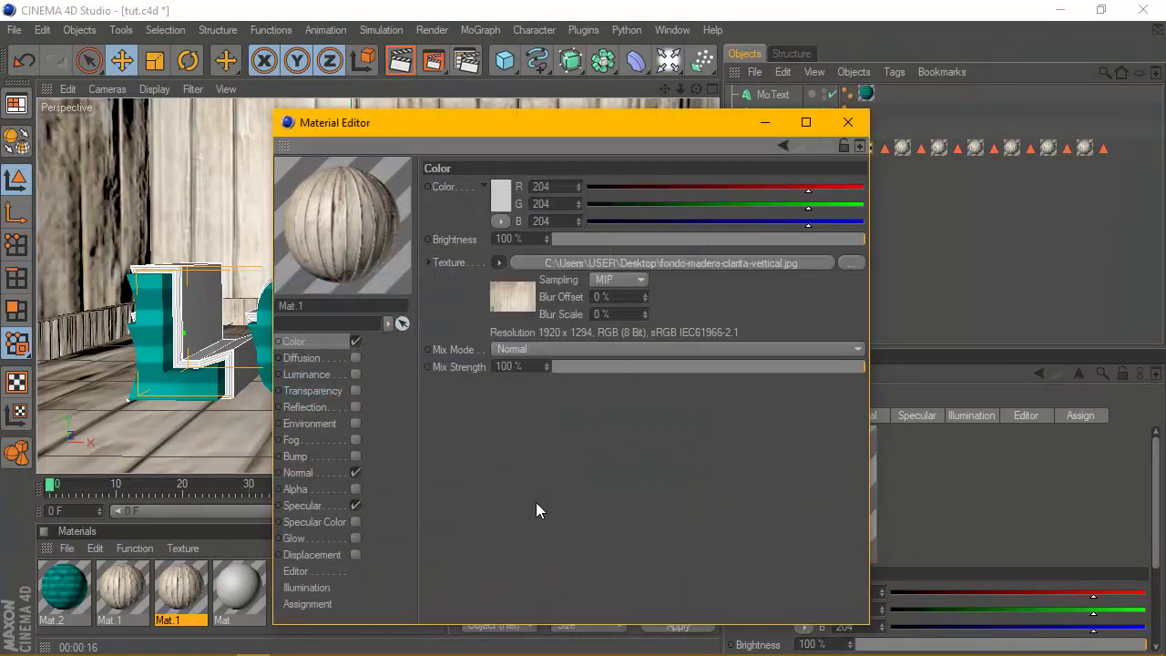
{"action": "left_click", "coordinate": [598, 265]}
{"action": "left_click_drag", "start_coordinate": [719, 408], "coordinate": [762, 408]}
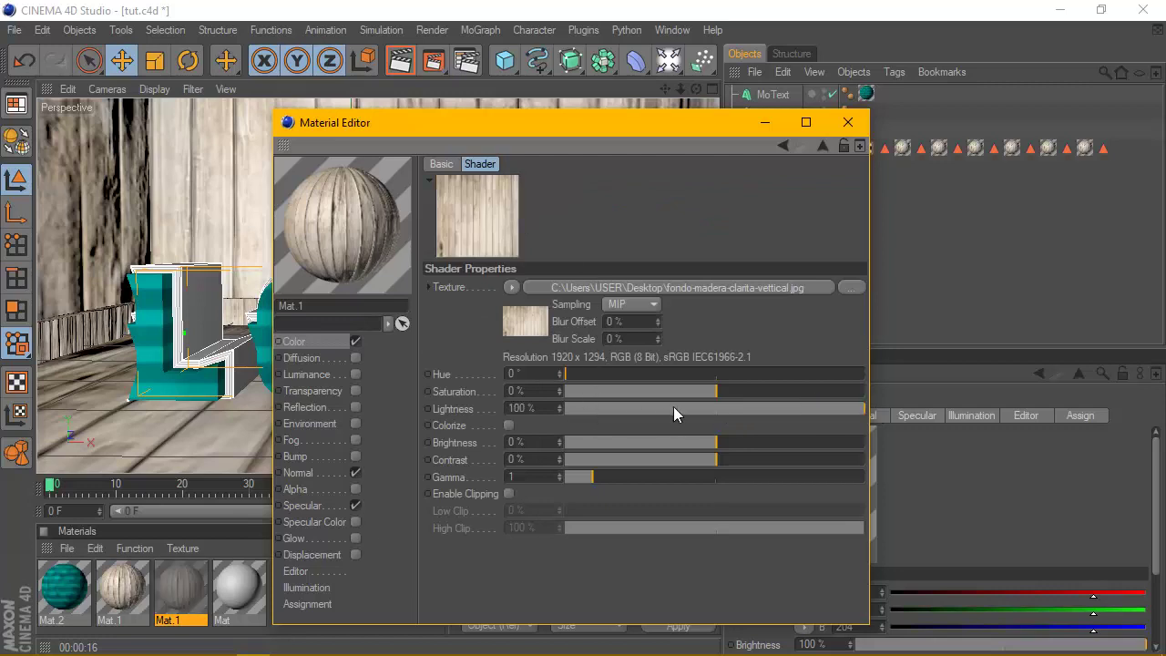
{"action": "left_click", "coordinate": [508, 425]}
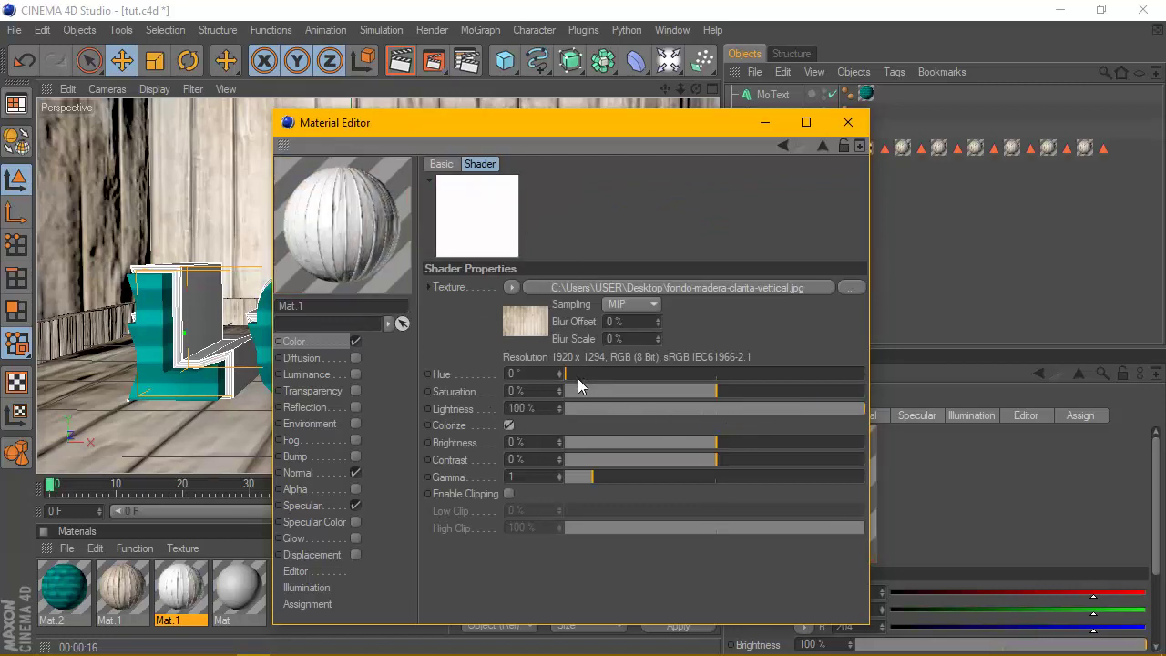
Step: Set the colorize values to Saturation 100 %, Hue 18° and Lightness -69 %
{"action": "left_click_drag", "start_coordinate": [716, 391], "coordinate": [850, 401]}
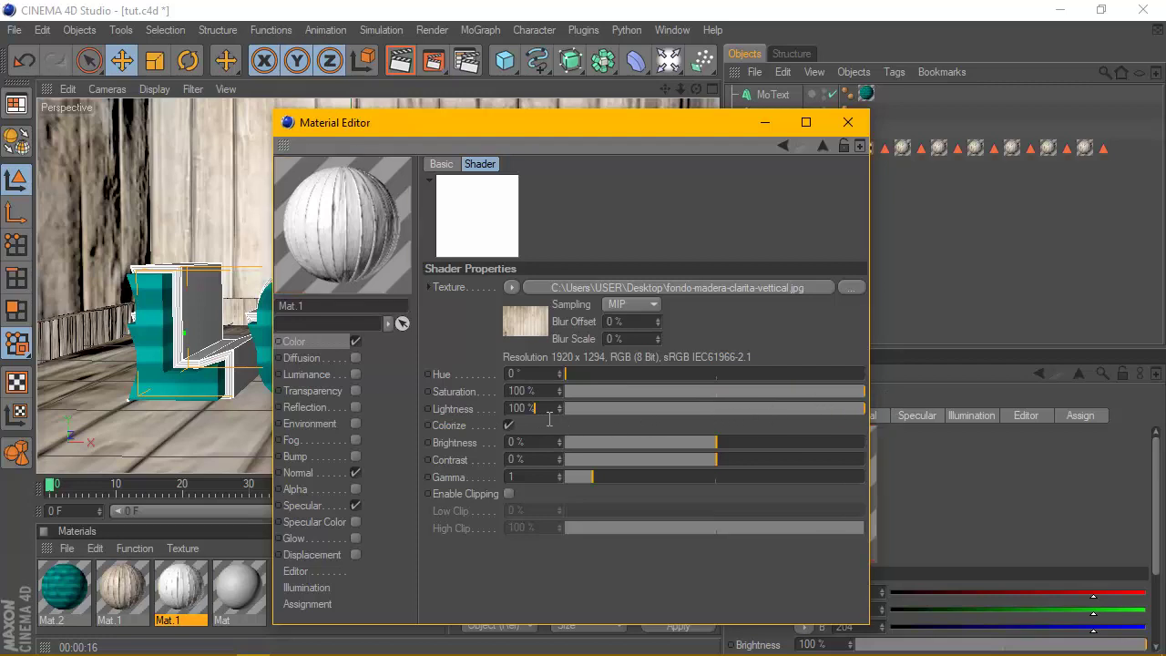
{"action": "type", "text": "0"}
{"action": "key", "text": "Return"}
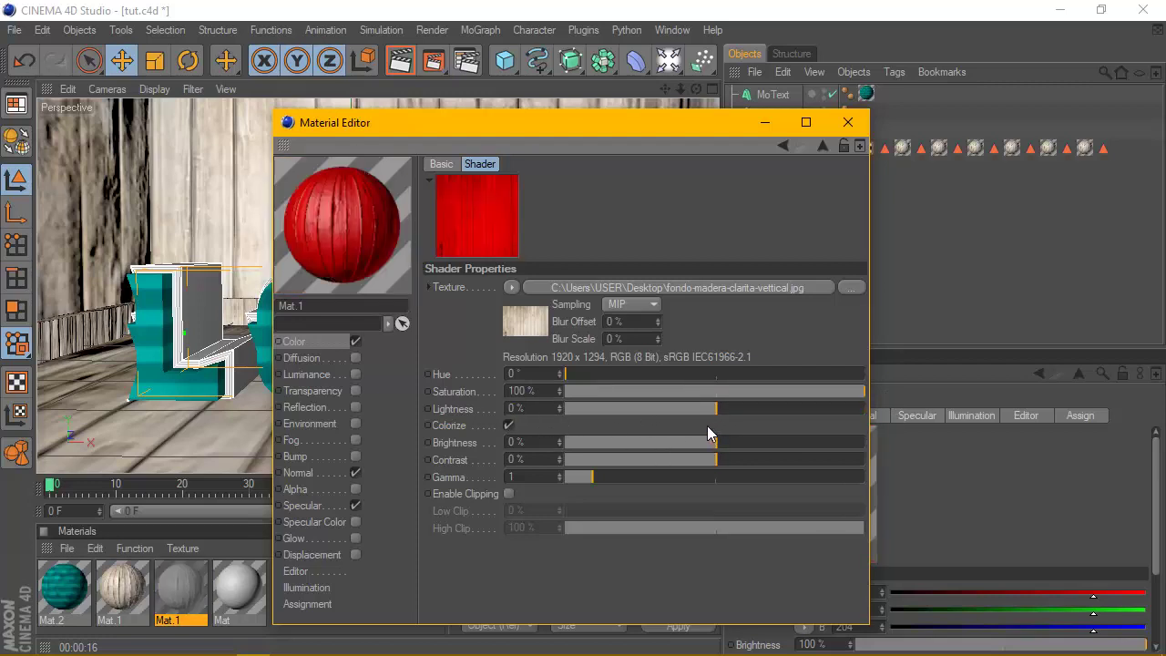
{"action": "left_click_drag", "start_coordinate": [570, 376], "coordinate": [580, 372]}
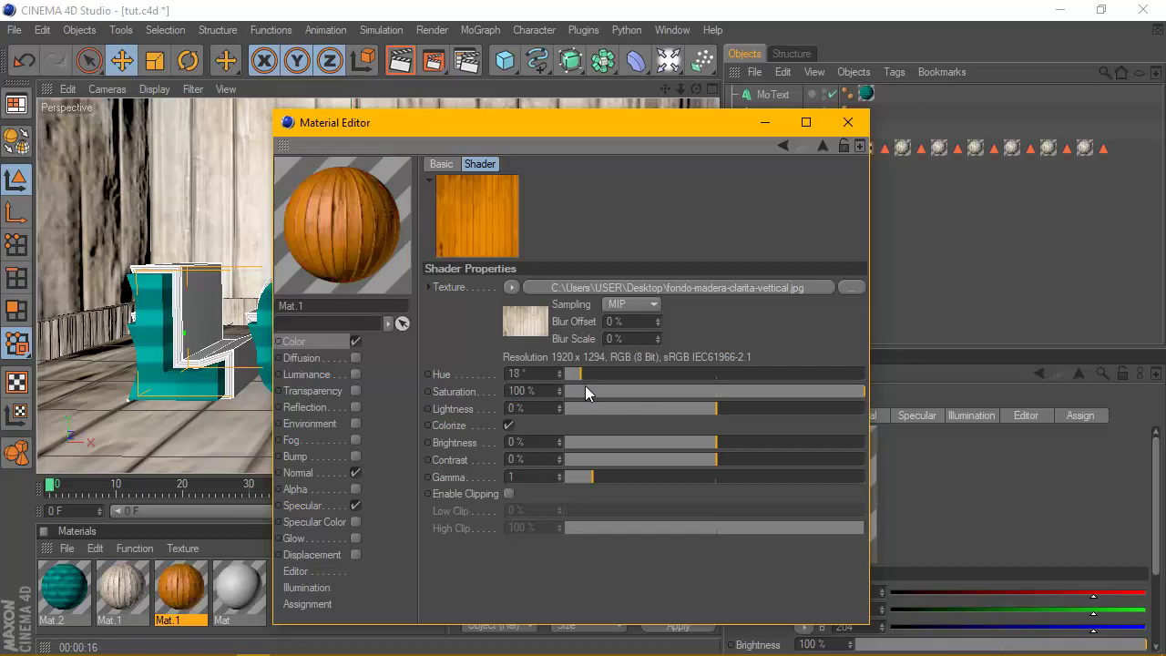
{"action": "left_click_drag", "start_coordinate": [664, 408], "coordinate": [611, 408]}
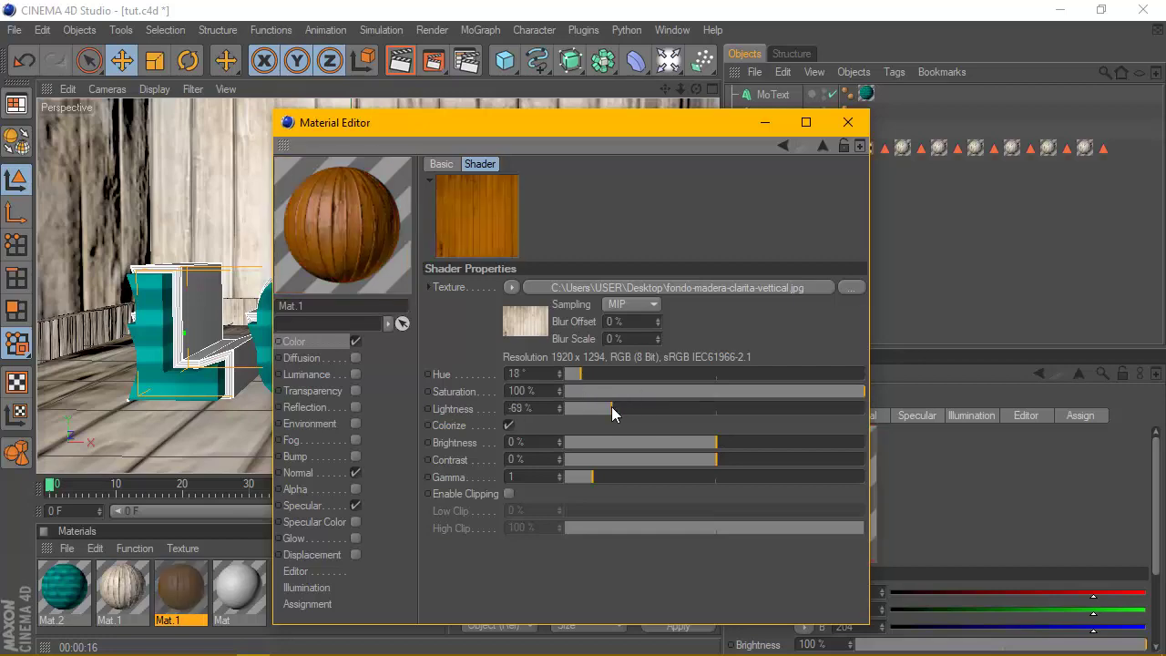
Step: Apply the brown wood Mat.1 to MoText.1 with Cubic projection
{"action": "left_click", "coordinate": [848, 122]}
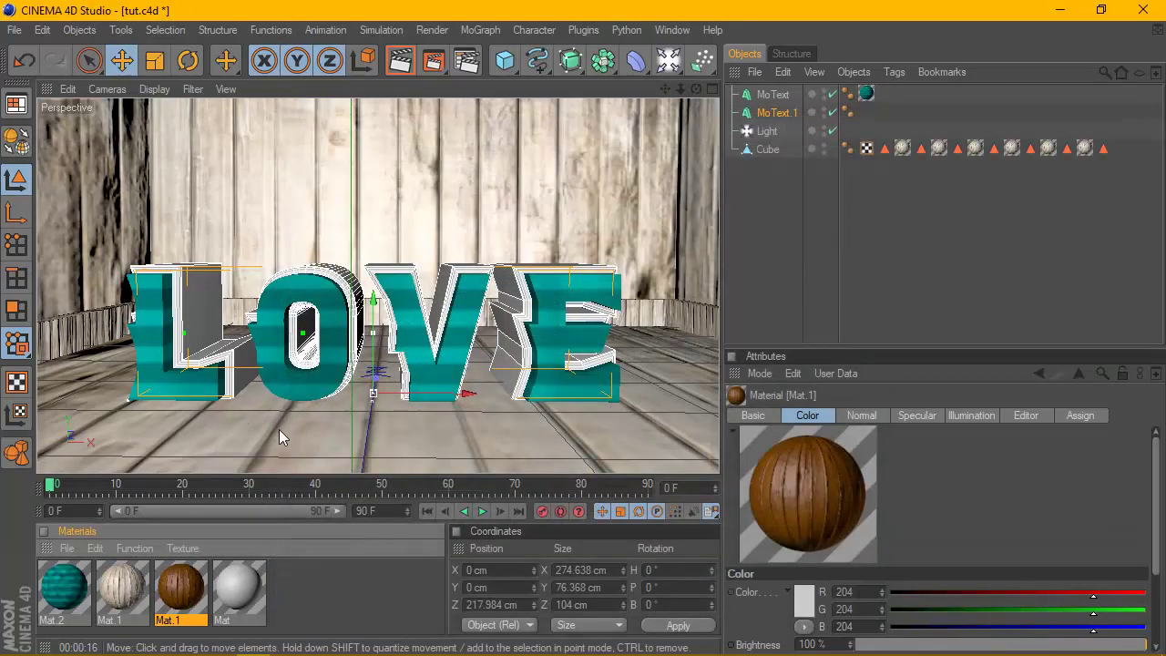
{"action": "left_click_drag", "start_coordinate": [785, 139], "coordinate": [779, 113]}
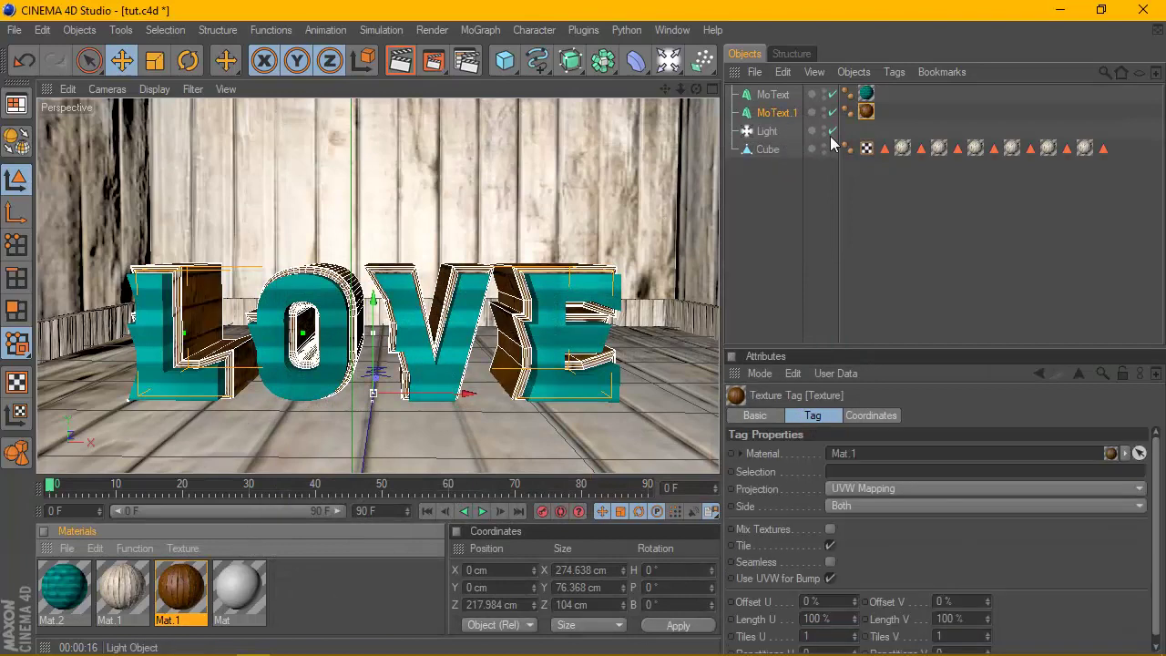
{"action": "scroll", "coordinate": [912, 501], "scroll_direction": "down", "scroll_amount": 1}
{"action": "left_click", "coordinate": [919, 482]}
{"action": "left_click", "coordinate": [875, 549]}
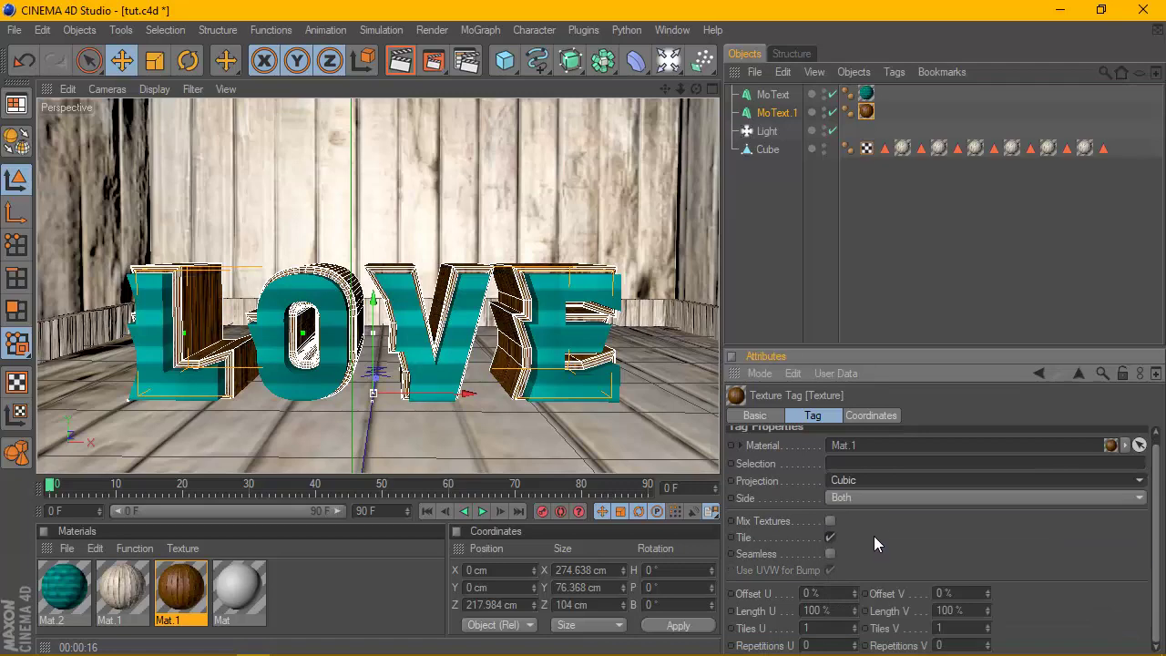
{"action": "left_click", "coordinate": [827, 270]}
Step: Set MoText.1's caps Fillet Type to Engraved
{"action": "scroll", "coordinate": [567, 274], "scroll_direction": "up", "scroll_amount": 1}
{"action": "scroll", "coordinate": [590, 259], "scroll_direction": "up", "scroll_amount": 1}
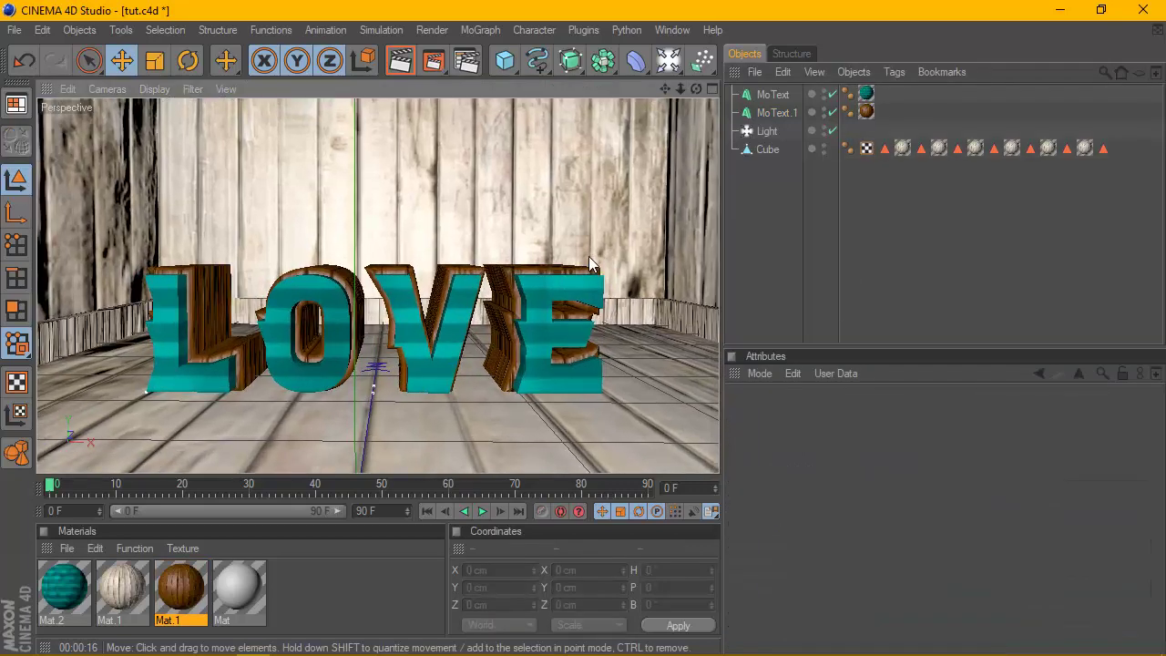
{"action": "scroll", "coordinate": [588, 256], "scroll_direction": "up", "scroll_amount": 1}
{"action": "left_click", "coordinate": [771, 113]}
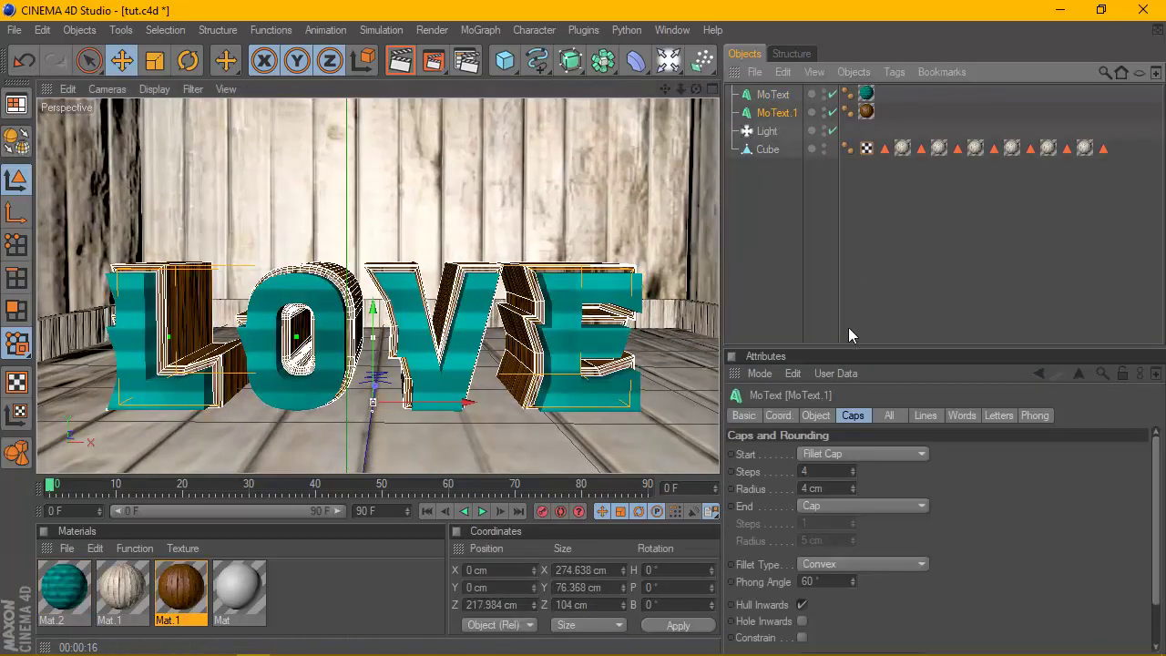
{"action": "left_click", "coordinate": [874, 563]}
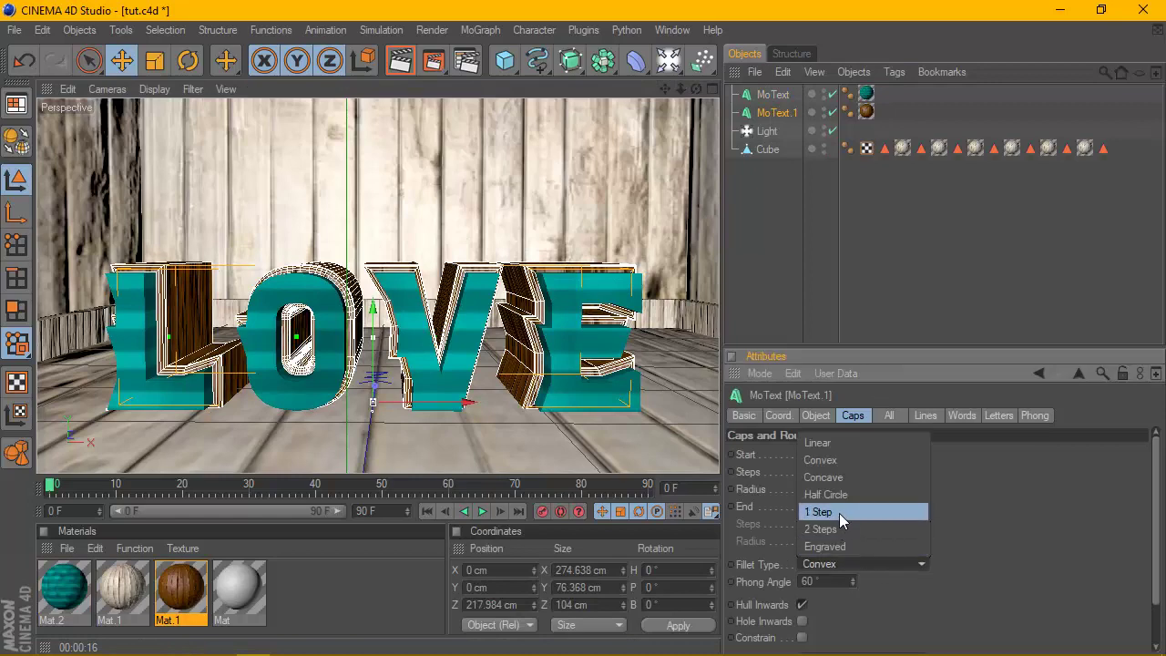
{"action": "left_click", "coordinate": [846, 545]}
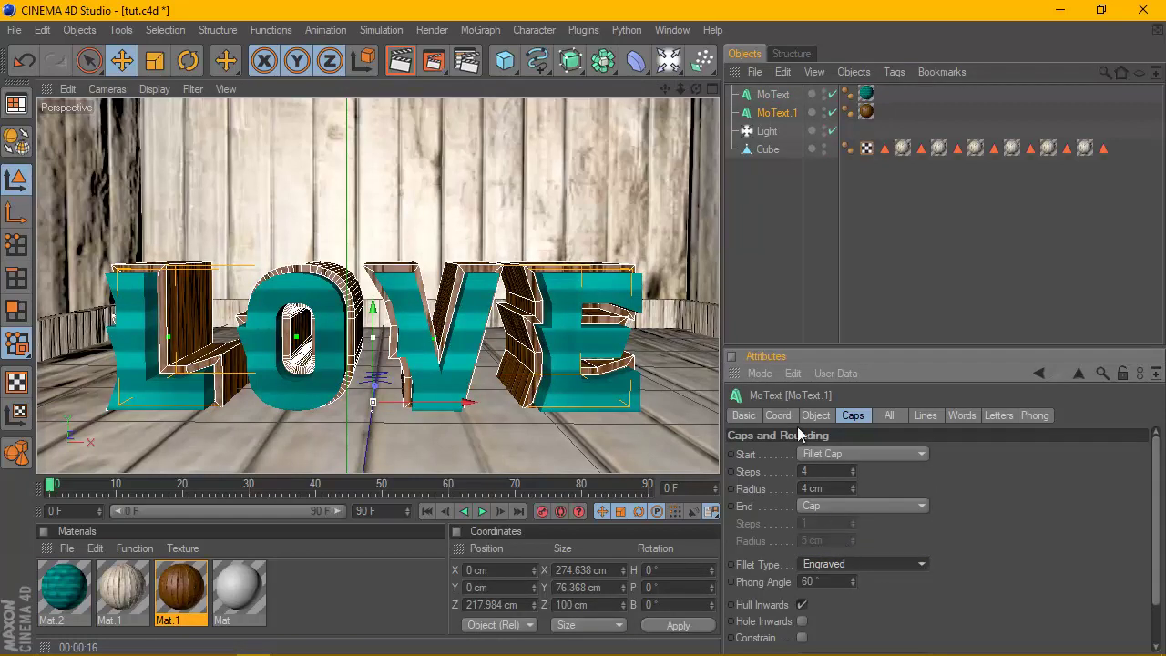
{"action": "left_click", "coordinate": [781, 219]}
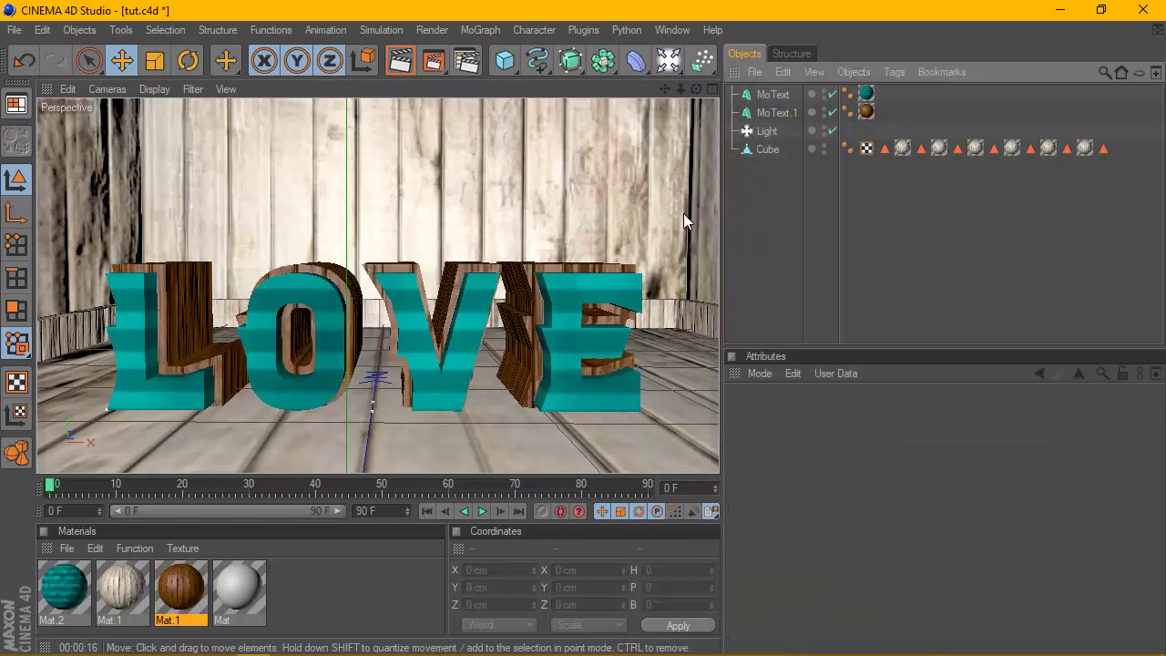
Step: Move MoText.1 slightly further back along Z in the side view
{"action": "left_click", "coordinate": [776, 113]}
{"action": "left_click", "coordinate": [711, 89]}
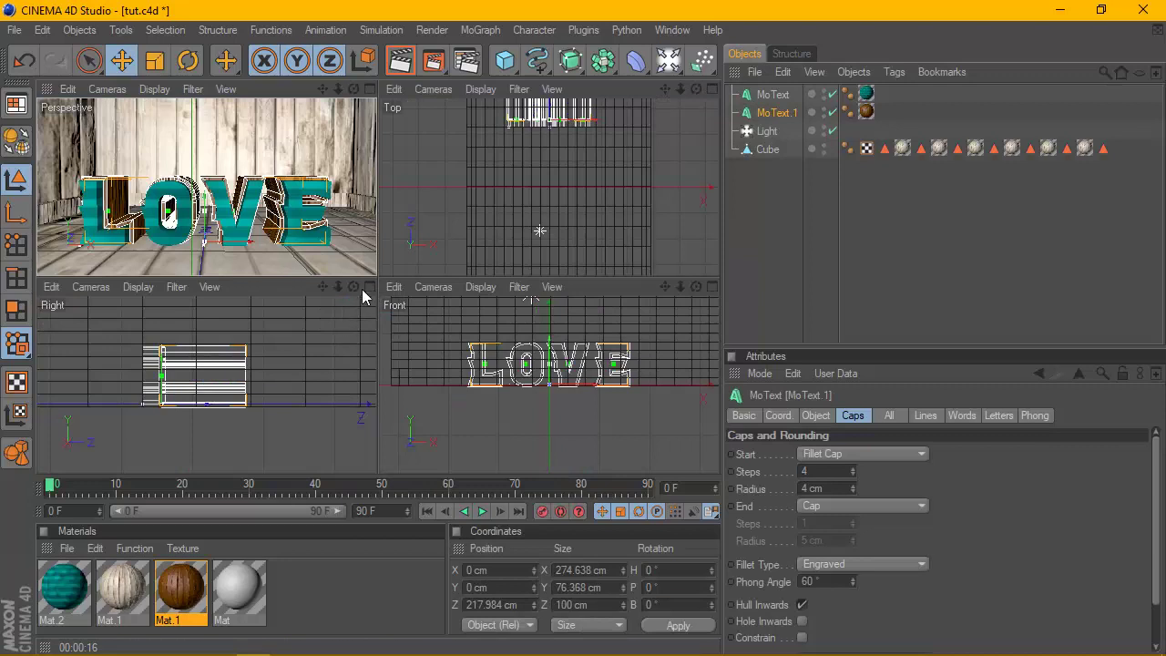
{"action": "left_click", "coordinate": [369, 286]}
{"action": "left_click_drag", "start_coordinate": [328, 341], "coordinate": [296, 341]}
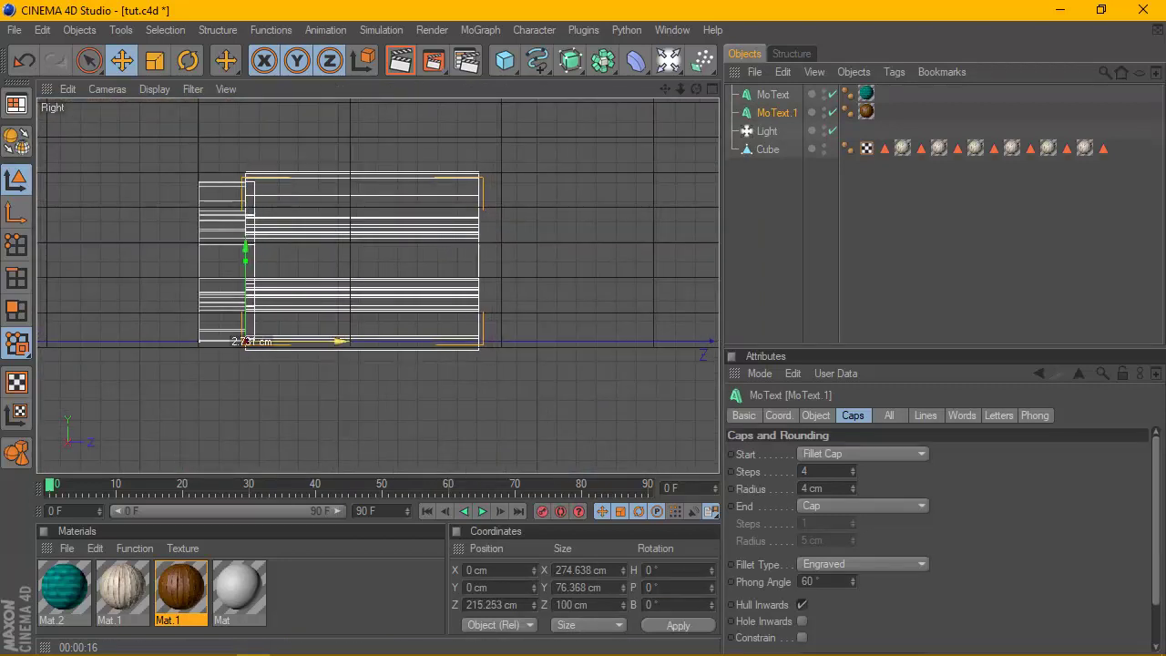
{"action": "left_click", "coordinate": [709, 87]}
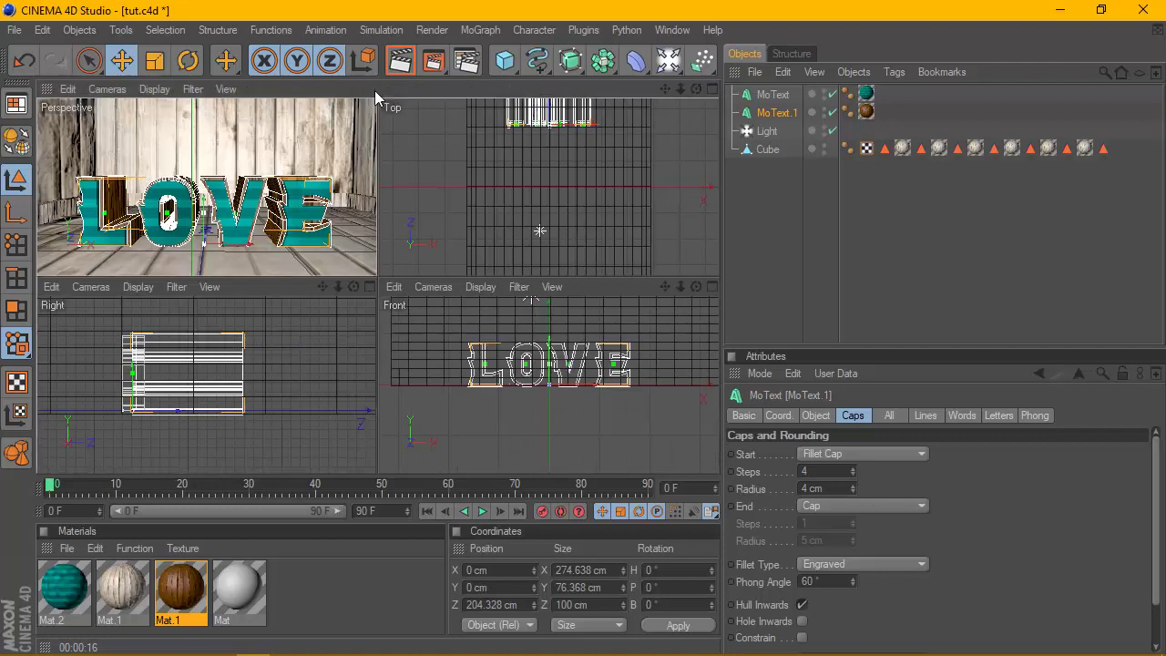
{"action": "left_click", "coordinate": [369, 89]}
Step: Move the light higher and further back along Z
{"action": "left_click", "coordinate": [456, 210]}
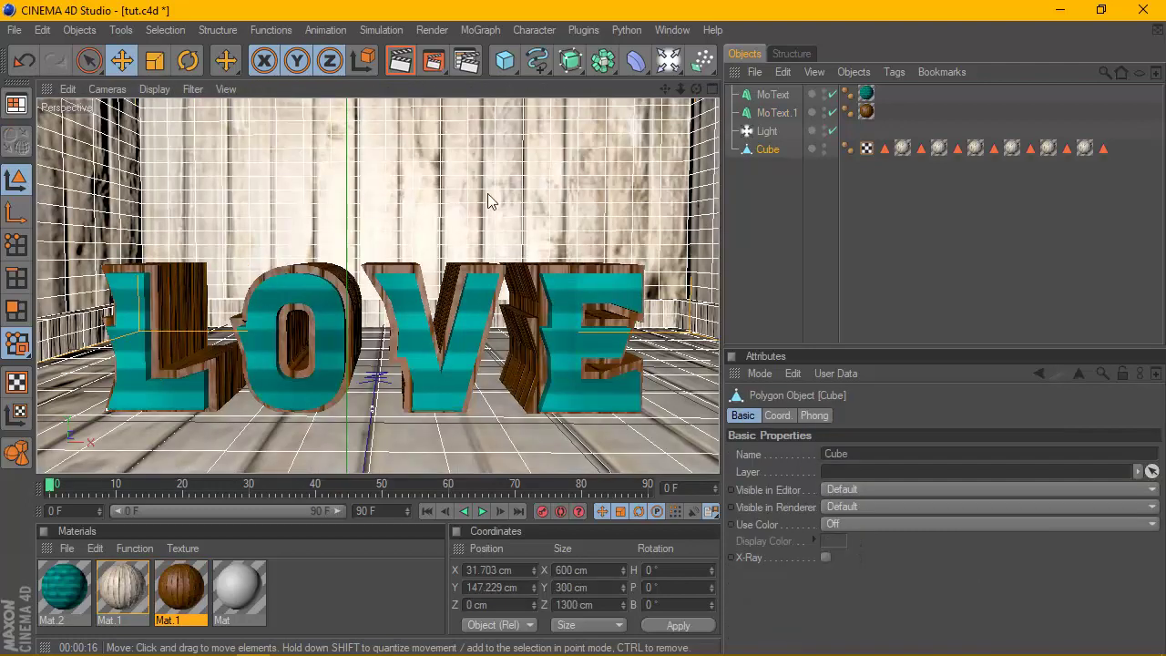
{"action": "left_click", "coordinate": [767, 130]}
{"action": "left_click", "coordinate": [711, 88]}
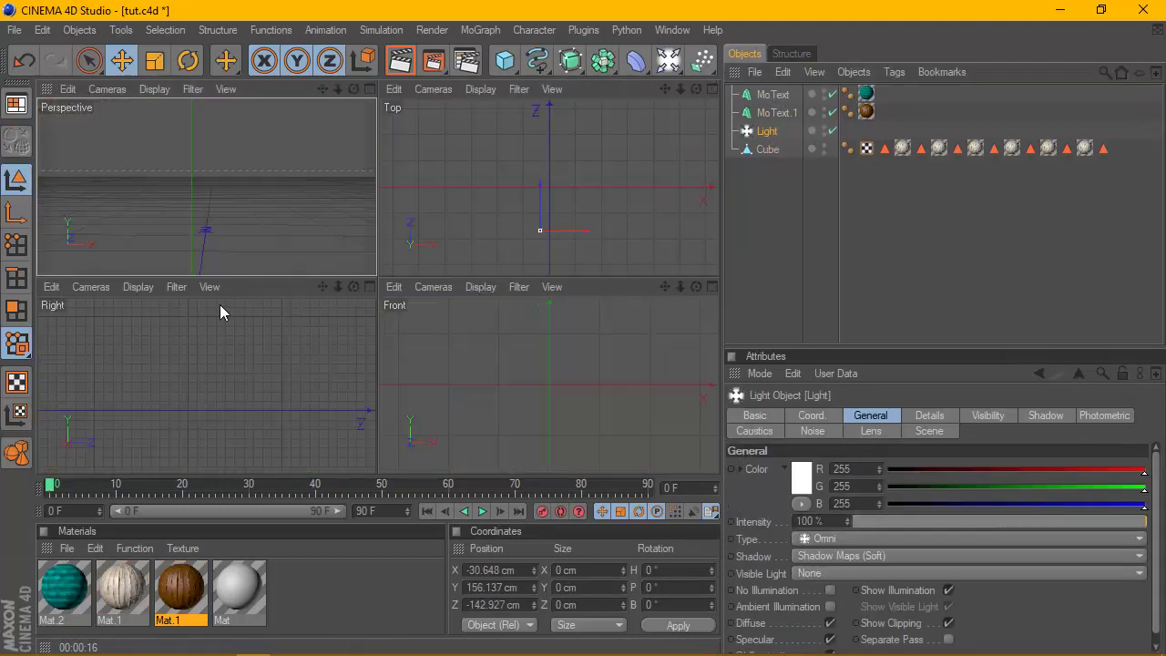
{"action": "scroll", "coordinate": [208, 353], "scroll_direction": "down", "scroll_amount": 2}
{"action": "scroll", "coordinate": [208, 353], "scroll_direction": "down", "scroll_amount": 2}
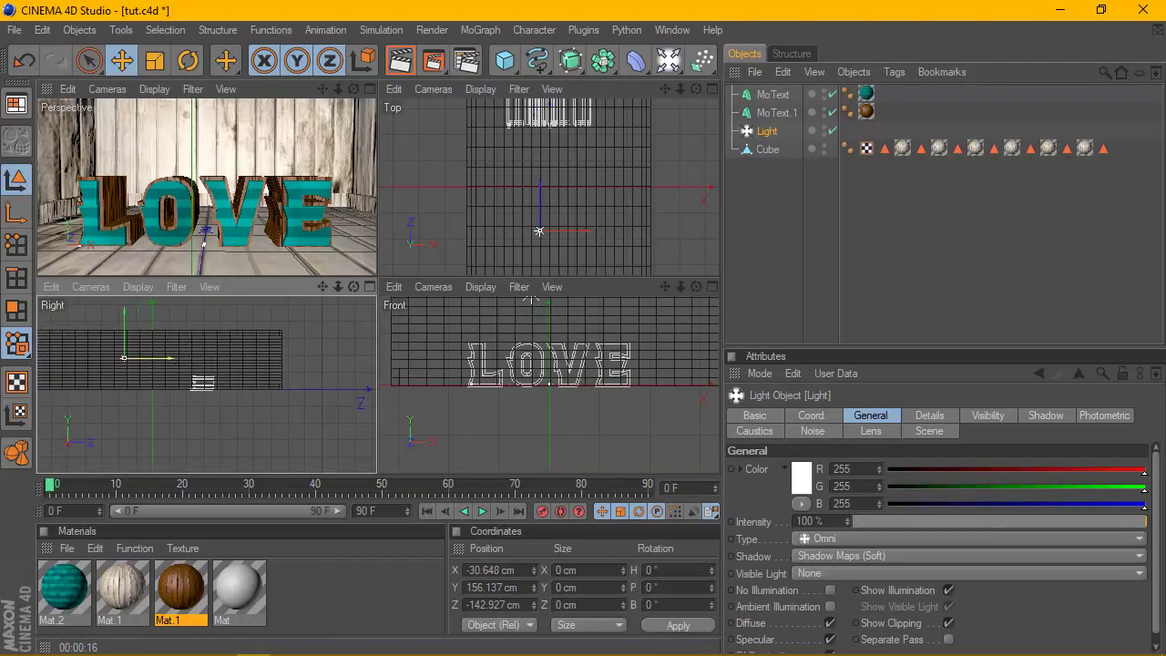
{"action": "left_click_drag", "start_coordinate": [160, 355], "coordinate": [115, 320]}
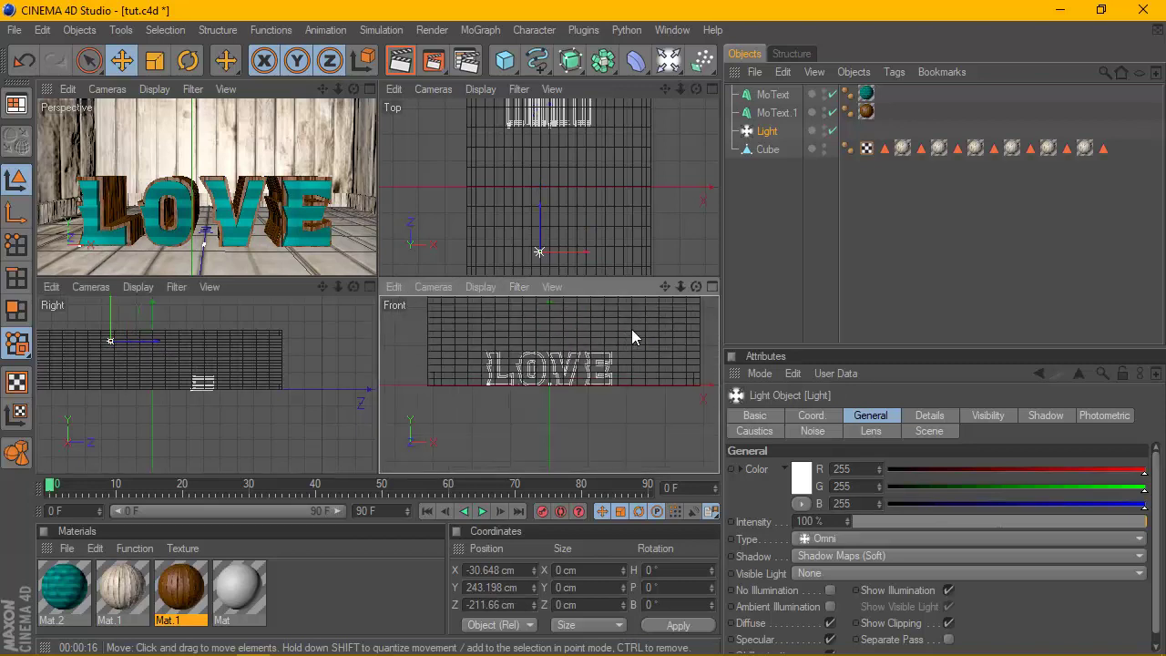
{"action": "scroll", "coordinate": [631, 329], "scroll_direction": "down", "scroll_amount": 3}
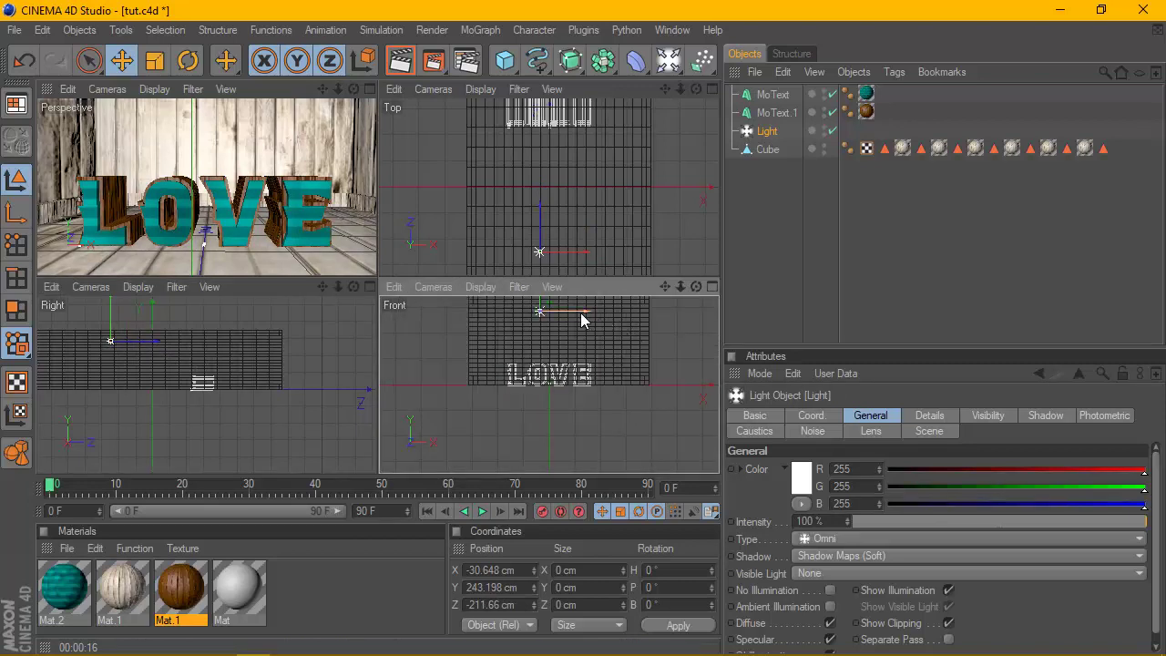
Step: Shift both LOVE texts right along X and move the light far left to X -269.324 cm
{"action": "left_click_drag", "start_coordinate": [898, 87], "coordinate": [775, 123]}
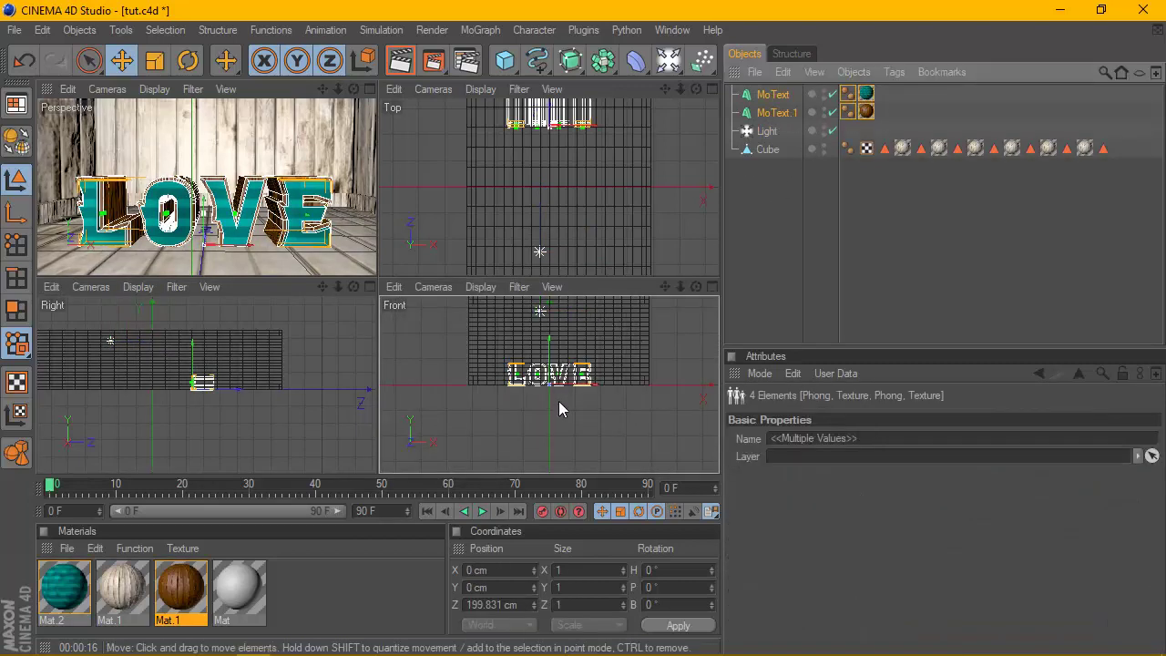
{"action": "left_click_drag", "start_coordinate": [588, 388], "coordinate": [596, 388]}
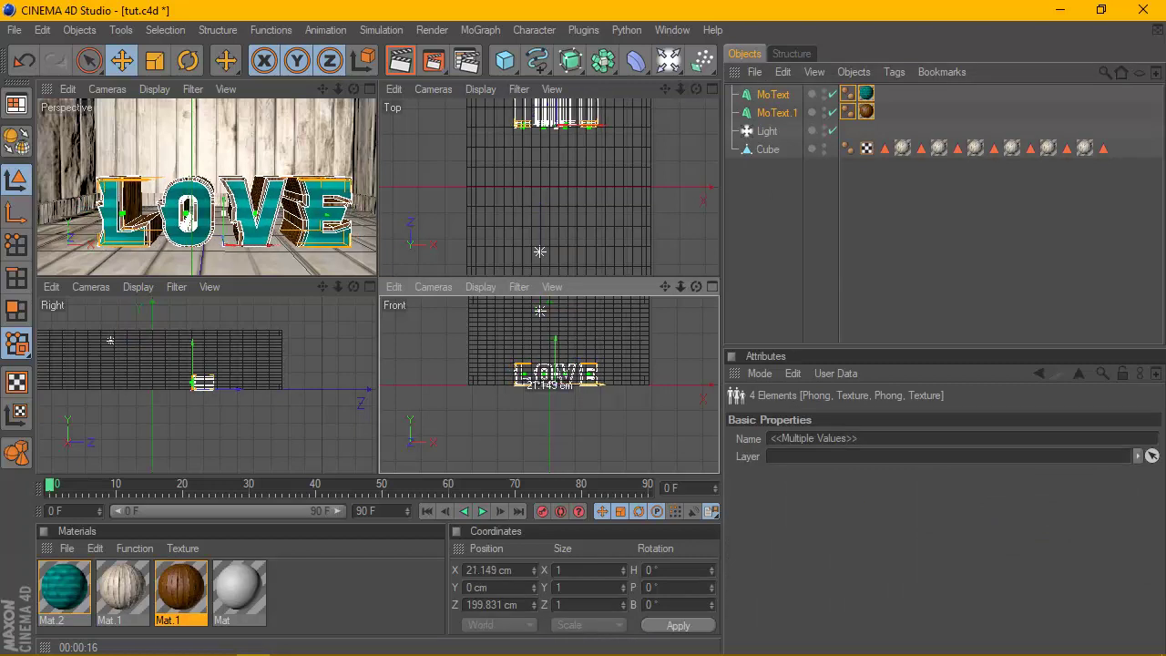
{"action": "left_click", "coordinate": [767, 130]}
{"action": "left_click_drag", "start_coordinate": [584, 308], "coordinate": [511, 310]}
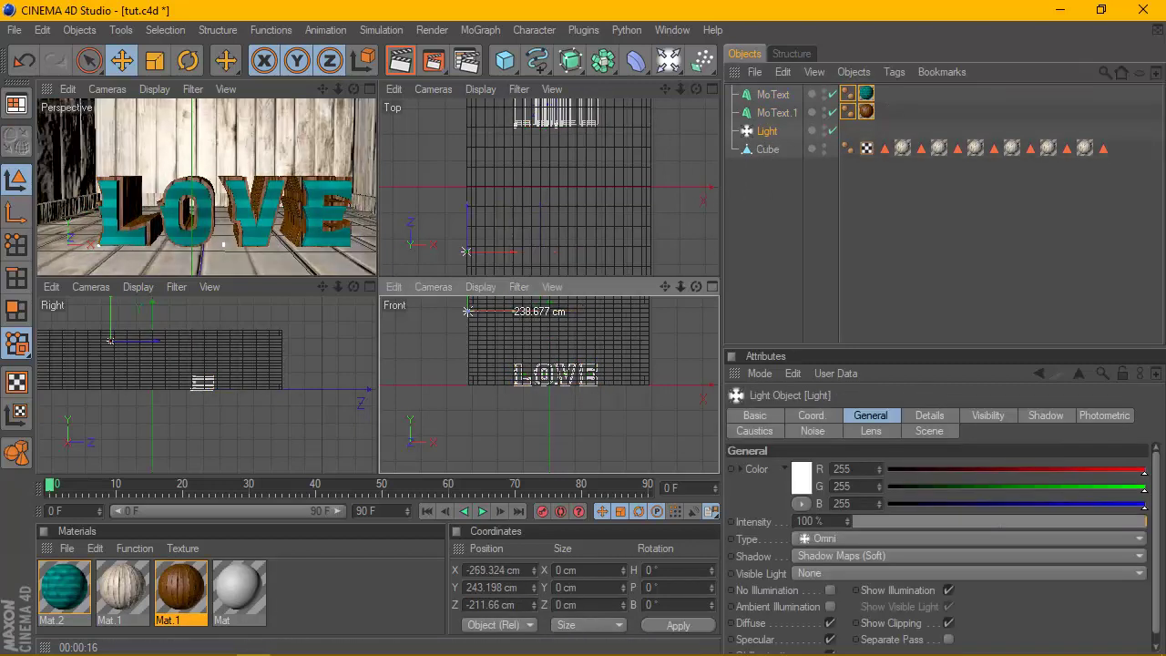
{"action": "middle_click", "coordinate": [371, 102]}
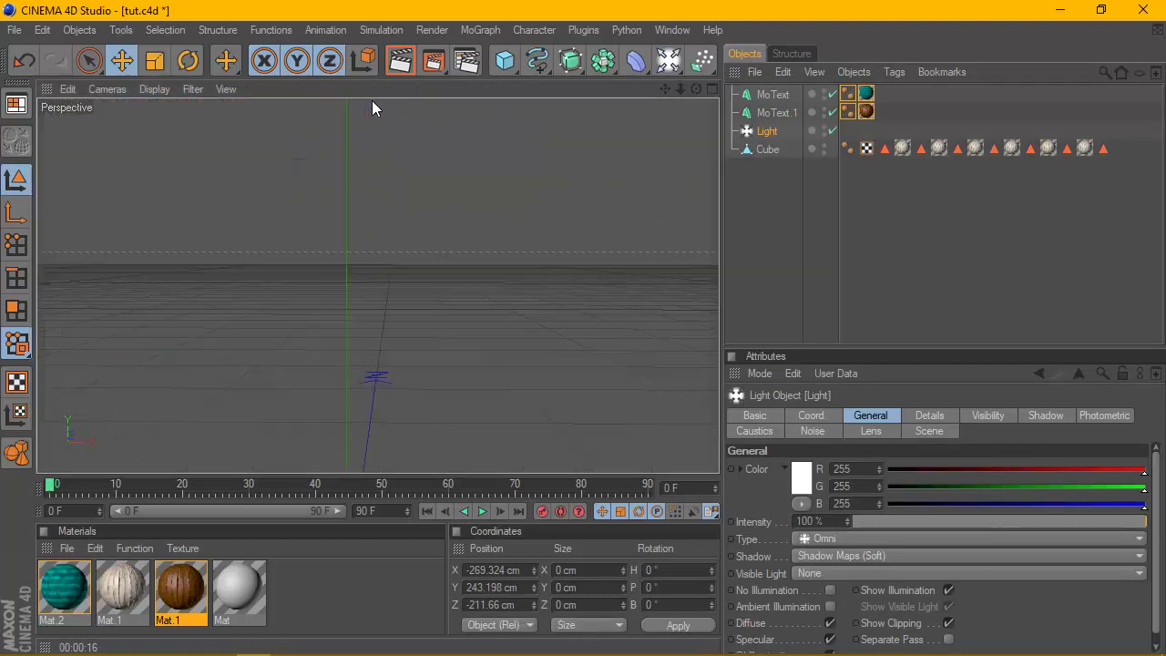
{"action": "left_click", "coordinate": [793, 219]}
{"action": "scroll", "coordinate": [453, 262], "scroll_direction": "down", "scroll_amount": 2}
{"action": "scroll", "coordinate": [453, 262], "scroll_direction": "down", "scroll_amount": 2}
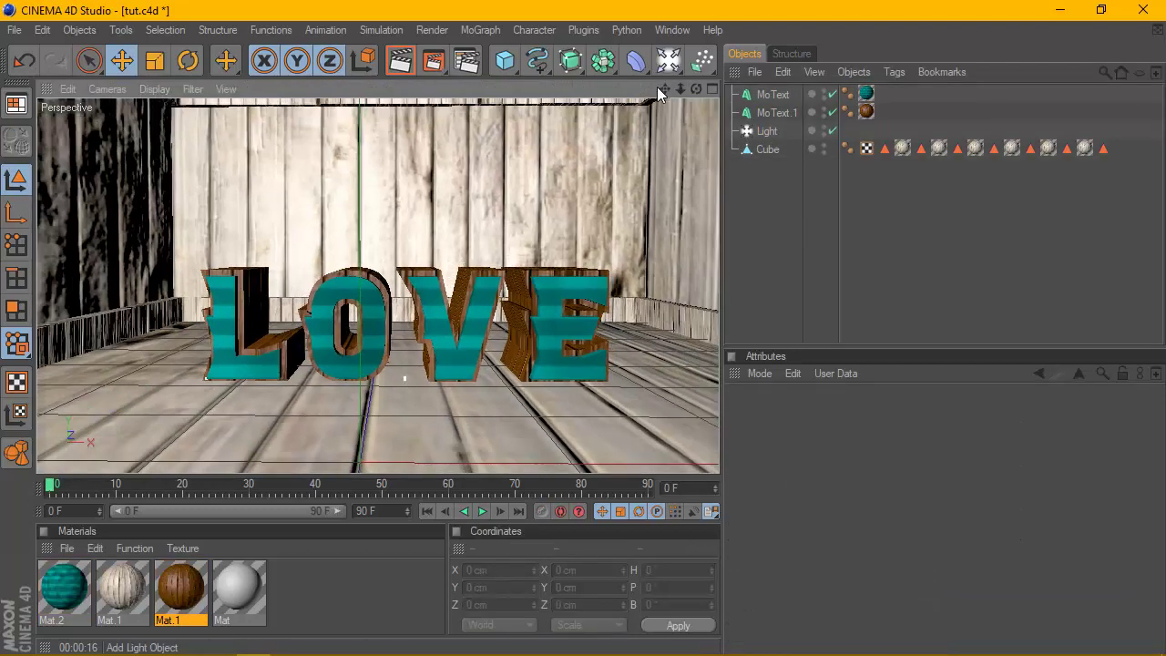
{"action": "left_click_drag", "start_coordinate": [664, 88], "coordinate": [486, 191]}
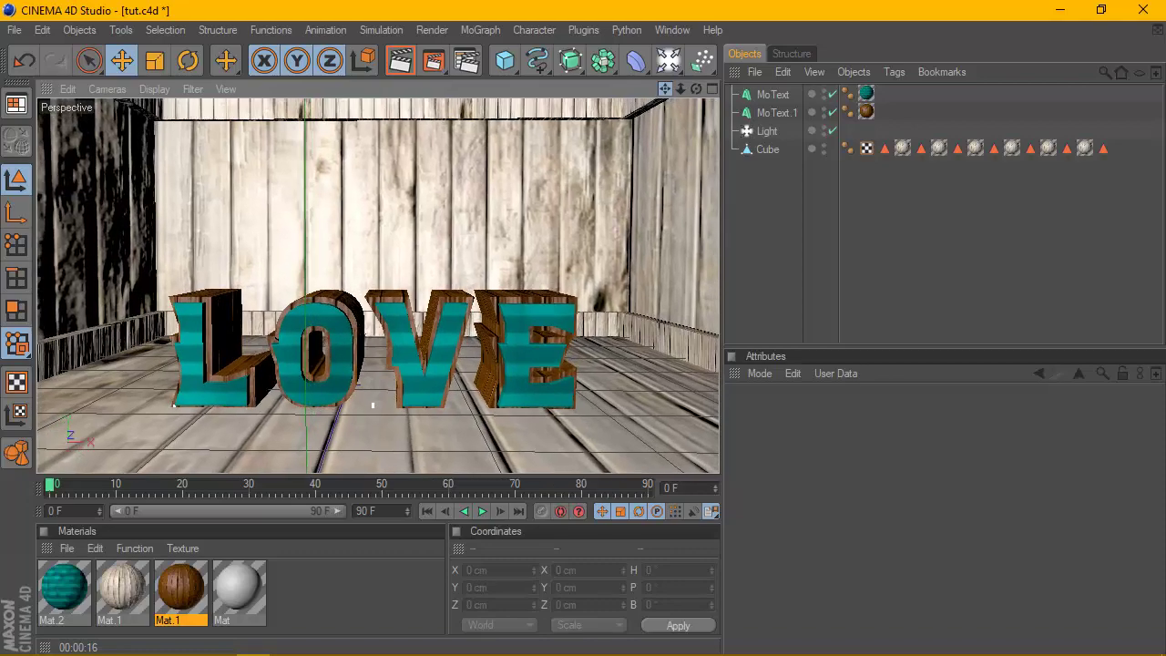
{"action": "mouse_move", "coordinate": [696, 88]}
{"action": "left_mouse_down"}
{"action": "mouse_move", "coordinate": [696, 110]}
{"action": "mouse_move", "coordinate": [674, 123]}
{"action": "mouse_move", "coordinate": [679, 100]}
{"action": "mouse_move", "coordinate": [443, 257]}
{"action": "left_mouse_up"}
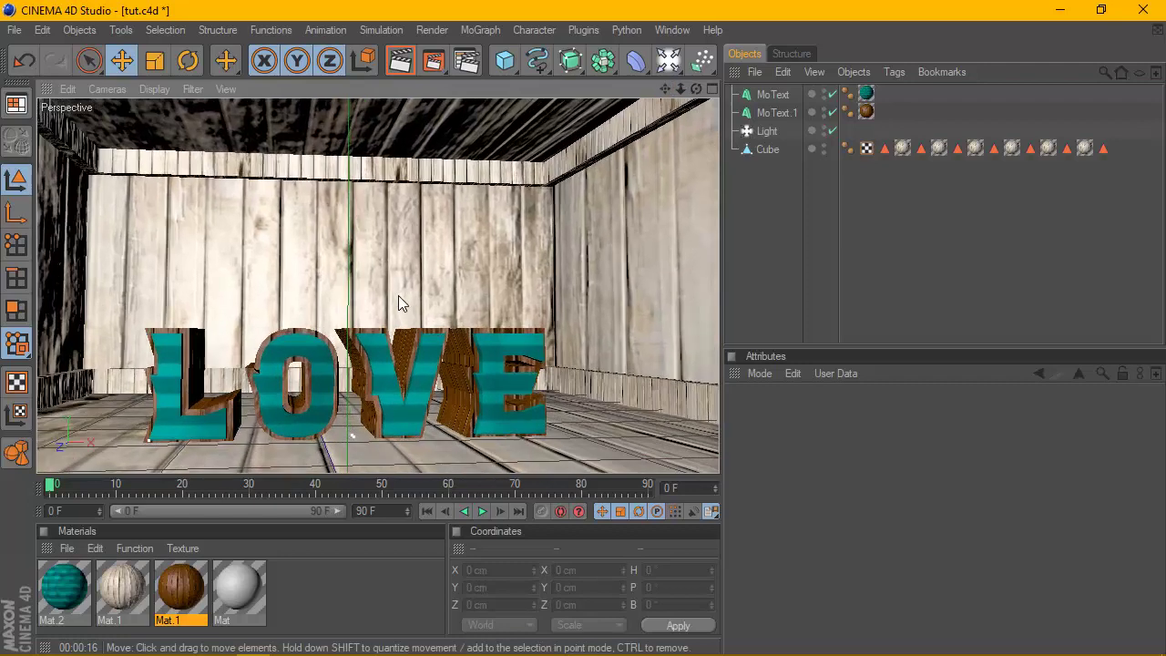
{"action": "mouse_move", "coordinate": [661, 87]}
{"action": "left_mouse_down"}
{"action": "mouse_move", "coordinate": [701, 104]}
{"action": "mouse_move", "coordinate": [668, 102]}
{"action": "mouse_move", "coordinate": [433, 253]}
{"action": "left_mouse_up"}
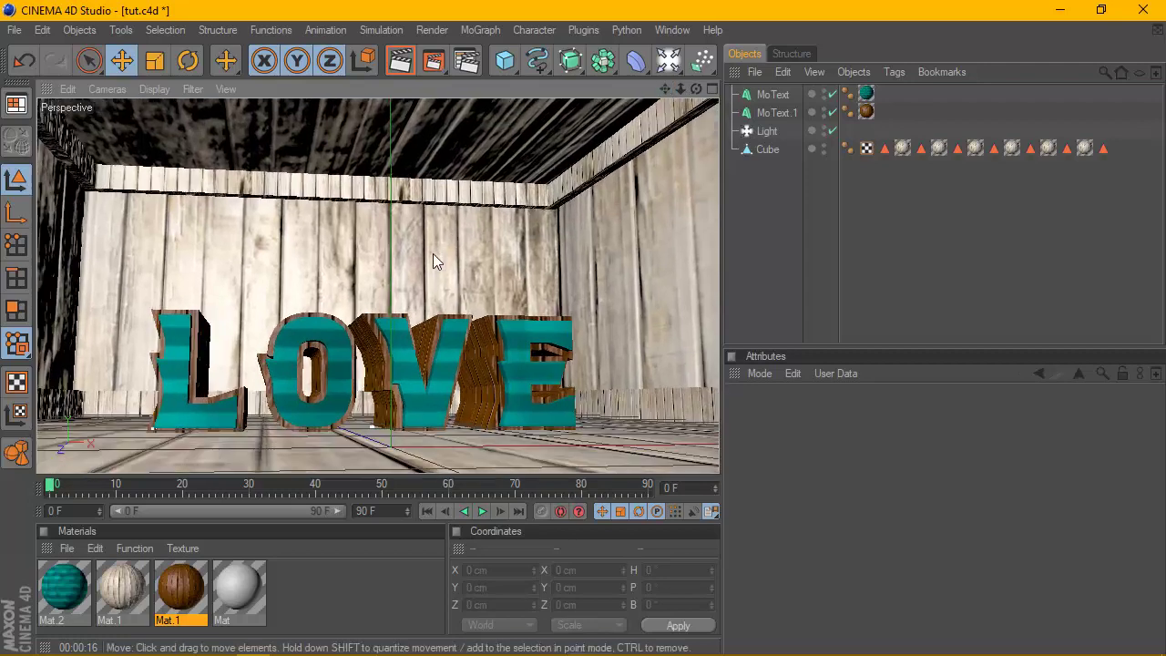
Step: Reposition the light to X -127.327 cm, Y 92.194 cm and re-render the perspective view
{"action": "left_click", "coordinate": [401, 62]}
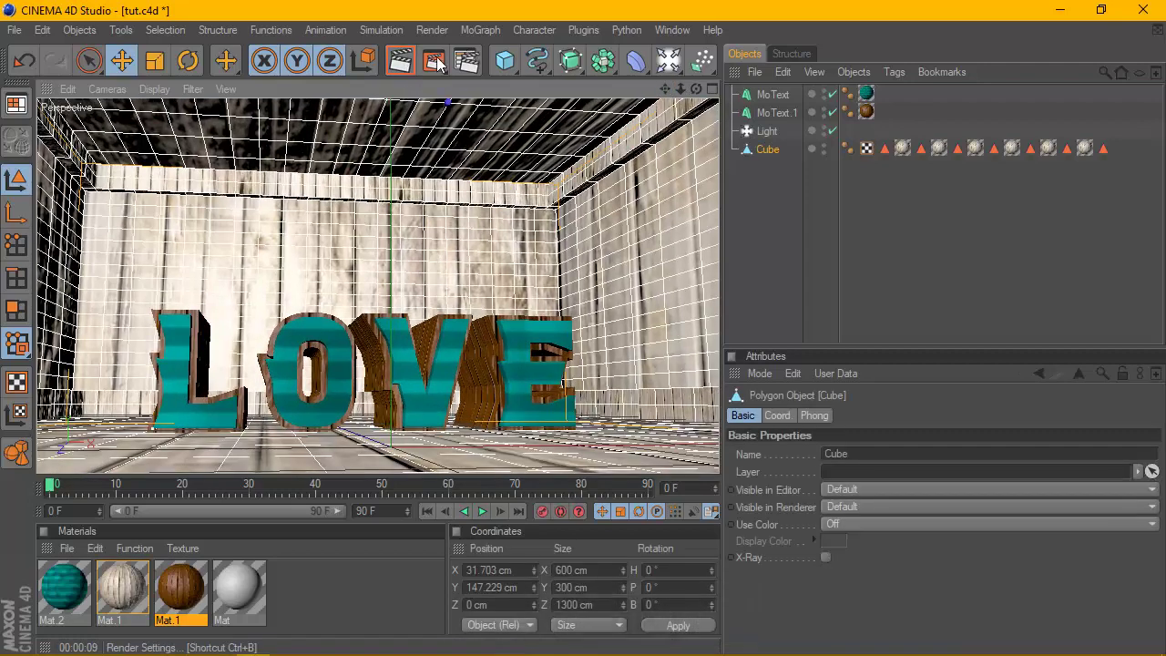
{"action": "left_click", "coordinate": [767, 130]}
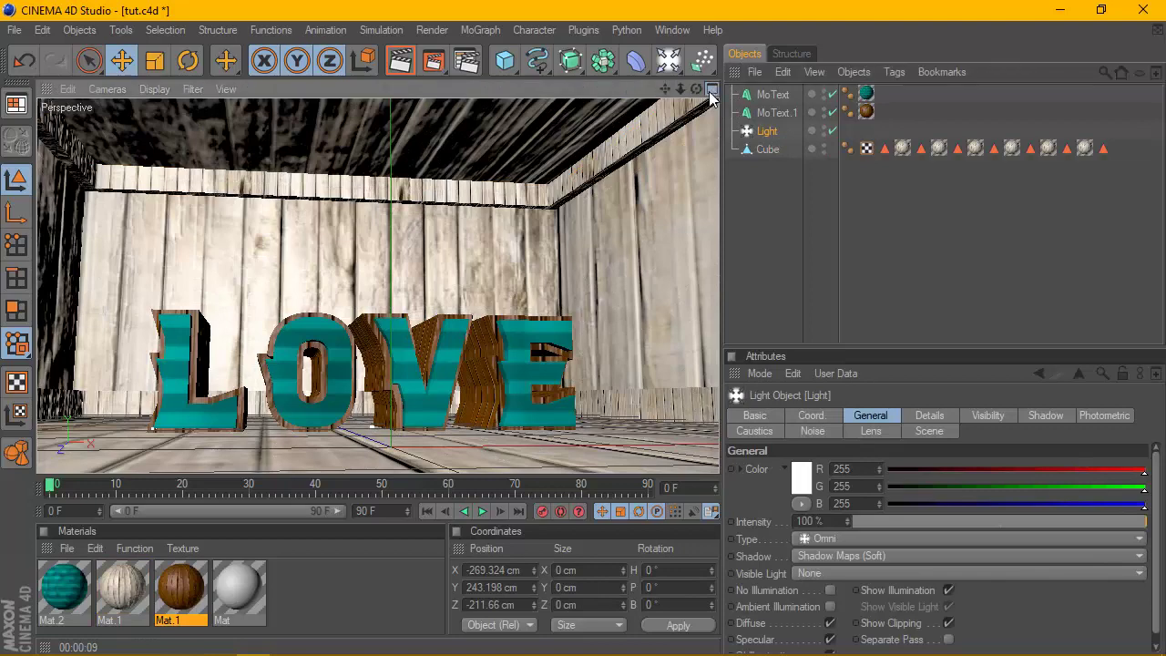
{"action": "left_click", "coordinate": [711, 91]}
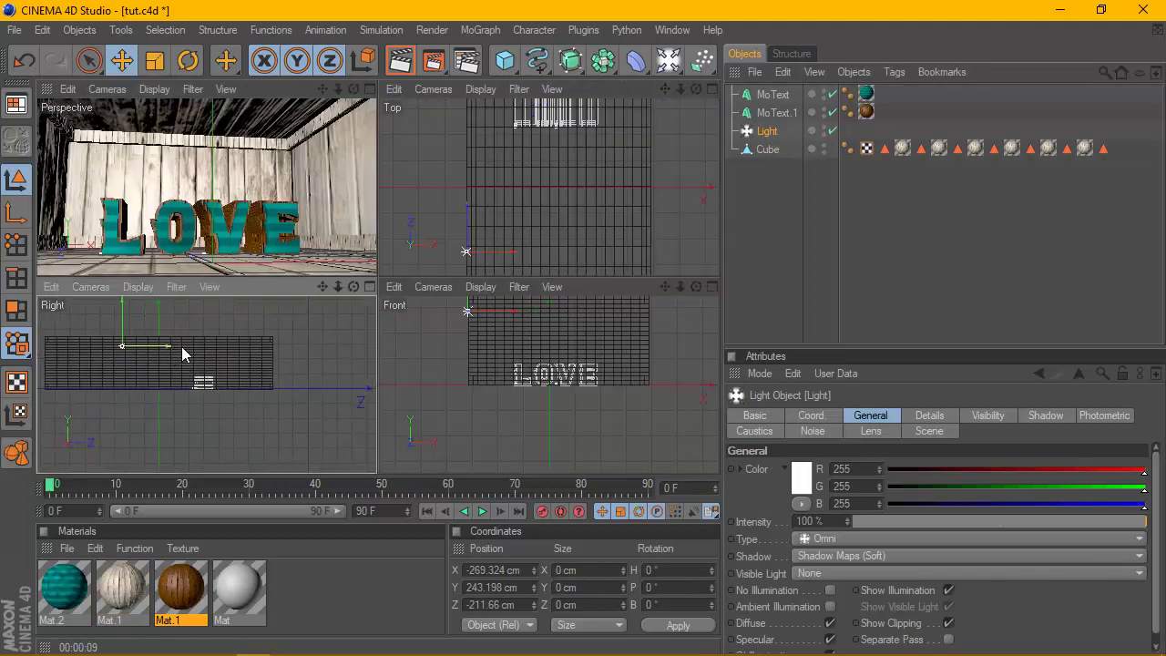
{"action": "left_click_drag", "start_coordinate": [496, 311], "coordinate": [504, 314]}
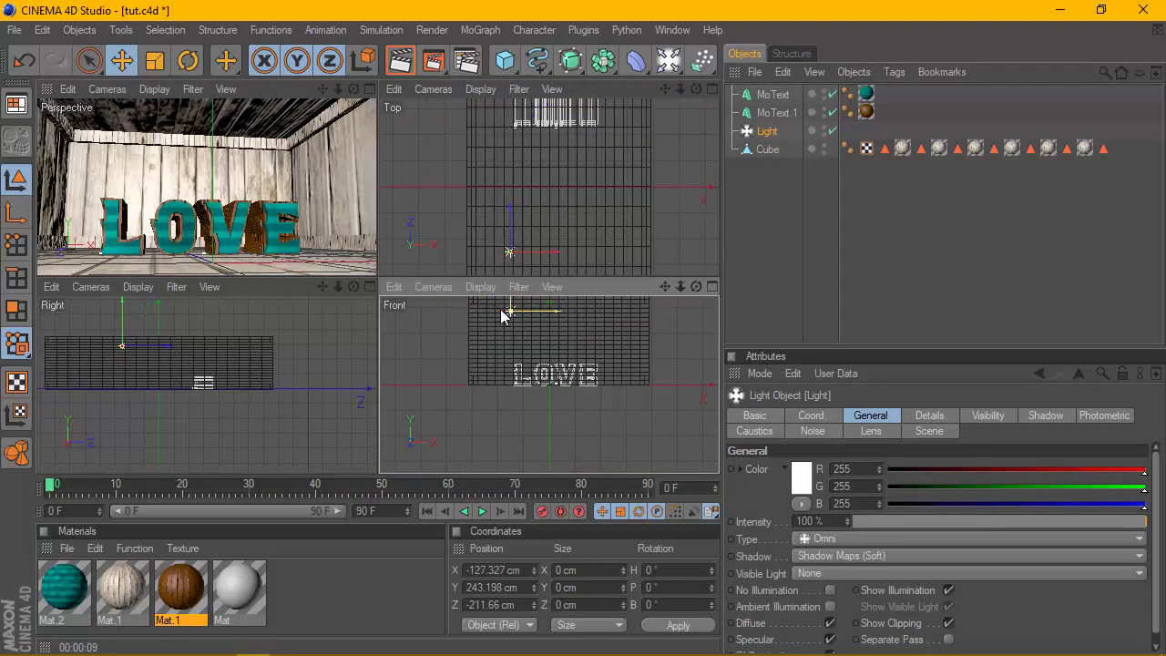
{"action": "left_click_drag", "start_coordinate": [125, 314], "coordinate": [123, 341]}
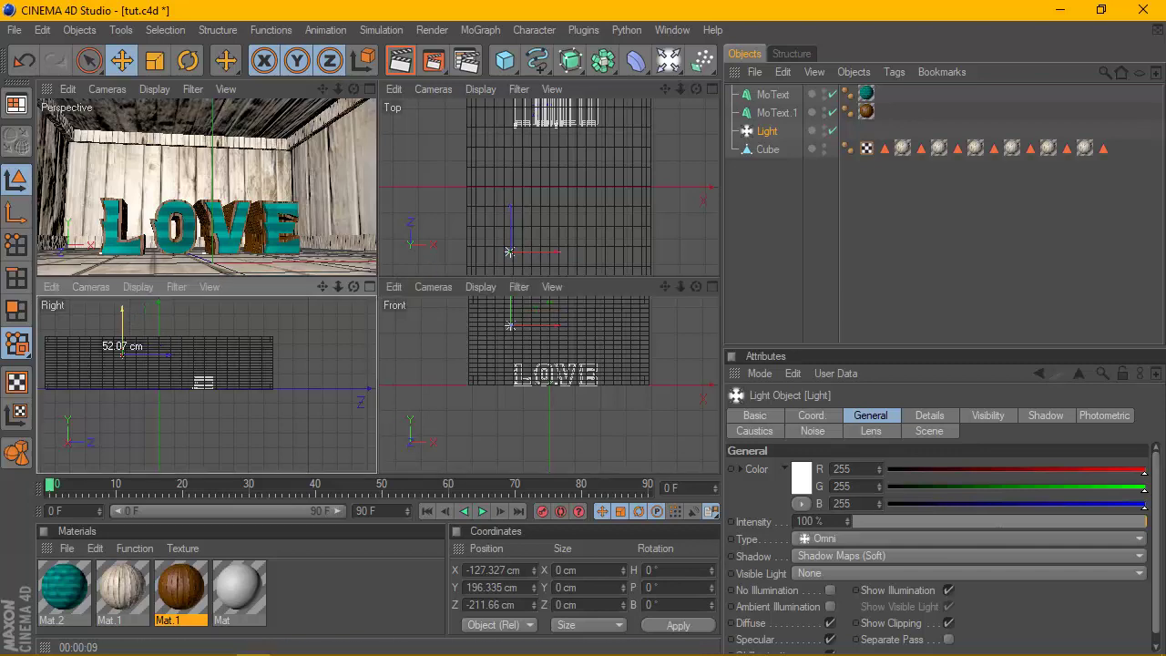
{"action": "left_click", "coordinate": [369, 88]}
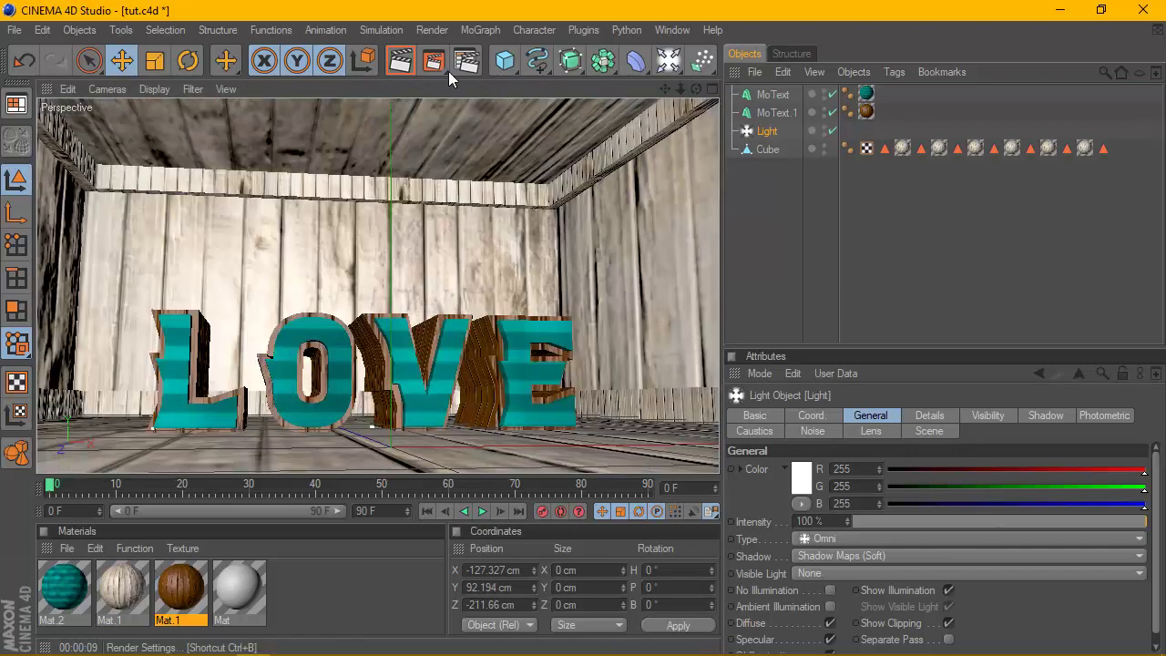
{"action": "left_click", "coordinate": [400, 60]}
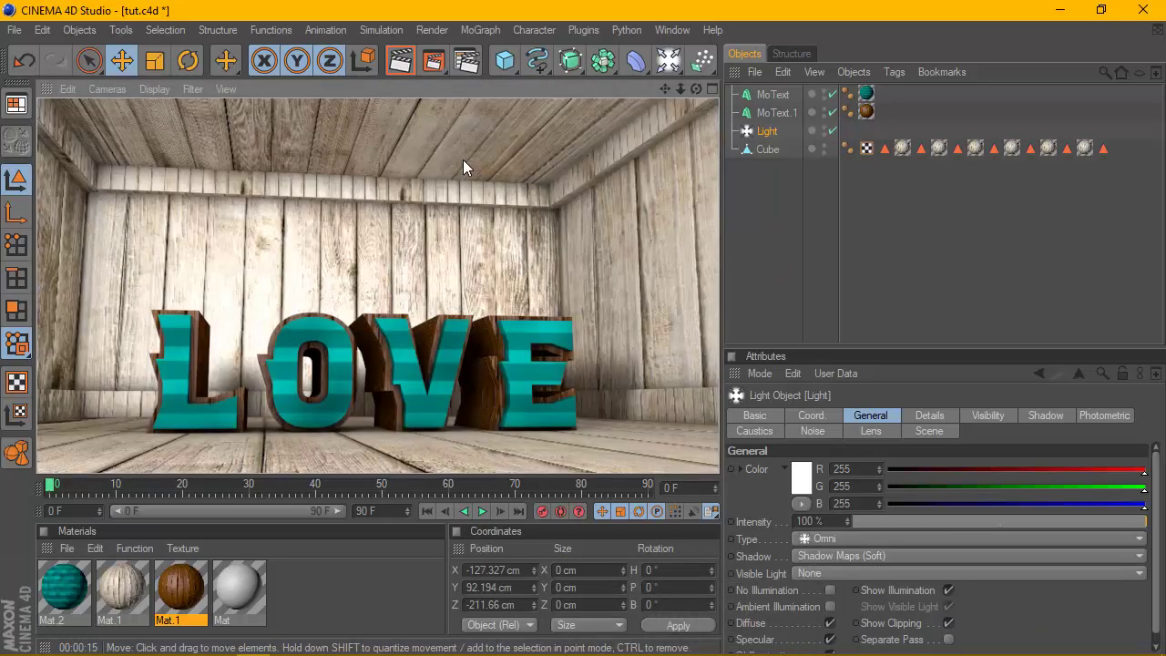
Step: Set the text Height of MoText and MoText.1 to 120 cm, after briefly trying 150 cm
{"action": "left_click", "coordinate": [774, 95]}
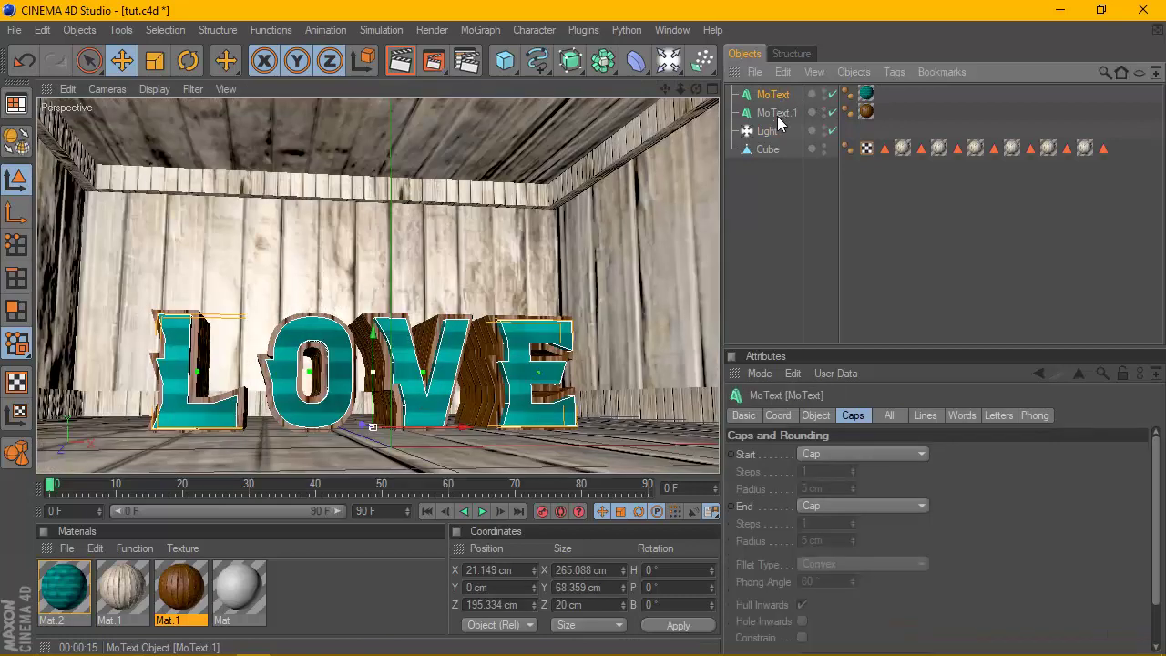
{"action": "left_click", "coordinate": [777, 113], "text": "ctrl"}
{"action": "left_click", "coordinate": [815, 415]}
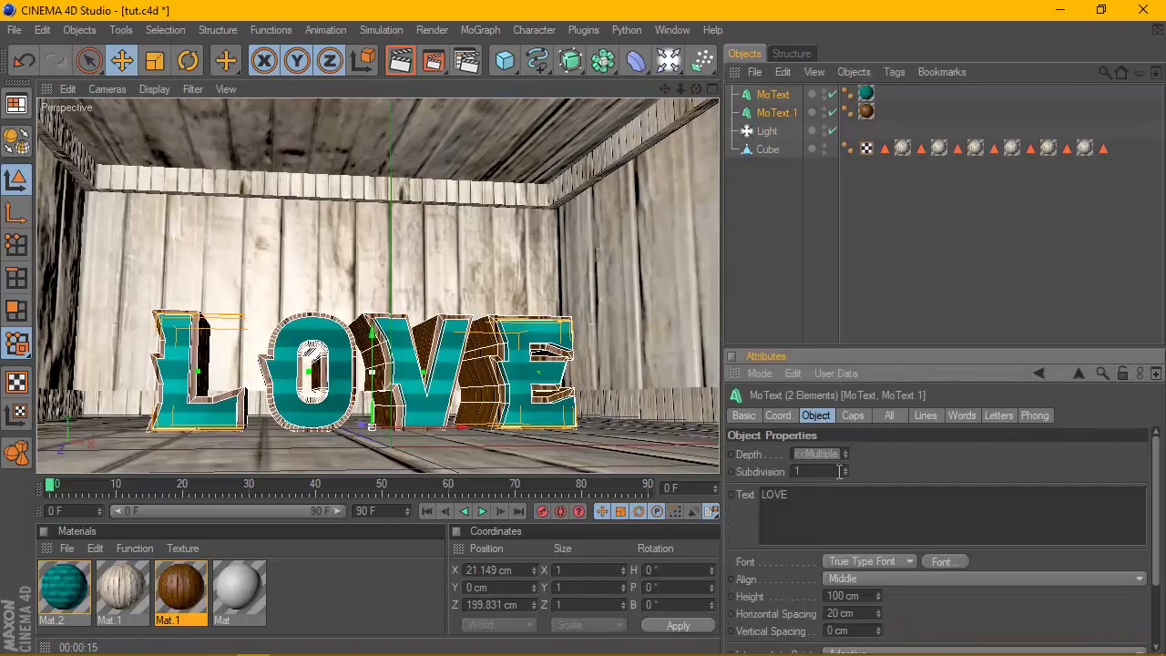
{"action": "left_click", "coordinate": [775, 95]}
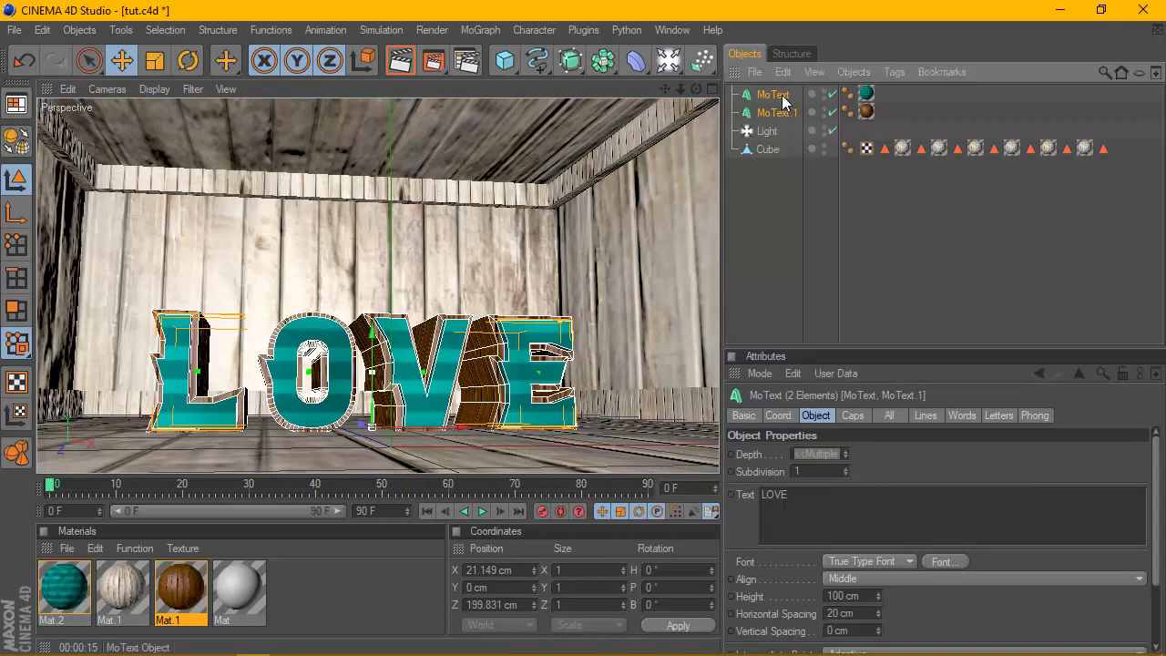
{"action": "left_click", "coordinate": [776, 113], "text": "ctrl"}
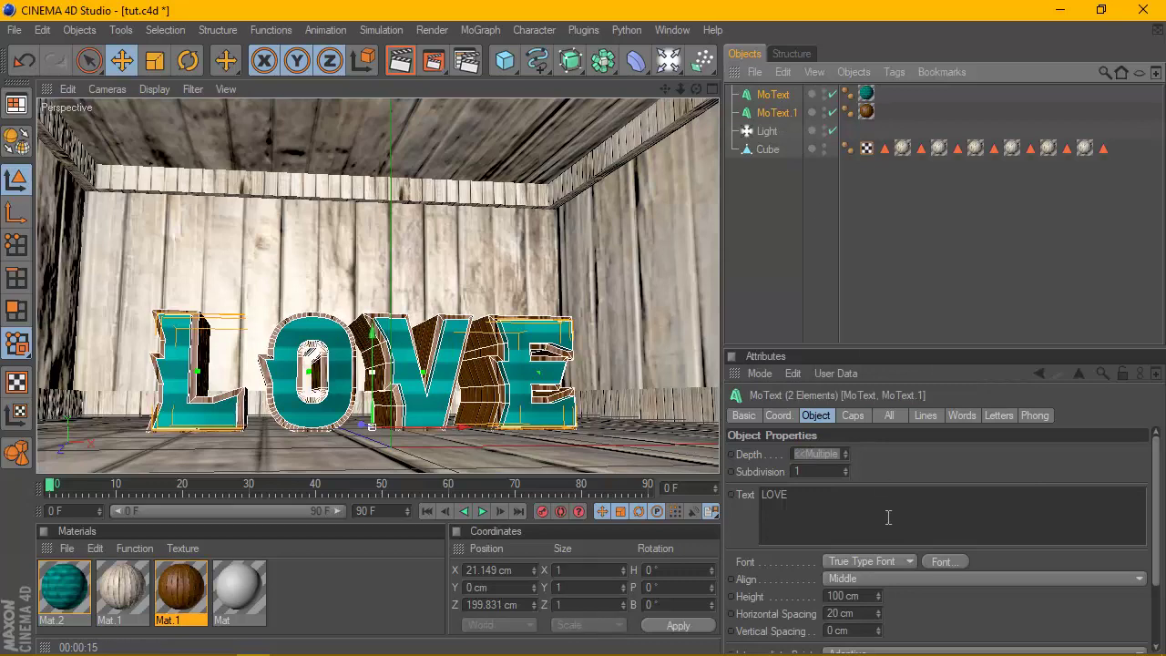
{"action": "left_click", "coordinate": [865, 597]}
{"action": "type", "text": "50"}
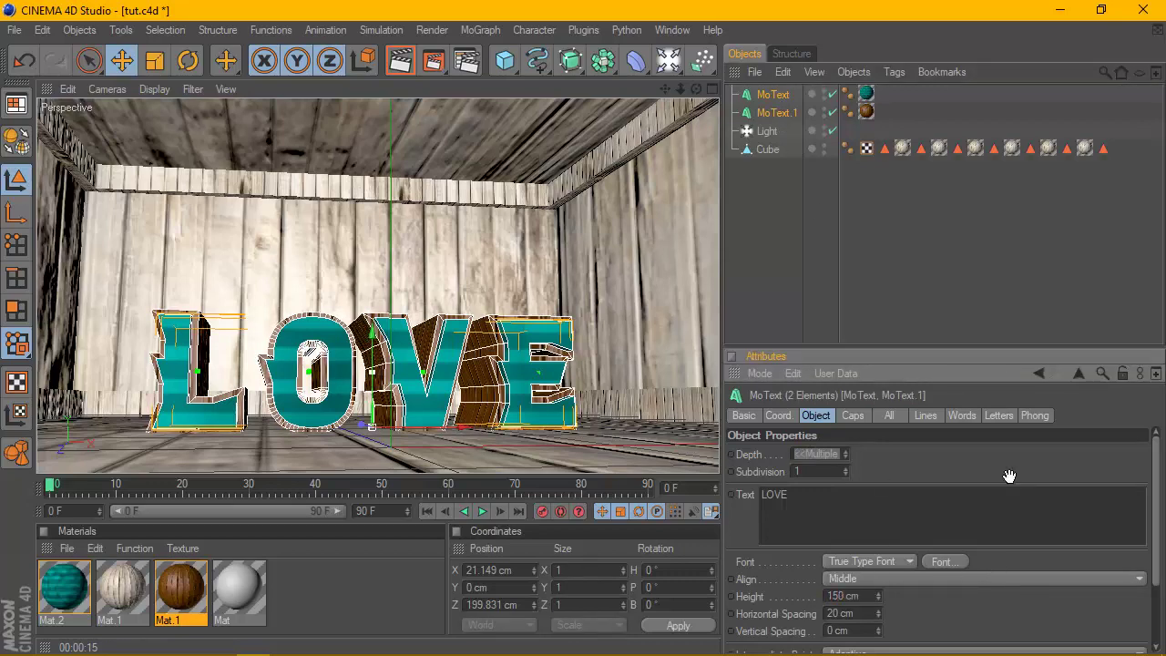
{"action": "key", "text": "Return"}
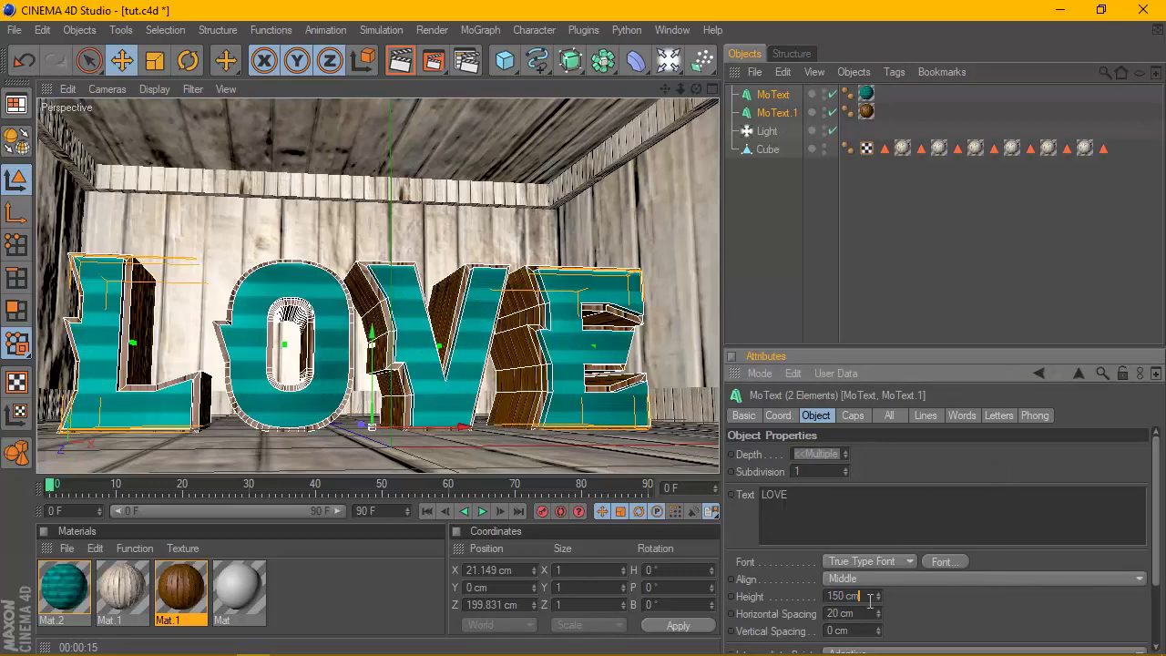
{"action": "left_click_drag", "start_coordinate": [870, 597], "coordinate": [792, 592]}
{"action": "type", "text": "120"}
{"action": "left_click", "coordinate": [981, 536]}
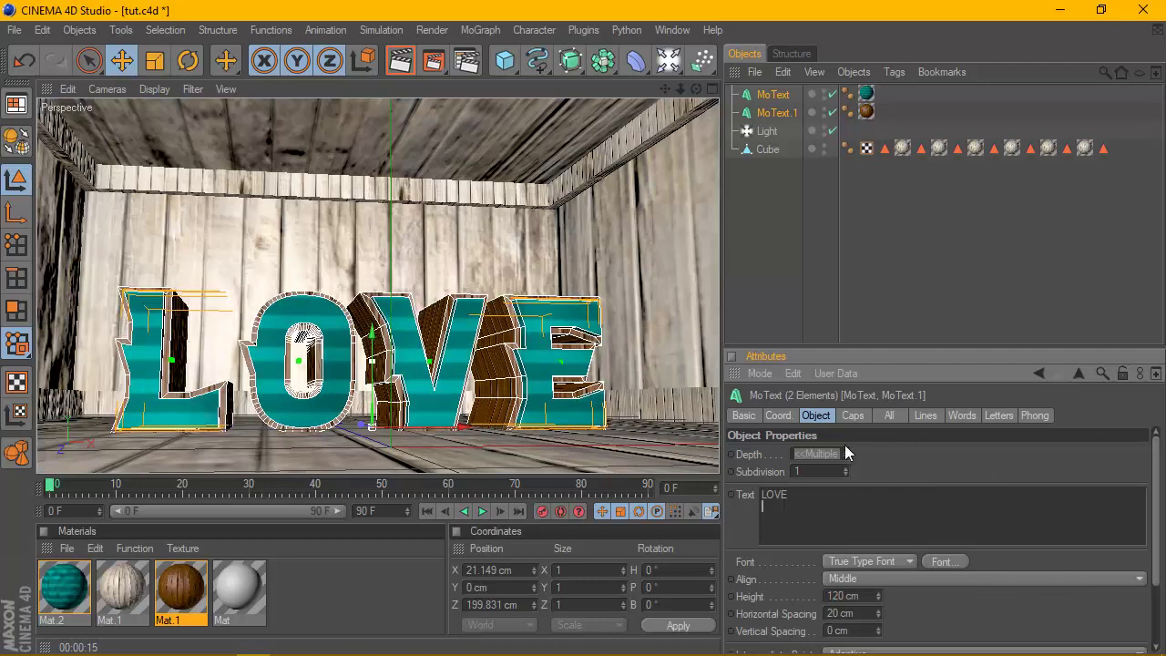
{"action": "scroll", "coordinate": [570, 328], "scroll_direction": "down", "scroll_amount": 1}
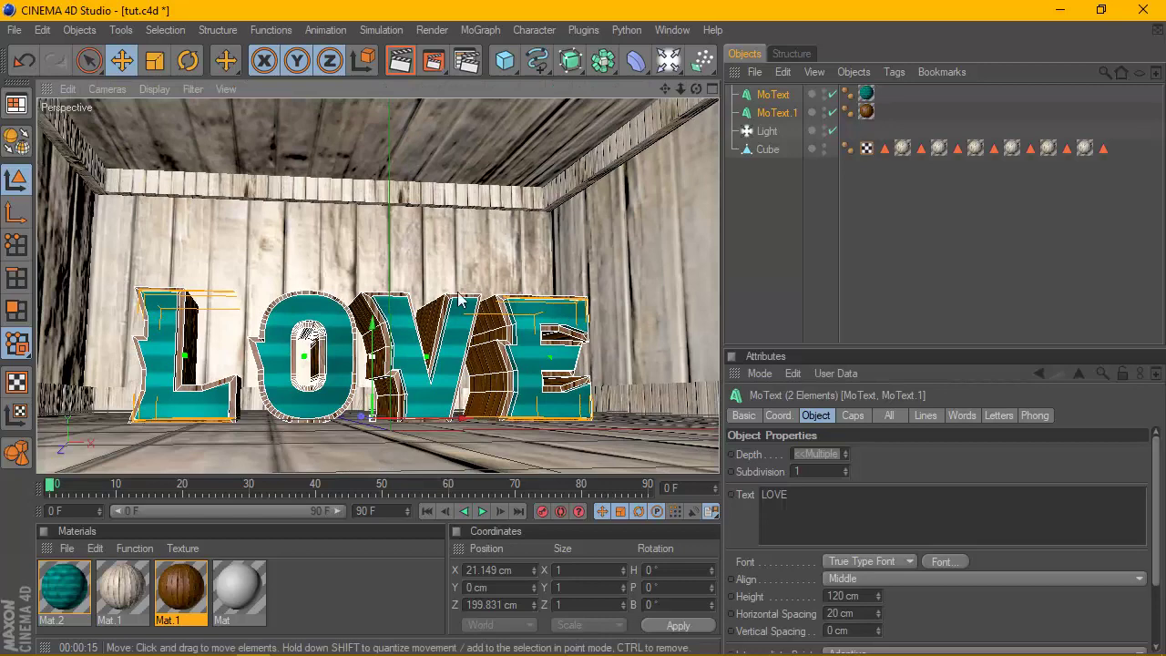
{"action": "scroll", "coordinate": [461, 296], "scroll_direction": "up", "scroll_amount": 1}
Step: Orbit and pan the perspective view to a closer, lower angle on LOVE and render it
{"action": "left_click", "coordinate": [768, 221]}
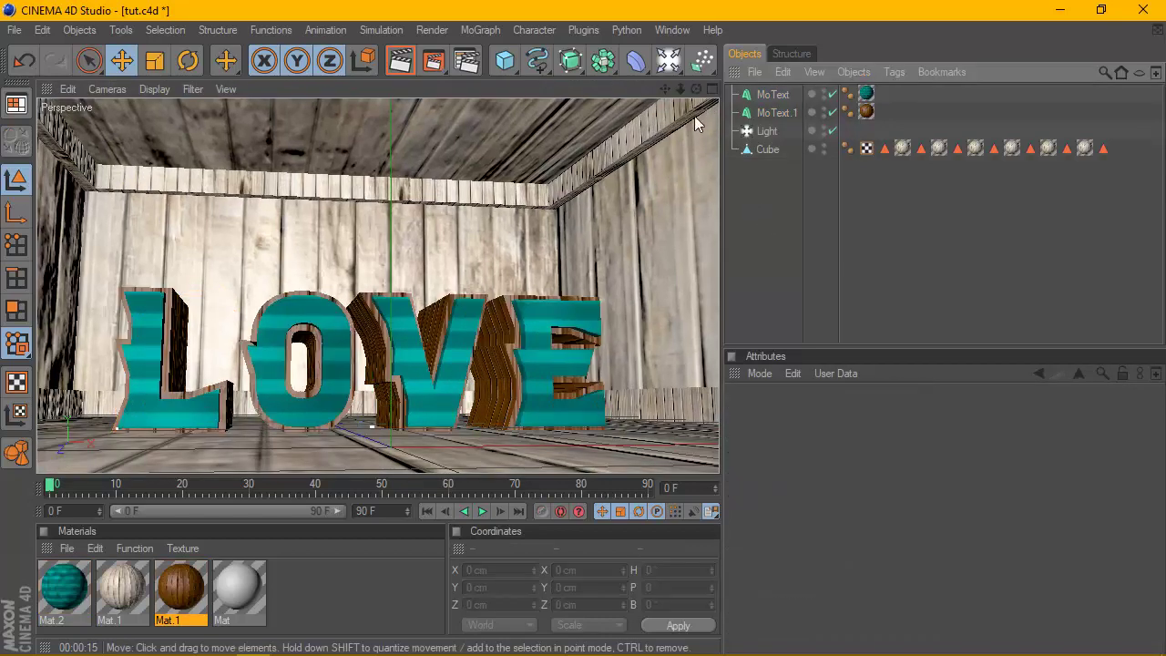
{"action": "mouse_move", "coordinate": [696, 89]}
{"action": "left_mouse_down"}
{"action": "mouse_move", "coordinate": [702, 77]}
{"action": "mouse_move", "coordinate": [679, 96]}
{"action": "left_mouse_up"}
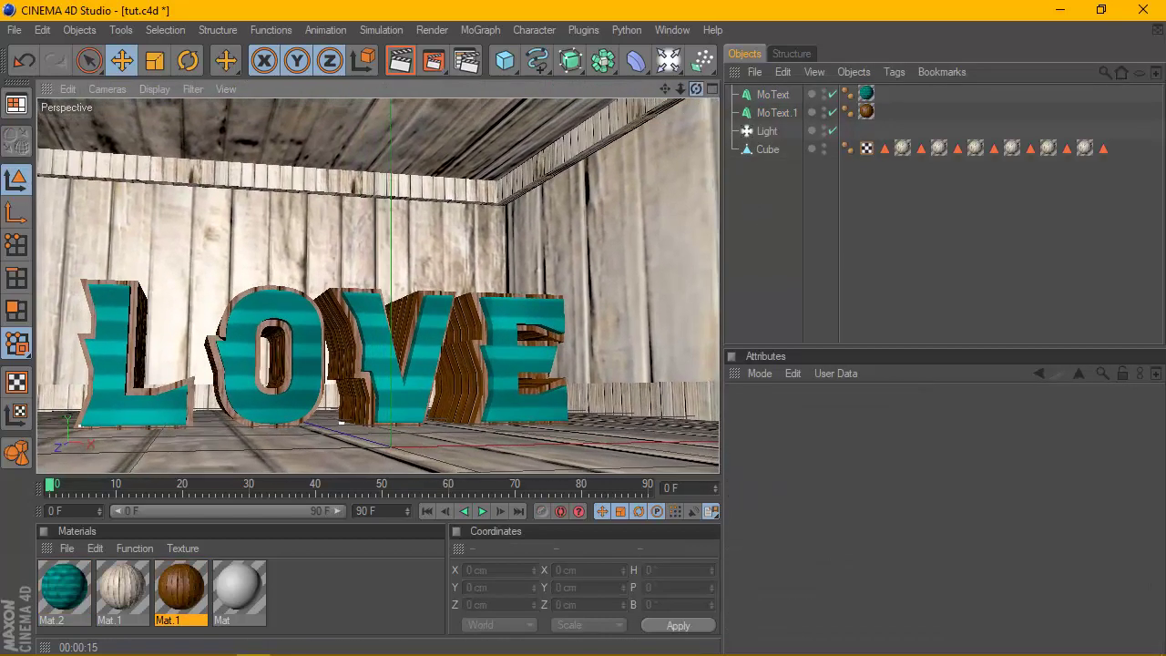
{"action": "left_click_drag", "start_coordinate": [693, 184], "coordinate": [704, 212]}
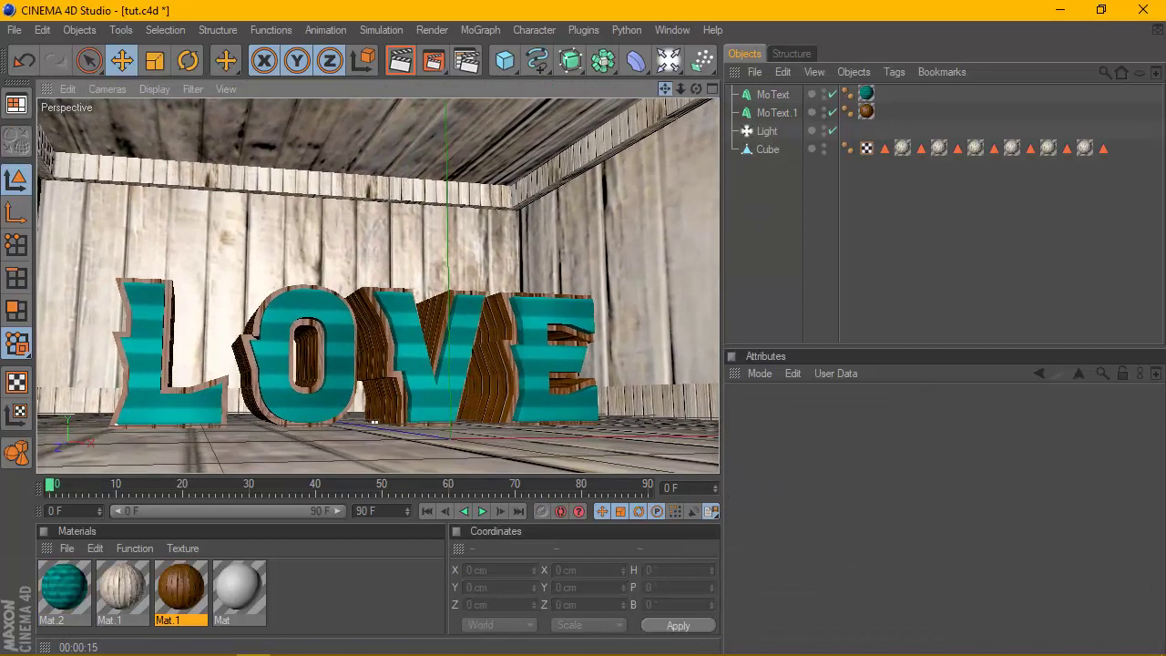
{"action": "mouse_move", "coordinate": [696, 88]}
{"action": "left_mouse_down"}
{"action": "mouse_move", "coordinate": [666, 92]}
{"action": "mouse_move", "coordinate": [697, 90]}
{"action": "mouse_move", "coordinate": [547, 239]}
{"action": "left_mouse_up"}
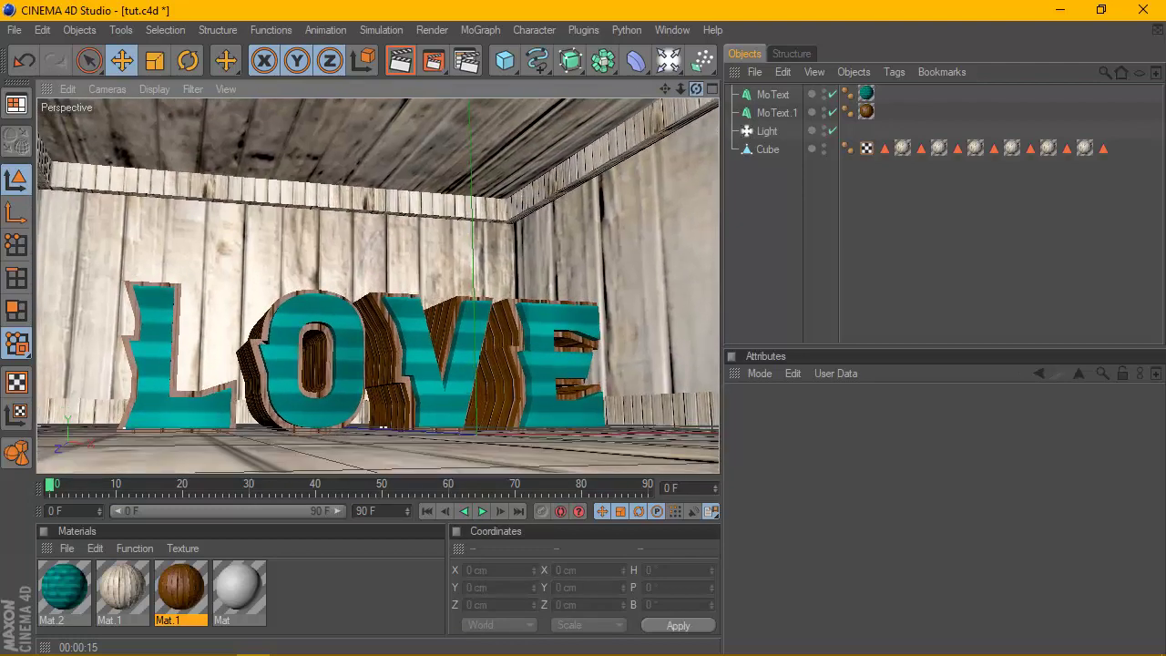
{"action": "left_click_drag", "start_coordinate": [665, 88], "coordinate": [660, 80]}
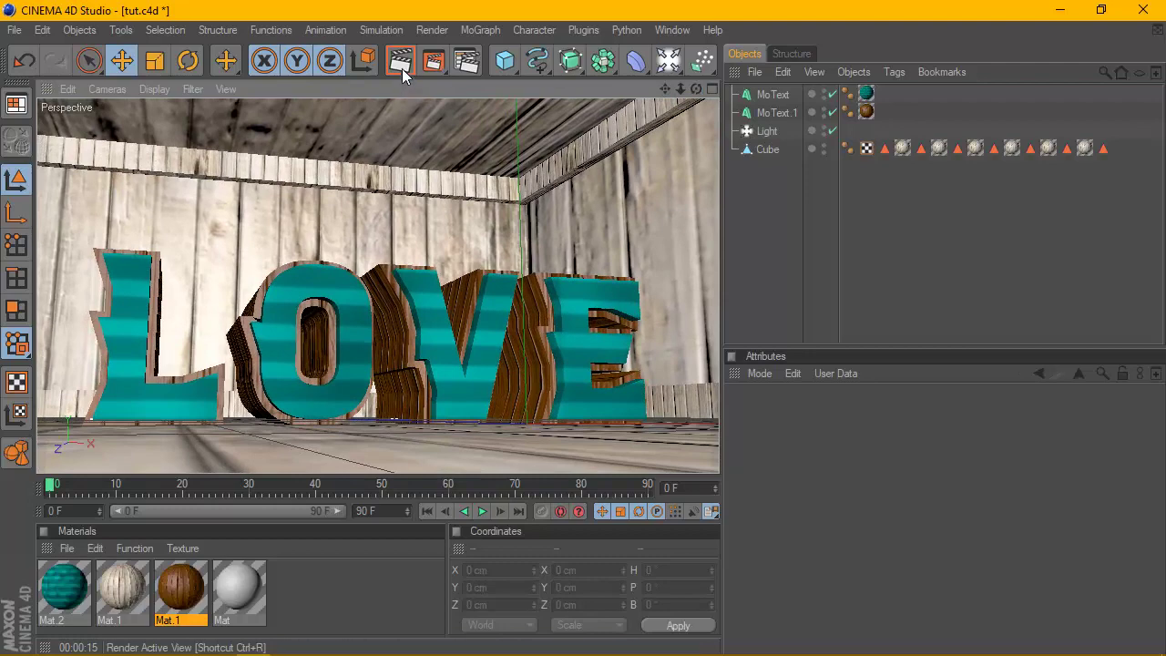
{"action": "left_click", "coordinate": [402, 65]}
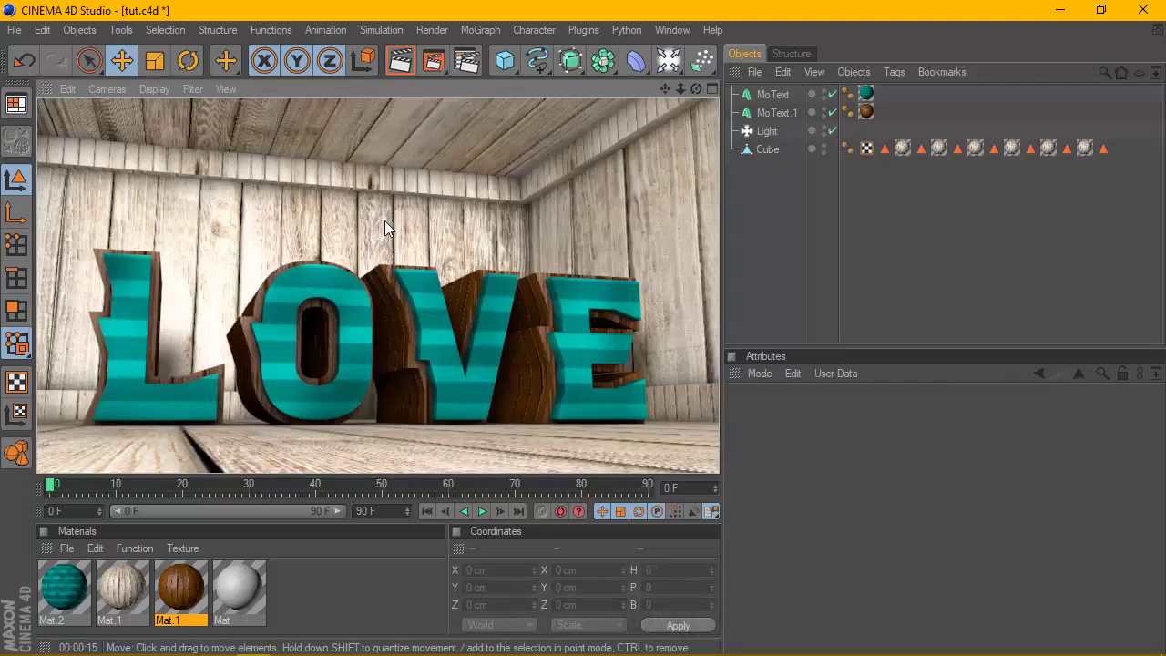
Step: Give Mat.1 a 300 % Normal strength with Specular off, then render the result
{"action": "double_click", "coordinate": [121, 591]}
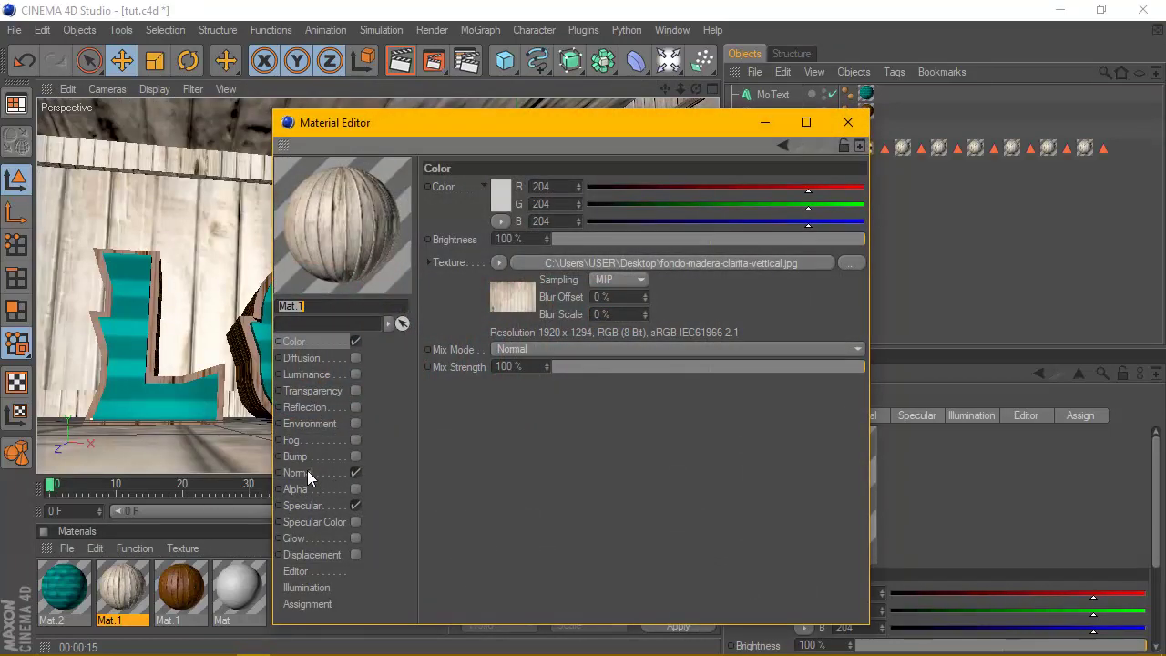
{"action": "left_click", "coordinate": [297, 471]}
{"action": "type", "text": "300"}
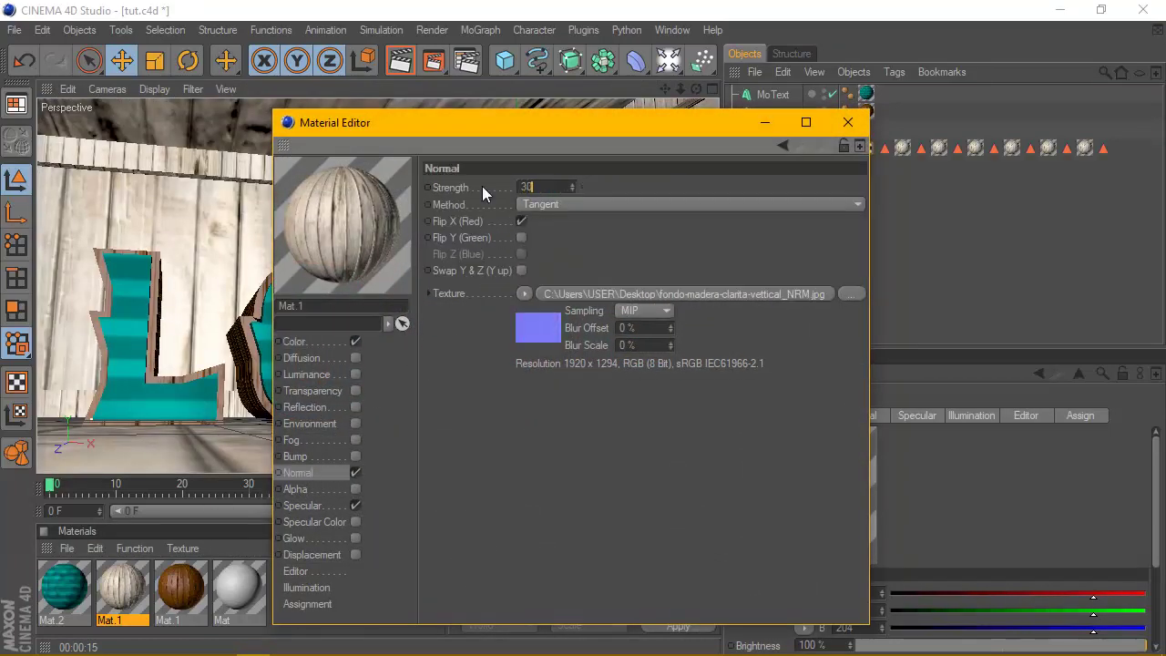
{"action": "key", "text": "Return"}
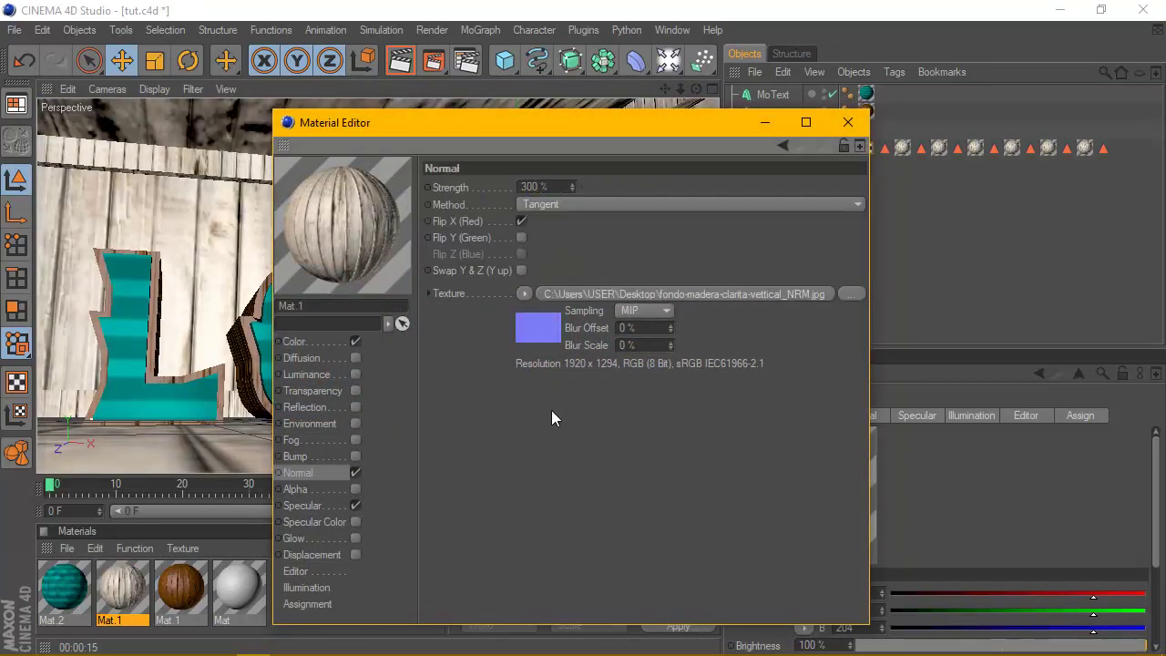
{"action": "left_click", "coordinate": [355, 505]}
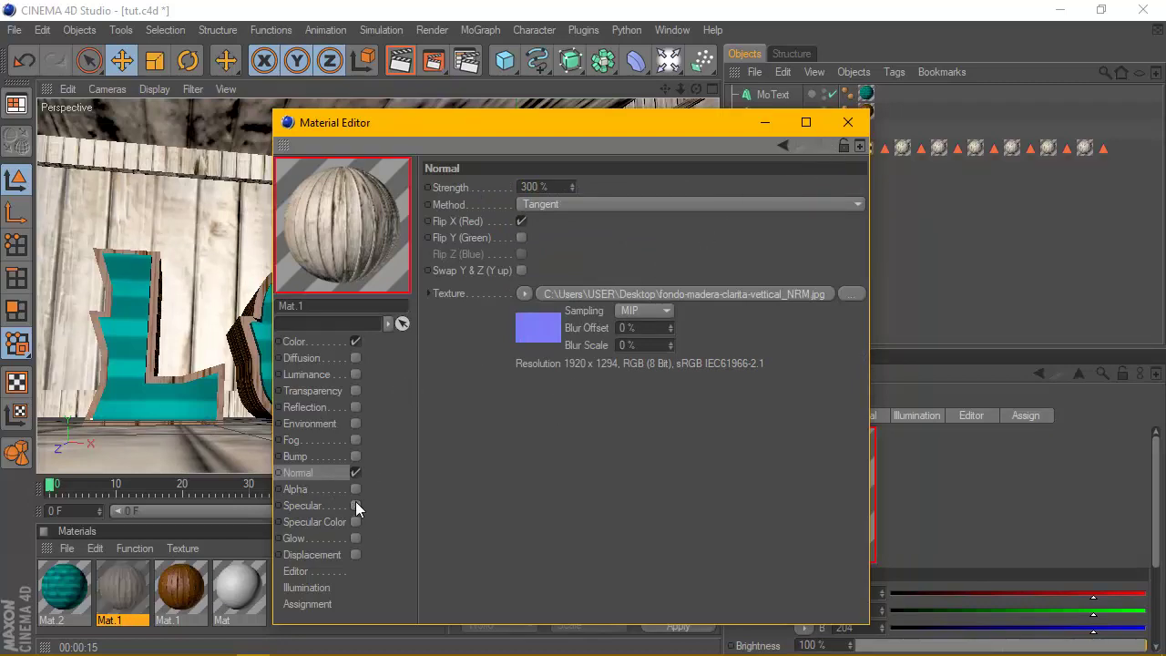
{"action": "left_click", "coordinate": [848, 127]}
{"action": "key", "text": "ctrl+r"}
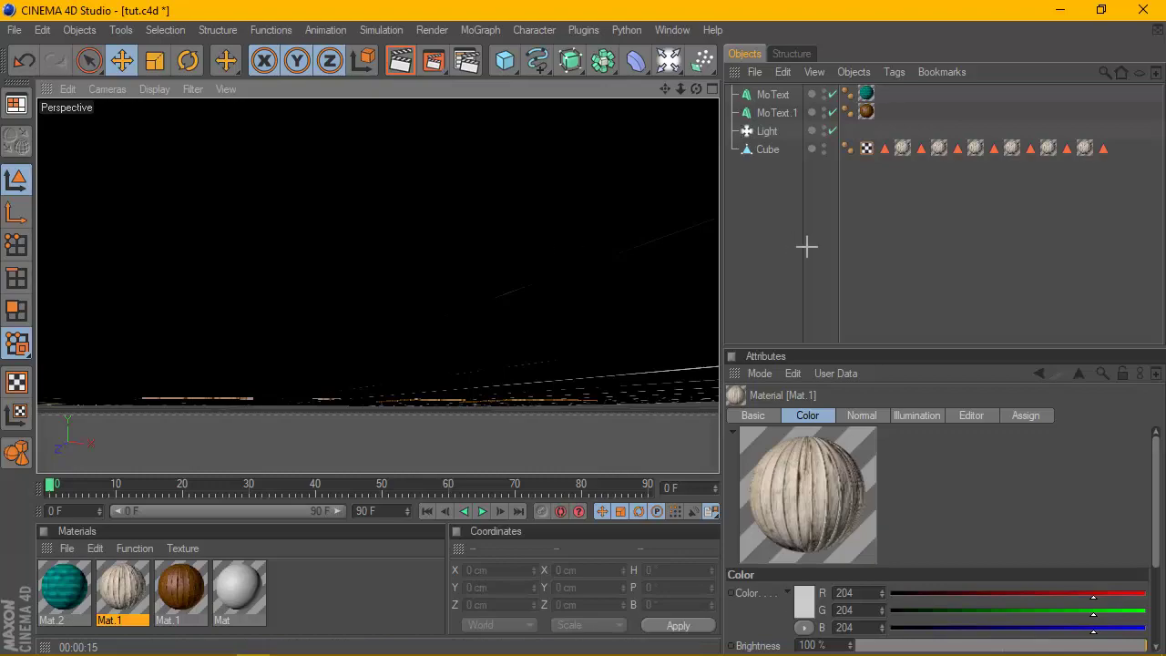
Step: Orbit and pan the view to face the LOVE letters head-on from low in the room
{"action": "mouse_move", "coordinate": [696, 88]}
{"action": "left_mouse_down"}
{"action": "mouse_move", "coordinate": [656, 96]}
{"action": "mouse_move", "coordinate": [694, 102]}
{"action": "left_mouse_up"}
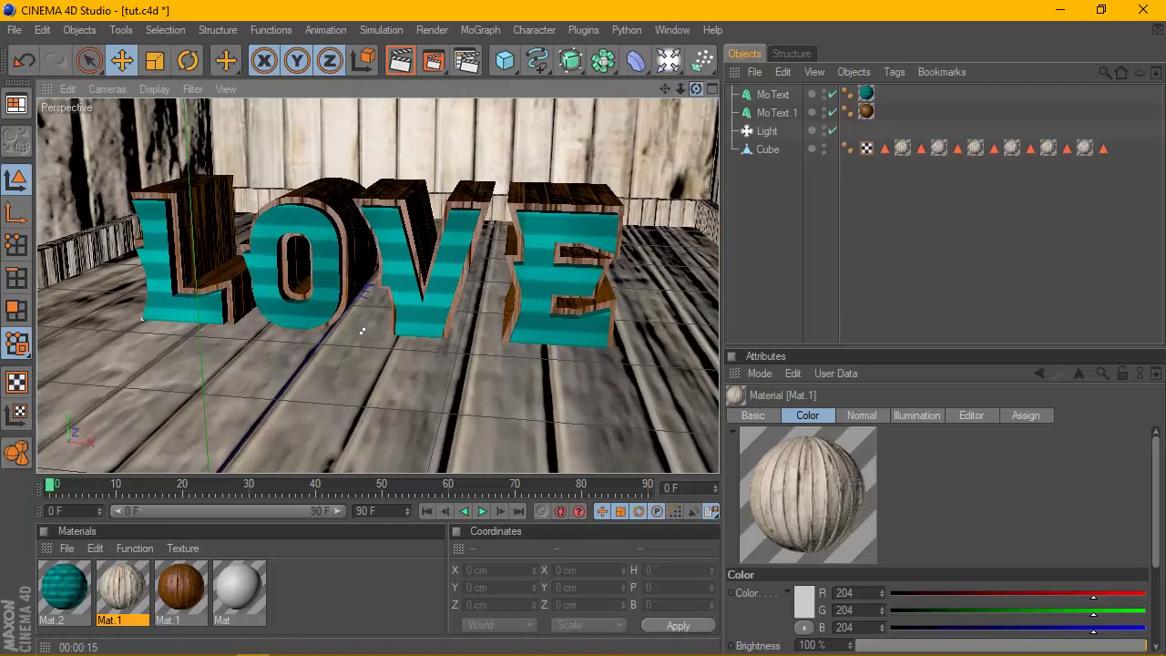
{"action": "left_click_drag", "start_coordinate": [363, 330], "coordinate": [303, 440]}
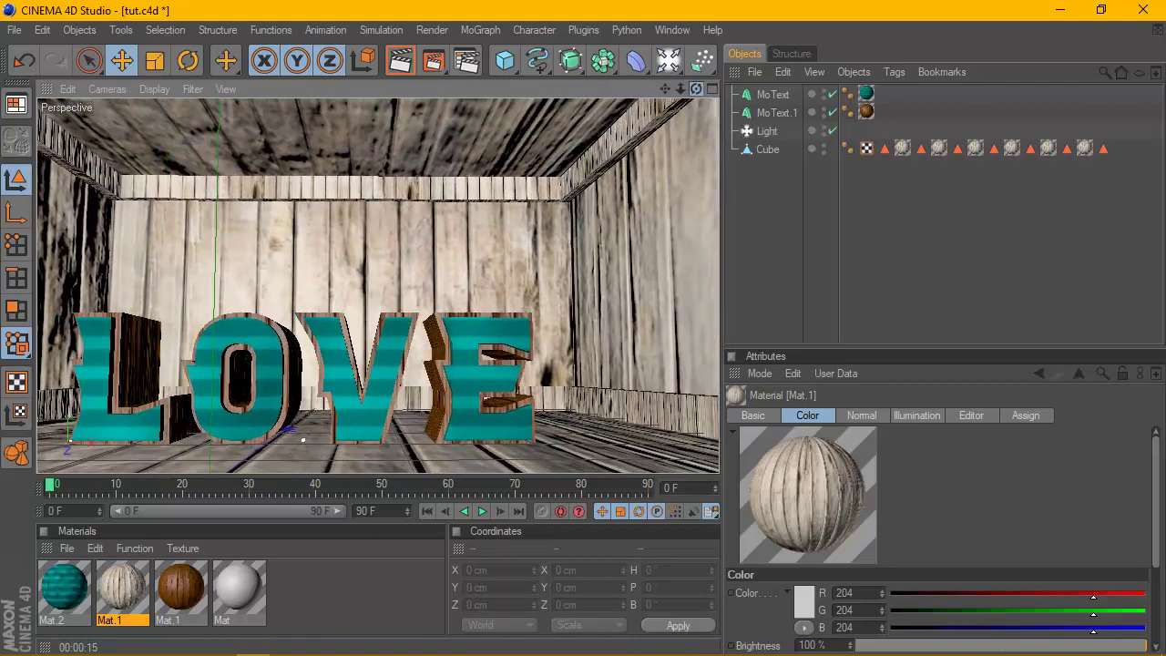
{"action": "mouse_move", "coordinate": [697, 88]}
{"action": "left_mouse_down"}
{"action": "mouse_move", "coordinate": [669, 95]}
{"action": "mouse_move", "coordinate": [682, 96]}
{"action": "left_mouse_up"}
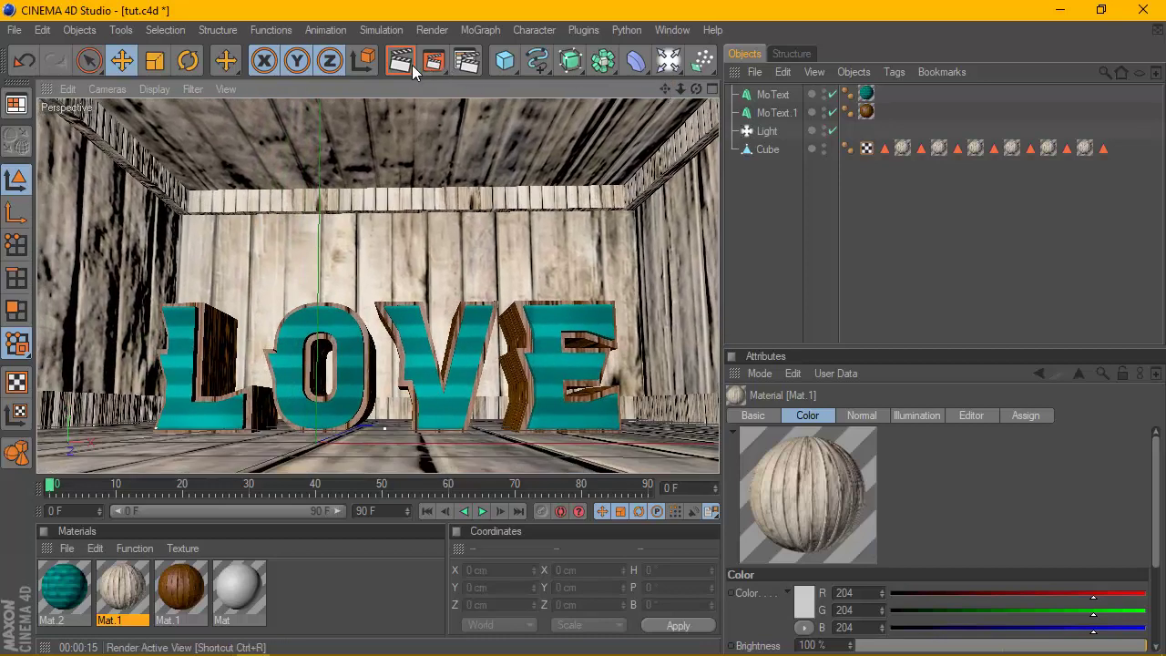
Step: Tint the light pale pink (RGB 253, 231, 255) and re-render the view
{"action": "key", "text": "ctrl+r"}
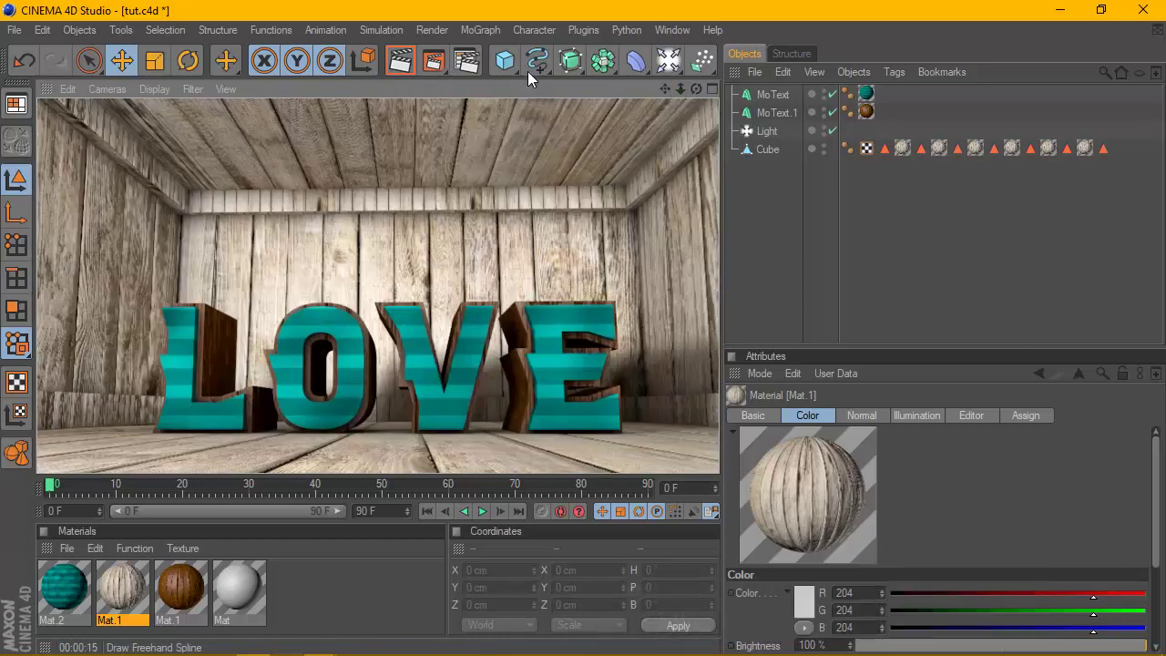
{"action": "left_click", "coordinate": [767, 131]}
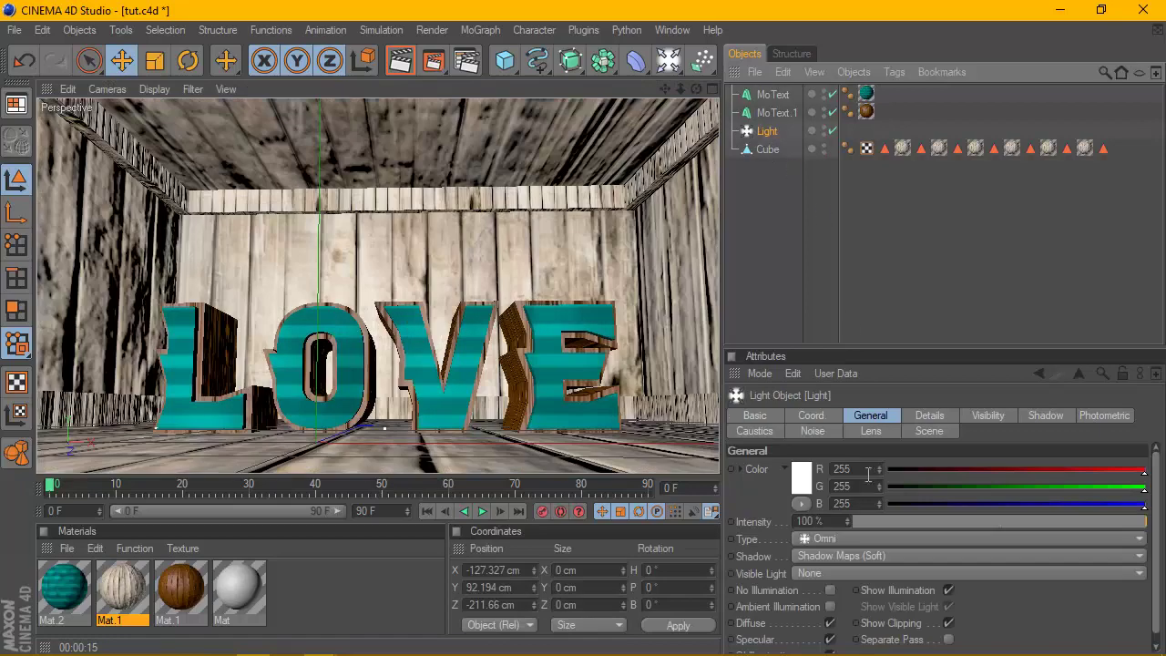
{"action": "left_click", "coordinate": [809, 480]}
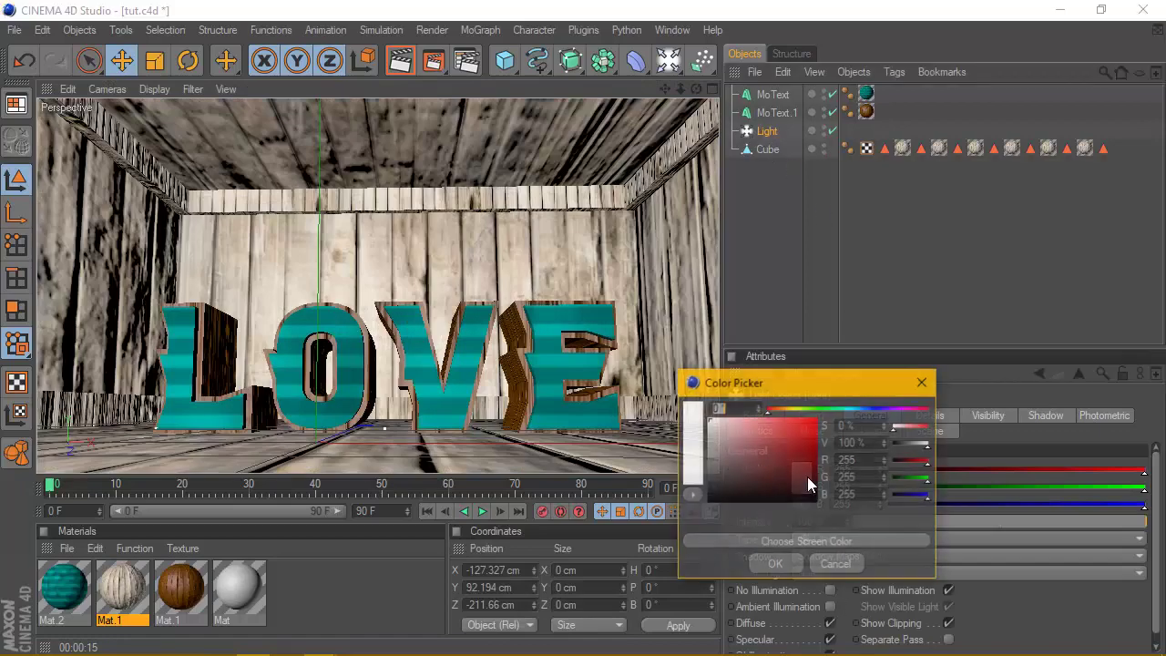
{"action": "left_click", "coordinate": [897, 408]}
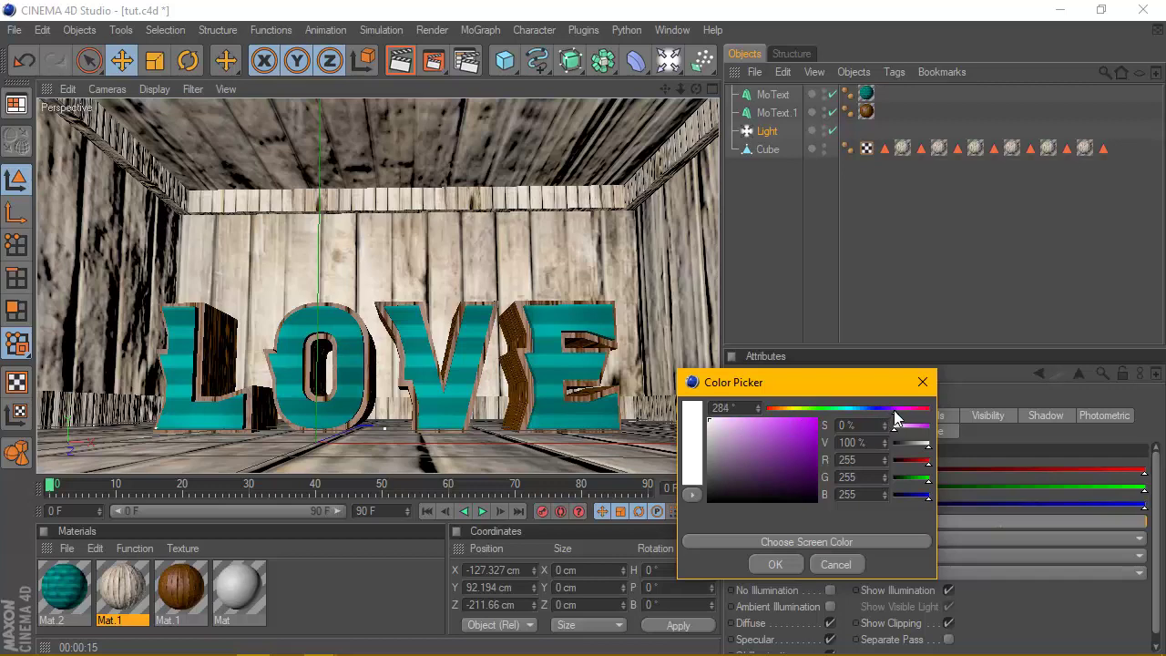
{"action": "left_click_drag", "start_coordinate": [894, 416], "coordinate": [904, 415]}
{"action": "left_click_drag", "start_coordinate": [755, 424], "coordinate": [716, 412]}
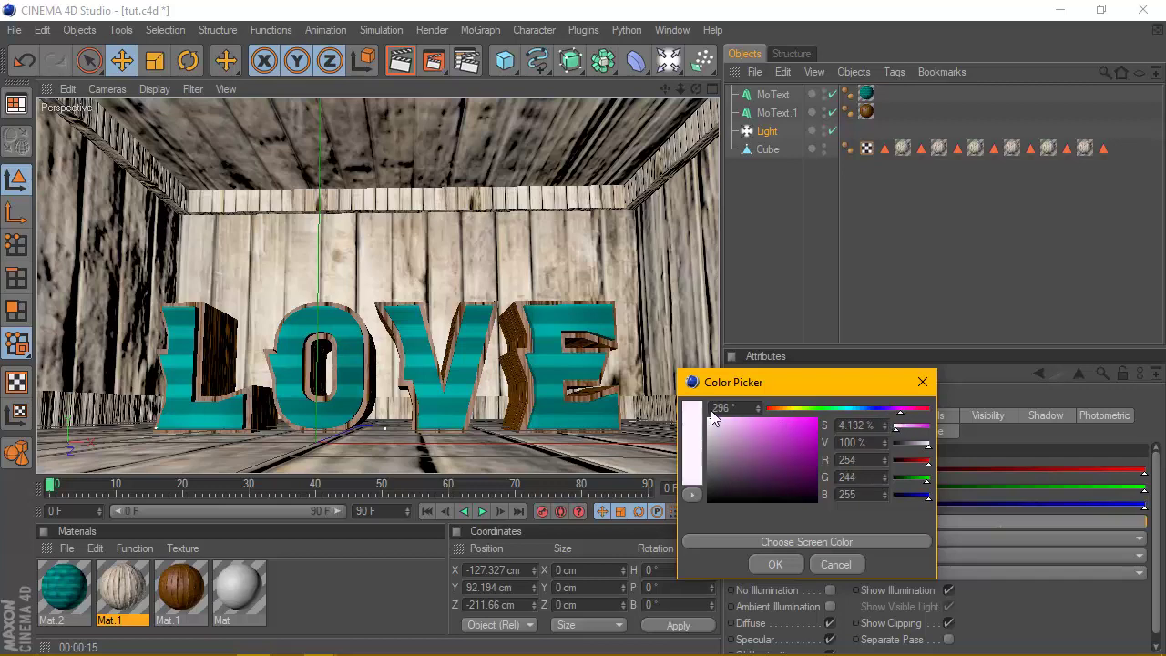
{"action": "left_click", "coordinate": [775, 564]}
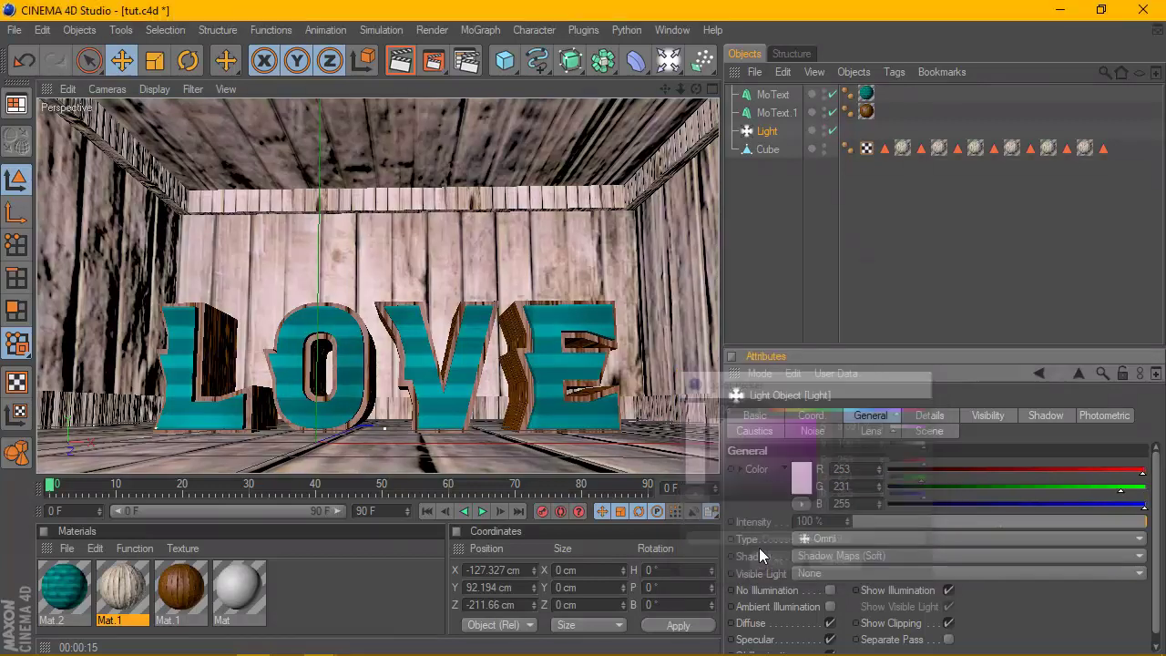
{"action": "left_click", "coordinate": [400, 61]}
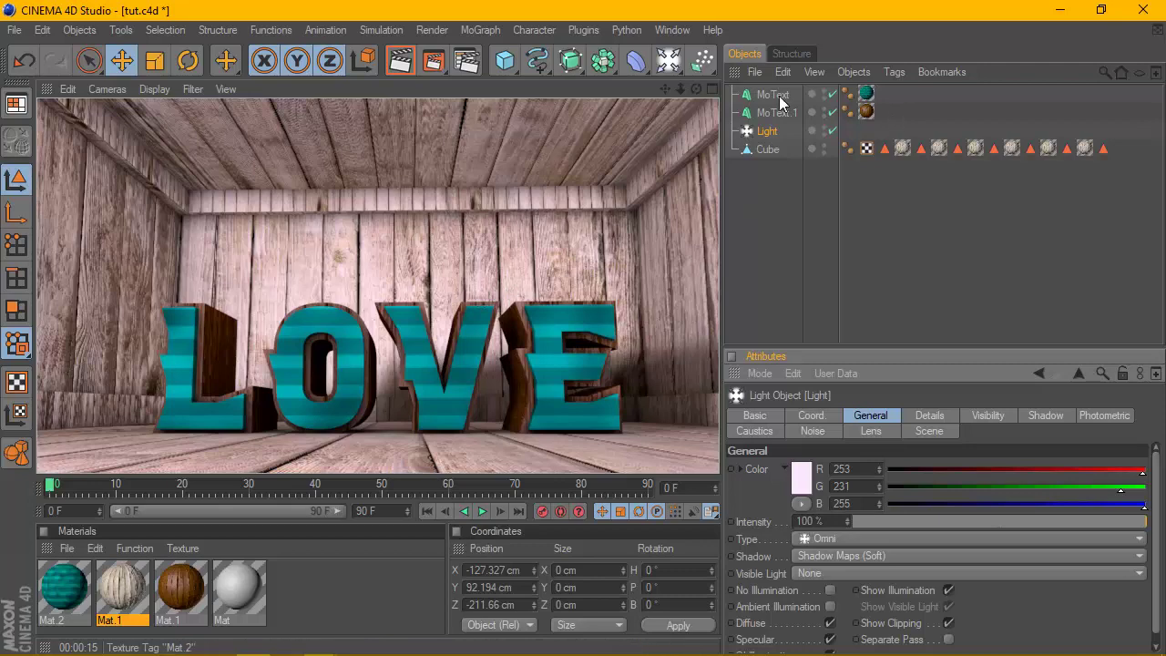
Step: Duplicate both LOVE text objects, raise the copies above LOVE, and change their text to MUSIC
{"action": "left_click_drag", "start_coordinate": [909, 90], "coordinate": [760, 132]}
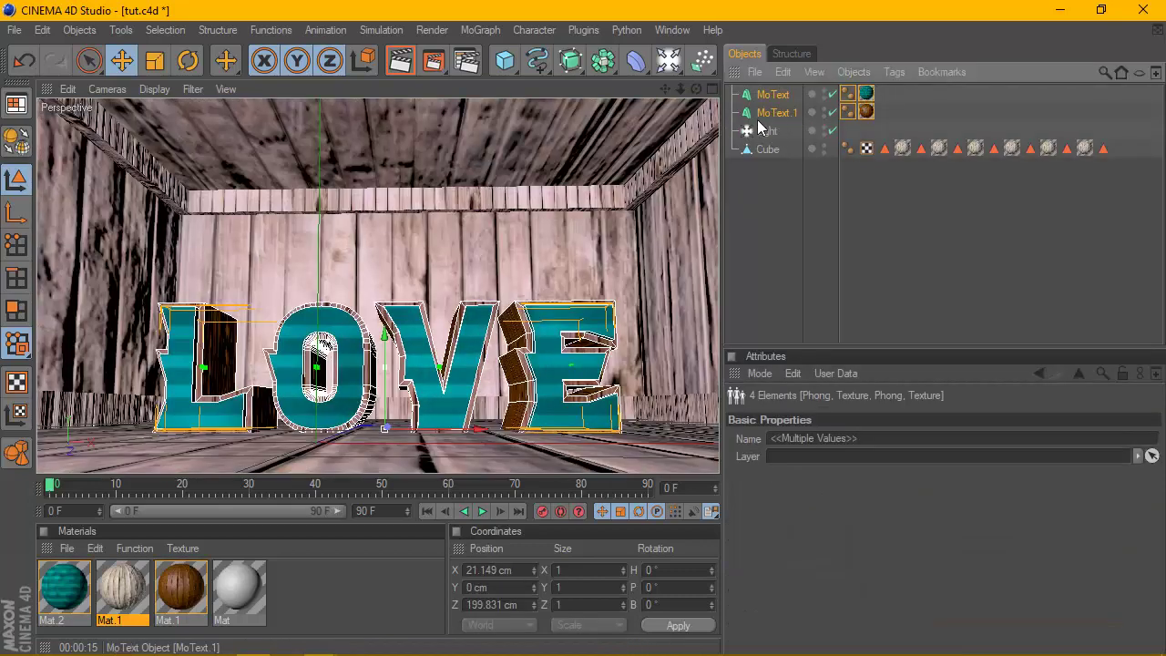
{"action": "left_click_drag", "start_coordinate": [787, 121], "coordinate": [787, 121], "text": "ctrl"}
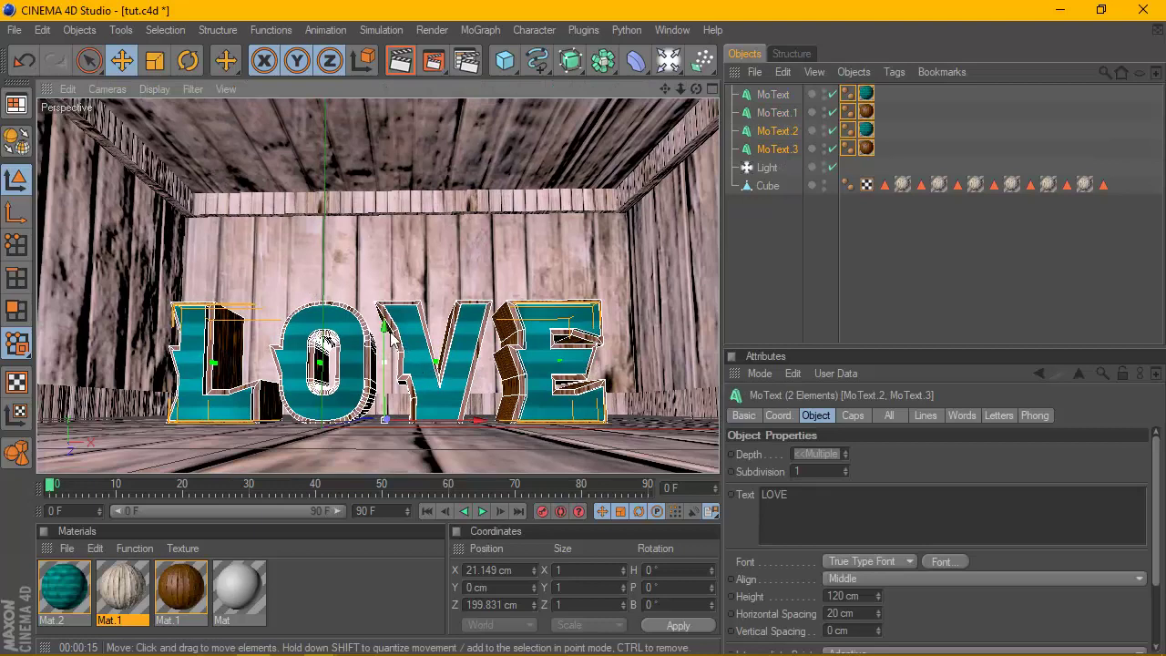
{"action": "left_click_drag", "start_coordinate": [390, 336], "coordinate": [325, 235]}
{"action": "left_click_drag", "start_coordinate": [382, 189], "coordinate": [383, 197]}
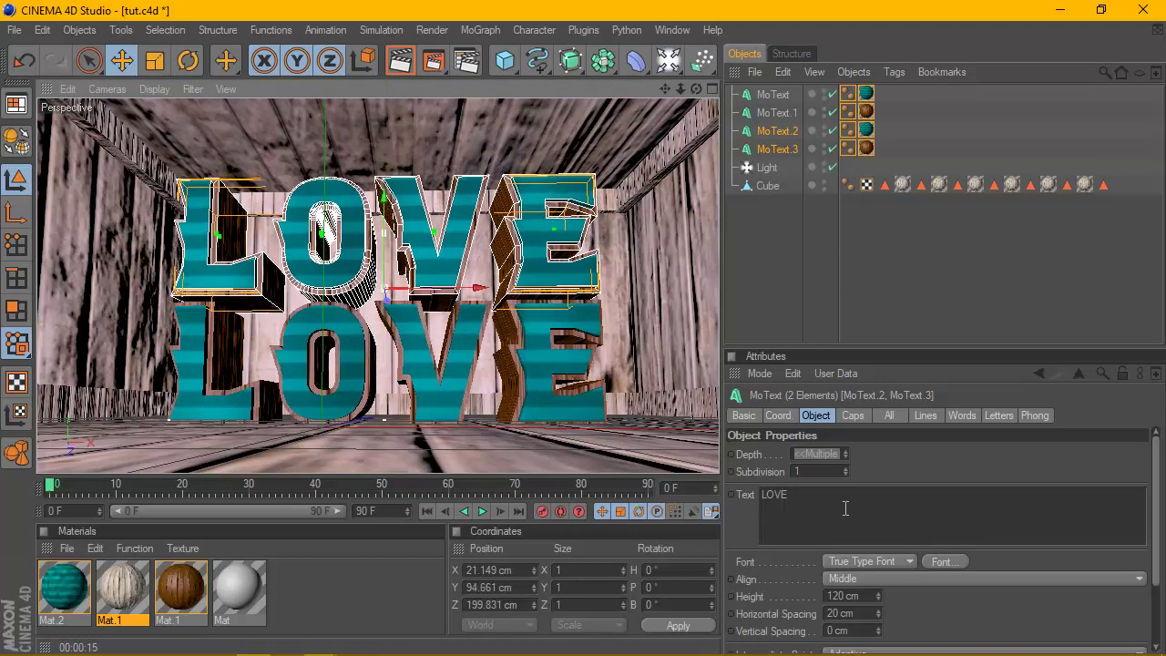
{"action": "type", "text": "MUSIC"}
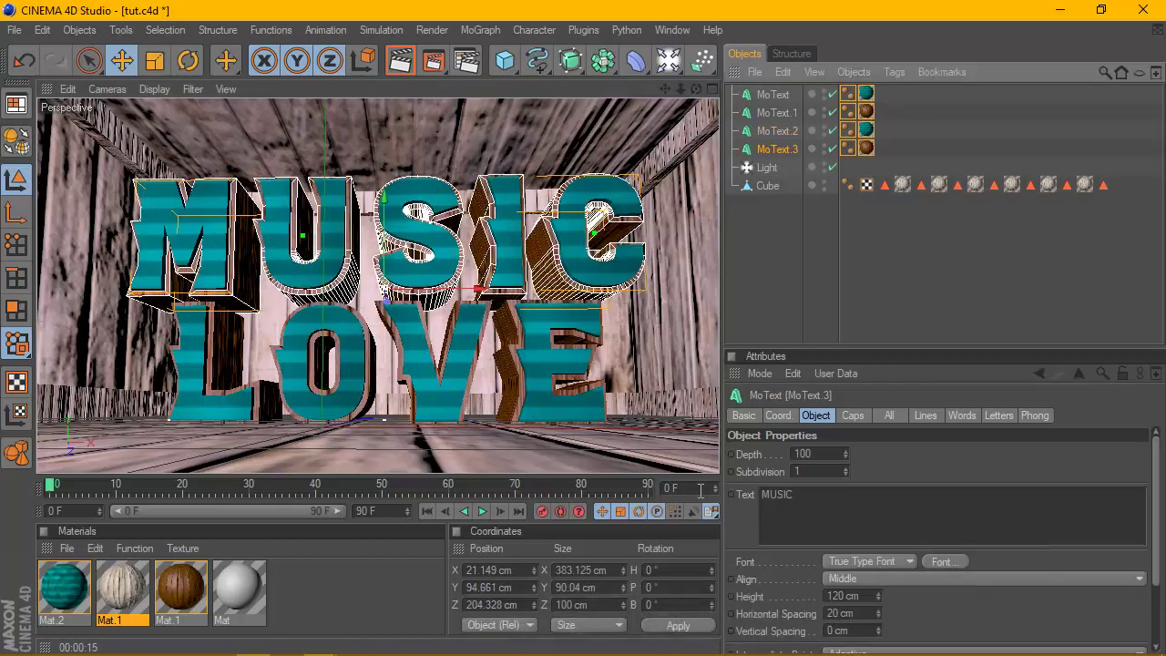
{"action": "left_click_drag", "start_coordinate": [794, 173], "coordinate": [874, 127]}
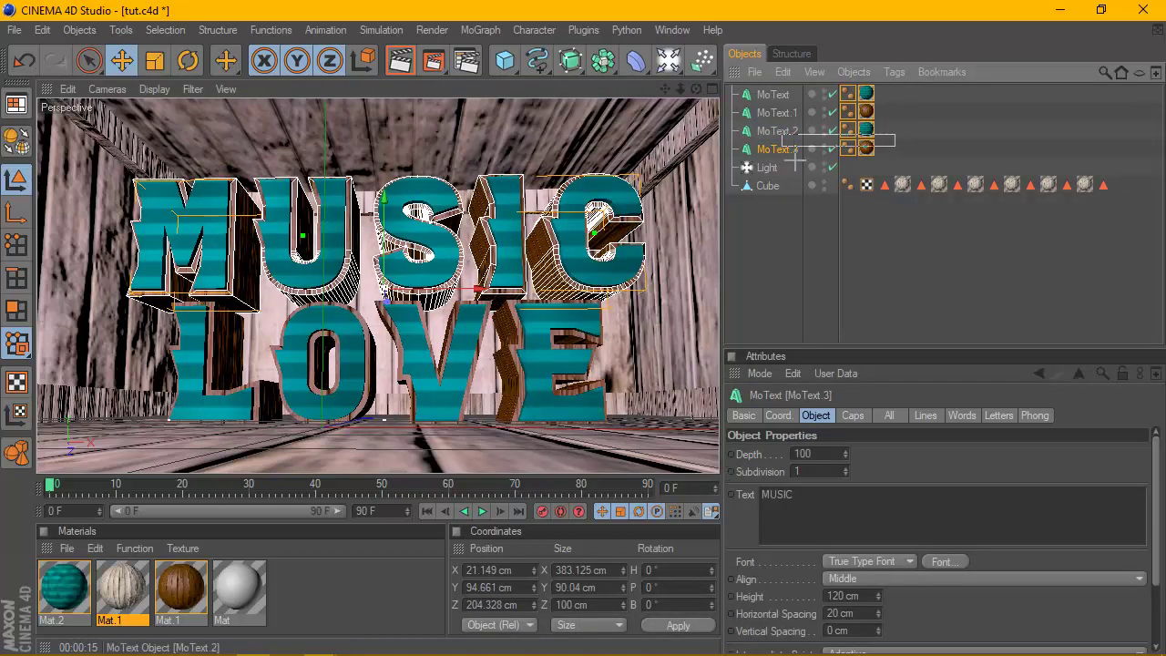
Step: Working in the enlarged Front view, lower the MUSIC text to Y 90.863 cm, then return to Perspective
{"action": "left_click", "coordinate": [712, 88]}
{"action": "left_click", "coordinate": [369, 286]}
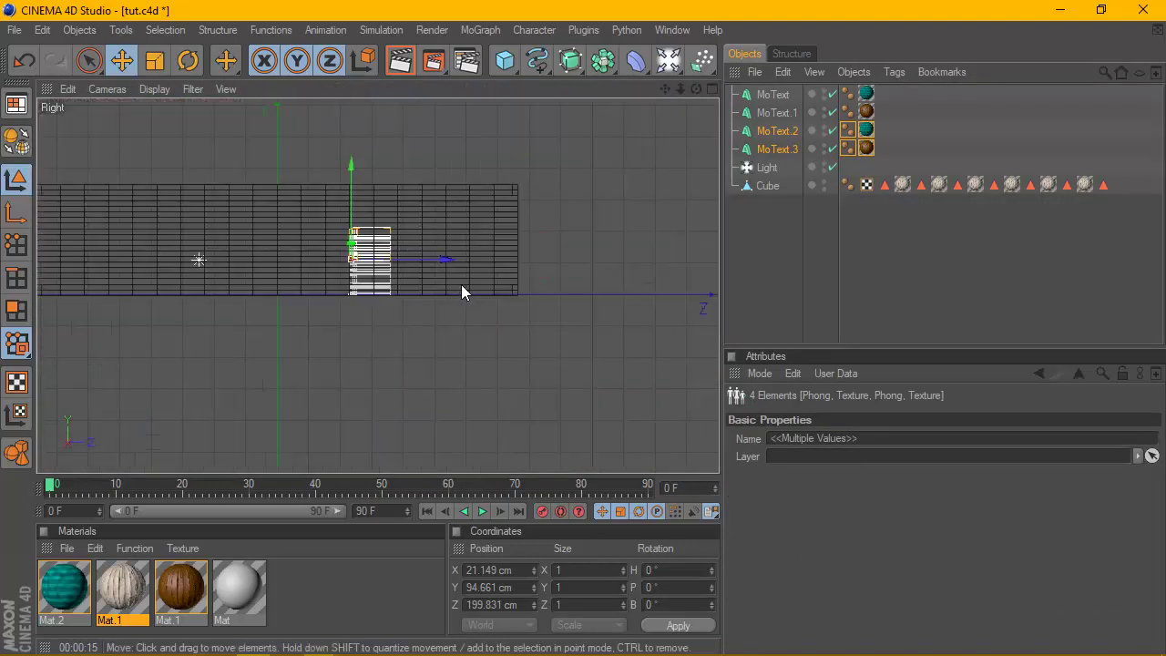
{"action": "middle_click", "coordinate": [712, 125]}
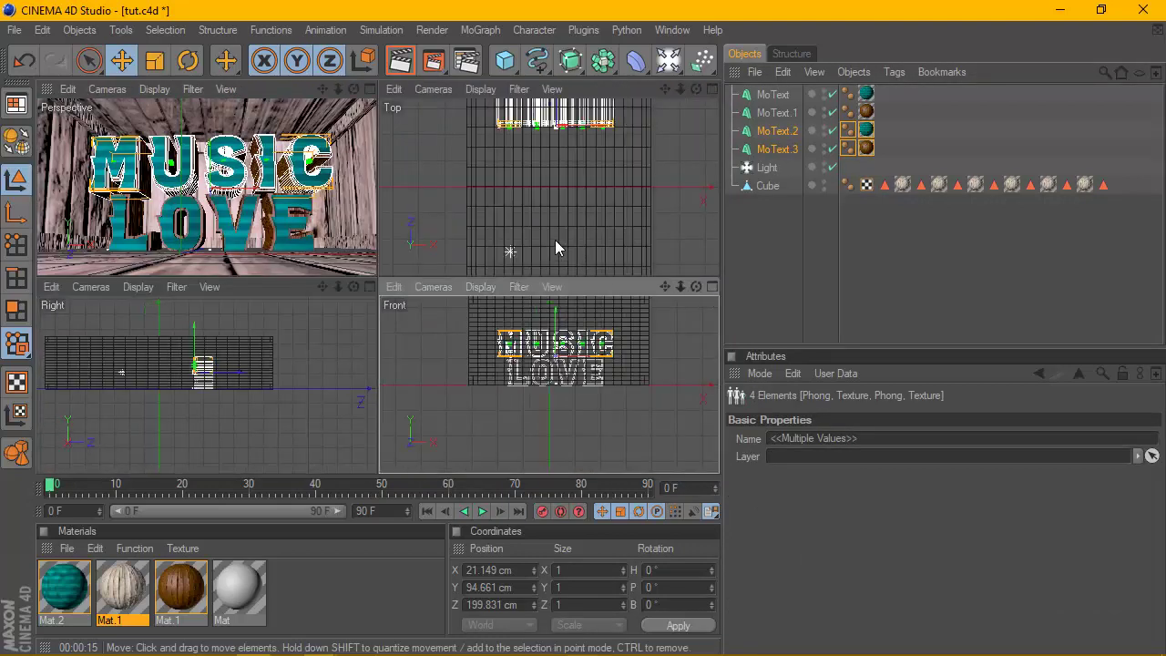
{"action": "left_click", "coordinate": [712, 286]}
{"action": "scroll", "coordinate": [564, 234], "scroll_direction": "up", "scroll_amount": 3}
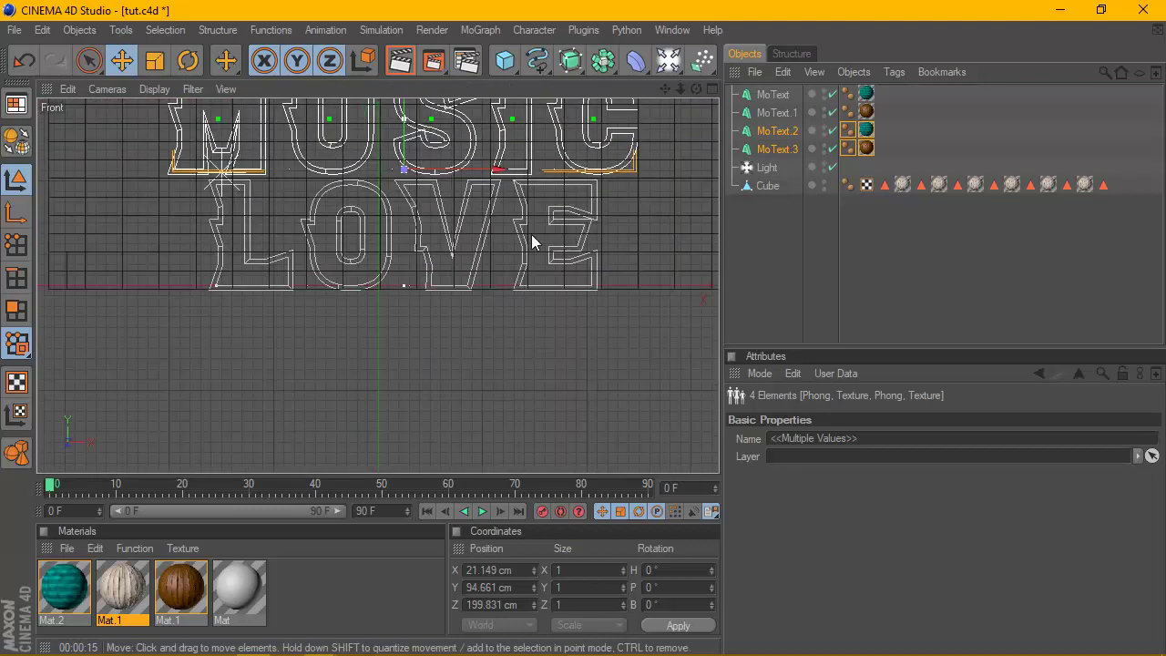
{"action": "scroll", "coordinate": [477, 156], "scroll_direction": "up", "scroll_amount": 3}
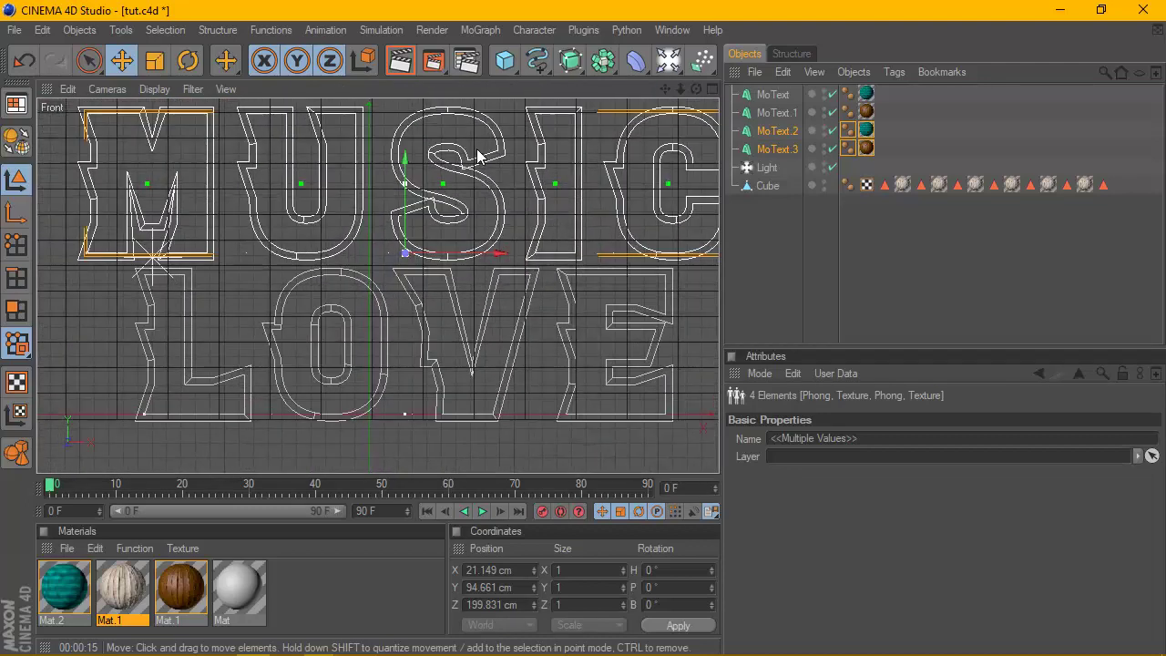
{"action": "left_click_drag", "start_coordinate": [409, 190], "coordinate": [410, 194]}
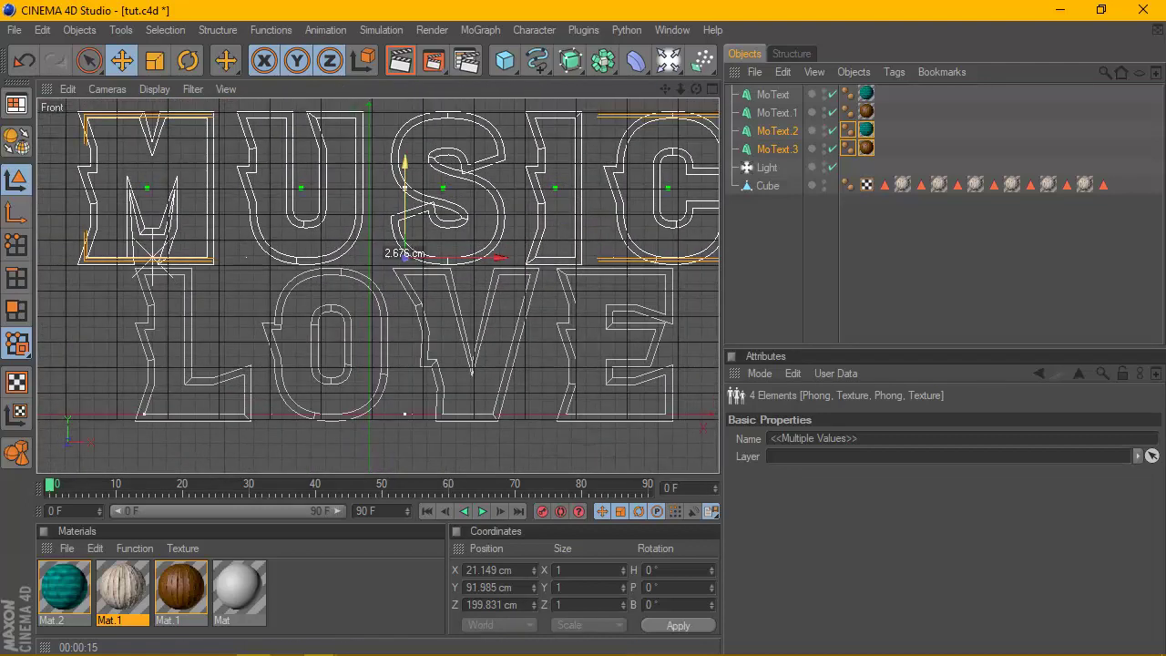
{"action": "scroll", "coordinate": [405, 188], "scroll_direction": "up", "scroll_amount": 2}
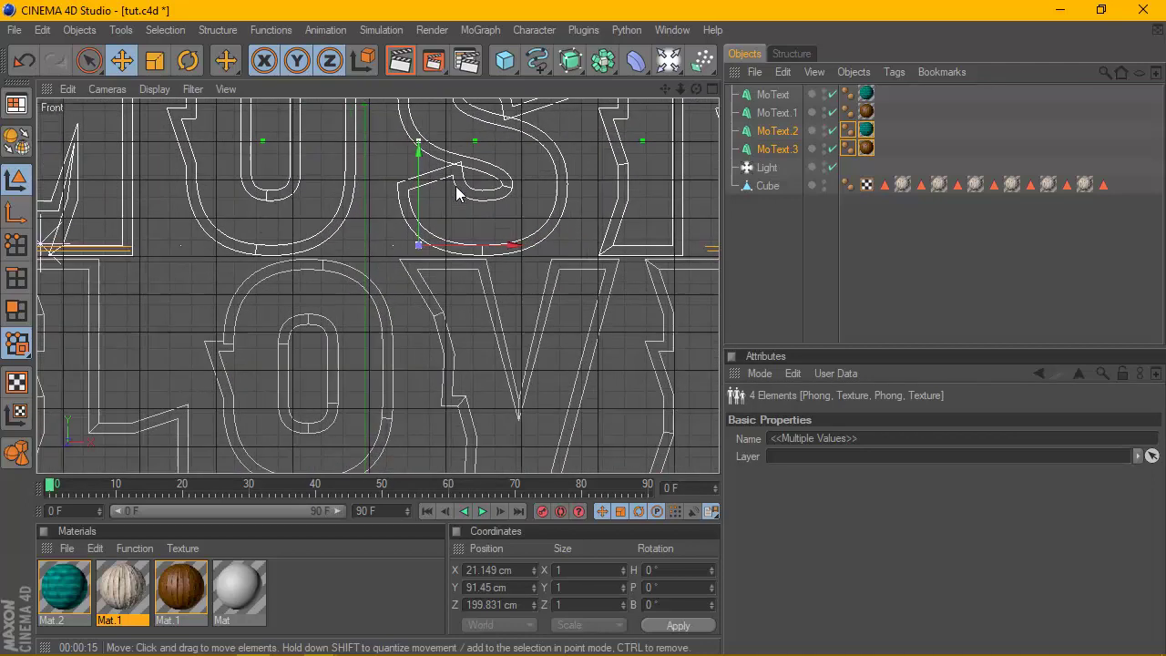
{"action": "scroll", "coordinate": [404, 187], "scroll_direction": "up", "scroll_amount": 2}
{"action": "left_click_drag", "start_coordinate": [426, 214], "coordinate": [426, 213]}
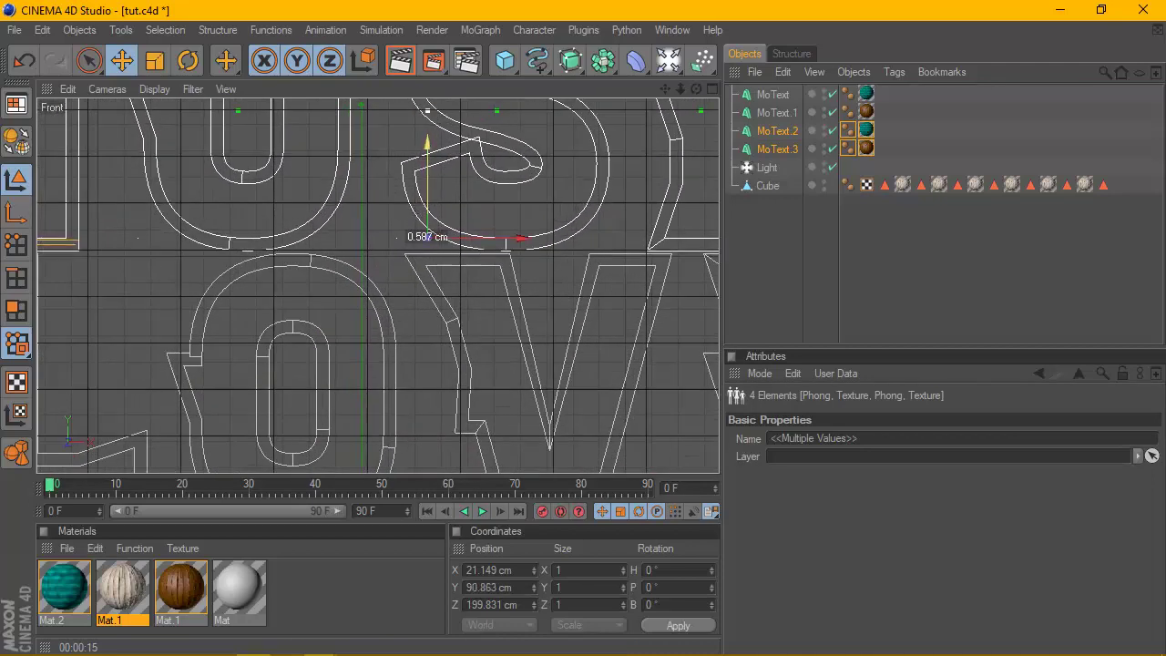
{"action": "left_click", "coordinate": [709, 89]}
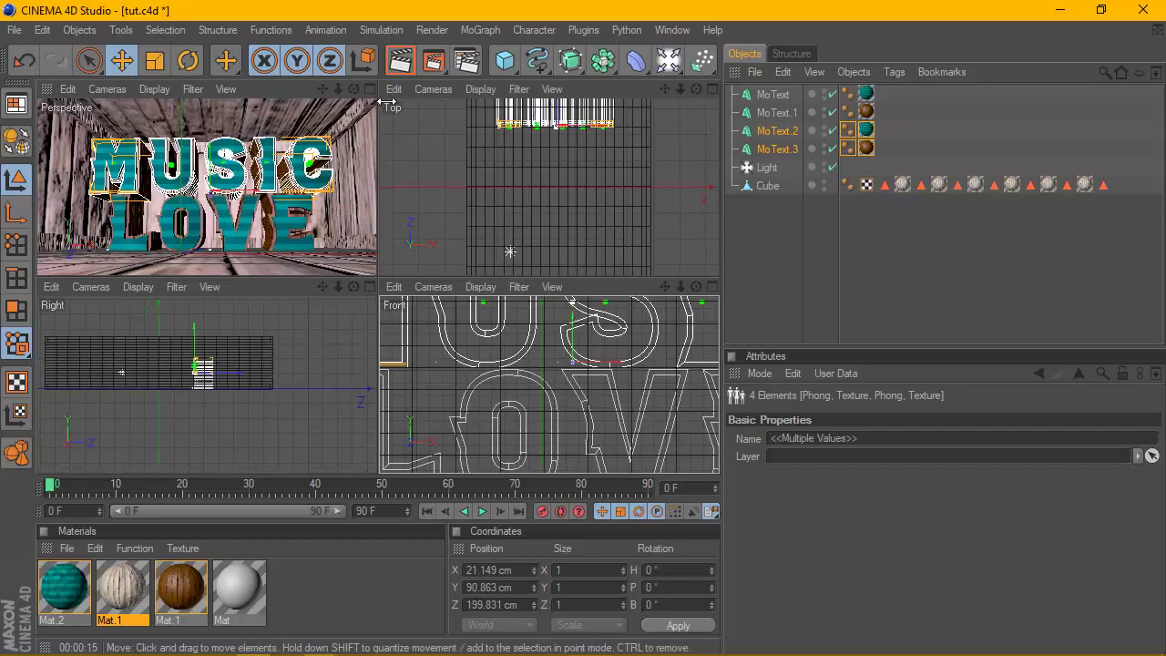
{"action": "left_click", "coordinate": [369, 88]}
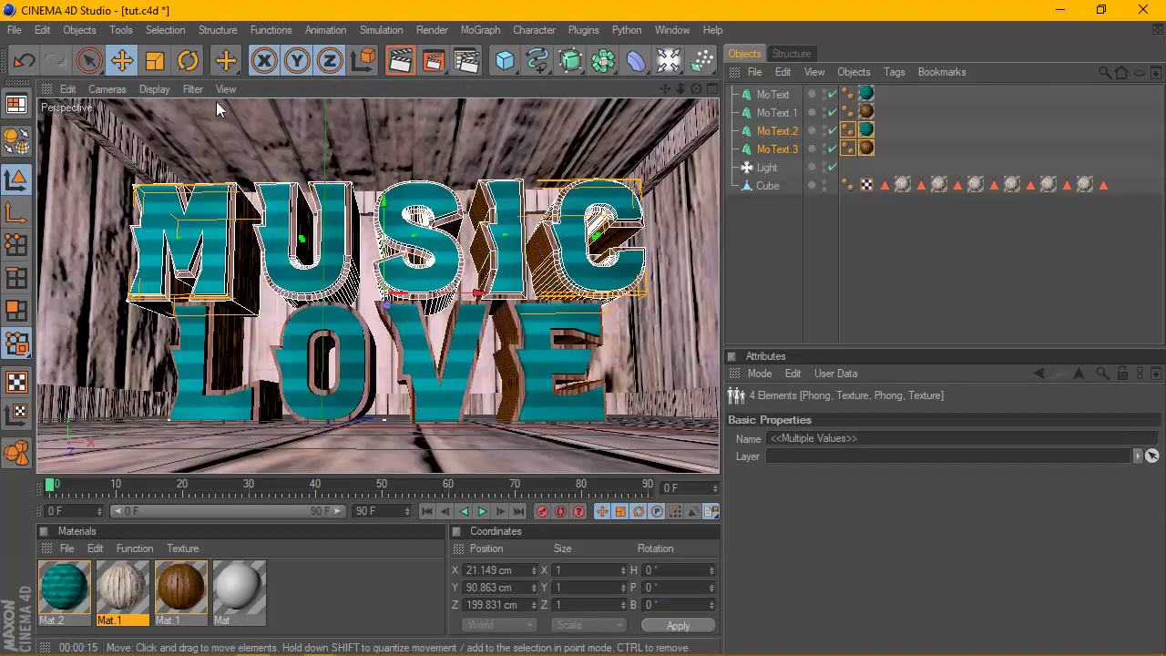
Step: Rotate MUSIC to heading 338.489° and the LOVE pair to heading 29.502°
{"action": "left_click", "coordinate": [187, 60]}
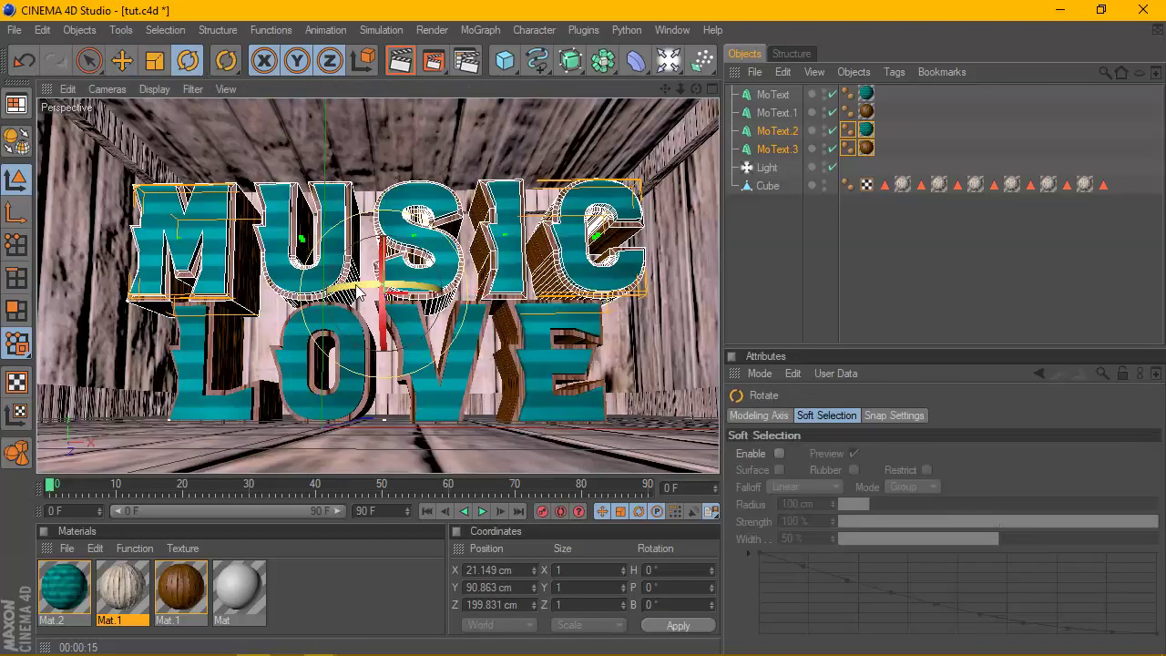
{"action": "mouse_move", "coordinate": [359, 290]}
{"action": "left_mouse_down"}
{"action": "mouse_move", "coordinate": [387, 290]}
{"action": "mouse_move", "coordinate": [337, 296]}
{"action": "mouse_move", "coordinate": [360, 296]}
{"action": "left_mouse_up"}
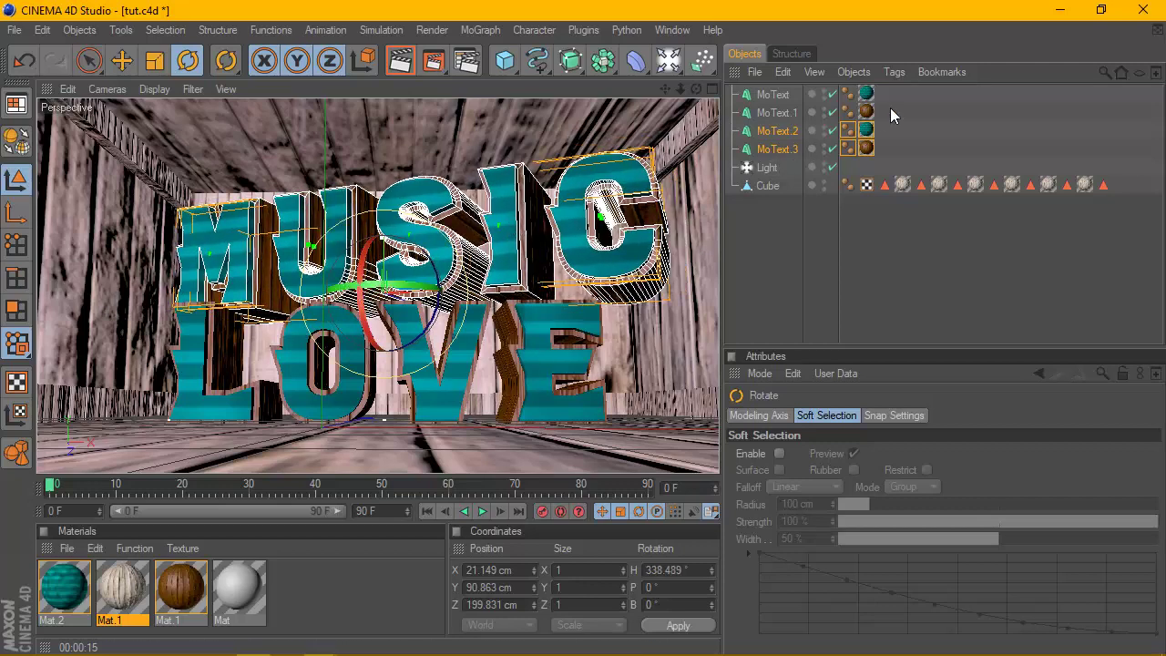
{"action": "left_click_drag", "start_coordinate": [891, 88], "coordinate": [840, 119]}
{"action": "mouse_move", "coordinate": [401, 404]}
{"action": "left_mouse_down"}
{"action": "mouse_move", "coordinate": [411, 418]}
{"action": "mouse_move", "coordinate": [434, 415]}
{"action": "left_mouse_up"}
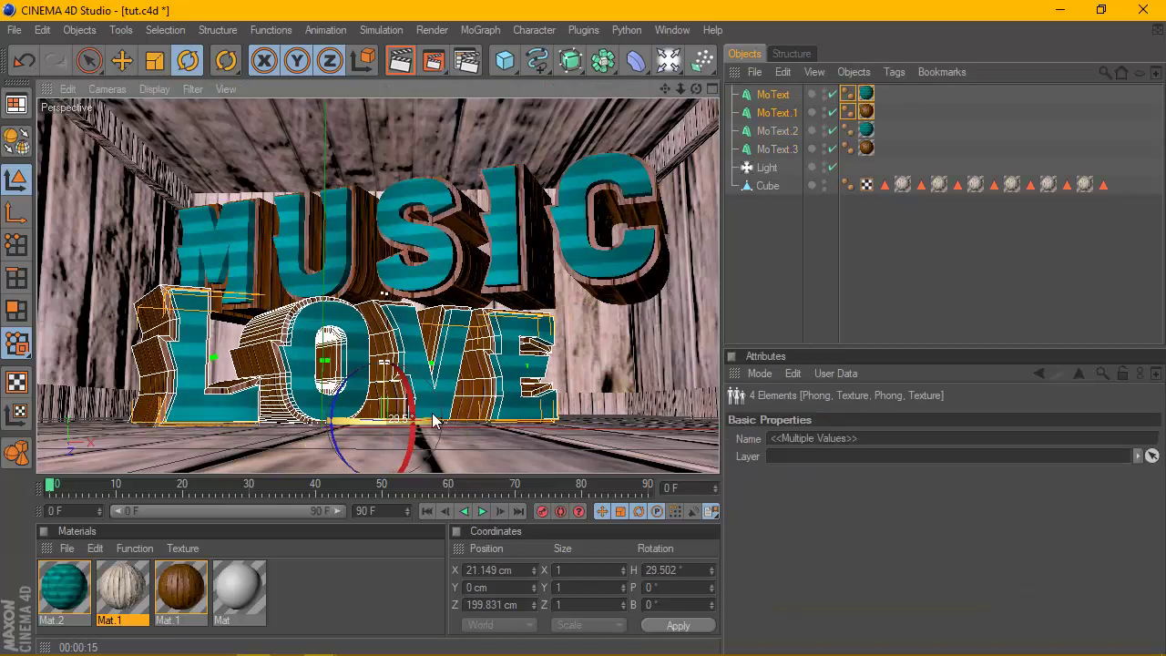
Step: Move LOVE to X 39.121, Z 196.397 cm, adjust the camera, and render the view
{"action": "left_click", "coordinate": [122, 60]}
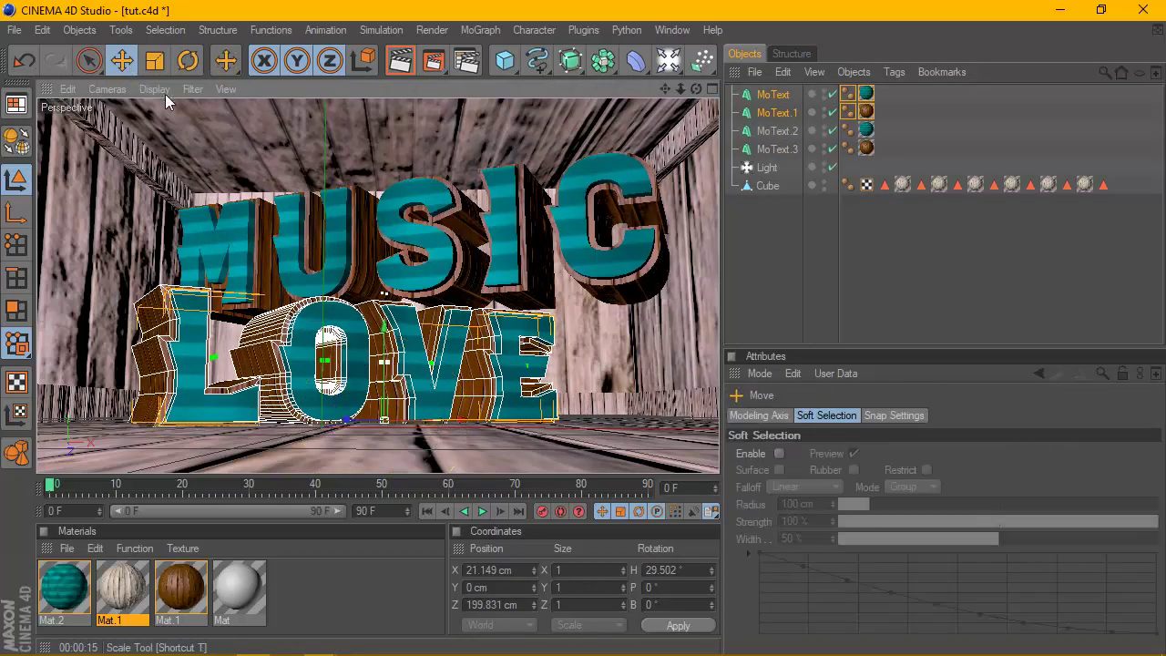
{"action": "left_click_drag", "start_coordinate": [357, 429], "coordinate": [367, 420]}
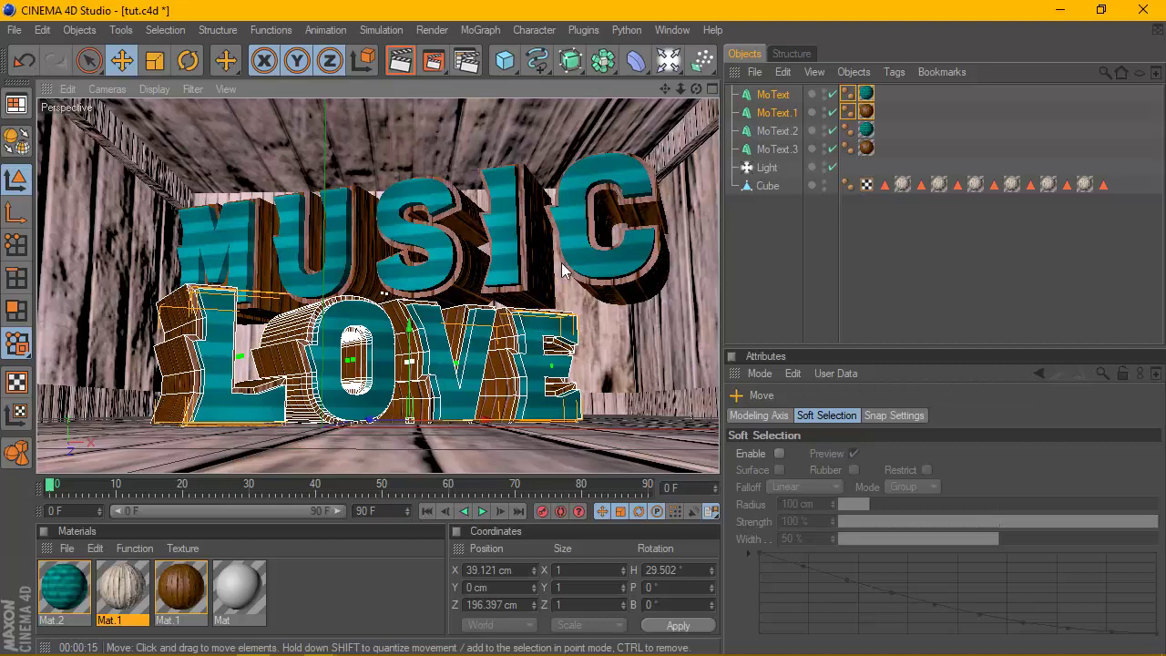
{"action": "left_click_drag", "start_coordinate": [563, 264], "coordinate": [548, 272], "text": "alt"}
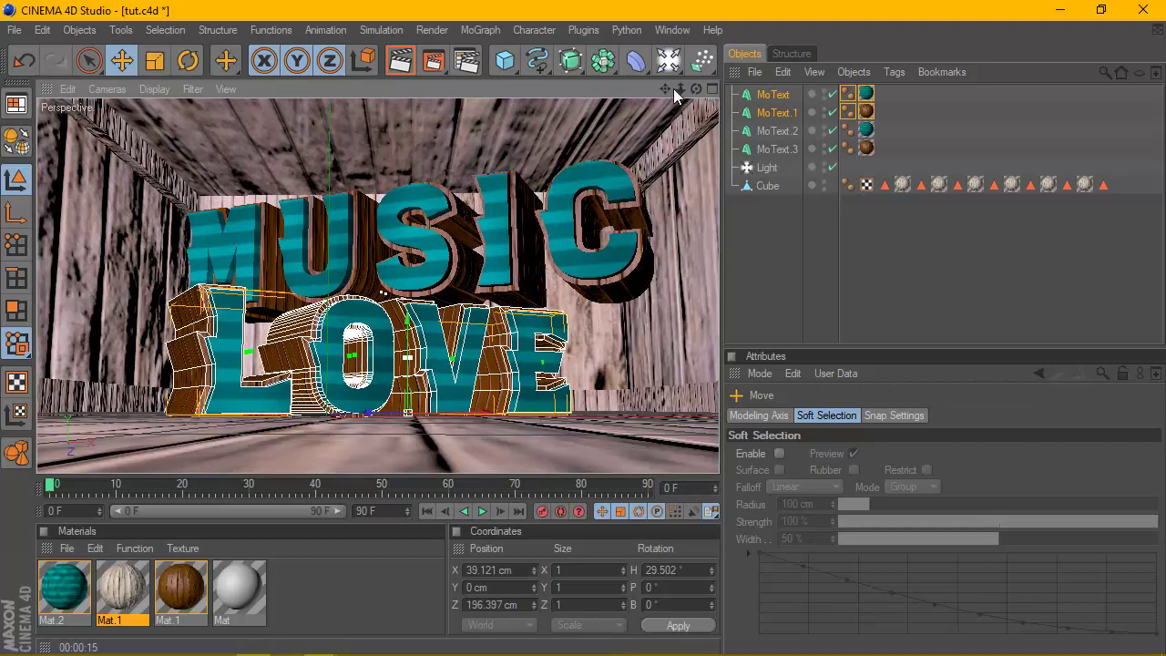
{"action": "left_click_drag", "start_coordinate": [674, 88], "coordinate": [679, 96]}
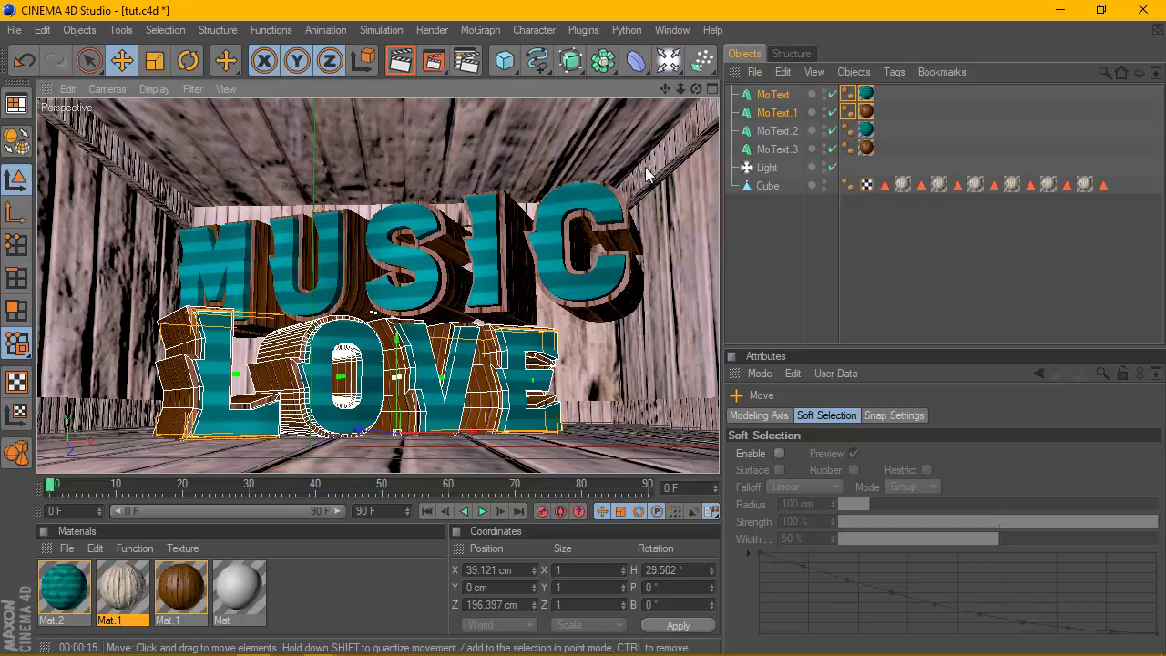
{"action": "left_click_drag", "start_coordinate": [663, 88], "coordinate": [657, 93]}
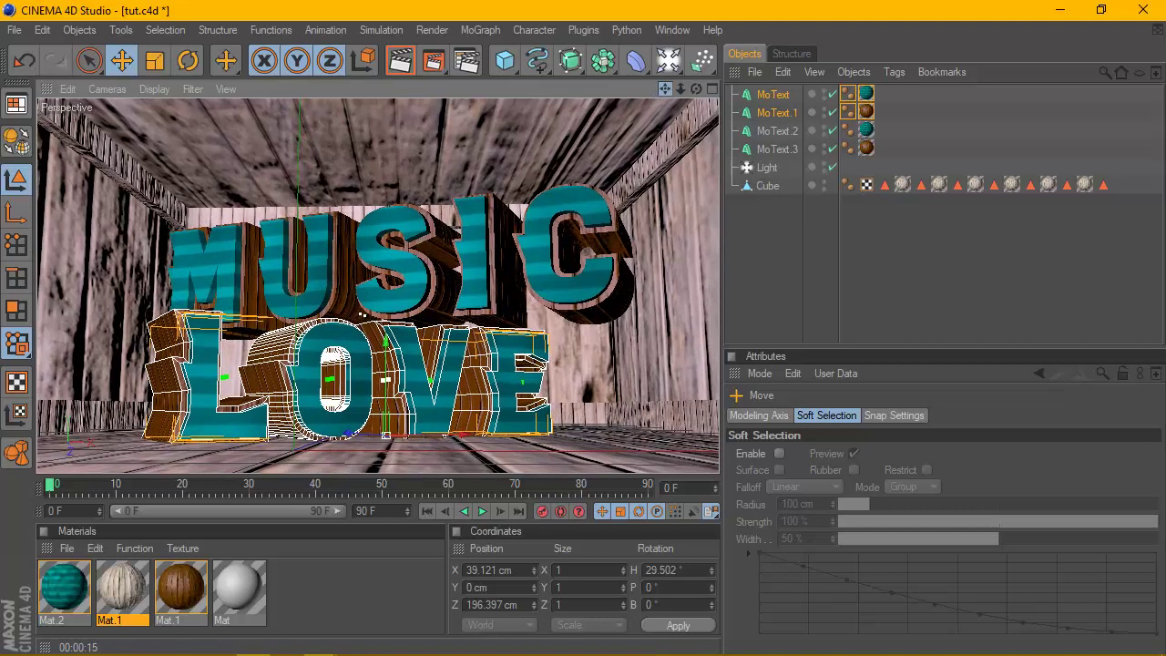
{"action": "left_click", "coordinate": [406, 58]}
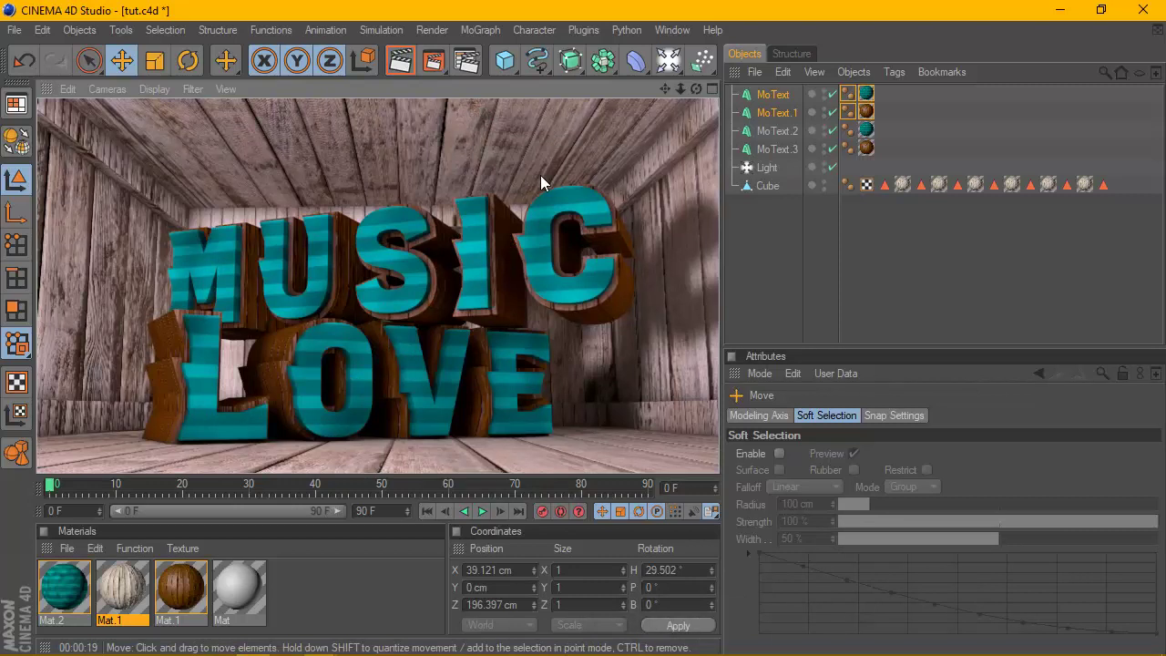
Step: Set the text height of all four MoText objects to 100 cm
{"action": "left_click", "coordinate": [771, 102]}
{"action": "left_click", "coordinate": [780, 144], "text": "shift"}
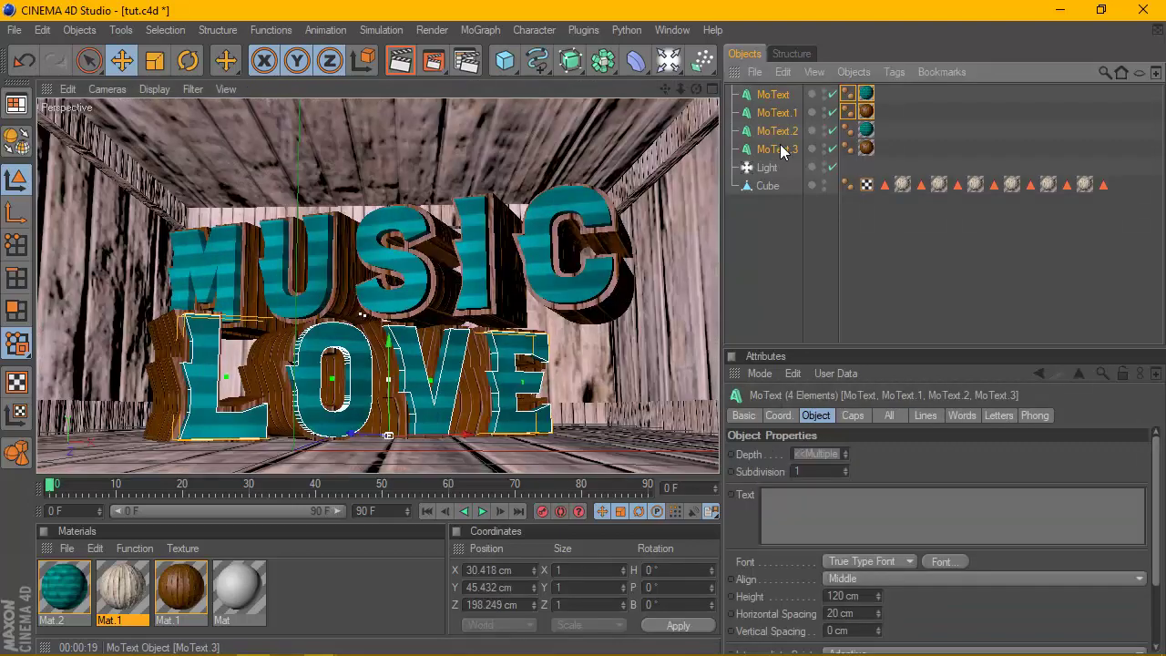
{"action": "left_click", "coordinate": [849, 595]}
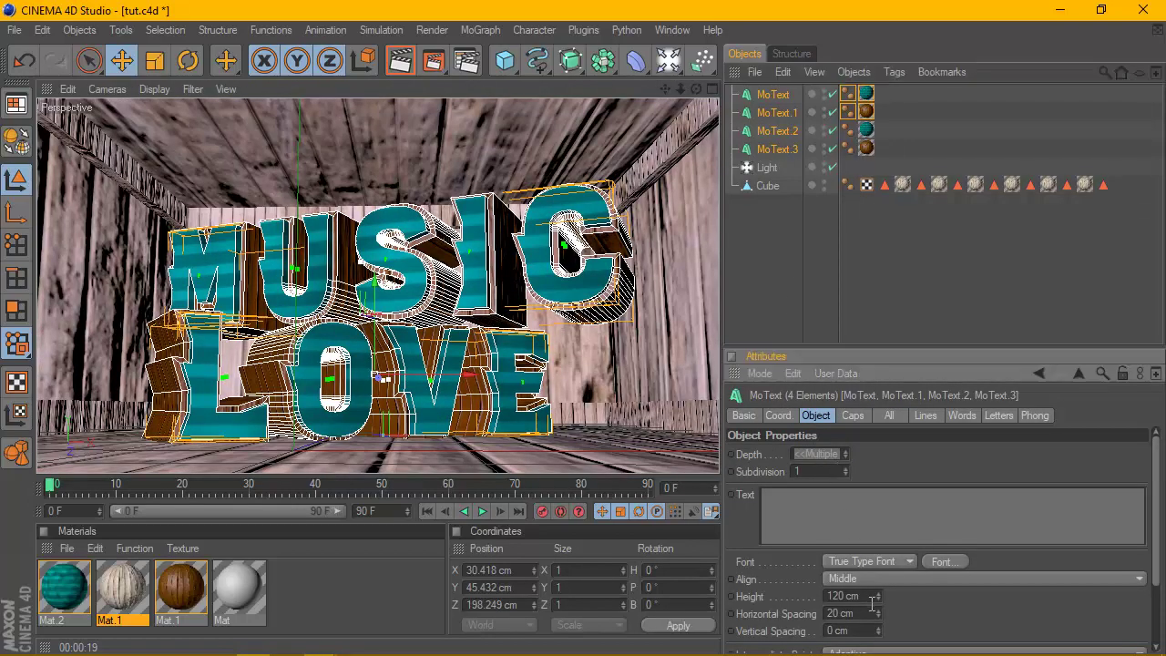
{"action": "type", "text": "100"}
{"action": "key", "text": "Return"}
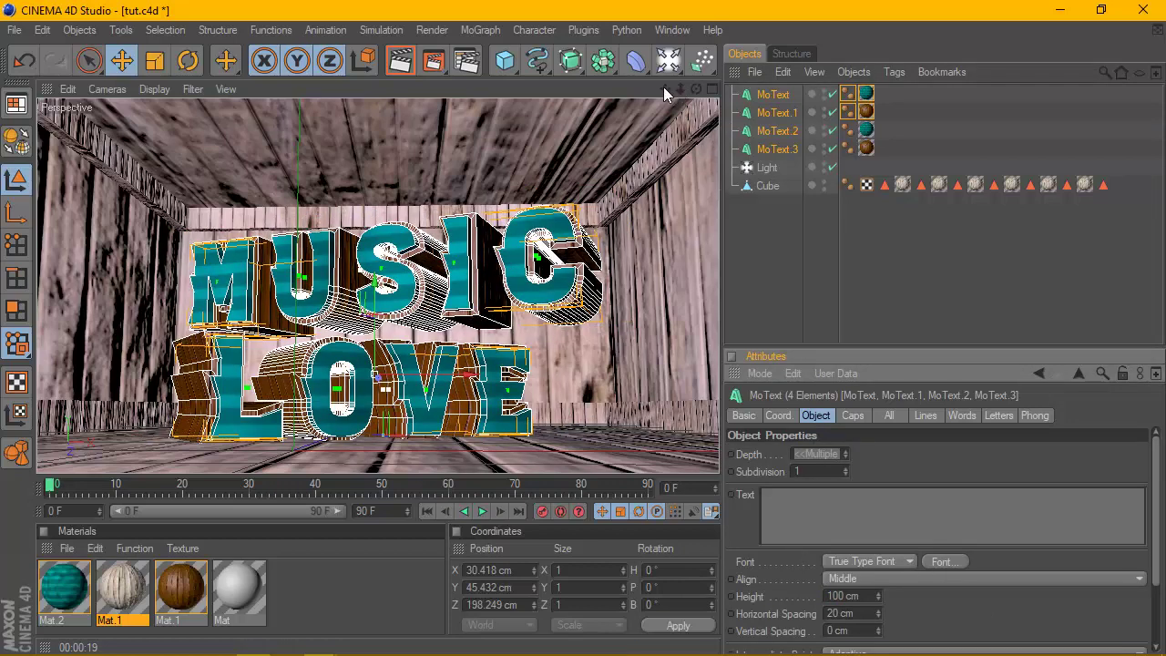
{"action": "left_click_drag", "start_coordinate": [663, 86], "coordinate": [665, 91]}
{"action": "left_click", "coordinate": [766, 226]}
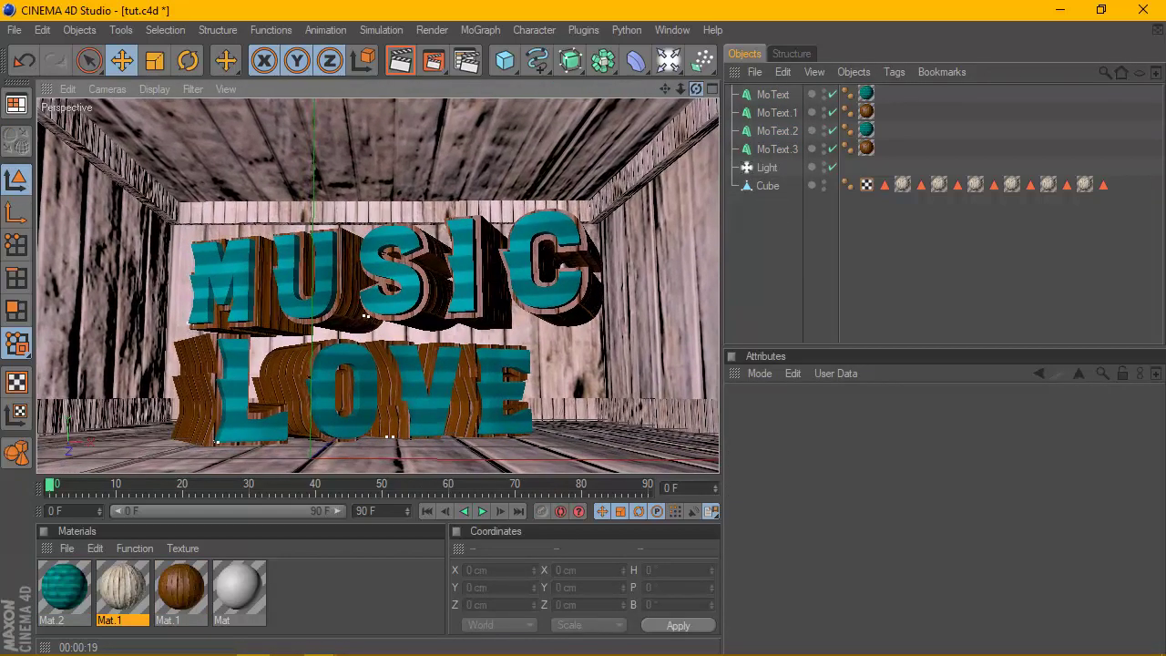
Step: In the enlarged Front view, move both MUSIC text objects down toward LOVE
{"action": "left_click_drag", "start_coordinate": [696, 88], "coordinate": [691, 89]}
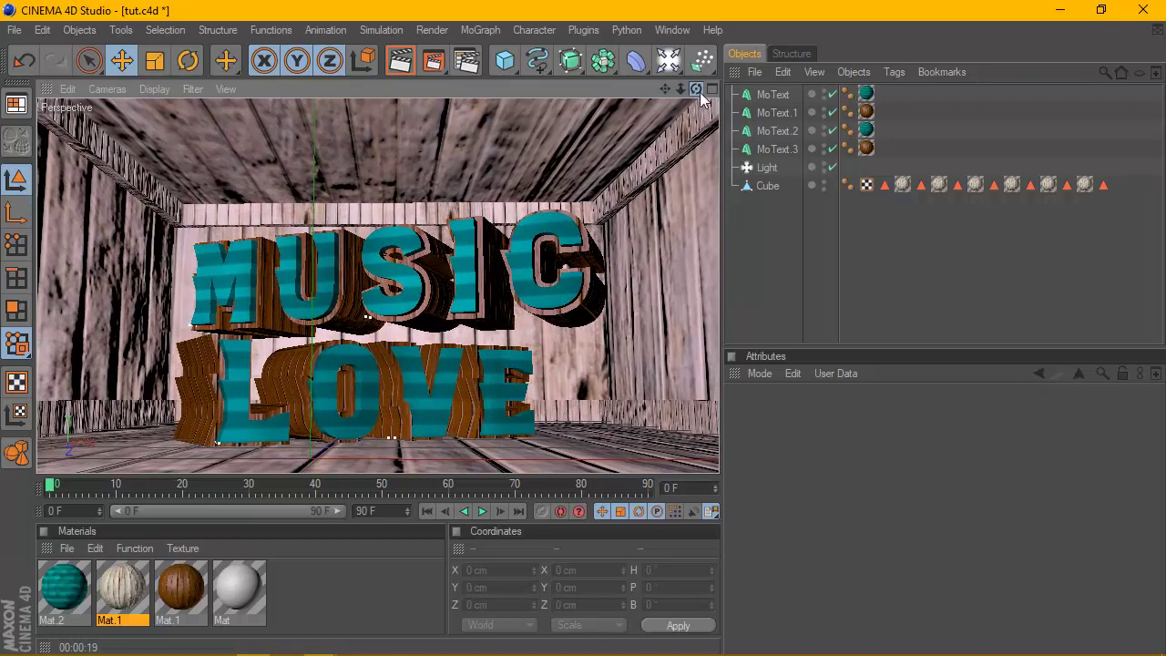
{"action": "left_click_drag", "start_coordinate": [895, 95], "coordinate": [771, 123]}
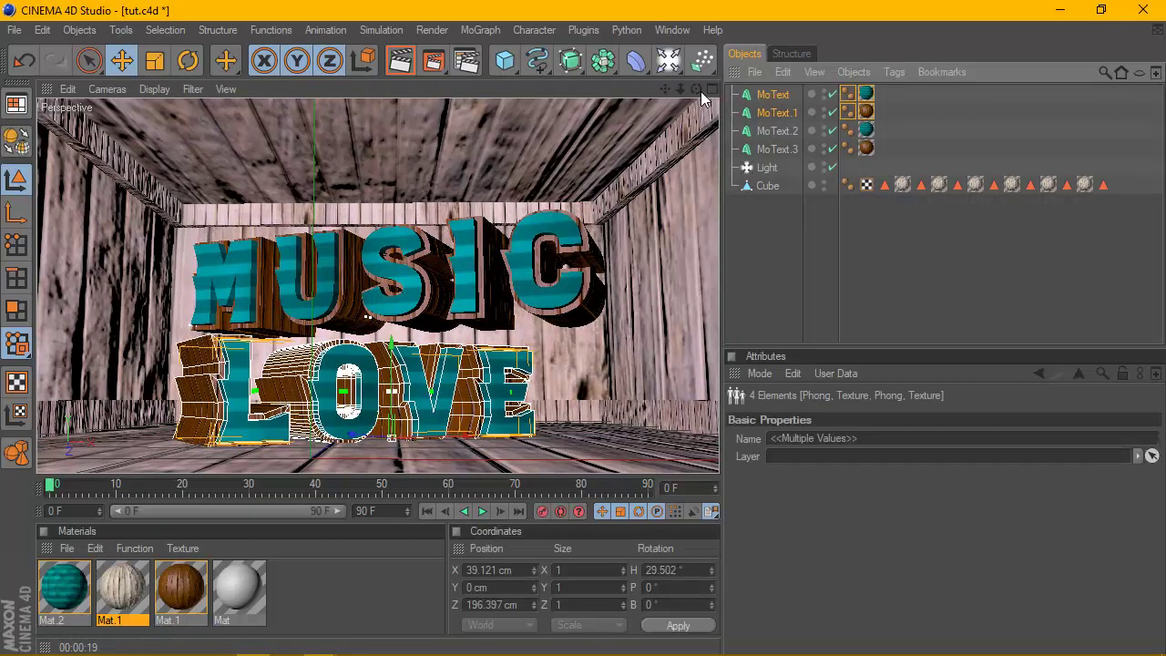
{"action": "left_click", "coordinate": [711, 88]}
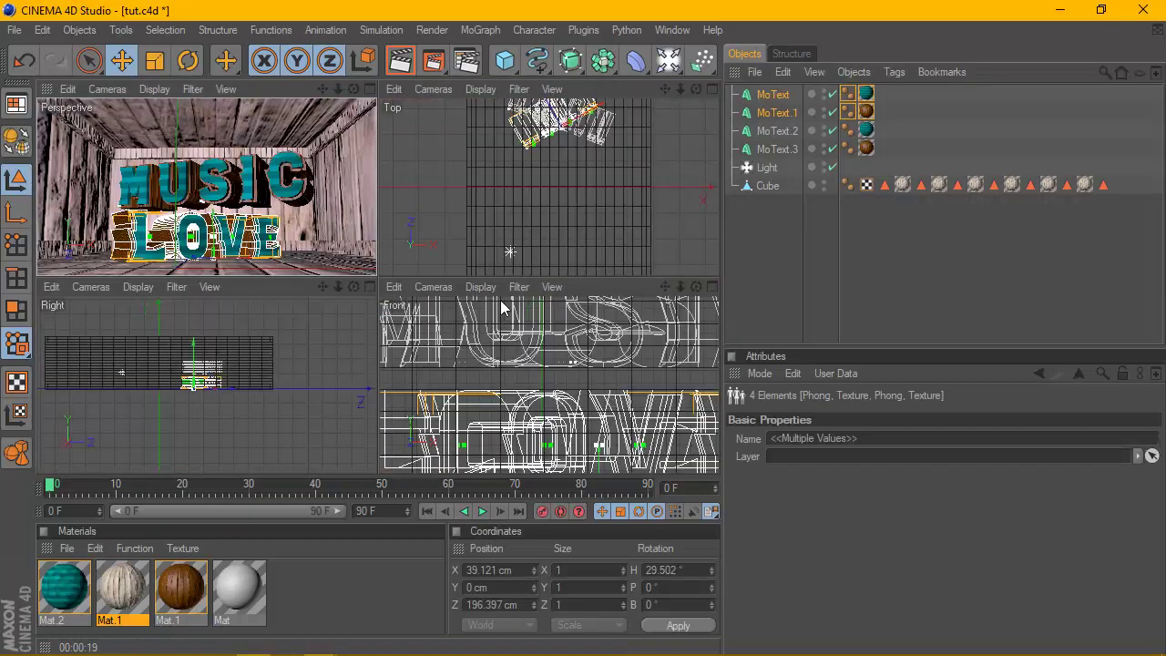
{"action": "left_click", "coordinate": [713, 287]}
{"action": "scroll", "coordinate": [483, 227], "scroll_direction": "down", "scroll_amount": 3}
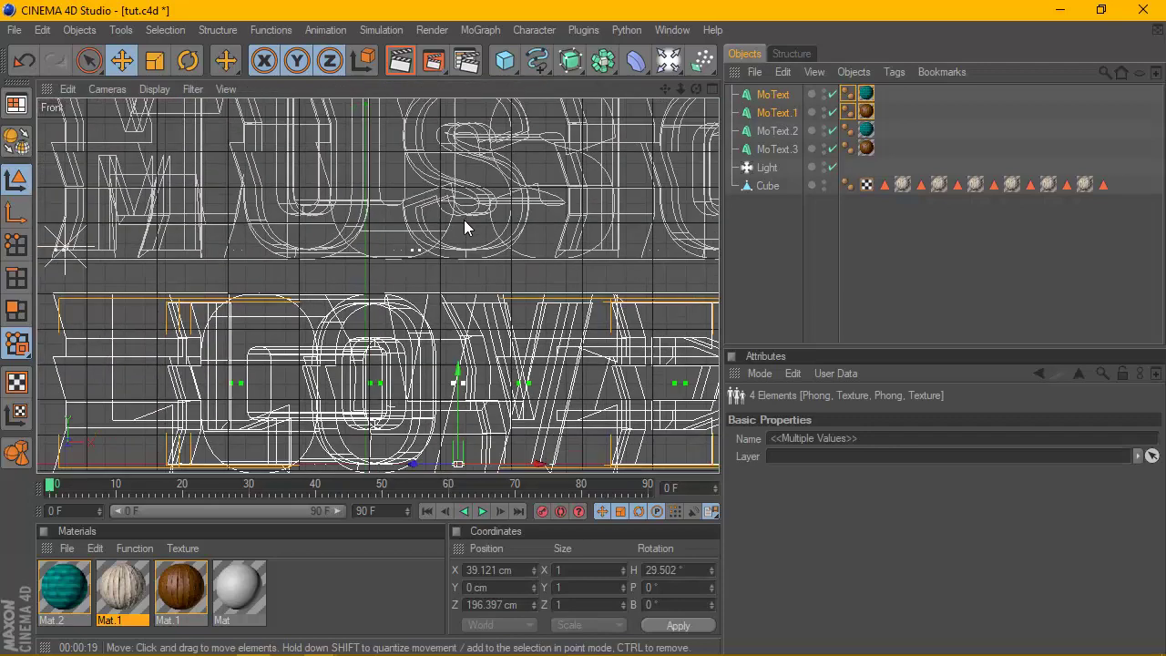
{"action": "scroll", "coordinate": [463, 223], "scroll_direction": "down", "scroll_amount": 3}
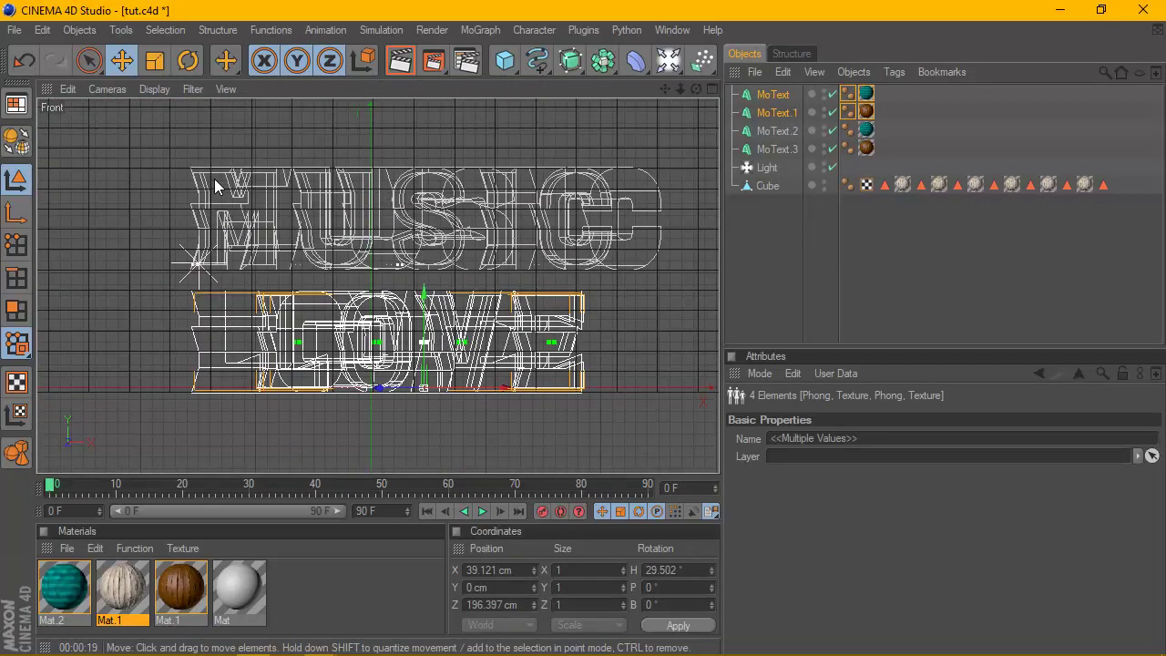
{"action": "left_click", "coordinate": [779, 148]}
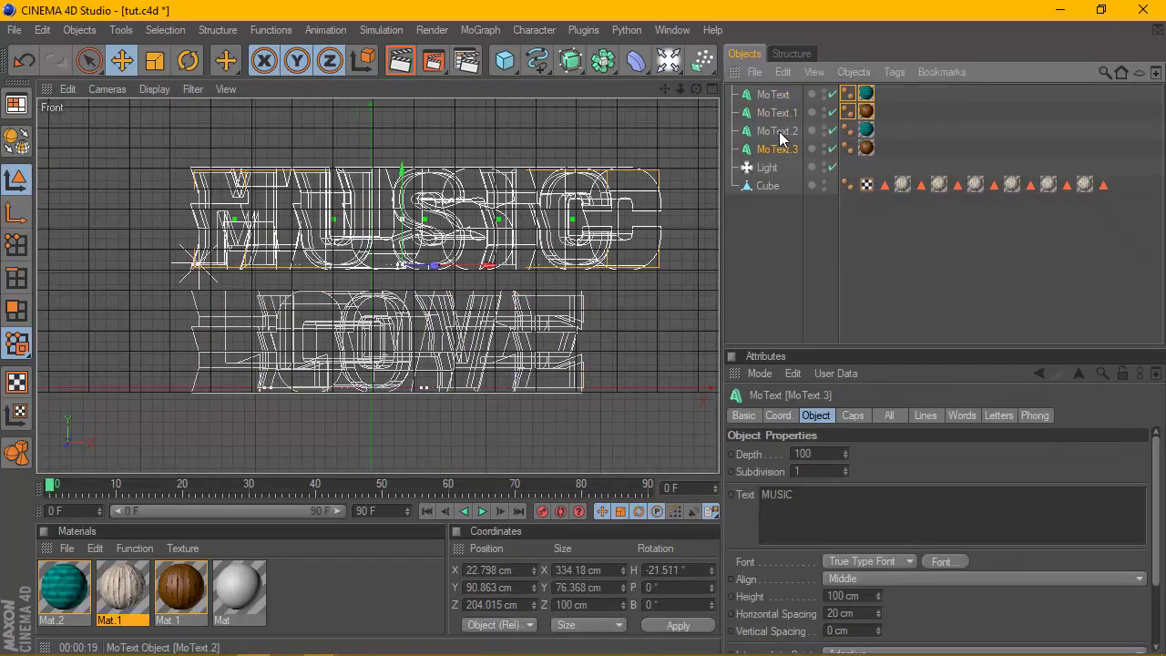
{"action": "left_click", "coordinate": [779, 131], "text": "ctrl"}
{"action": "scroll", "coordinate": [410, 210], "scroll_direction": "up", "scroll_amount": 1}
{"action": "scroll", "coordinate": [412, 213], "scroll_direction": "up", "scroll_amount": 1}
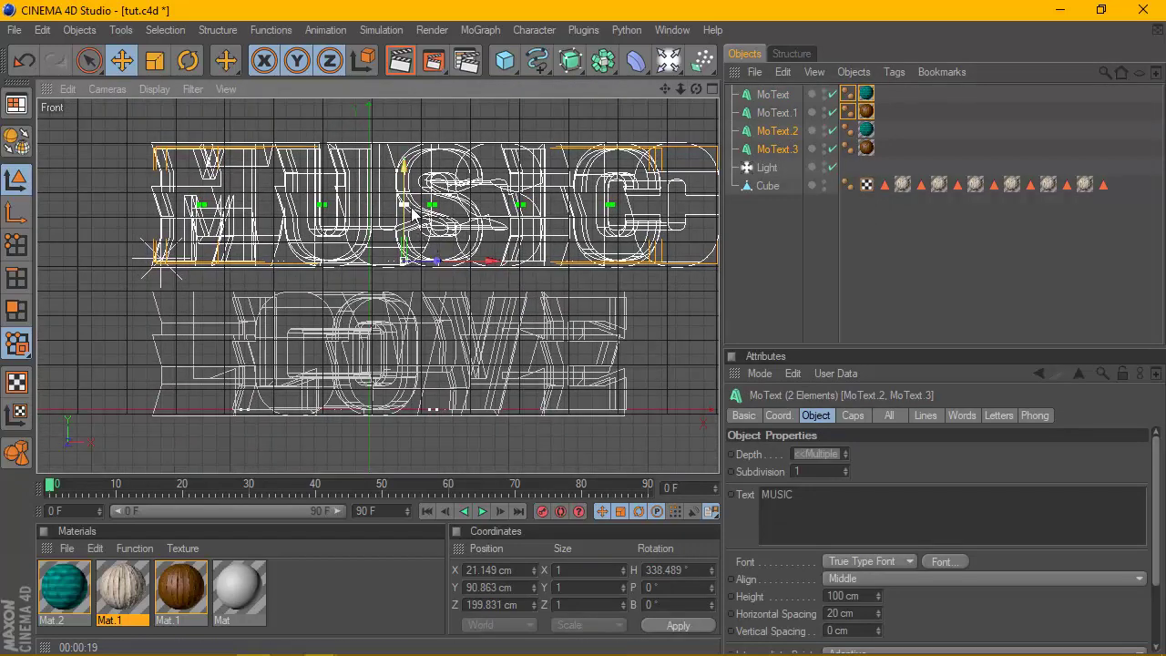
{"action": "left_click_drag", "start_coordinate": [406, 175], "coordinate": [406, 197]}
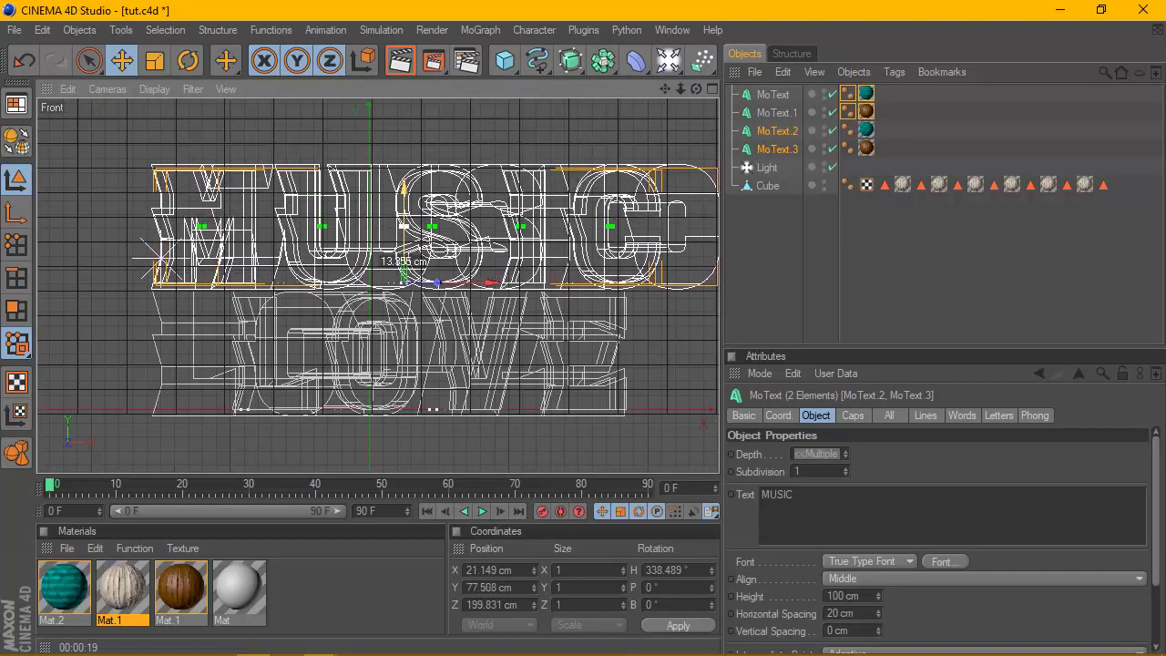
Step: Fine-tune the MUSIC text's height to Y 76.395 cm
{"action": "left_click", "coordinate": [745, 231]}
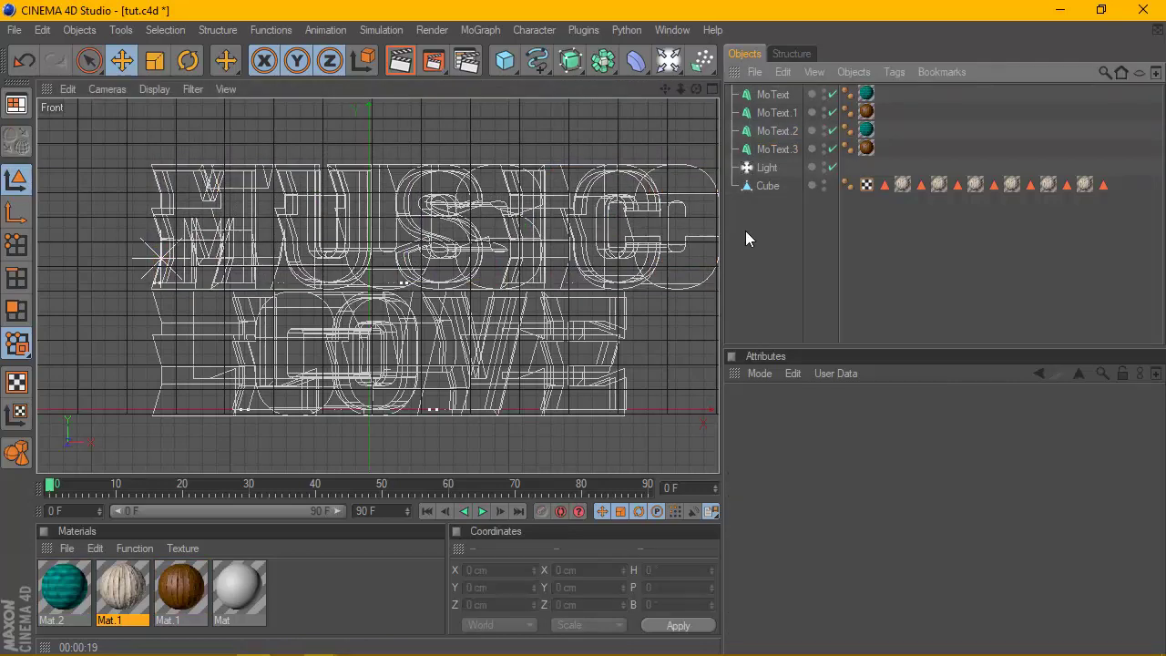
{"action": "left_click", "coordinate": [782, 131]}
{"action": "left_click", "coordinate": [754, 149], "text": "ctrl"}
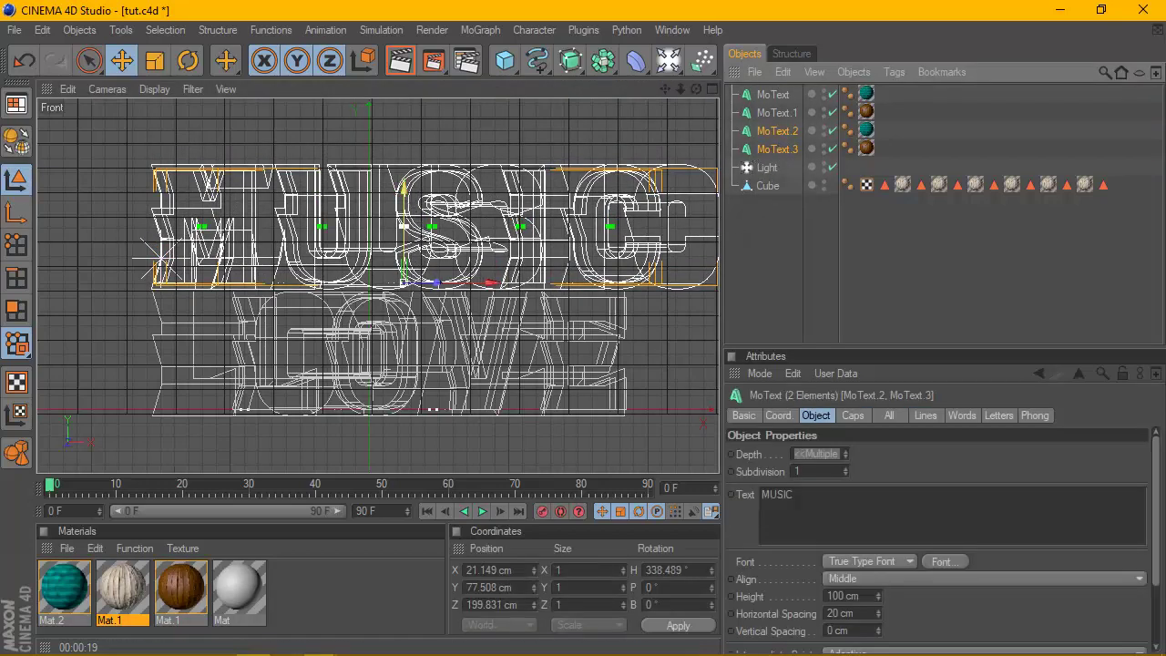
{"action": "left_click_drag", "start_coordinate": [404, 196], "coordinate": [404, 192]}
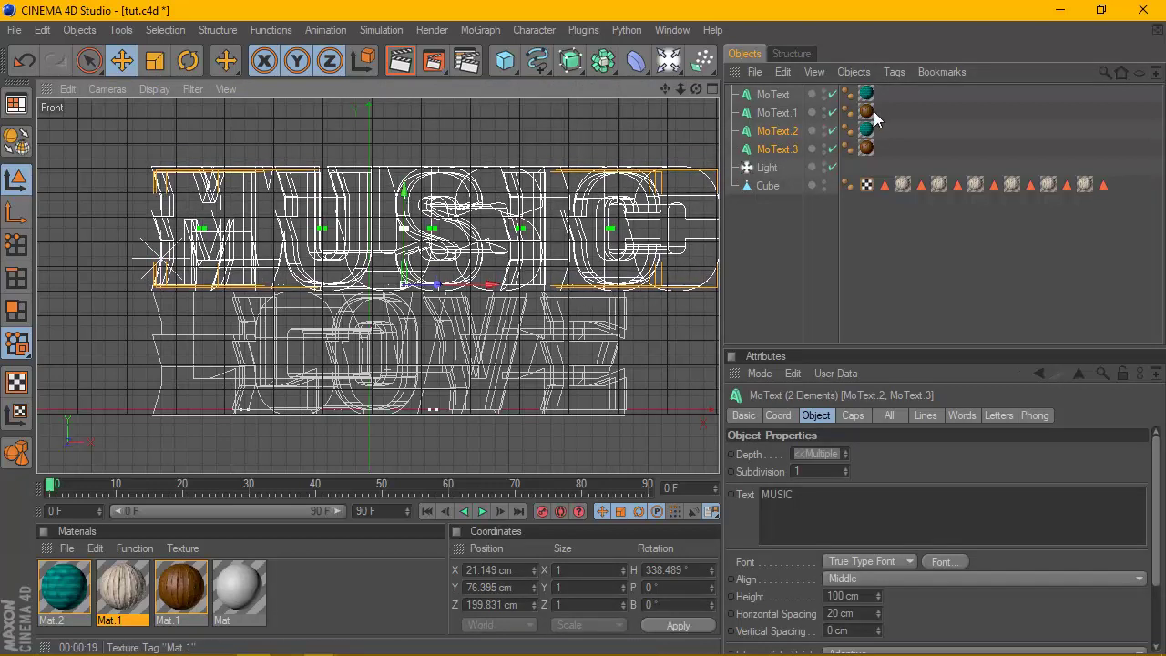
Step: Raise LOVE slightly to Y 39.31 cm and return to the Perspective view
{"action": "left_click_drag", "start_coordinate": [889, 148], "coordinate": [840, 153]}
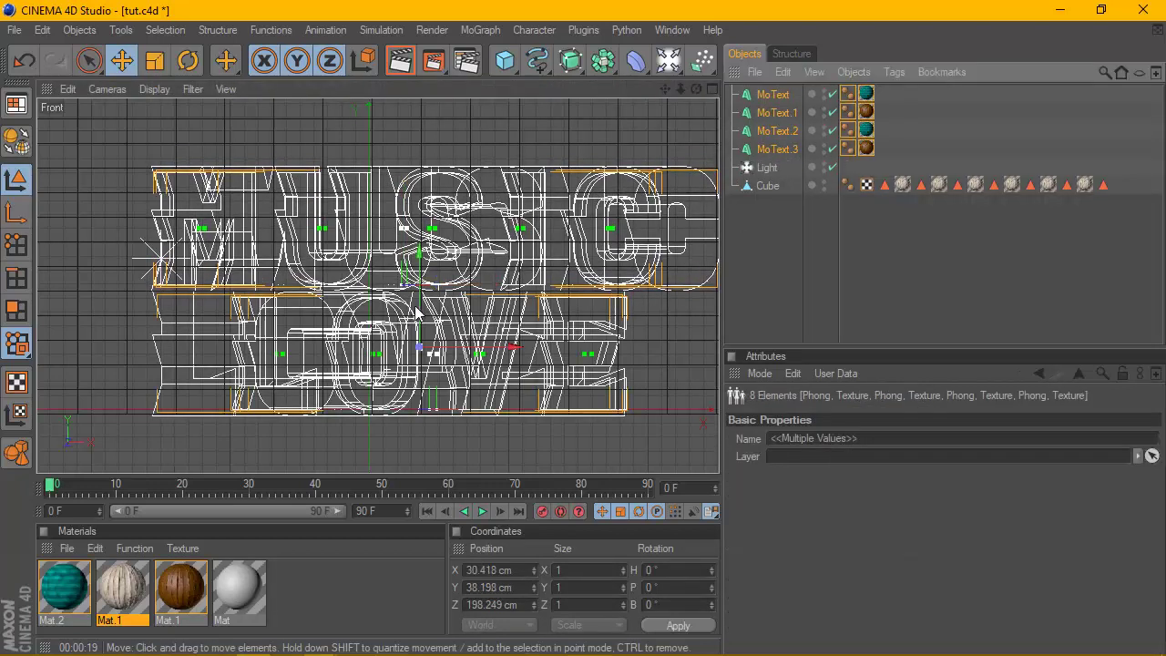
{"action": "left_click_drag", "start_coordinate": [417, 313], "coordinate": [449, 278]}
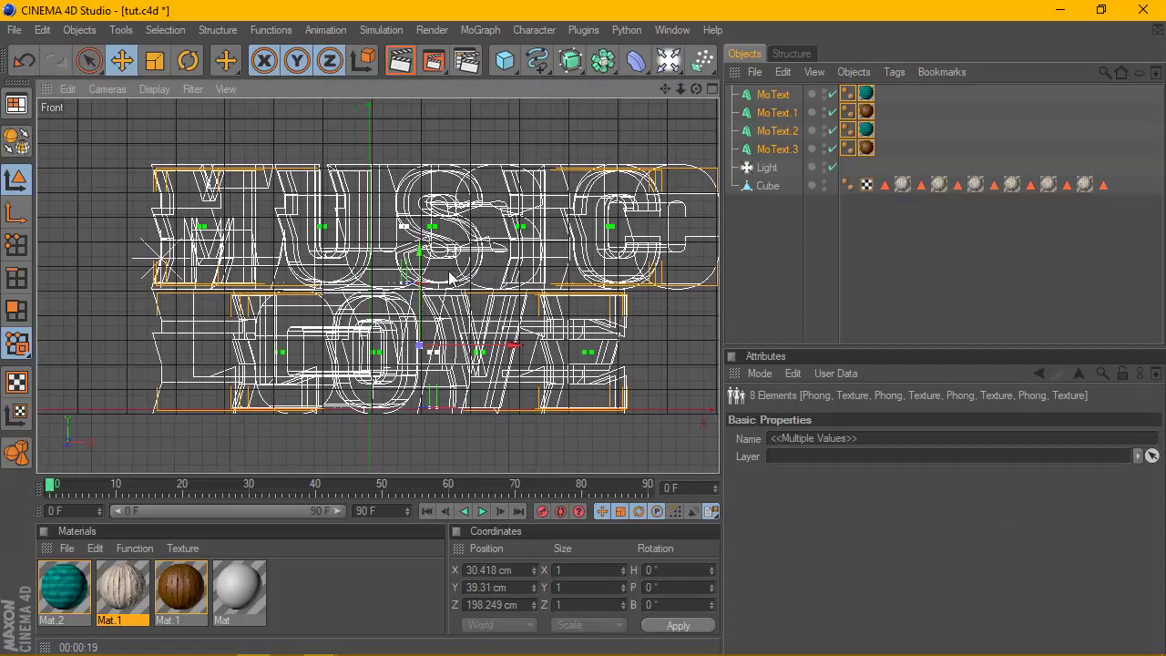
{"action": "left_click", "coordinate": [712, 89]}
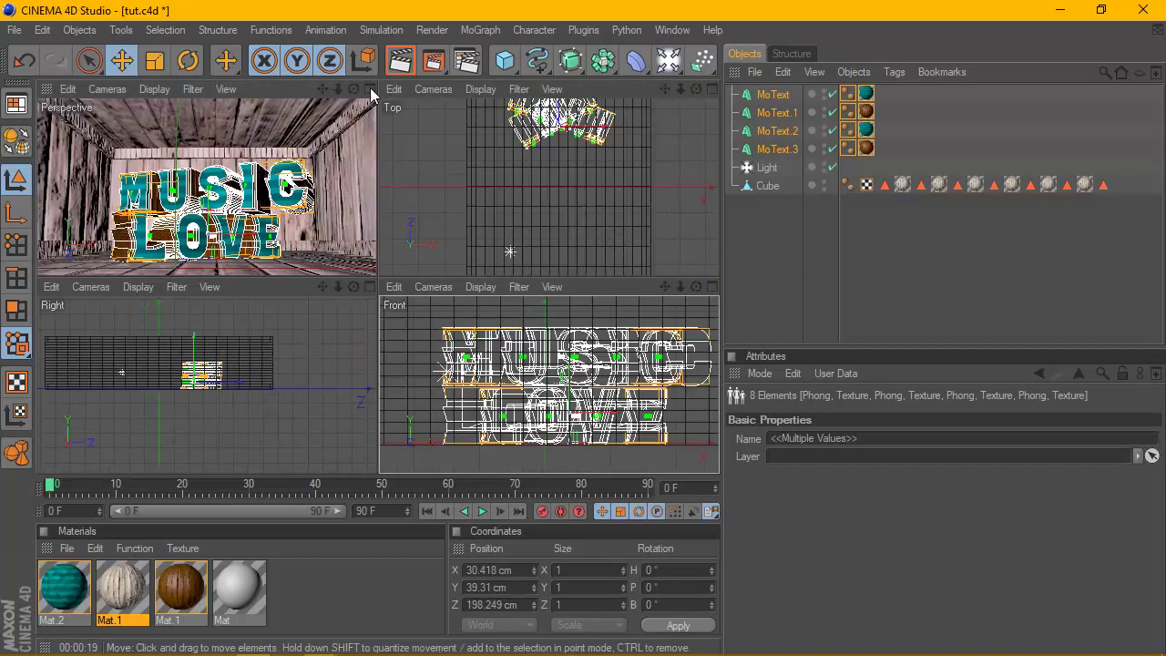
{"action": "left_click", "coordinate": [370, 89]}
{"action": "left_click", "coordinate": [855, 265]}
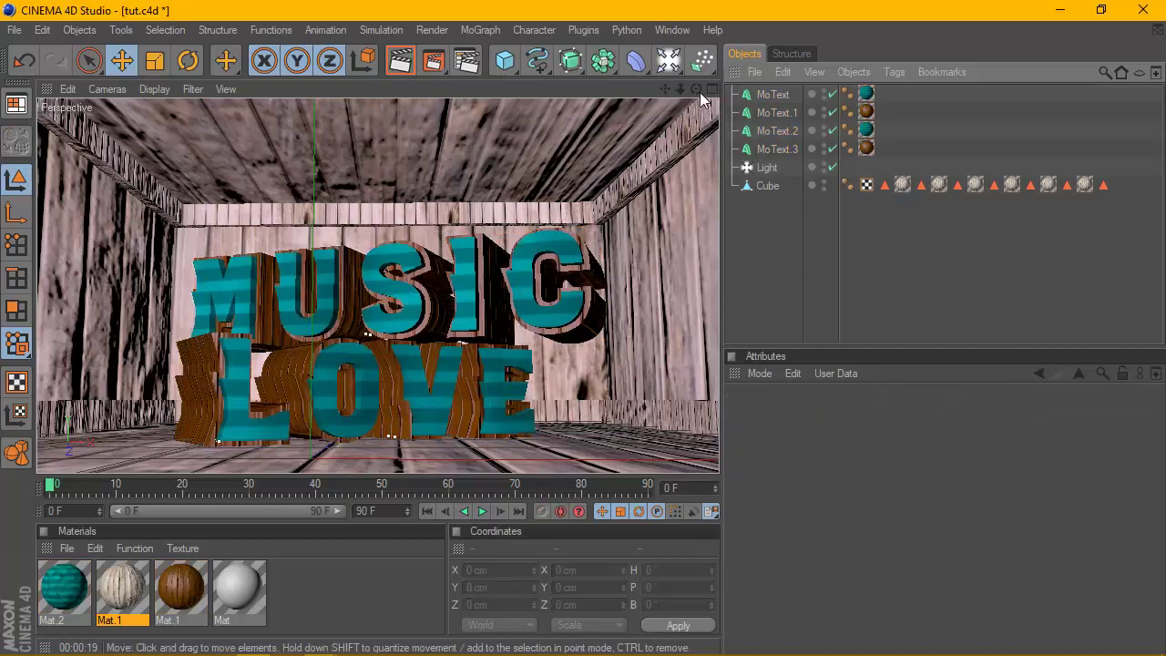
Step: Move the MUSIC text objects left and back, to Y 77.508 cm
{"action": "left_click_drag", "start_coordinate": [696, 88], "coordinate": [643, 92]}
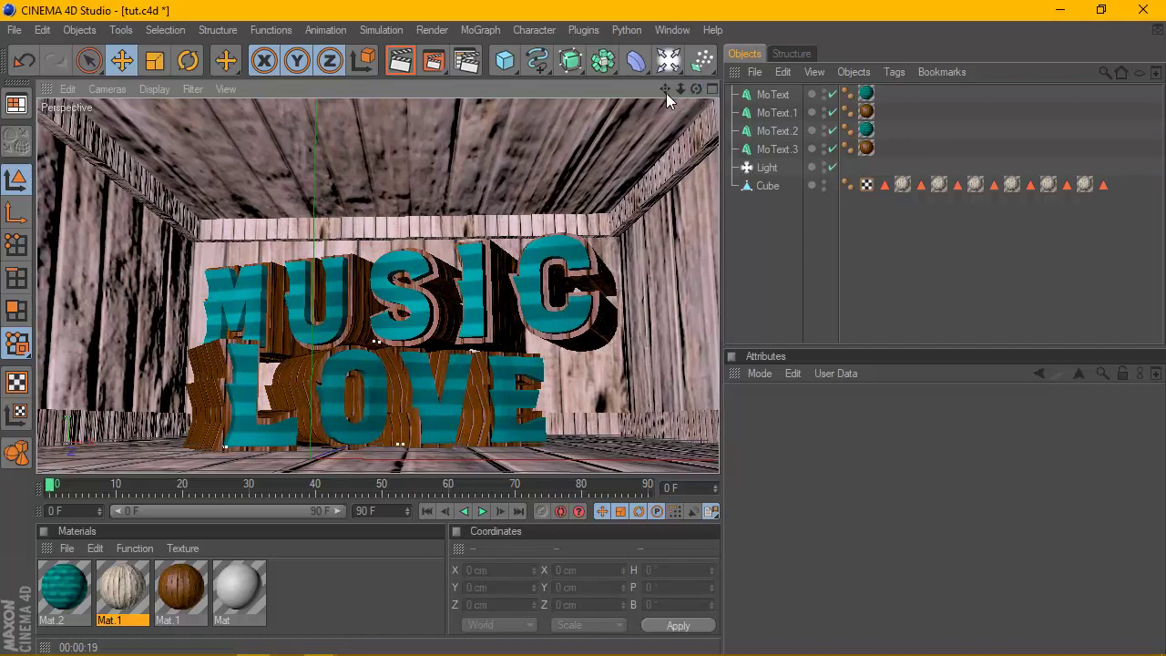
{"action": "left_click_drag", "start_coordinate": [664, 85], "coordinate": [650, 88]}
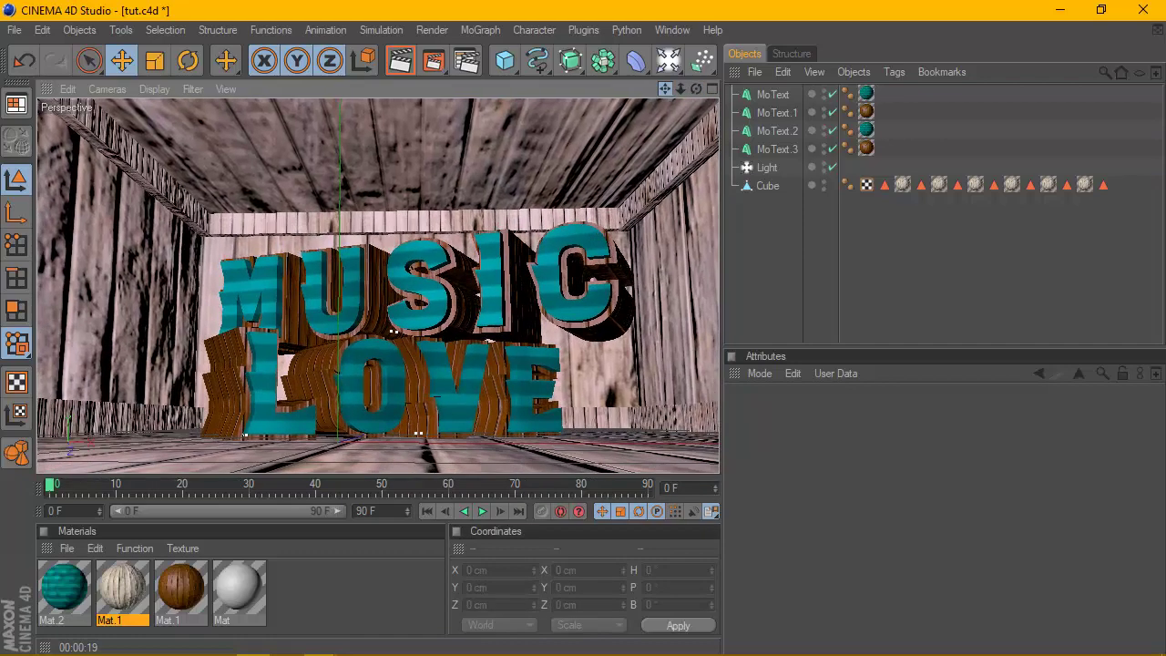
{"action": "left_click_drag", "start_coordinate": [902, 157], "coordinate": [758, 125]}
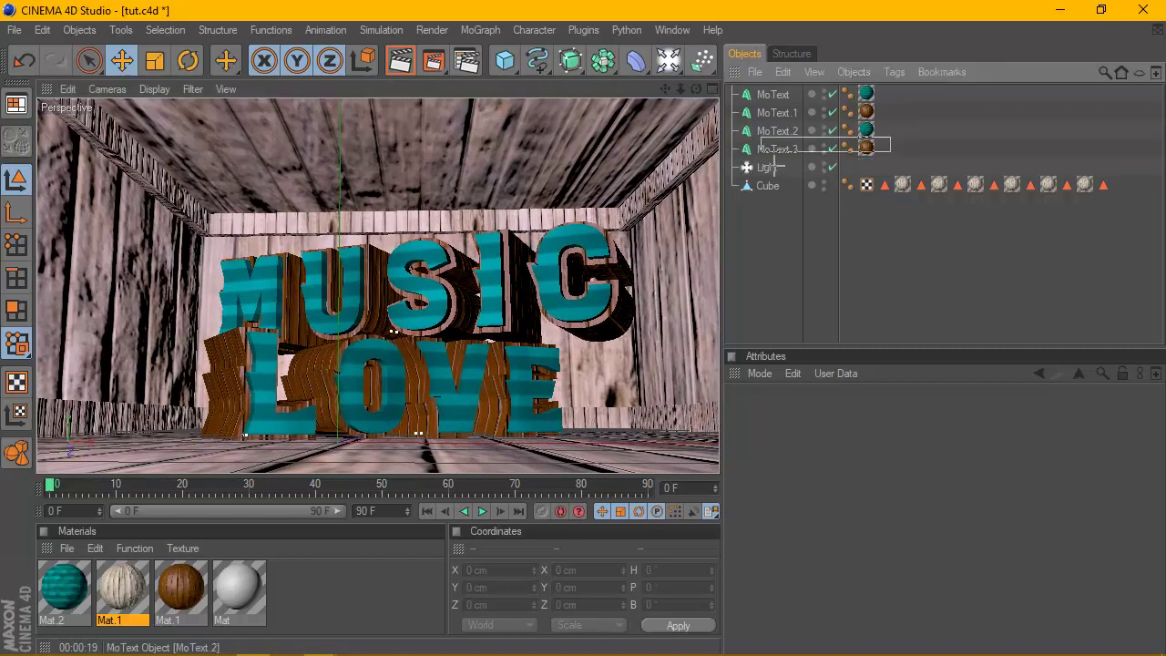
{"action": "left_click_drag", "start_coordinate": [508, 329], "coordinate": [475, 334]}
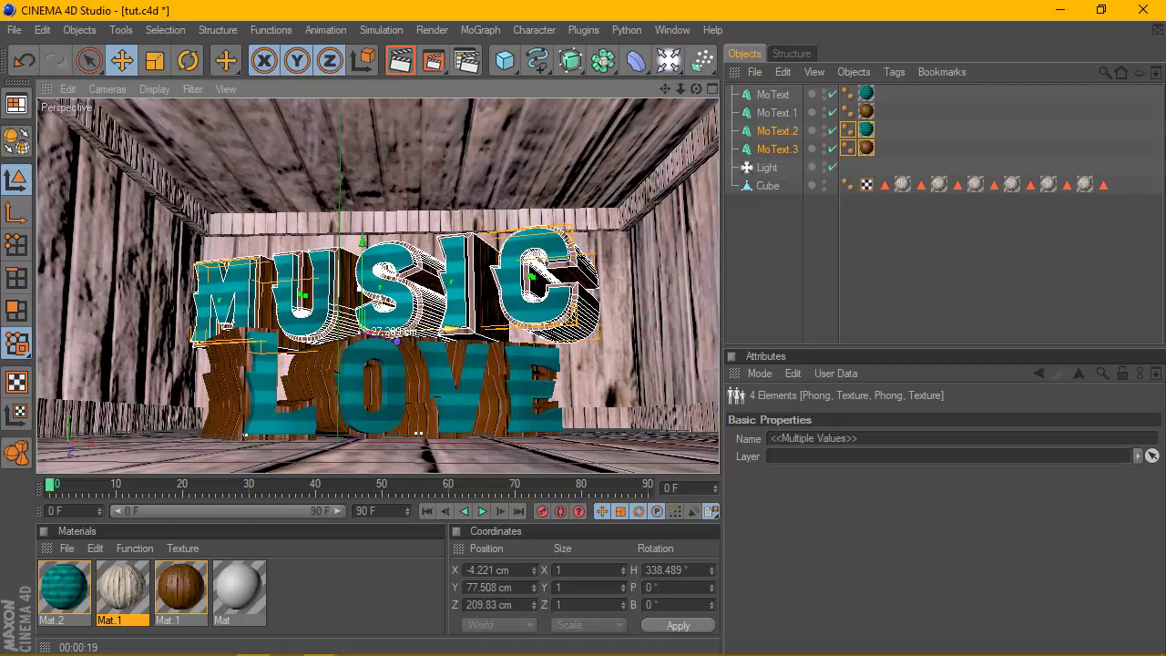
Step: Adjust the camera and render a preview of the wooden room scene
{"action": "left_click_drag", "start_coordinate": [665, 89], "coordinate": [666, 97]}
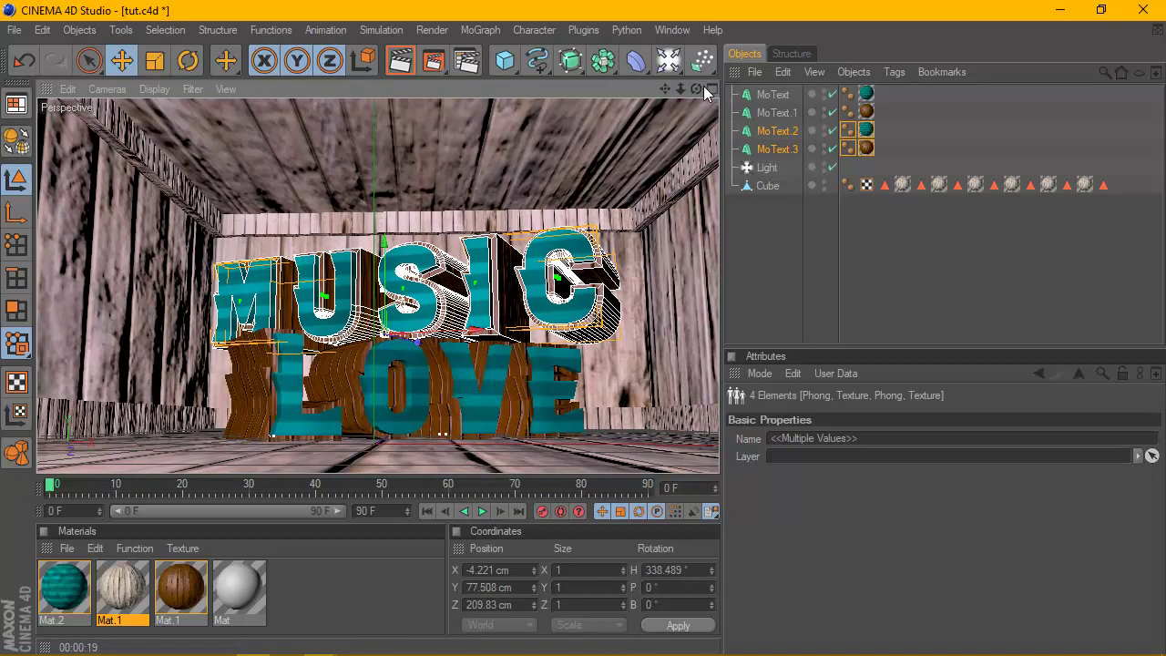
{"action": "left_click_drag", "start_coordinate": [697, 88], "coordinate": [701, 91]}
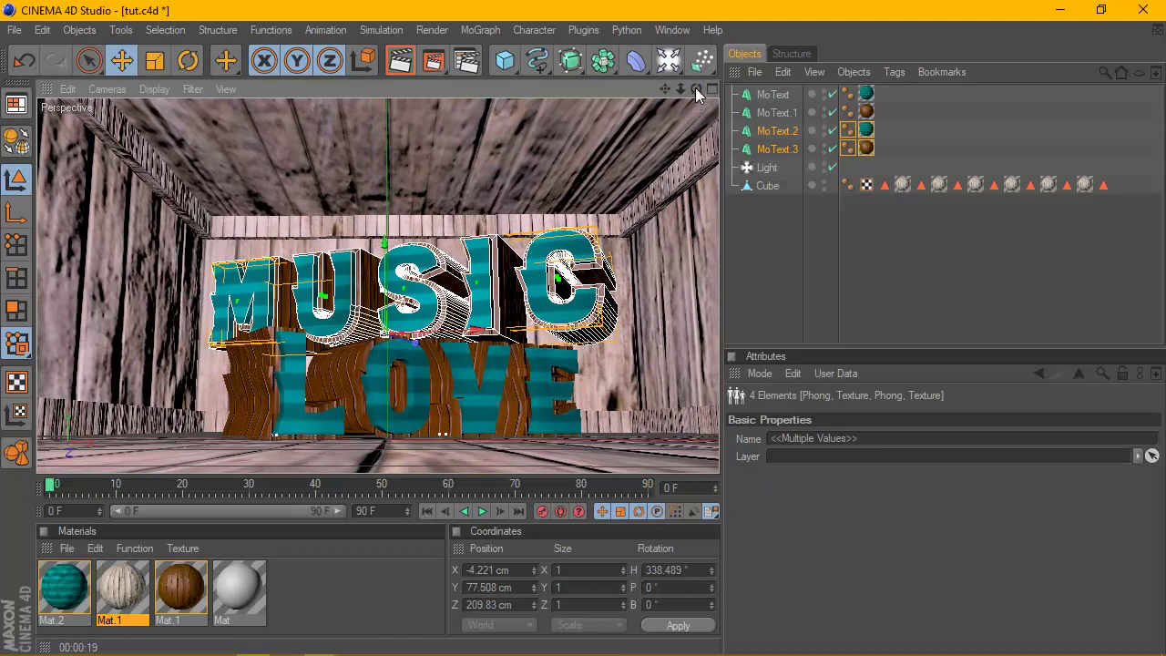
{"action": "left_click_drag", "start_coordinate": [695, 87], "coordinate": [707, 90]}
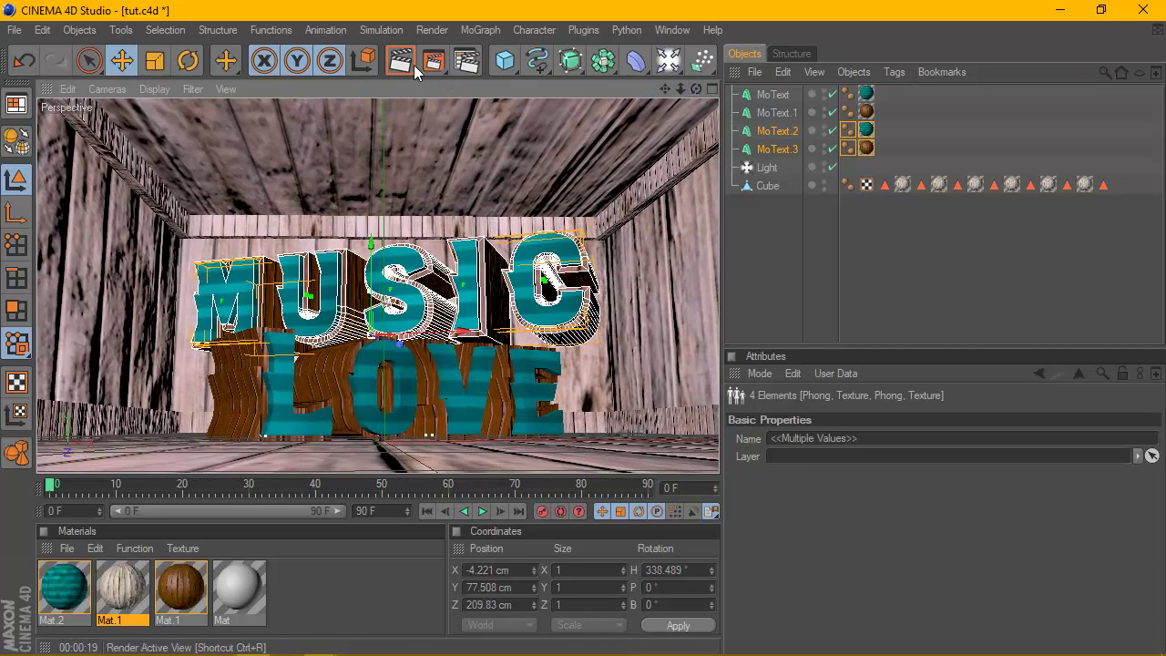
{"action": "left_click", "coordinate": [402, 61]}
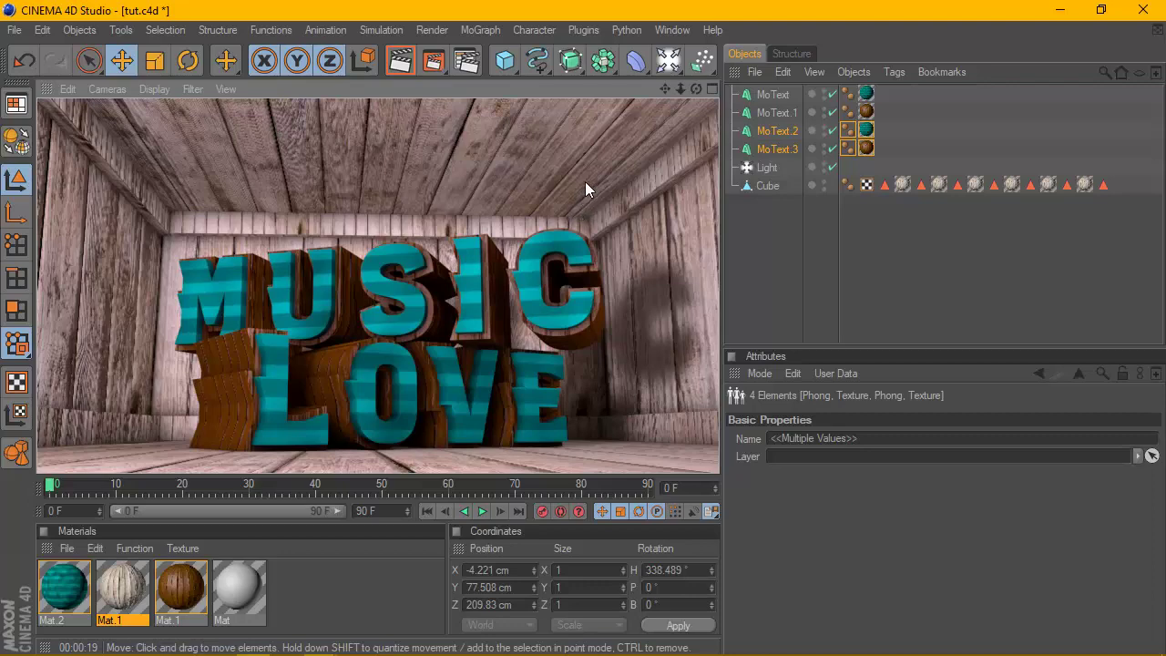
{"action": "left_click", "coordinate": [785, 151]}
Step: Set the MUSIC texts' horizontal spacing to 12 cm and show MoText.3's Mat.1 wood texture tag
{"action": "left_click", "coordinate": [776, 131], "text": "ctrl"}
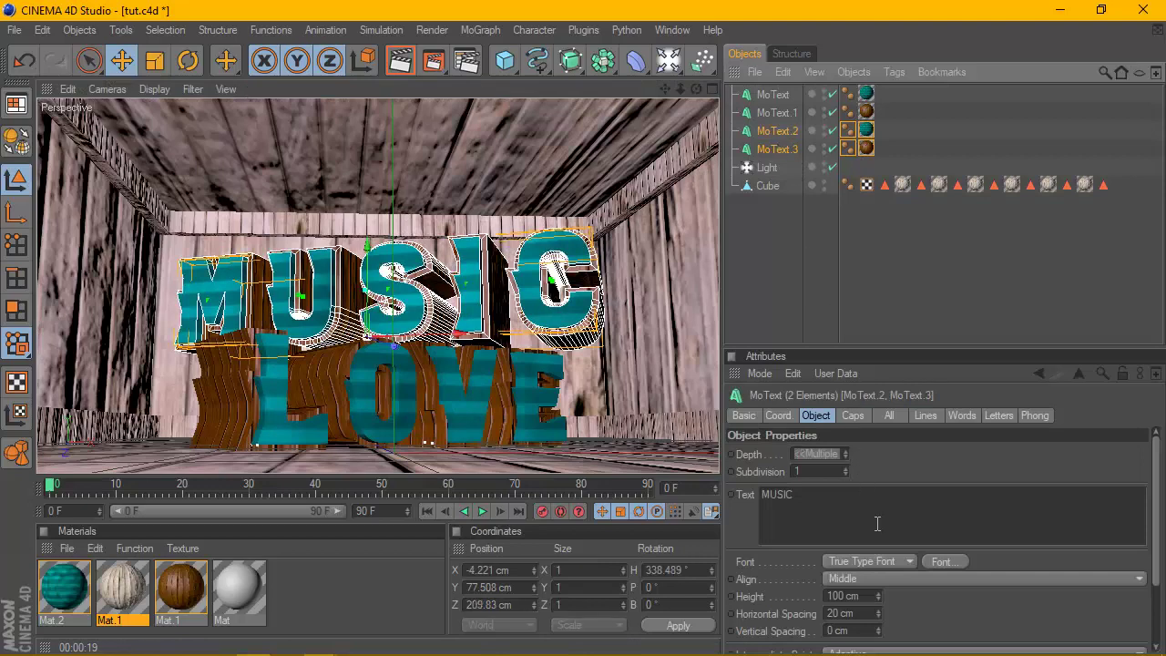
{"action": "mouse_move", "coordinate": [877, 621]}
{"action": "left_mouse_down"}
{"action": "mouse_move", "coordinate": [877, 638]}
{"action": "mouse_move", "coordinate": [877, 601]}
{"action": "left_mouse_up"}
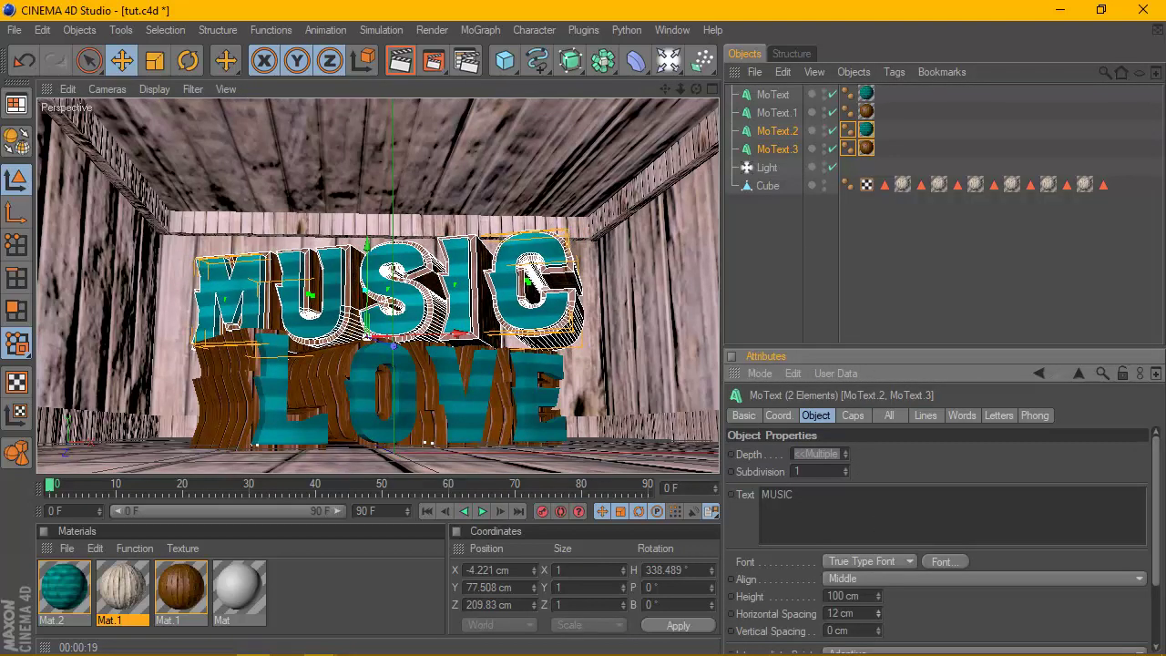
{"action": "left_click_drag", "start_coordinate": [696, 88], "coordinate": [624, 110]}
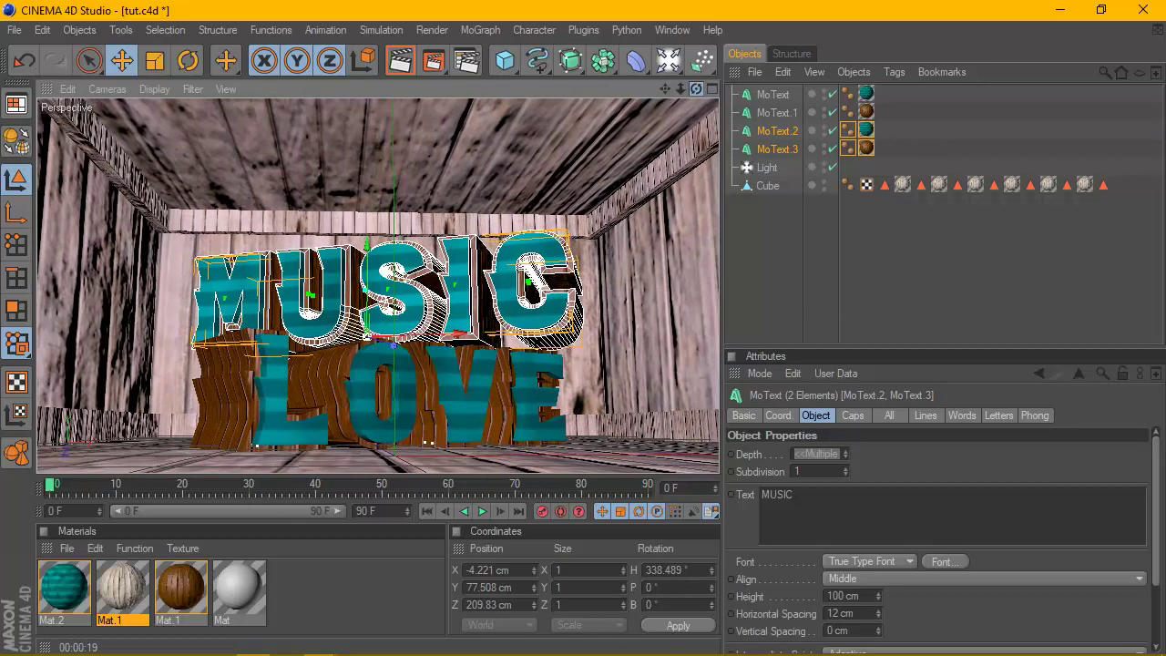
{"action": "left_click", "coordinate": [866, 148]}
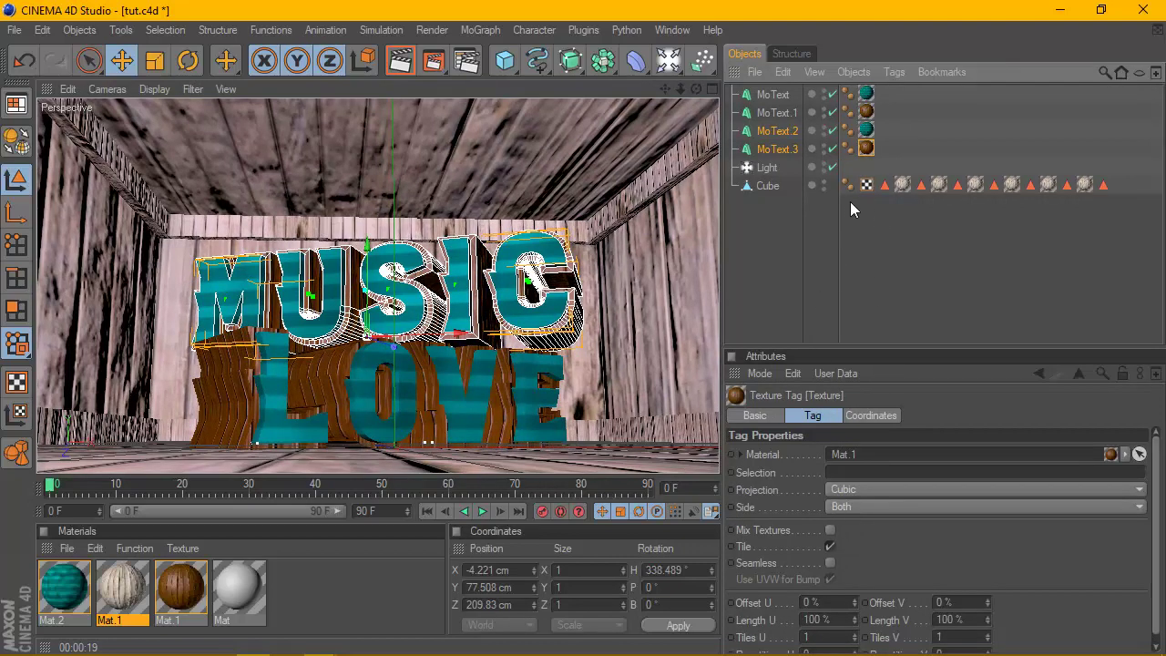
Step: Raise the wood material Mat.1's Normal channel strength to 500%
{"action": "left_click", "coordinate": [187, 588]}
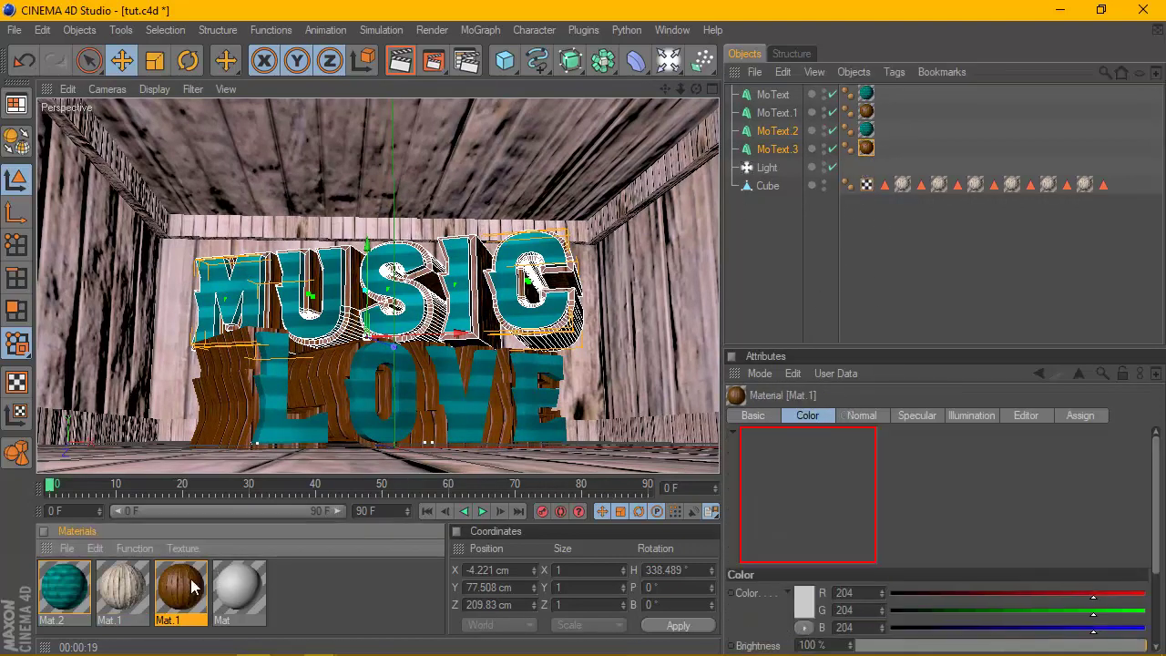
{"action": "double_click", "coordinate": [191, 574]}
{"action": "left_click", "coordinate": [529, 331]}
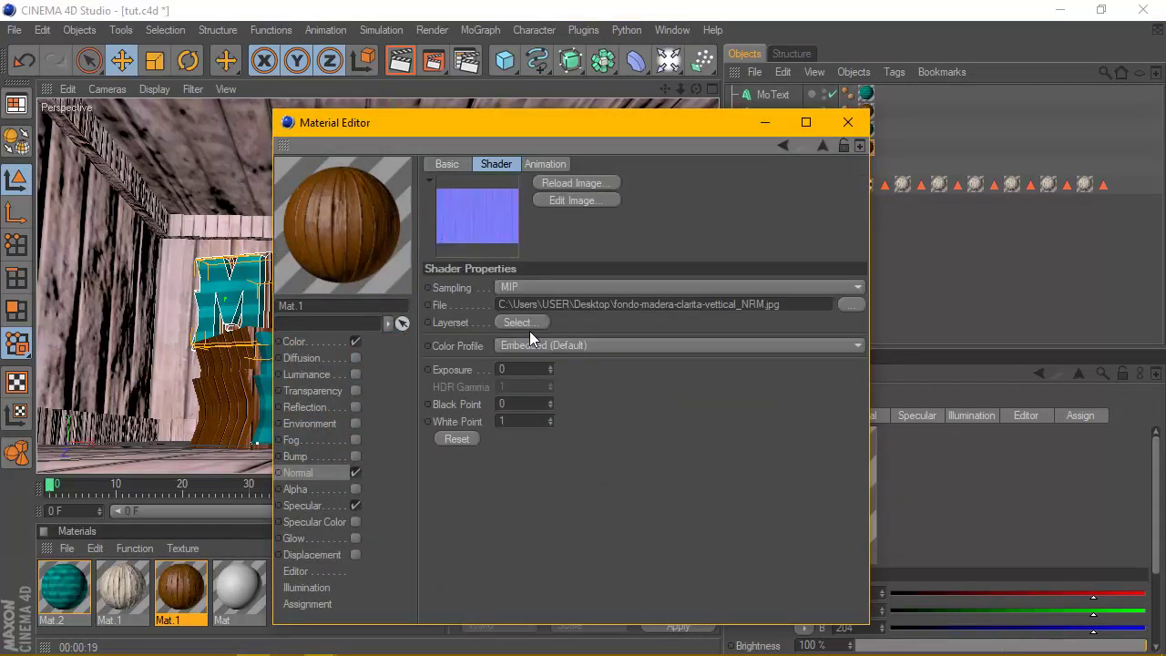
{"action": "left_click", "coordinate": [344, 469]}
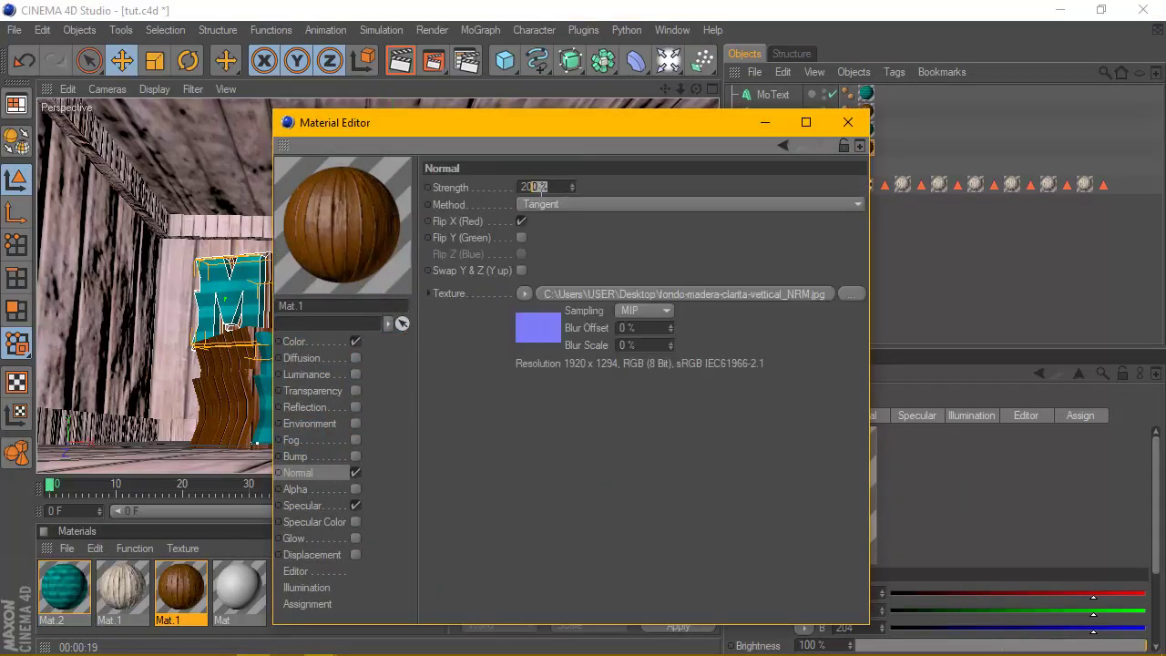
{"action": "type", "text": "500"}
{"action": "key", "text": "Return"}
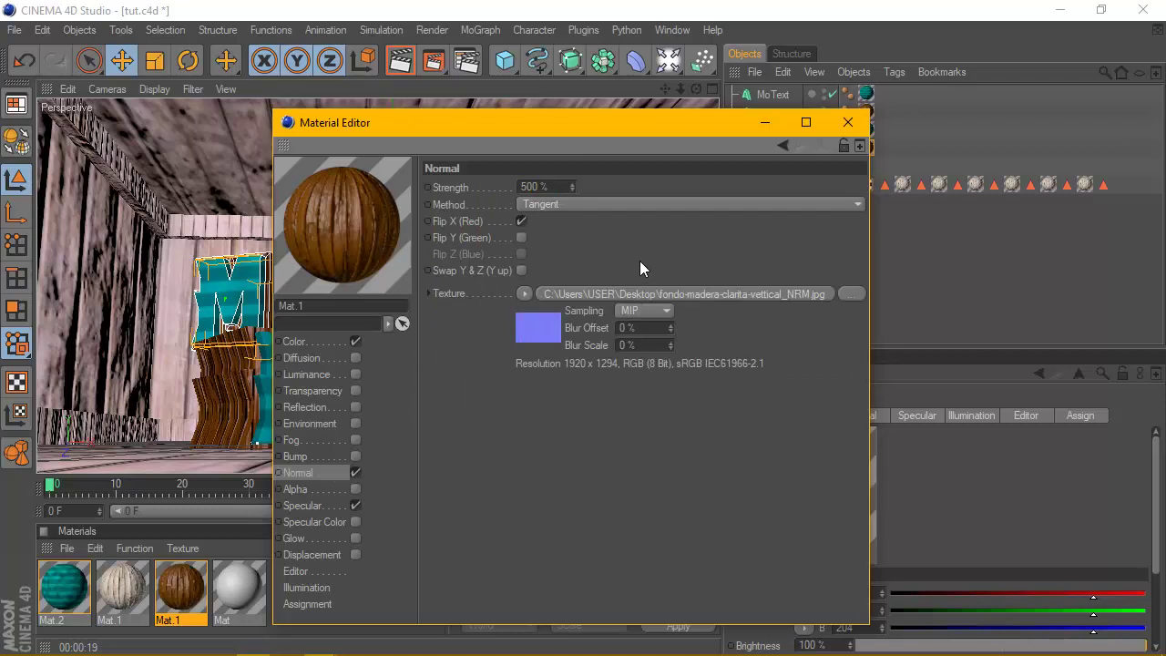
{"action": "left_click", "coordinate": [834, 118]}
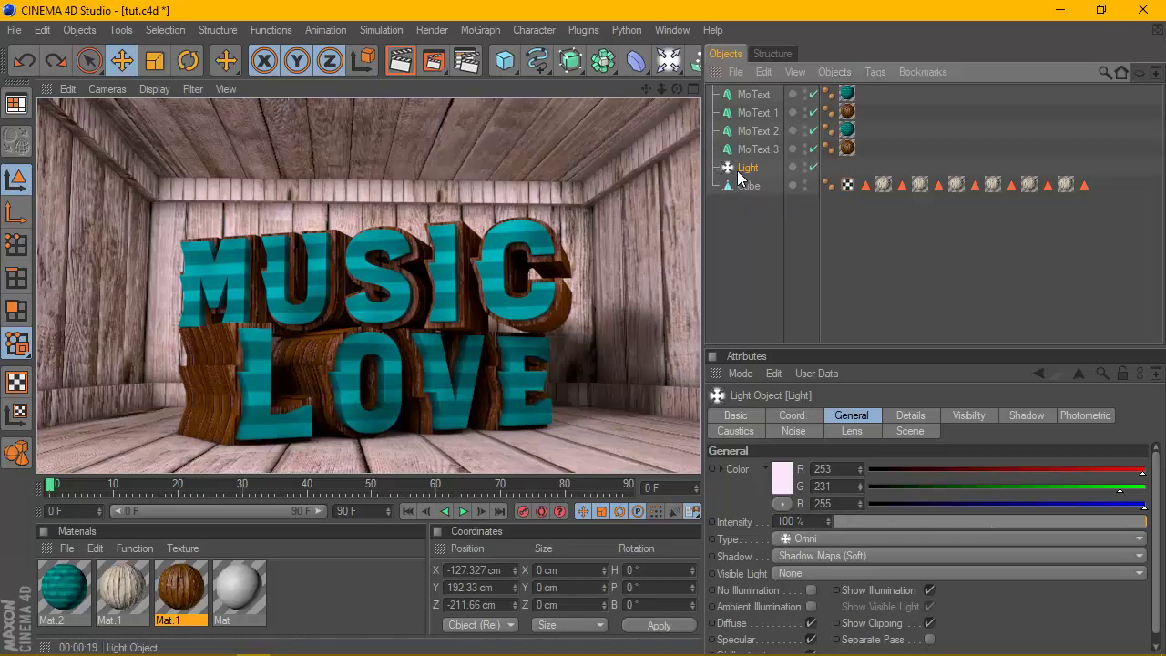
Step: In four views, move the light back along Z and left along X, then test-render Perspective
{"action": "middle_click", "coordinate": [549, 147]}
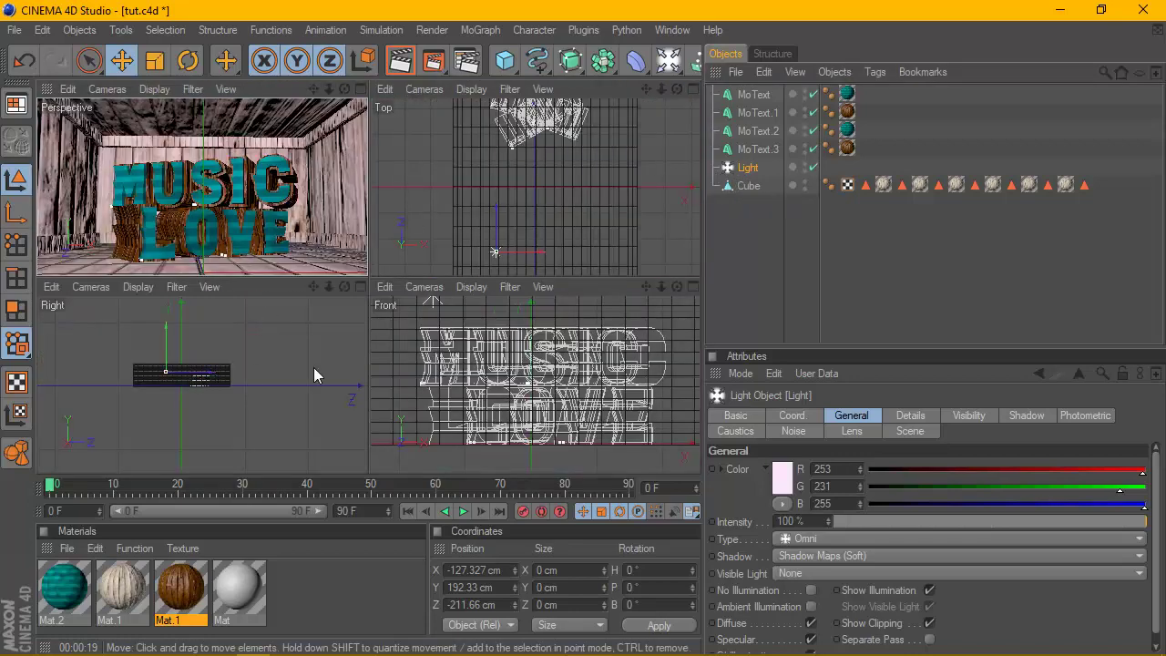
{"action": "left_click_drag", "start_coordinate": [211, 375], "coordinate": [202, 375]}
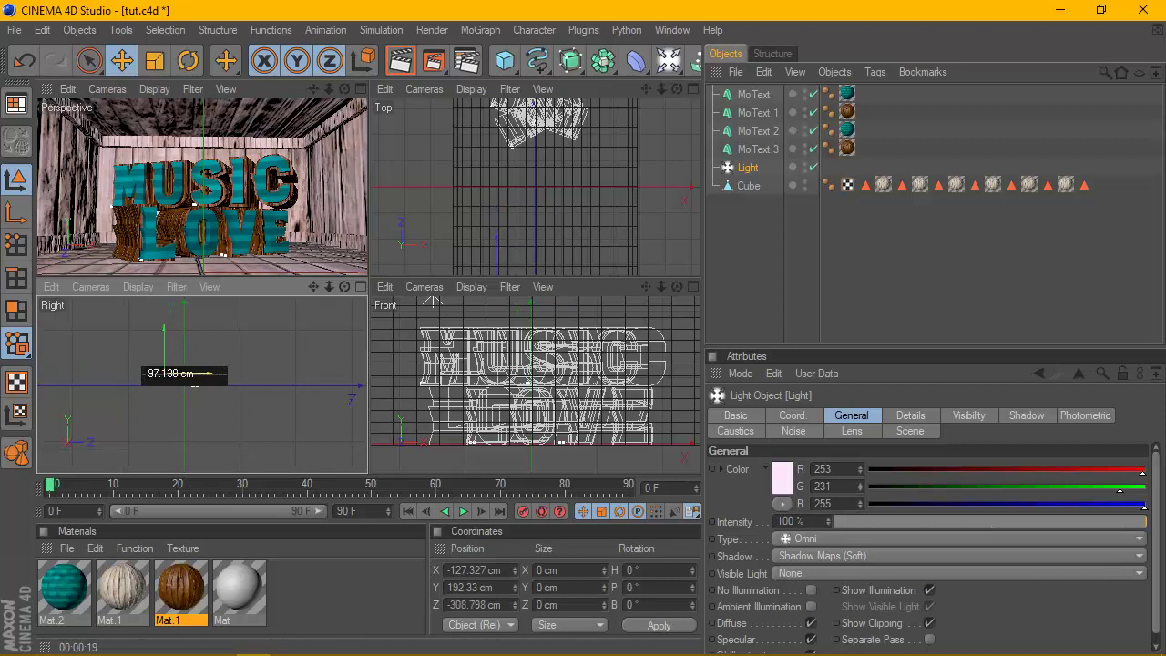
{"action": "scroll", "coordinate": [462, 370], "scroll_direction": "down", "scroll_amount": 4}
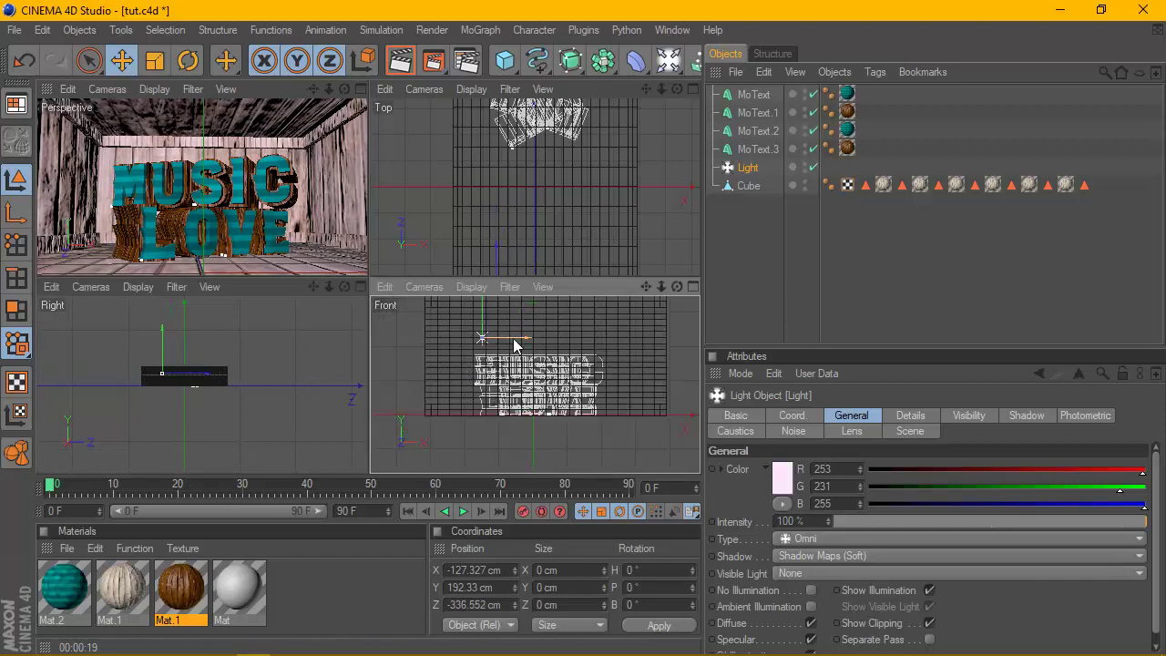
{"action": "mouse_move", "coordinate": [496, 338]}
{"action": "left_mouse_down"}
{"action": "mouse_move", "coordinate": [478, 340]}
{"action": "mouse_move", "coordinate": [492, 344]}
{"action": "left_mouse_up"}
{"action": "scroll", "coordinate": [461, 362], "scroll_direction": "down", "scroll_amount": 1}
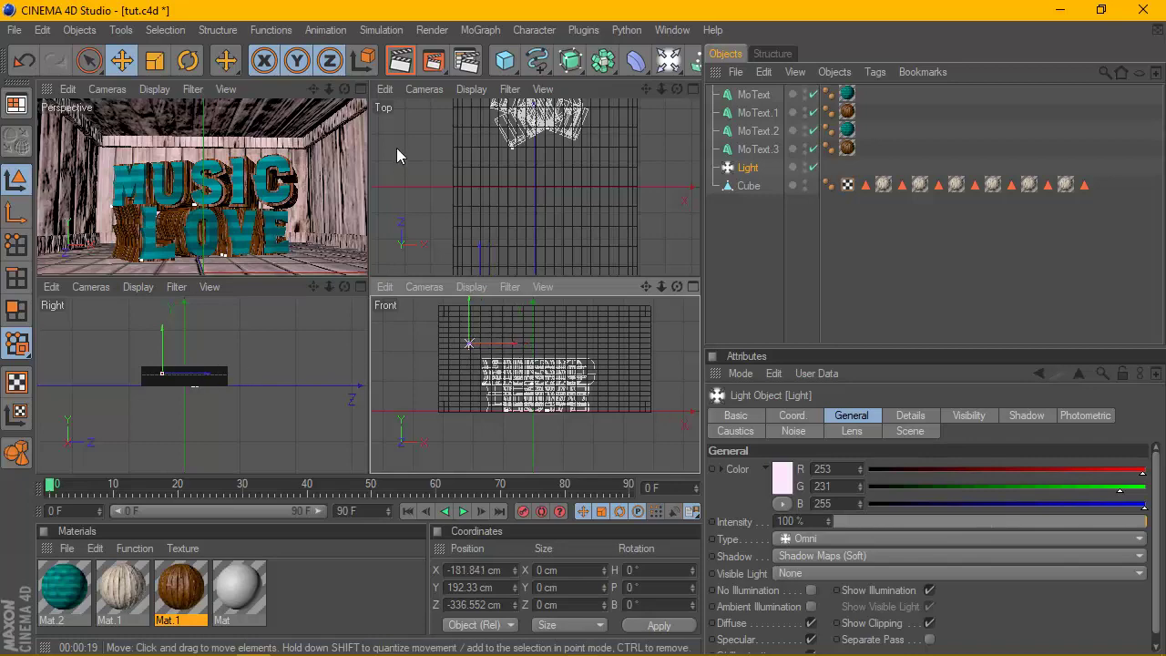
{"action": "left_click", "coordinate": [361, 89]}
{"action": "left_click", "coordinate": [400, 60]}
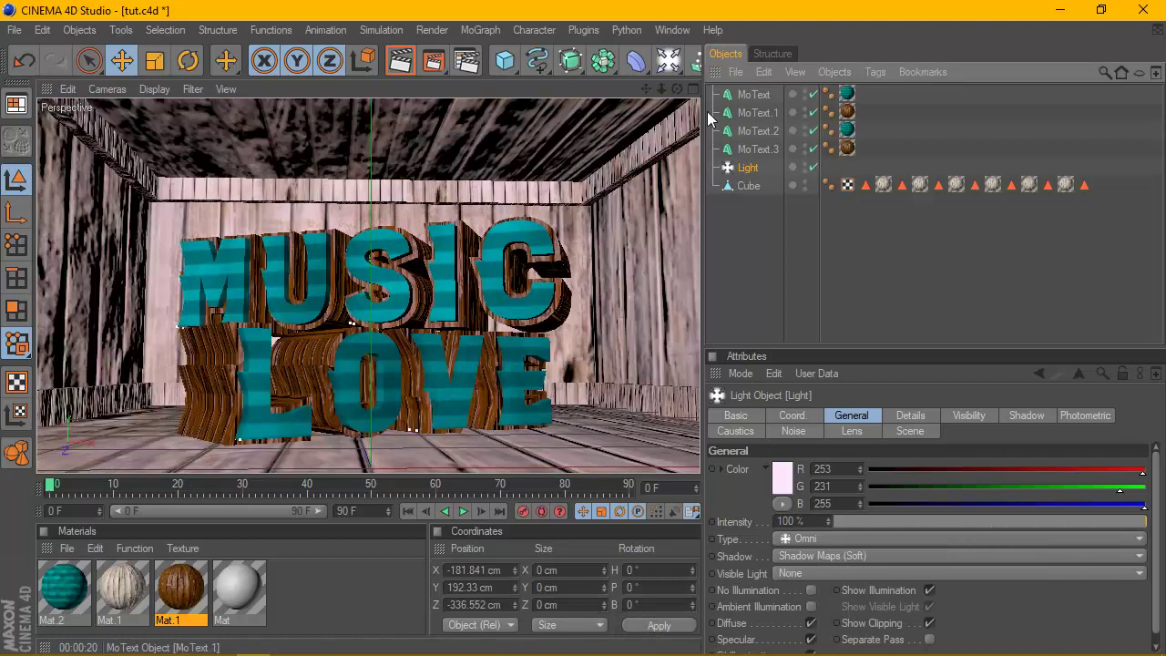
Step: Refine the light position to about X -235.943, Y 194.906, Z -380.705 cm
{"action": "middle_click", "coordinate": [669, 106]}
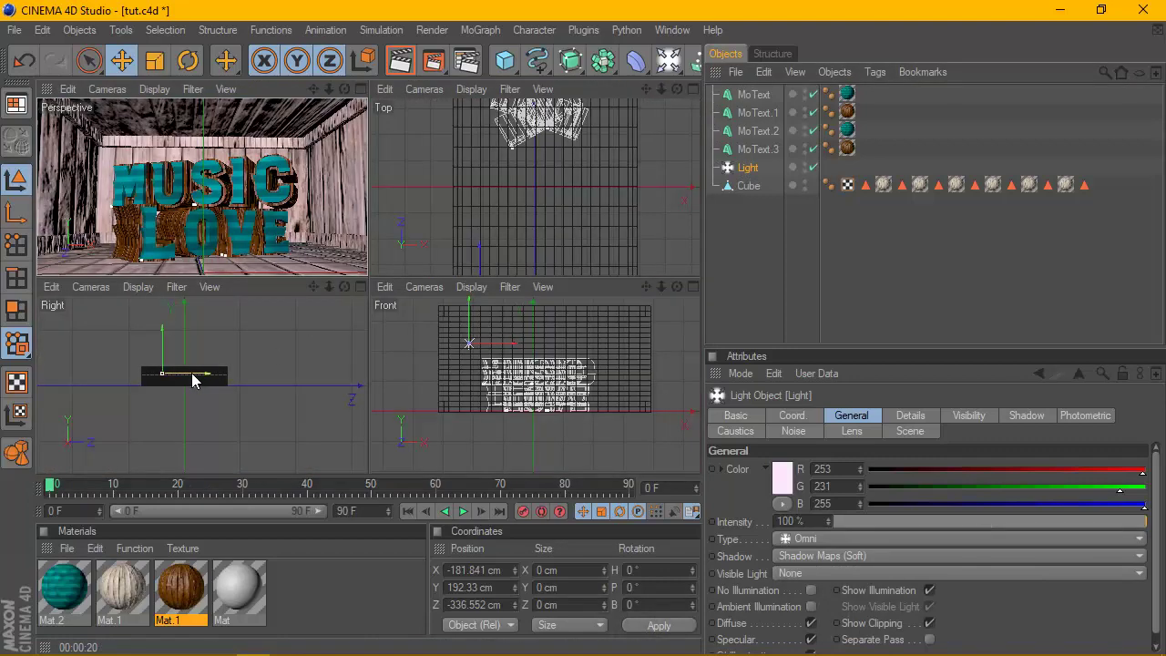
{"action": "scroll", "coordinate": [191, 381], "scroll_direction": "up", "scroll_amount": 3}
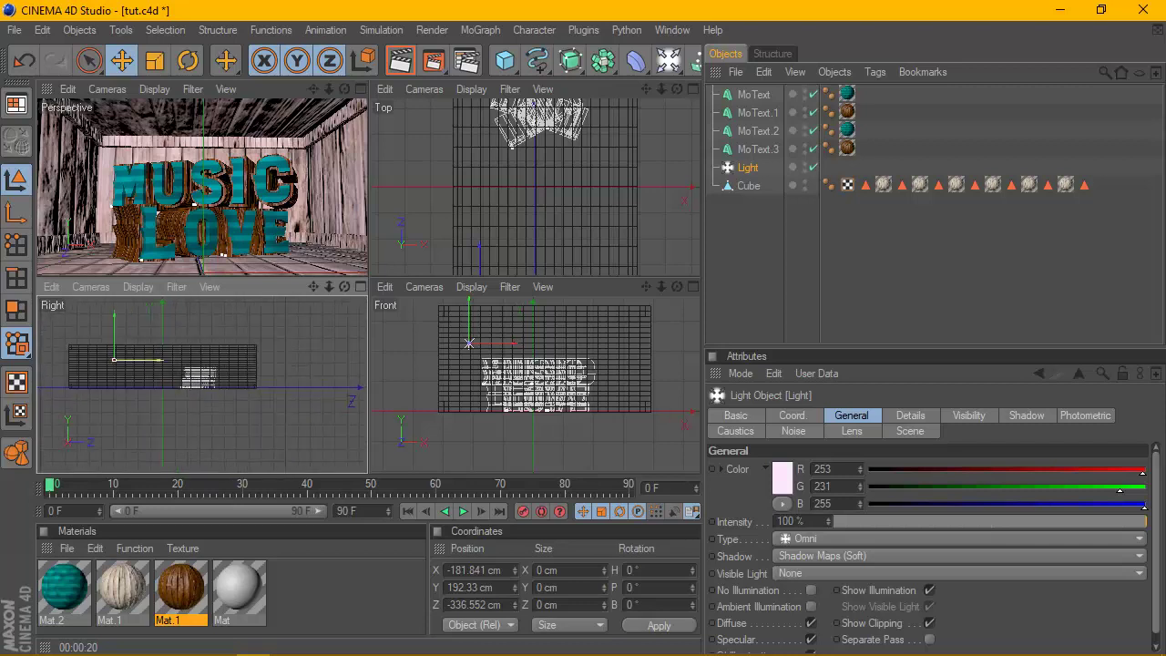
{"action": "left_click_drag", "start_coordinate": [150, 359], "coordinate": [144, 359]}
{"action": "left_click_drag", "start_coordinate": [472, 337], "coordinate": [427, 343]}
{"action": "left_click", "coordinate": [362, 89]}
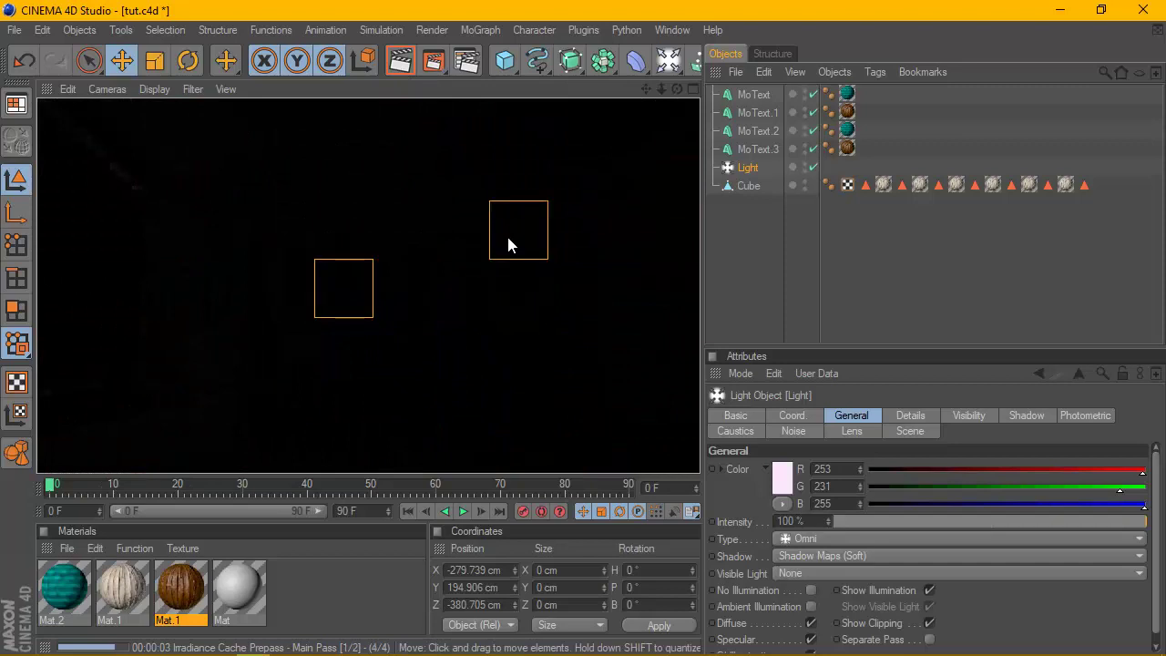
{"action": "left_click", "coordinate": [691, 89]}
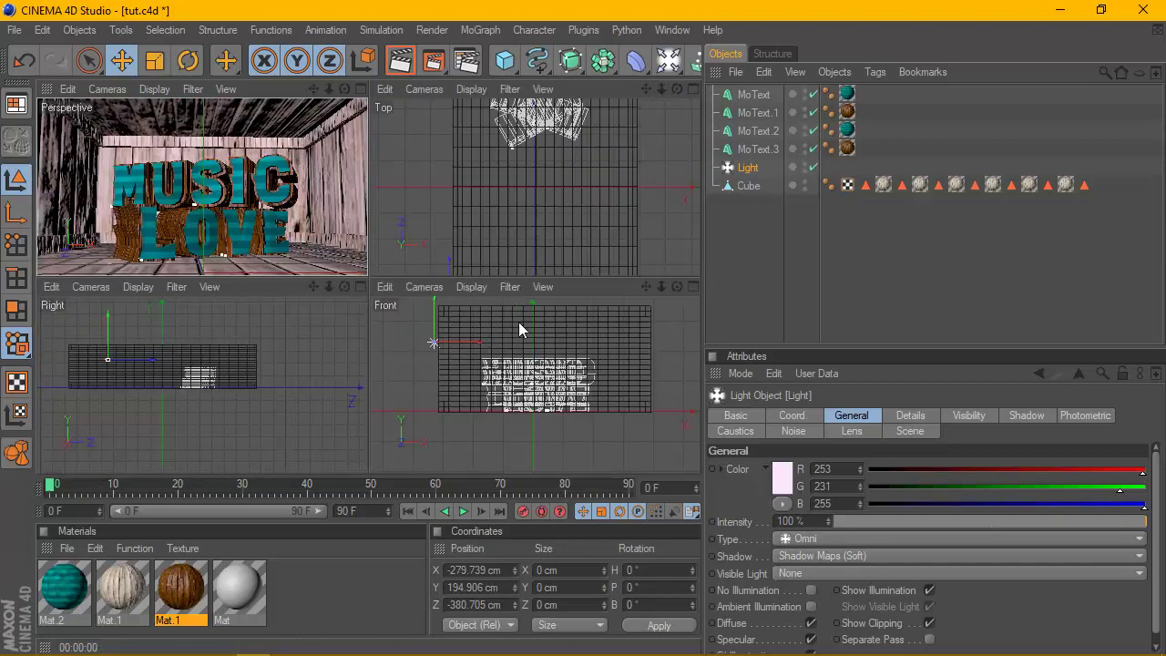
{"action": "mouse_move", "coordinate": [519, 323]}
{"action": "left_mouse_down"}
{"action": "mouse_move", "coordinate": [531, 323]}
{"action": "mouse_move", "coordinate": [496, 342]}
{"action": "left_mouse_up"}
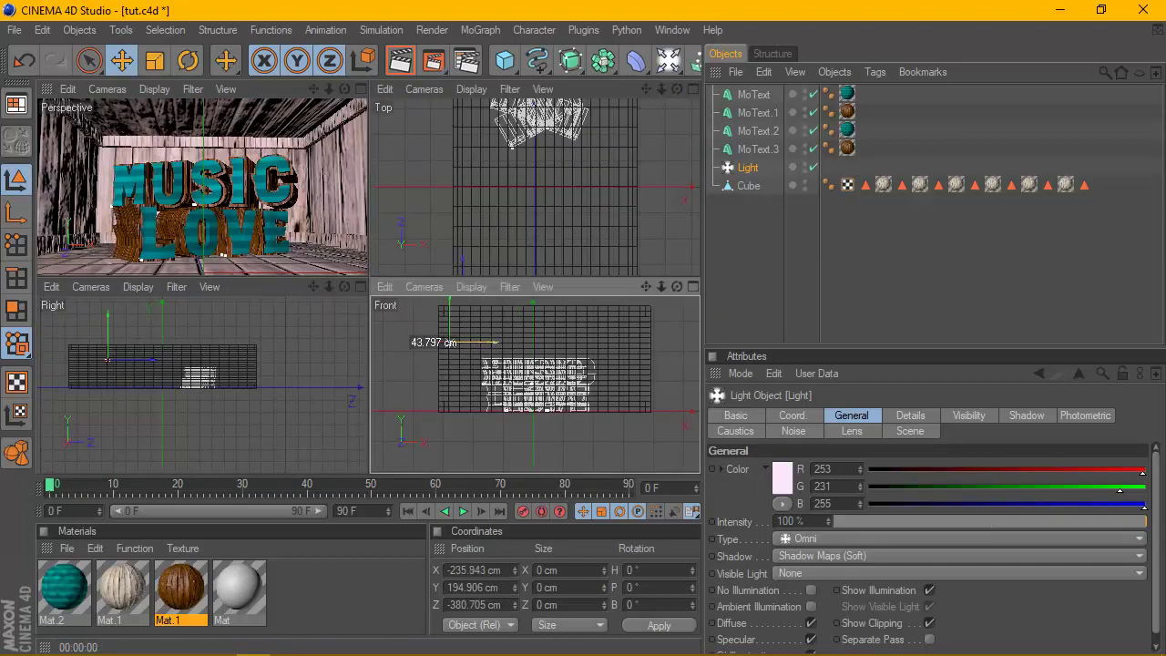
Step: Orbit and dolly the Perspective camera closer to MUSIC LOVE and render the new view
{"action": "left_click", "coordinate": [361, 89]}
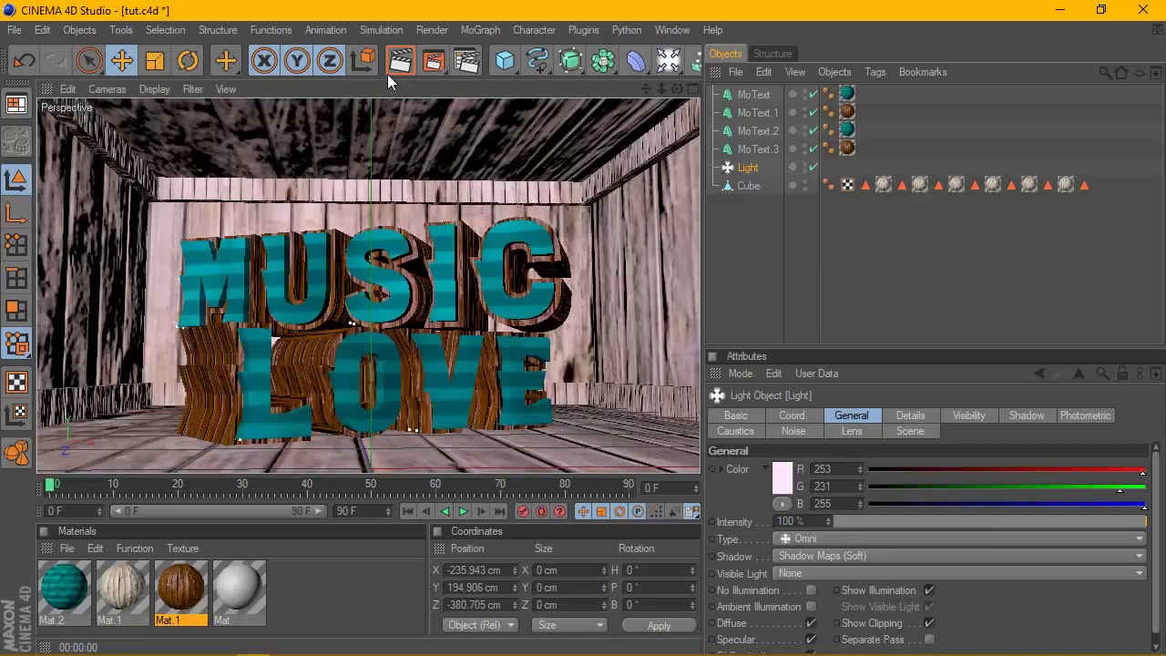
{"action": "left_click", "coordinate": [392, 69]}
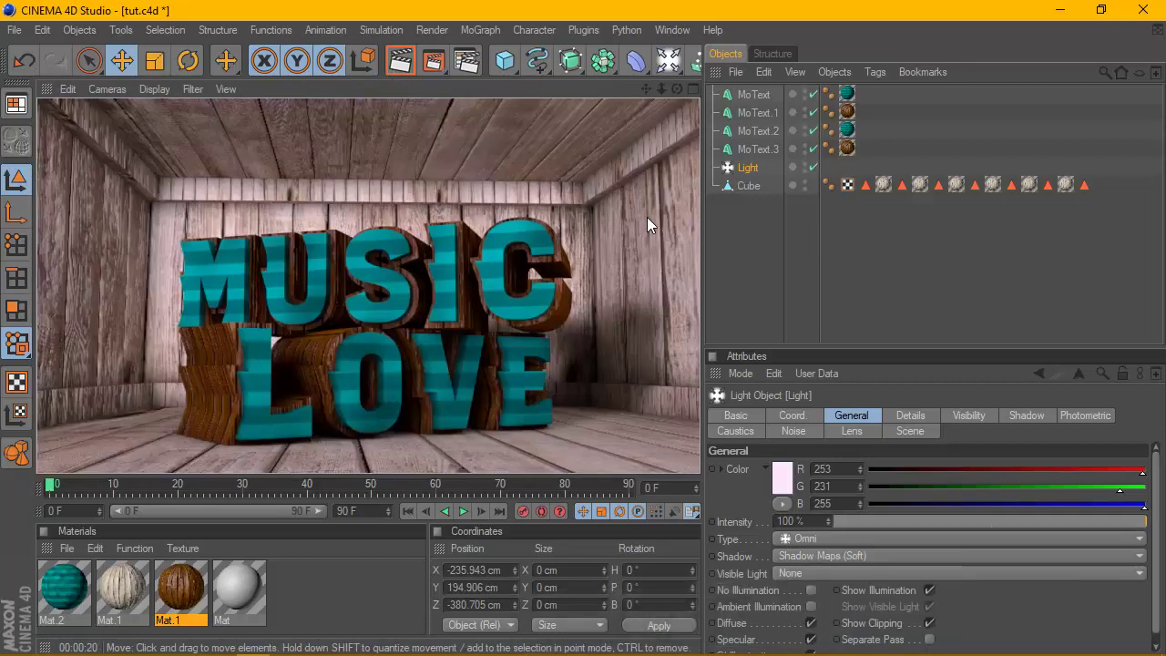
{"action": "left_click_drag", "start_coordinate": [649, 225], "coordinate": [553, 244], "text": "alt"}
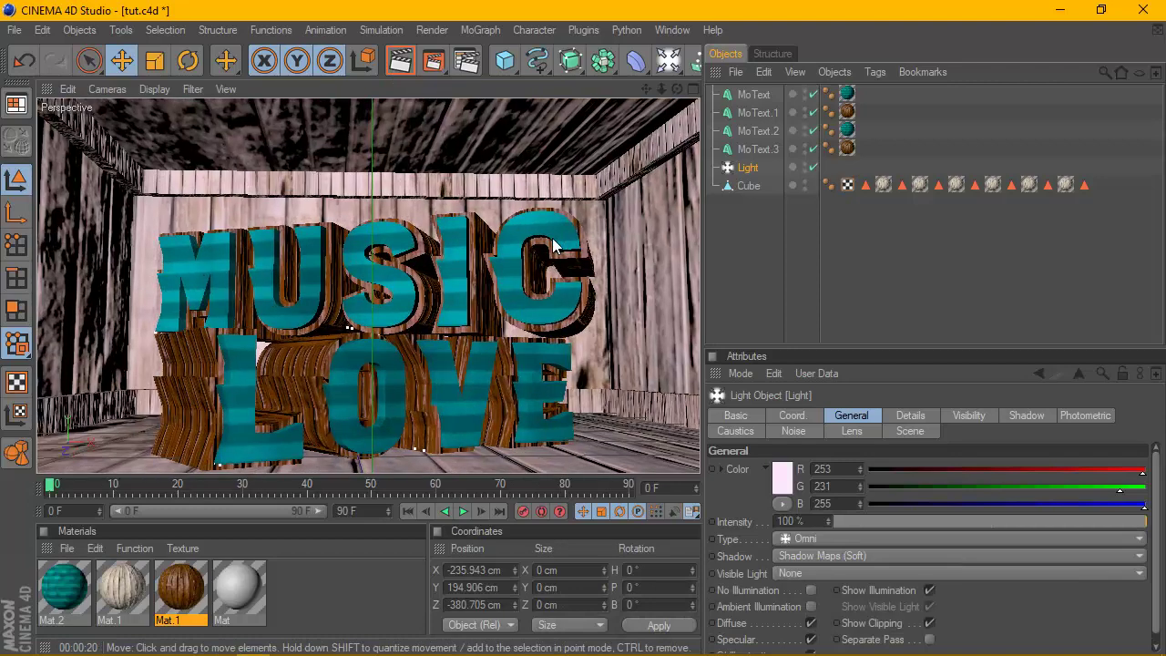
{"action": "scroll", "coordinate": [553, 244], "scroll_direction": "up", "scroll_amount": 2}
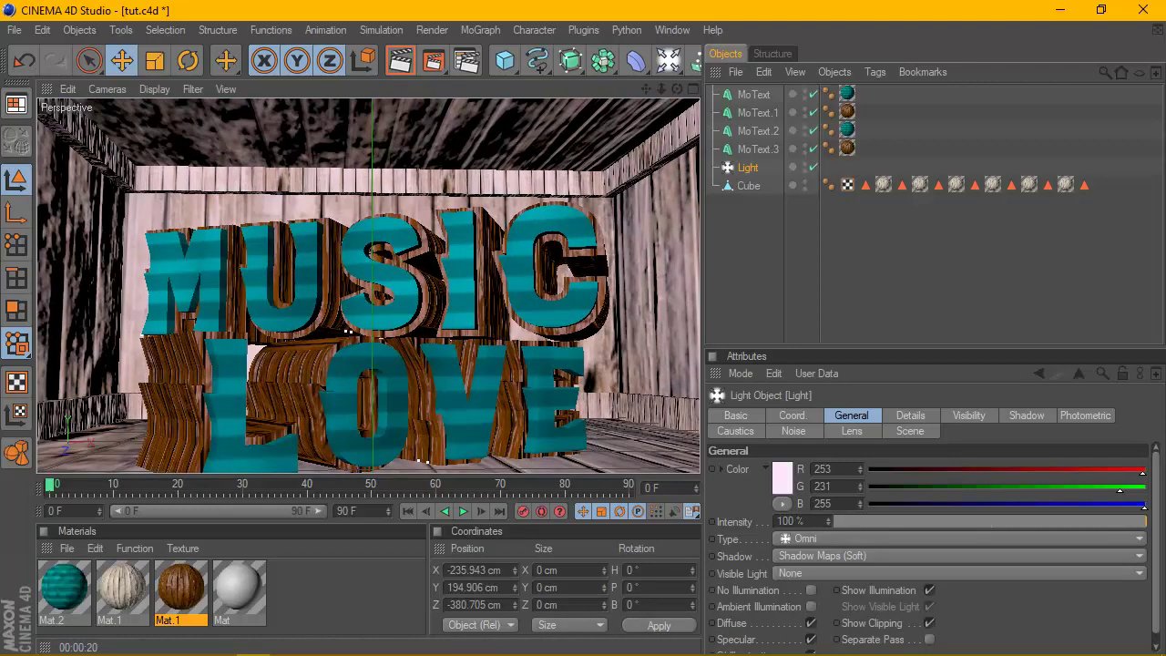
{"action": "left_click_drag", "start_coordinate": [662, 91], "coordinate": [588, 118]}
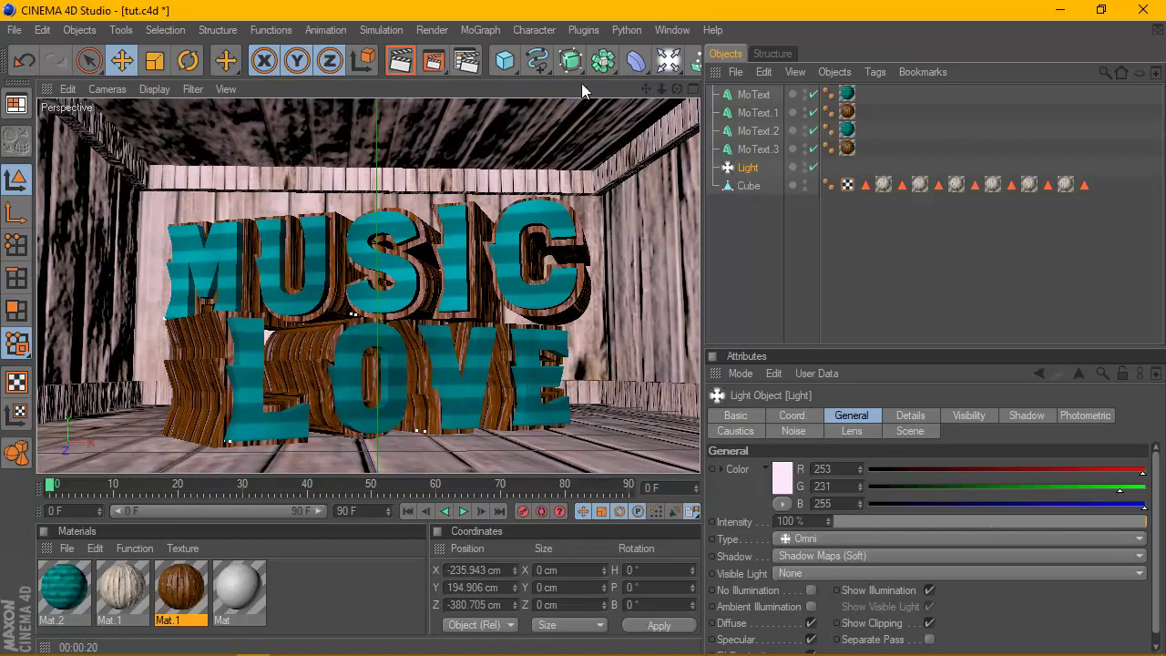
{"action": "left_click_drag", "start_coordinate": [641, 91], "coordinate": [509, 90]}
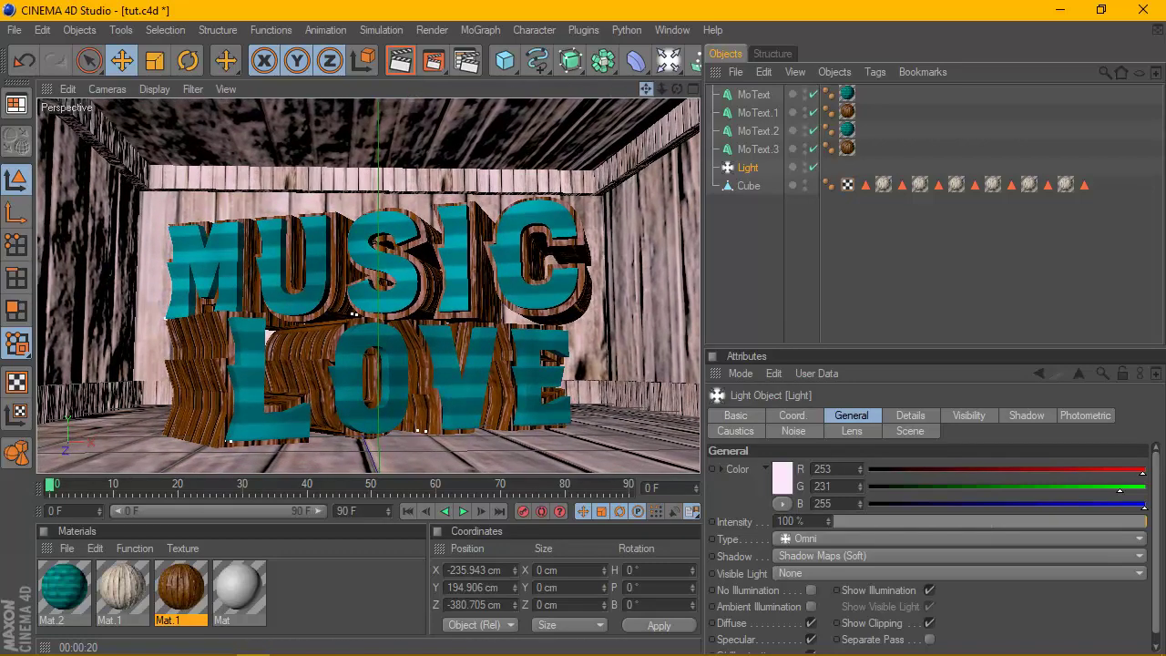
{"action": "left_click", "coordinate": [401, 61]}
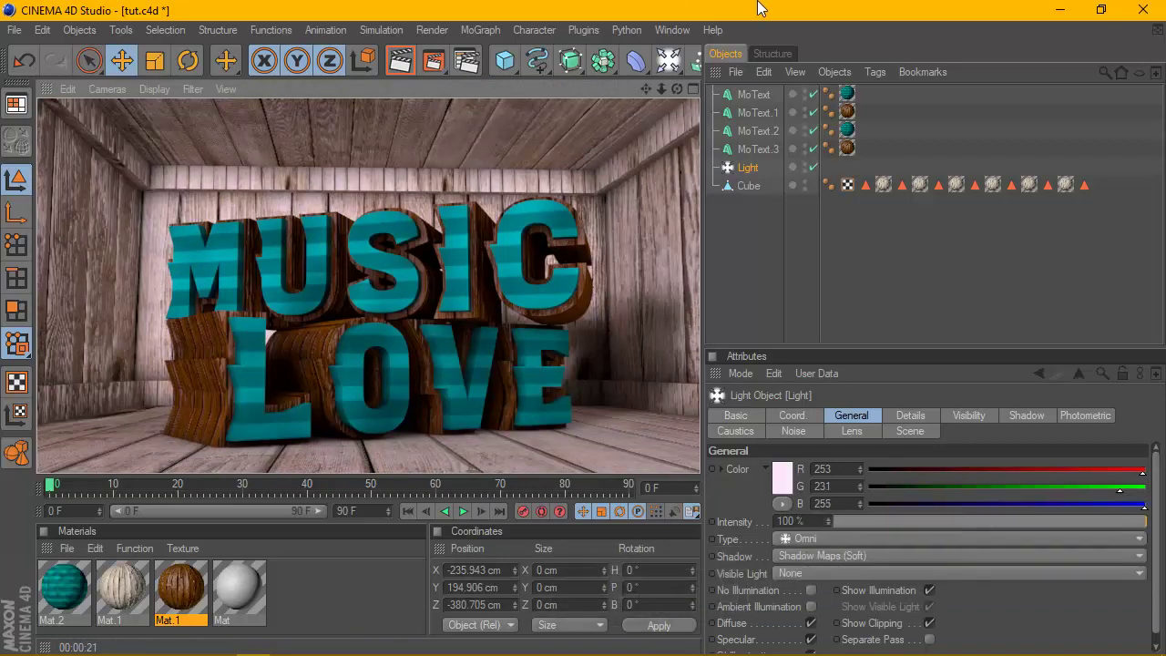
Step: In Render Settings, switch the save format from TIFF to PNG and anti-aliasing to Best
{"action": "left_click", "coordinate": [466, 60]}
{"action": "left_click", "coordinate": [182, 88]}
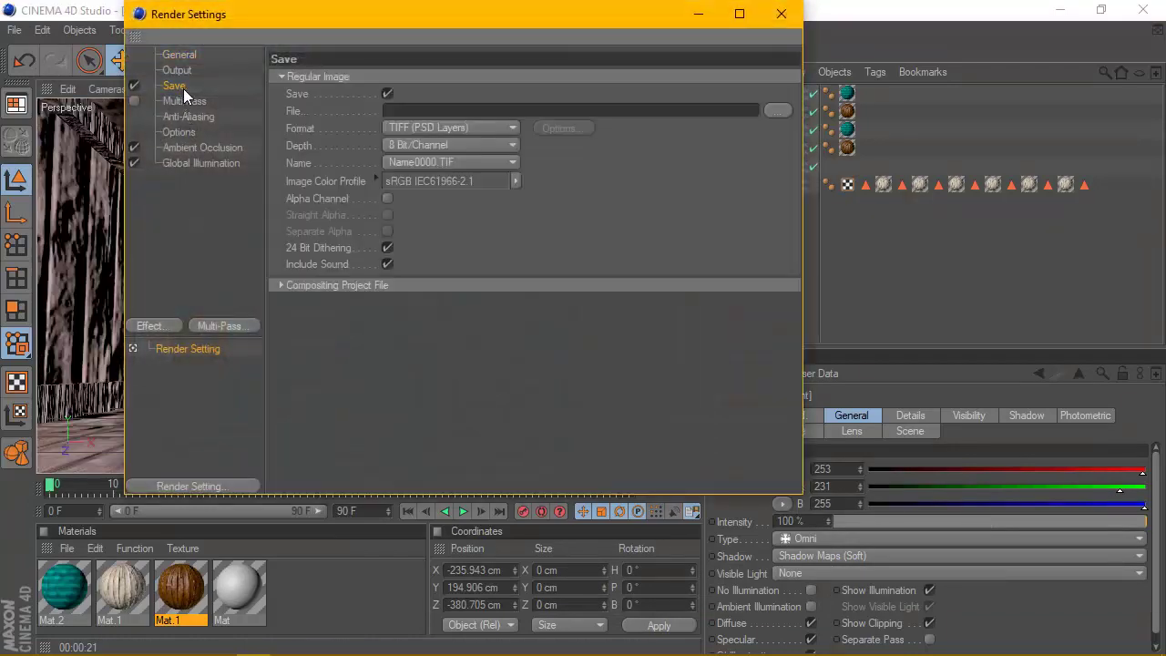
{"action": "left_click", "coordinate": [413, 128]}
{"action": "left_click", "coordinate": [402, 286]}
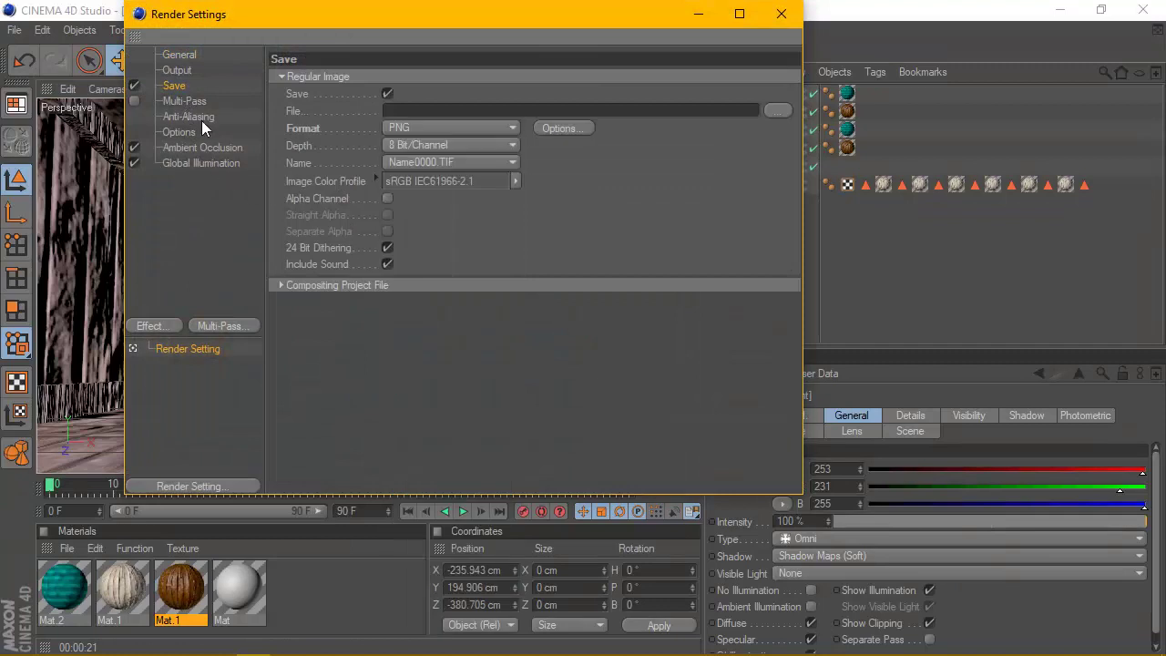
{"action": "left_click", "coordinate": [191, 117]}
{"action": "left_click", "coordinate": [442, 77]}
{"action": "left_click", "coordinate": [428, 114]}
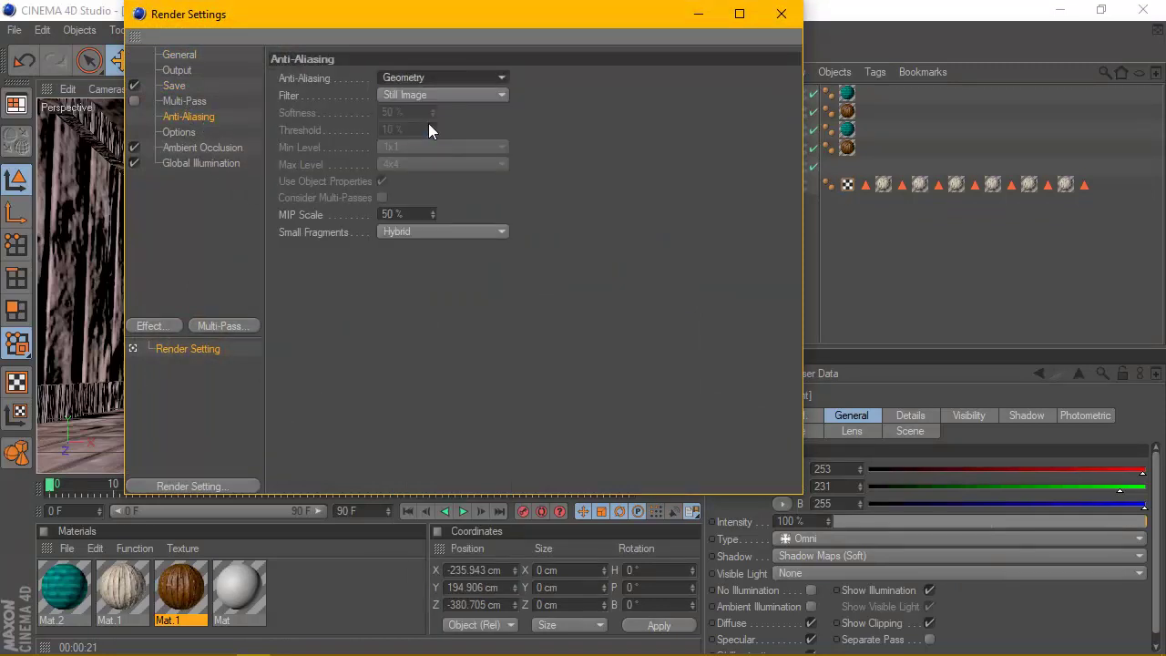
{"action": "left_click", "coordinate": [174, 86]}
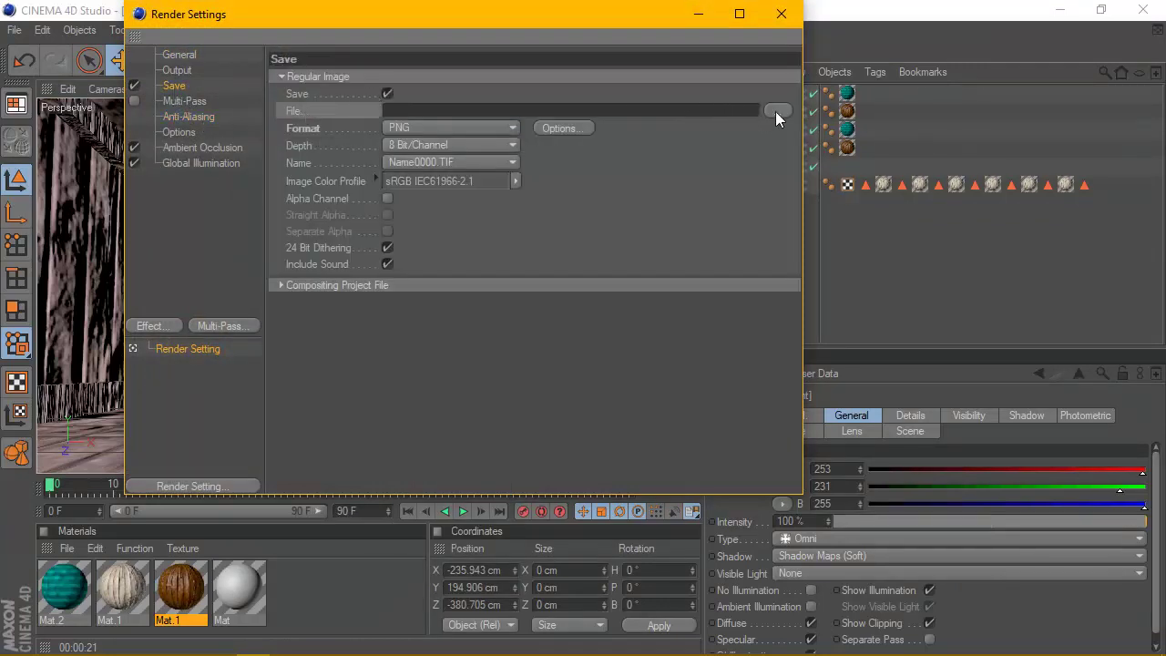